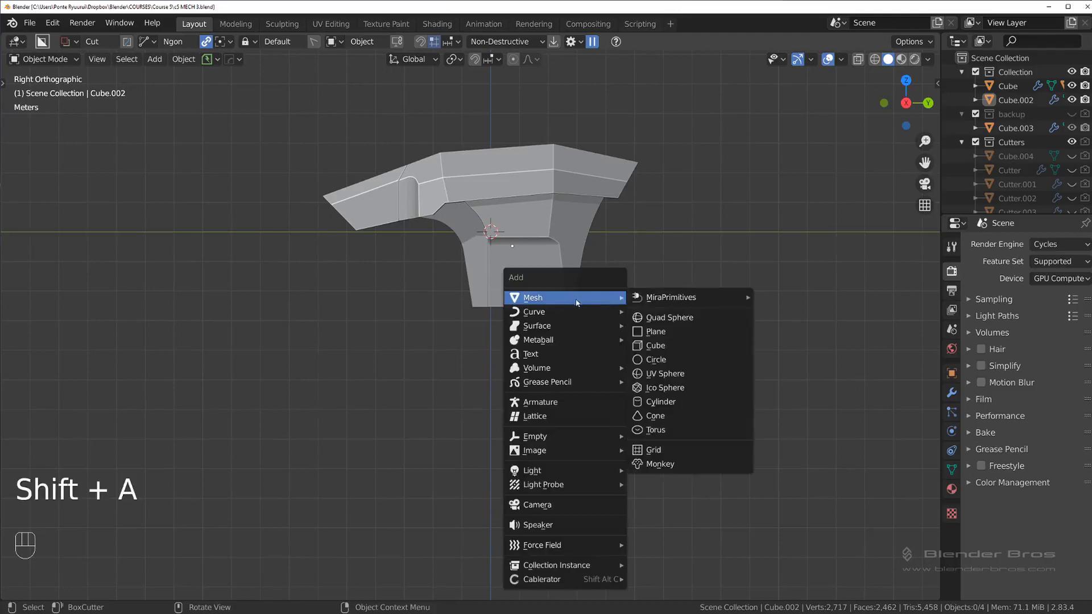
Add a mesh cube and move it down to the lower end of the head's neck.
click(661, 344)
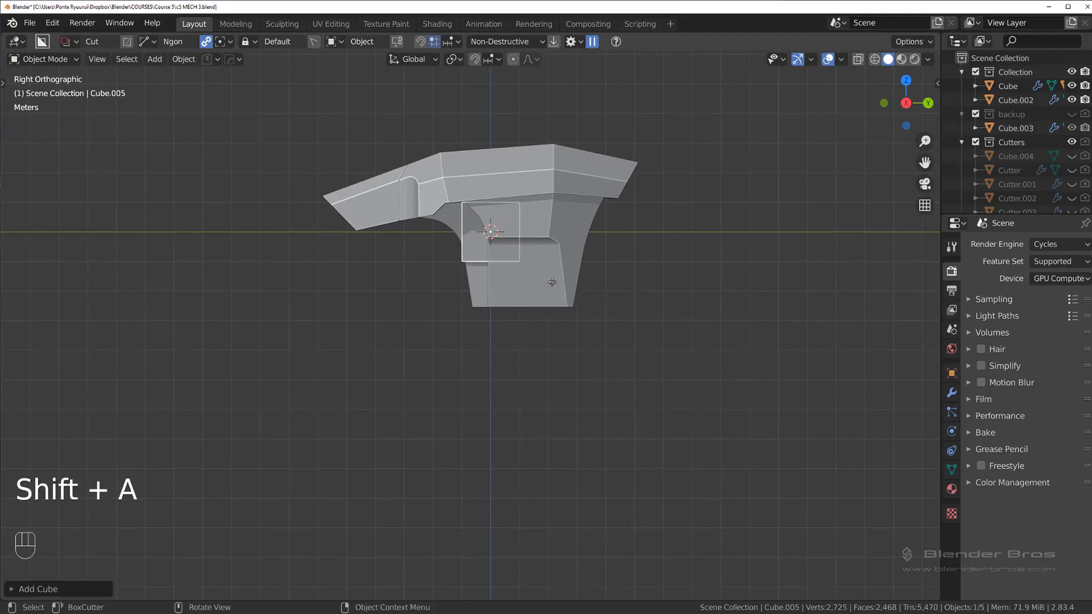
key(g)
click(576, 364)
key(s)
key(z)
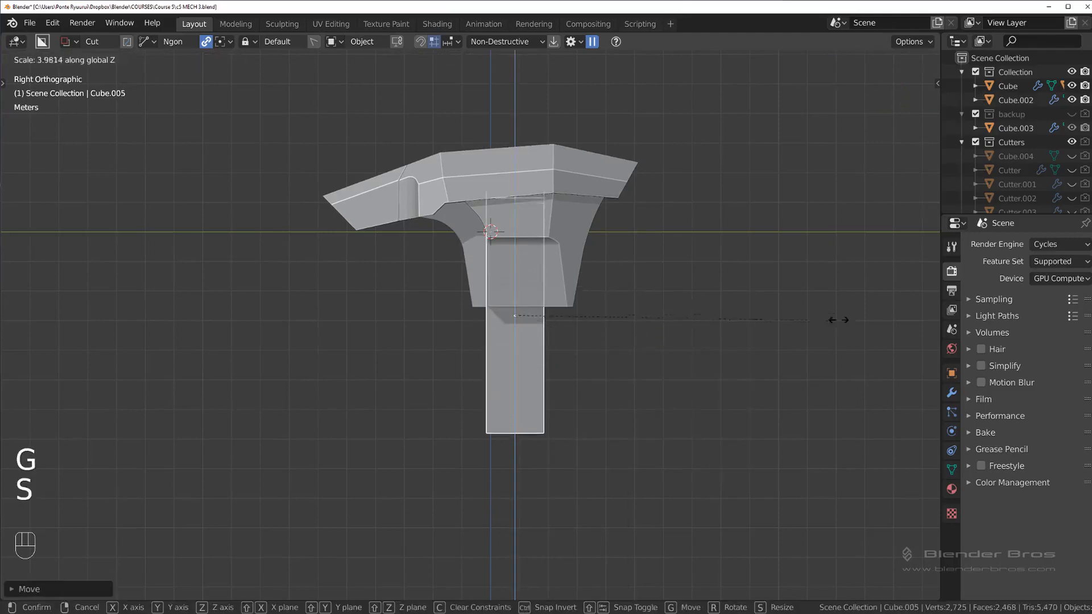
right_click(815, 311)
Scale the cube up uniformly and stretch it along Z into a tall block.
key(s)
click(190, 299)
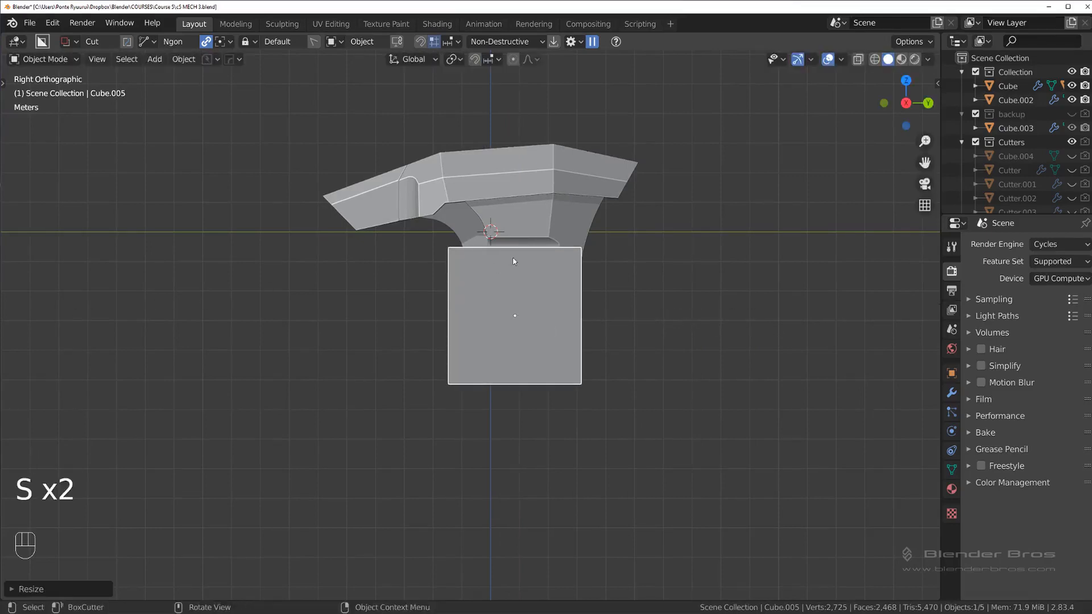
key(s)
key(z)
click(801, 244)
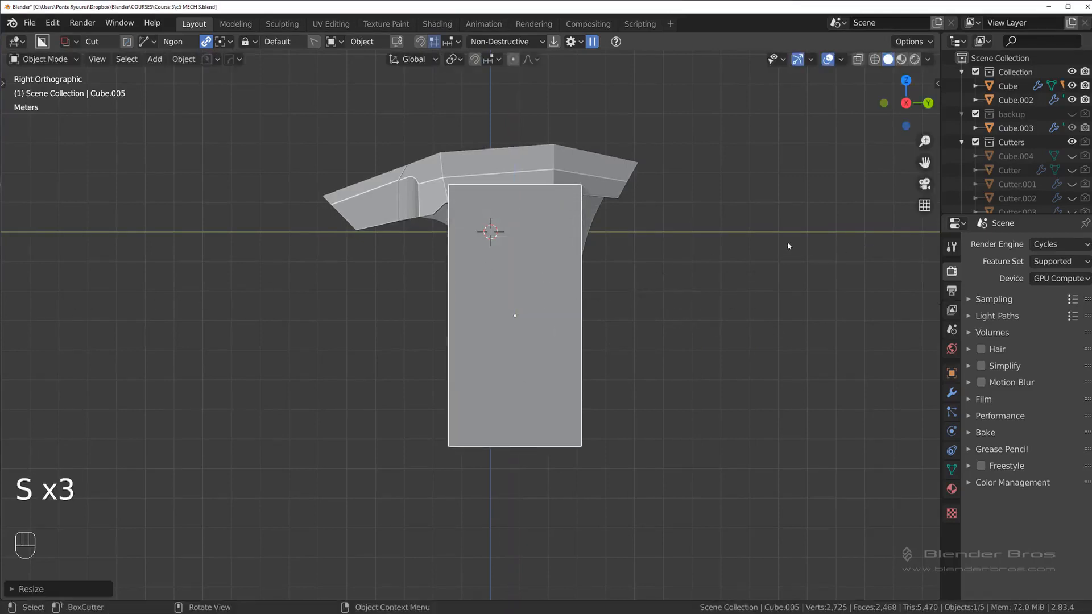
Enlarge the block further and move it down so its top edge covers only the neck's lower end.
key(s)
click(819, 268)
key(g)
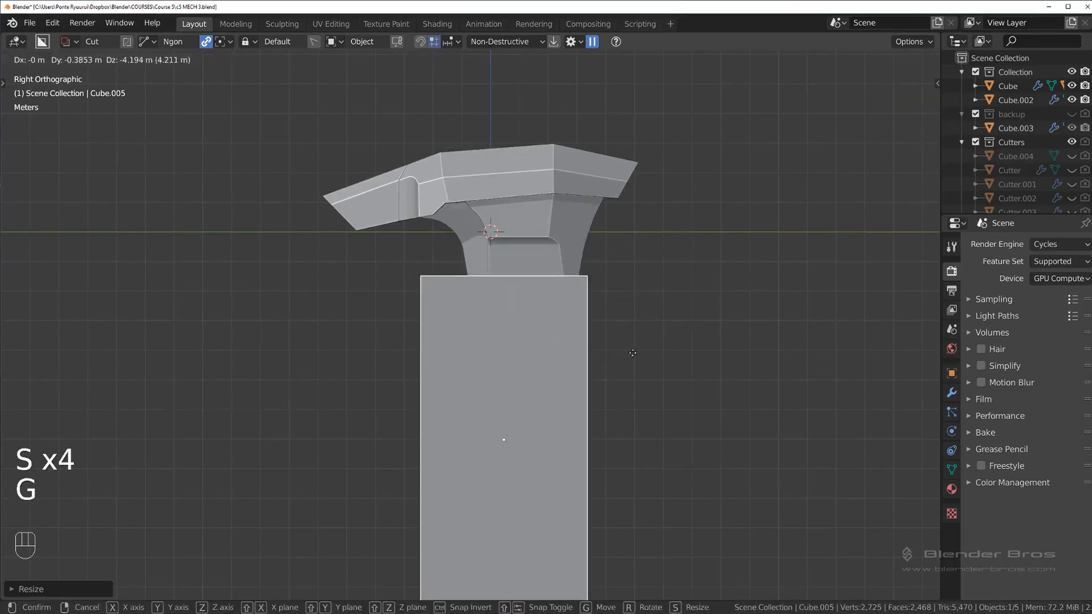
click(635, 345)
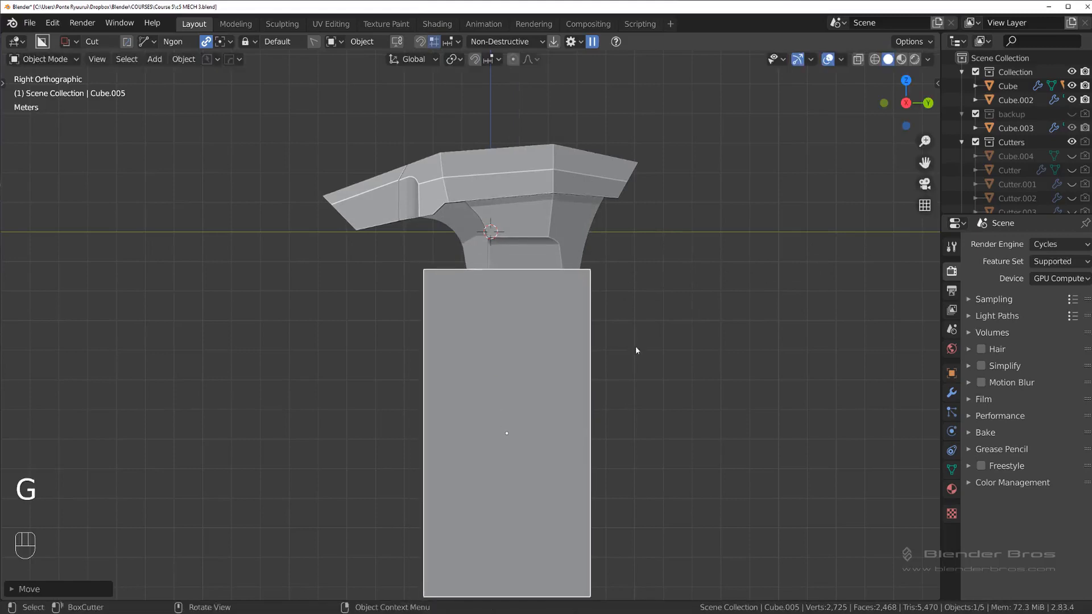
Shorten the block along Z and raise it towards the neck.
scroll(614, 348, down, 2)
shift+middle_drag(589, 349, 587, 344)
key(s)
key(z)
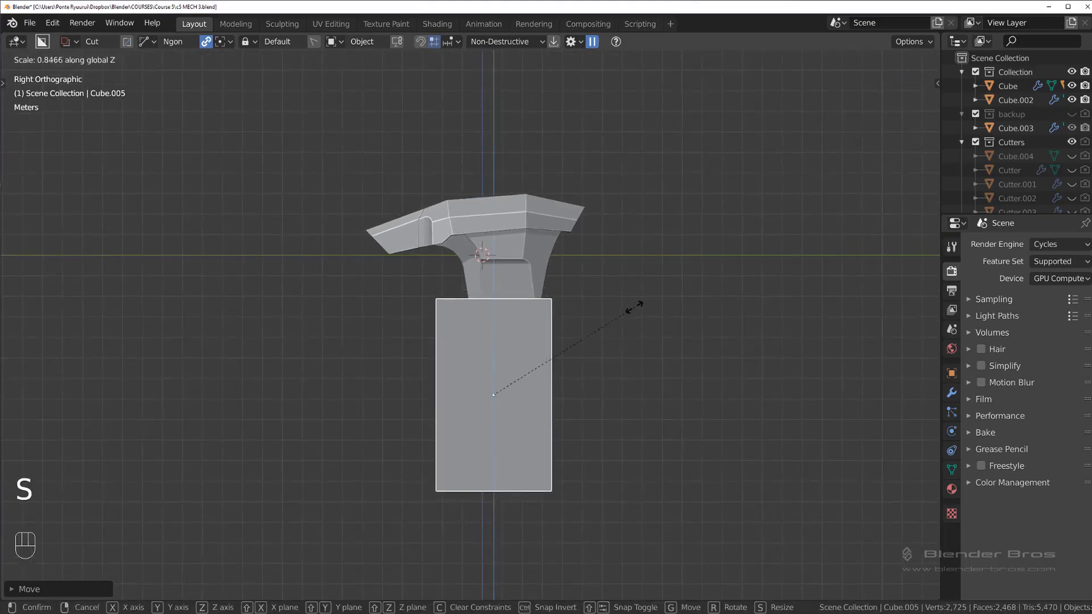
click(632, 319)
key(g)
key(z)
Reduce the block's height a little more along Z and adjust its vertical position under the neck.
key(s)
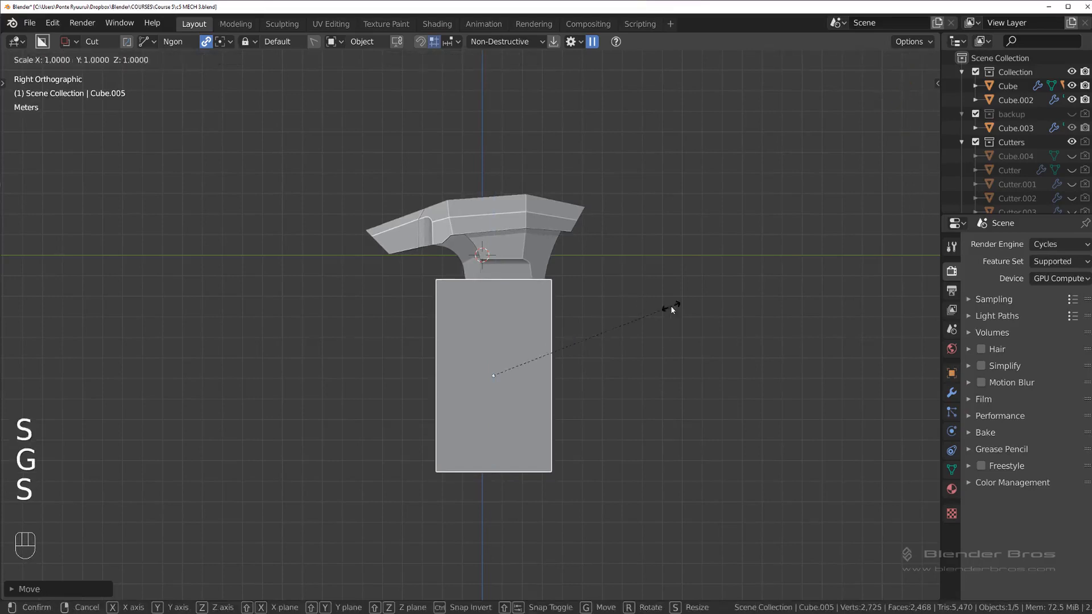
key(z)
click(647, 312)
key(g)
key(z)
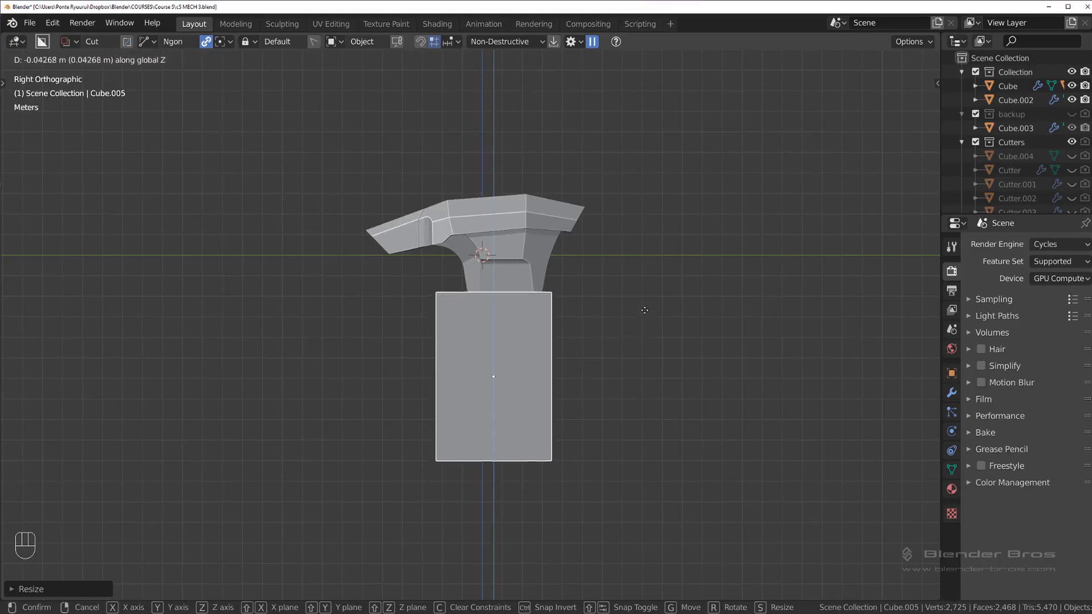
click(636, 307)
Narrow the block along X in the front view.
scroll(617, 296, up, 2)
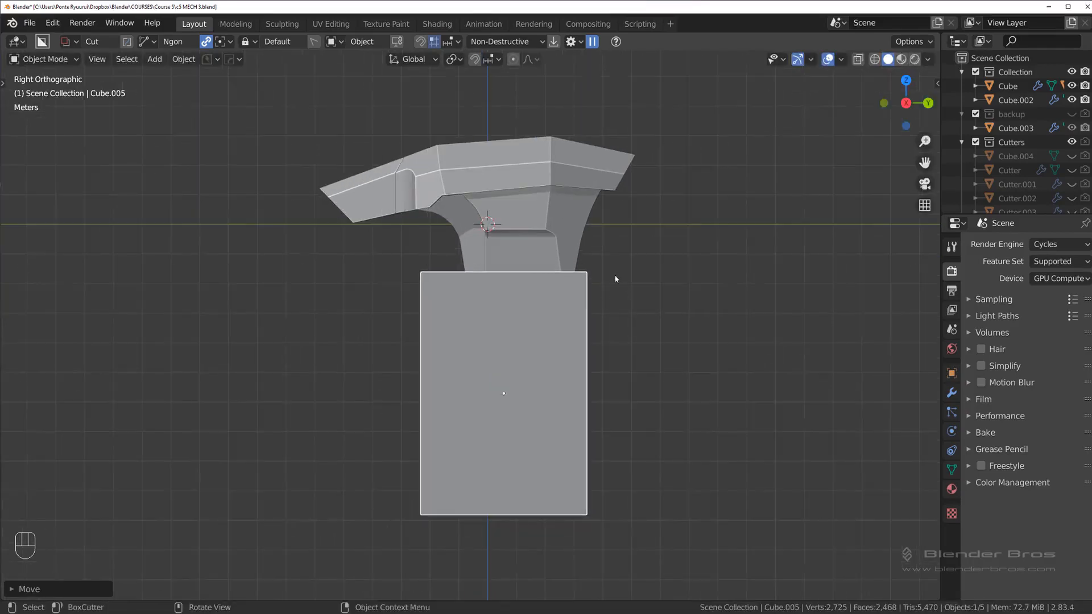
shift+middle_drag(578, 274, 448, 254)
scroll(484, 279, up, 2)
key(grave)
key(grave)
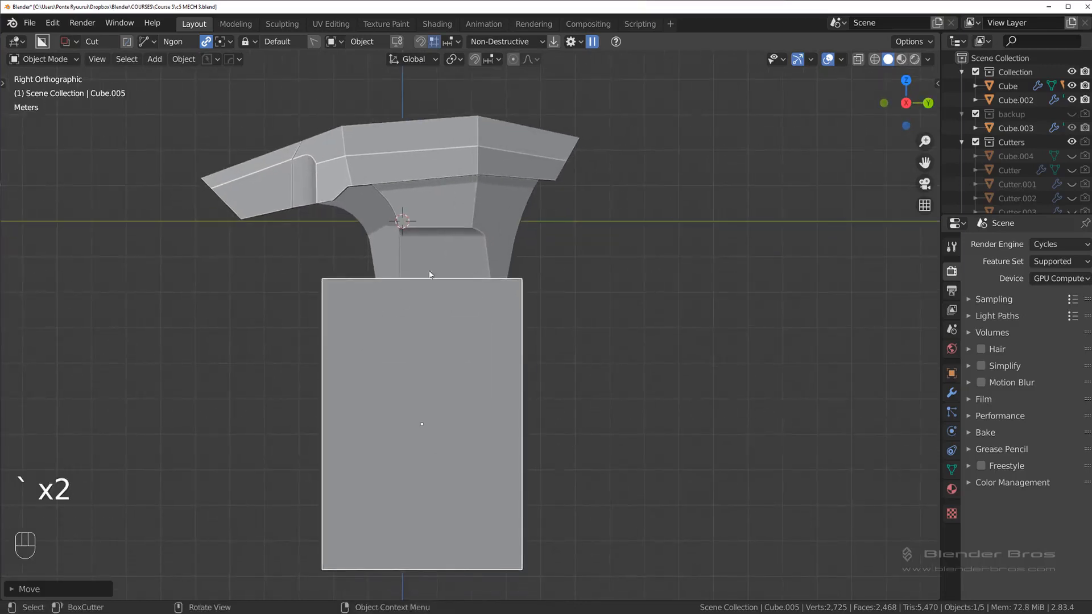
middle_drag(392, 290, 521, 288)
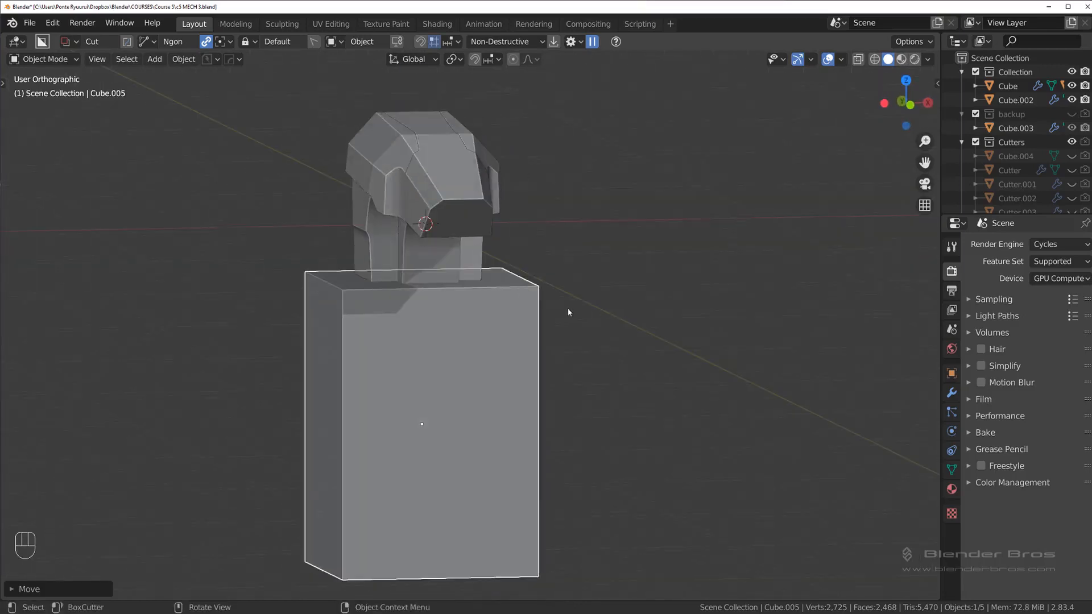
key(grave)
key(s)
key(x)
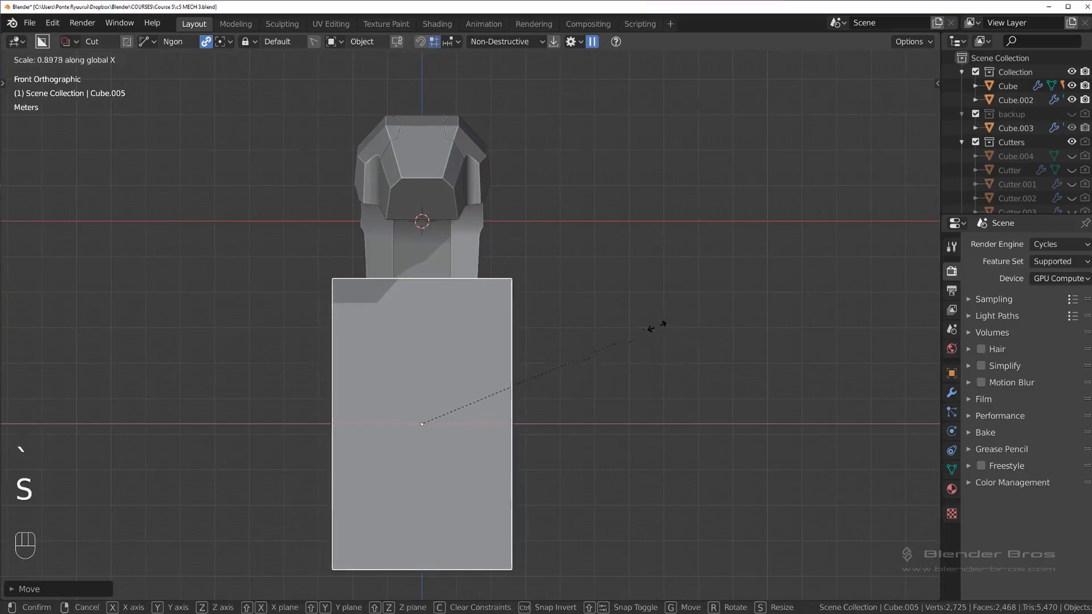
click(603, 329)
Raise the block about 0.31 m along Z in the right view.
key(grave)
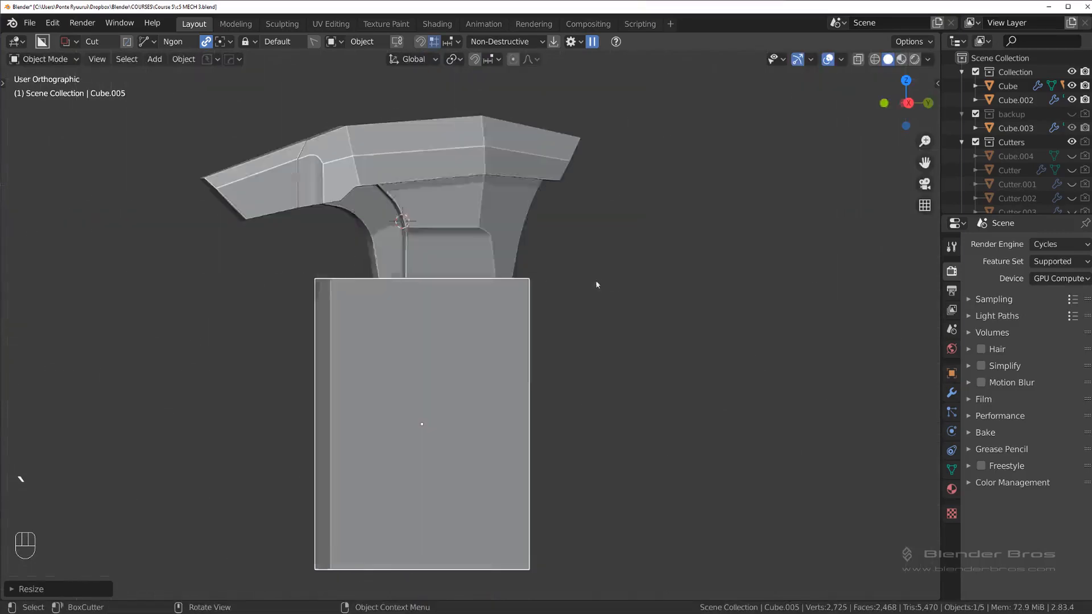
shift+middle_drag(509, 315, 488, 285)
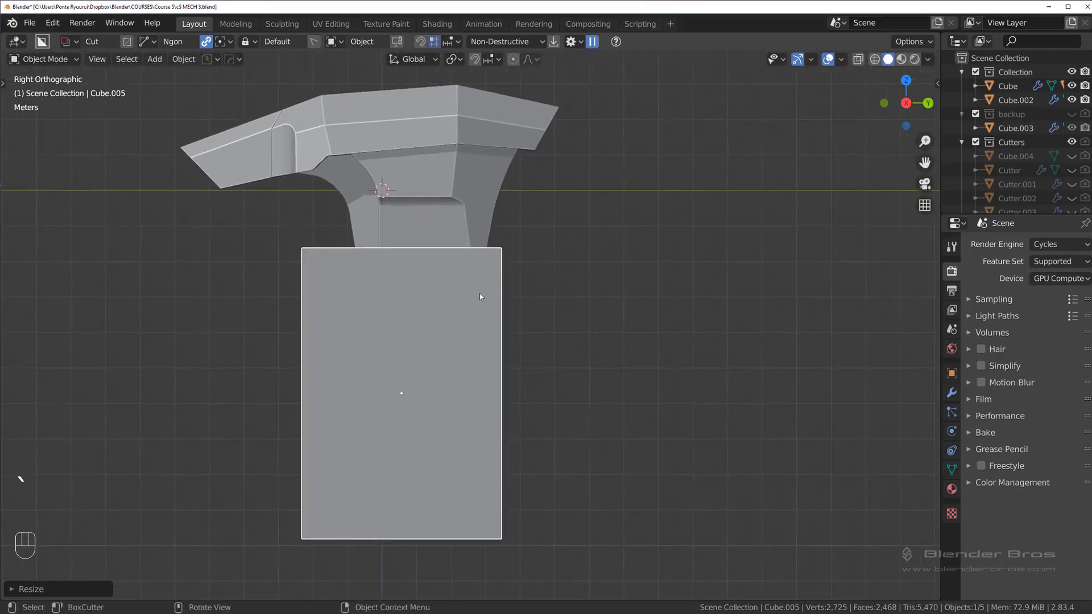
key(g)
key(z)
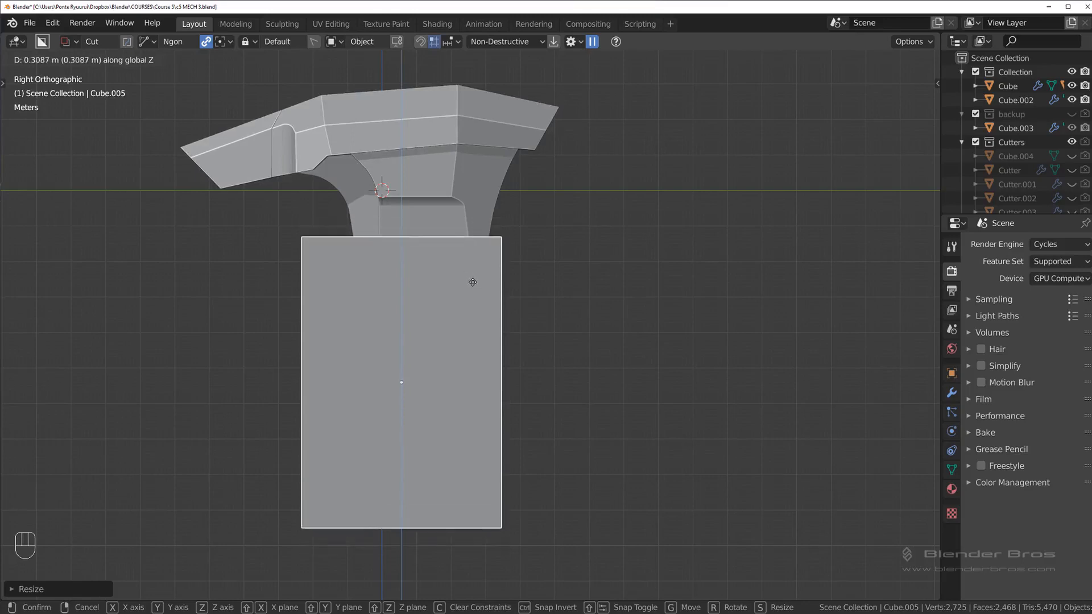
click(473, 282)
Apply the block's object transform and select its two vertical edges on the +Y side in Edit Mode.
scroll(433, 260, down, 1)
shift+middle_drag(433, 260, 436, 279)
middle_drag(527, 309, 489, 364)
key(ctrl+a)
click(505, 378)
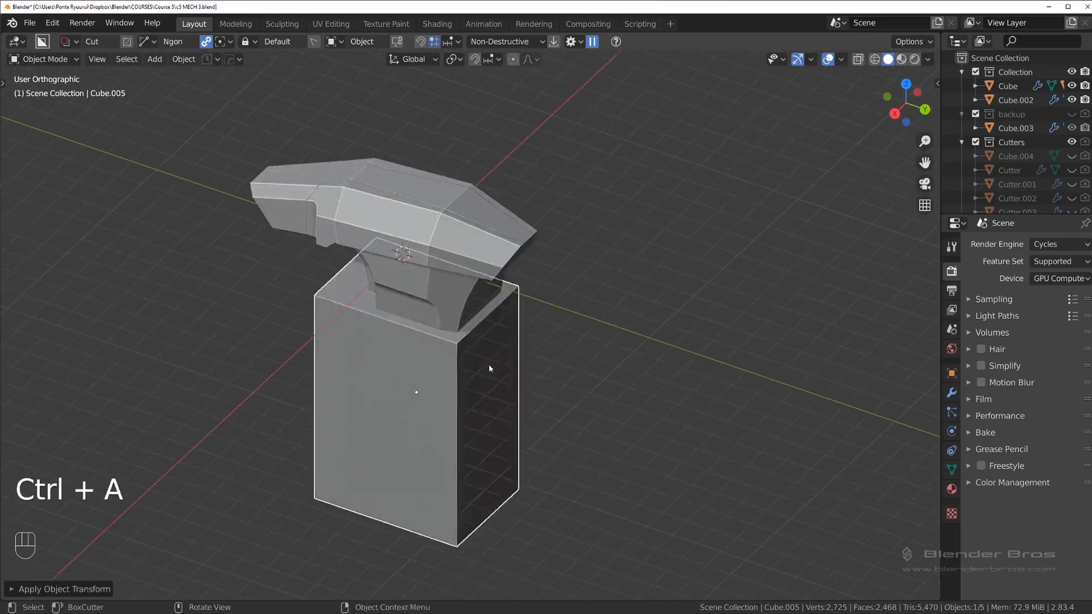
key(Tab)
click(531, 381)
Try to bevel the two +Y-side vertical edges with 12 segments and clamp overlap on, rounding that side fully.
key(ctrl+b)
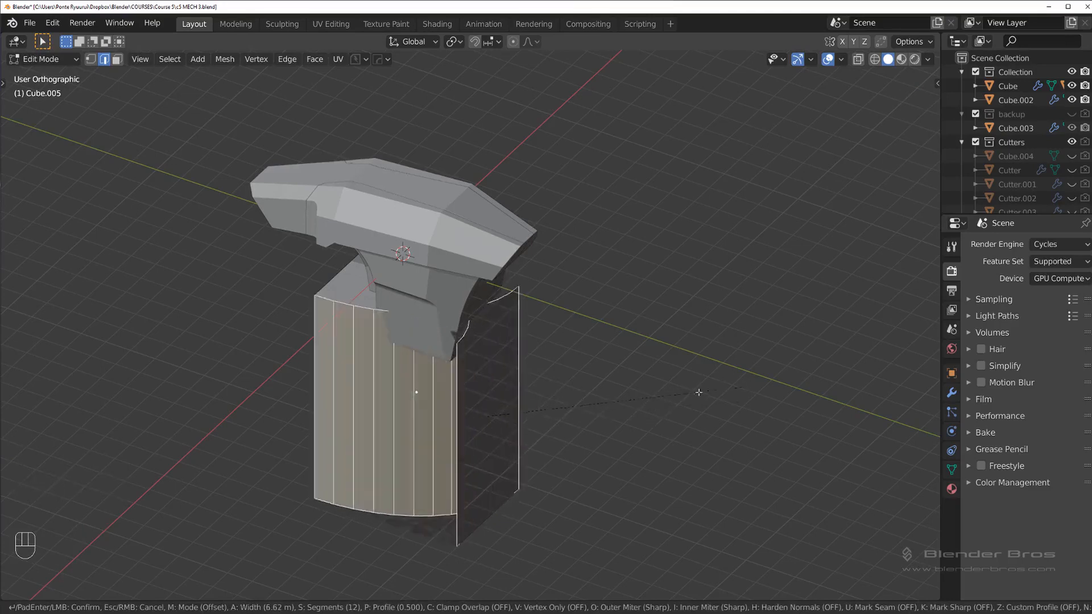
key(c)
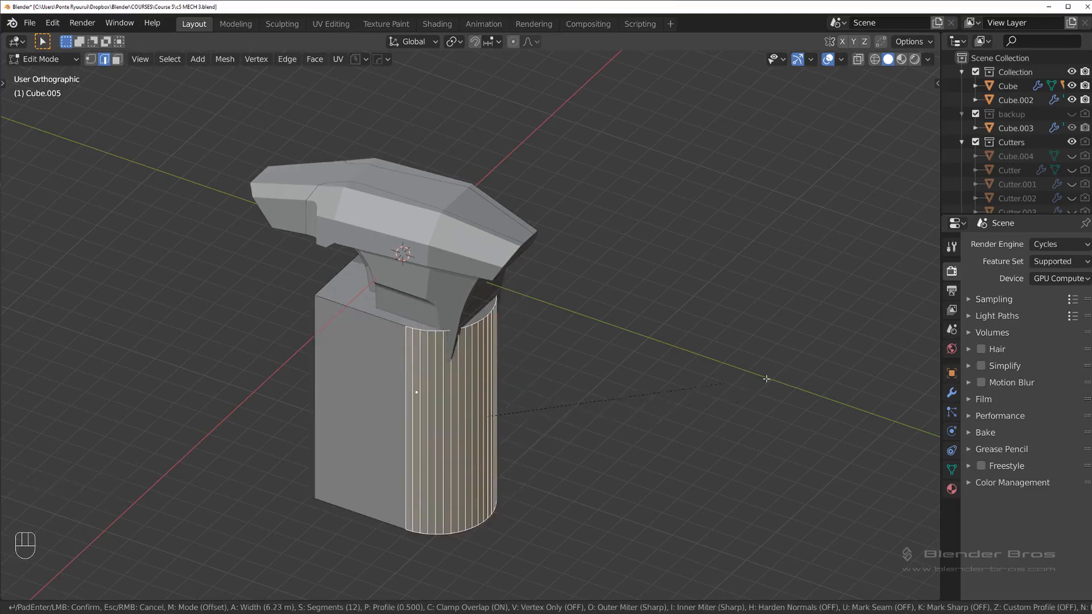
click(683, 385)
key(q)
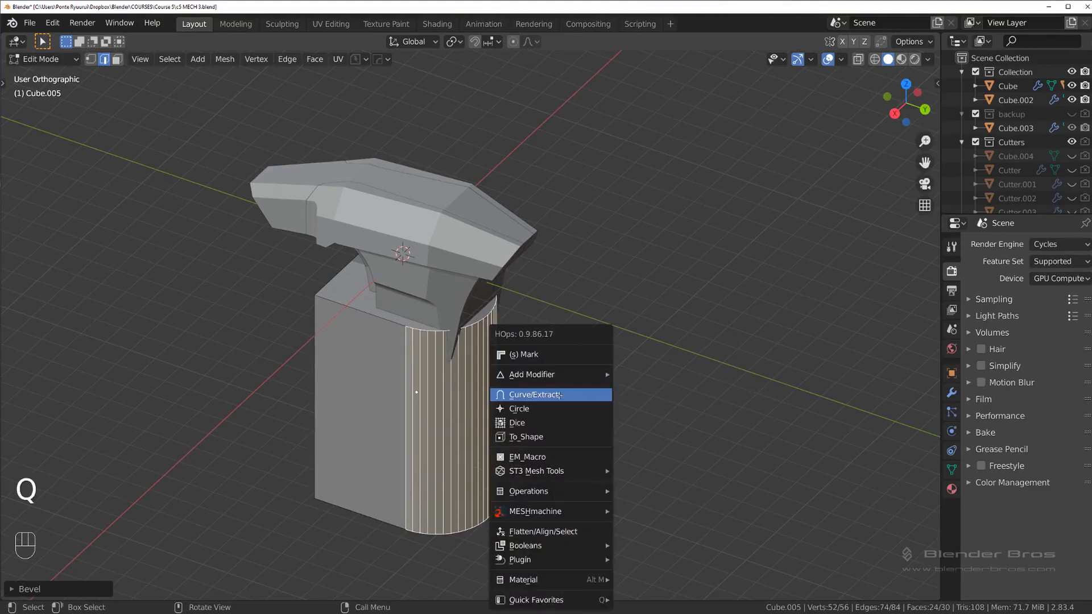
mouse_move(555, 377)
key(Tab)
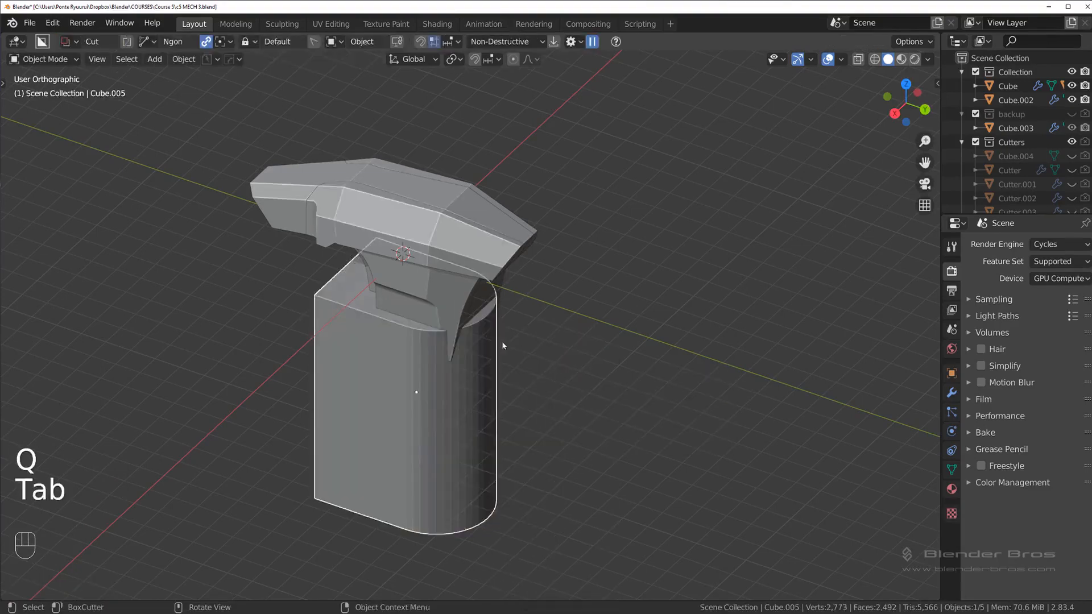
Toggle the HOps sharp mark on and off for the rounded side's faces.
key(Tab)
key(q)
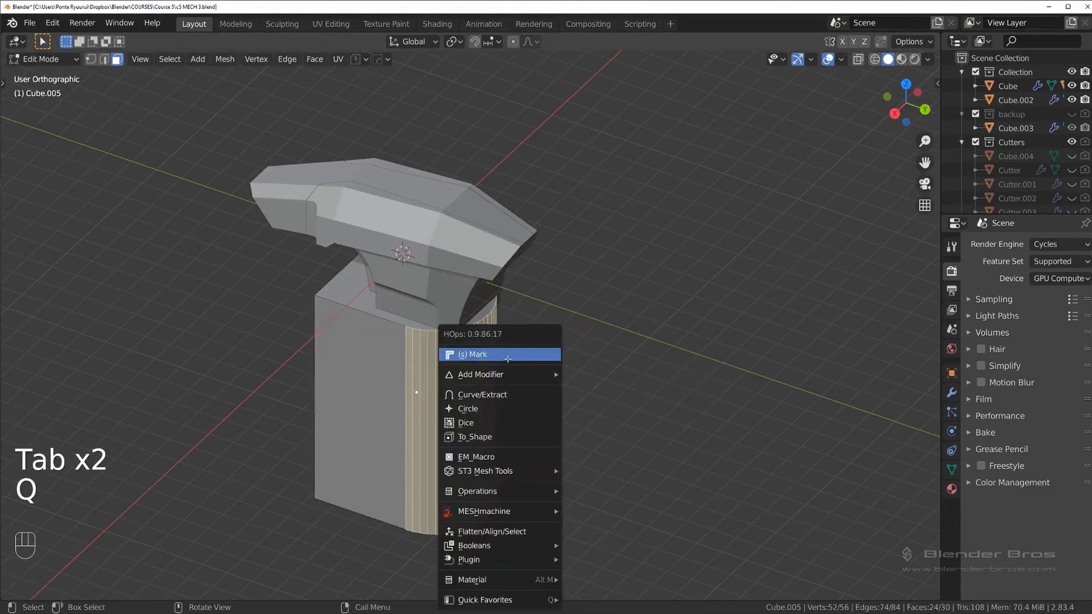
click(508, 363)
key(q)
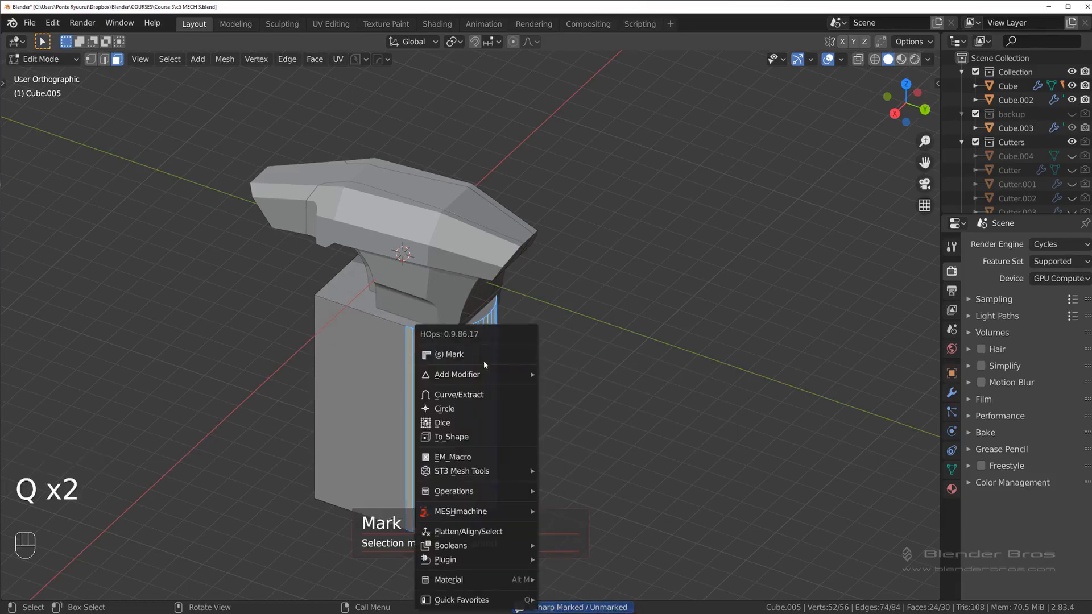
click(483, 360)
Undo the sharp marking and the rounded bevel, back to the plain block with its two vertical edges selected.
middle_drag(484, 361, 546, 319)
key(Tab)
key(ctrl+z)
key(ctrl+z)
key(ctrl+z)
key(ctrl+z)
key(ctrl+z)
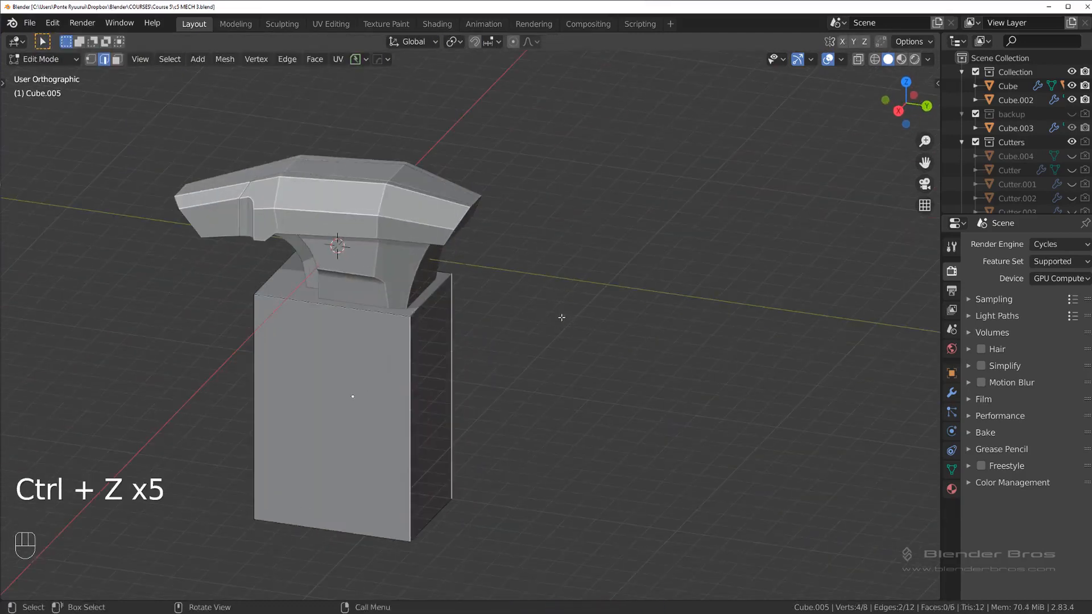
Bevel the two +Y-side vertical edges with 1 segment and a width of about 0.76 m.
key(ctrl+b)
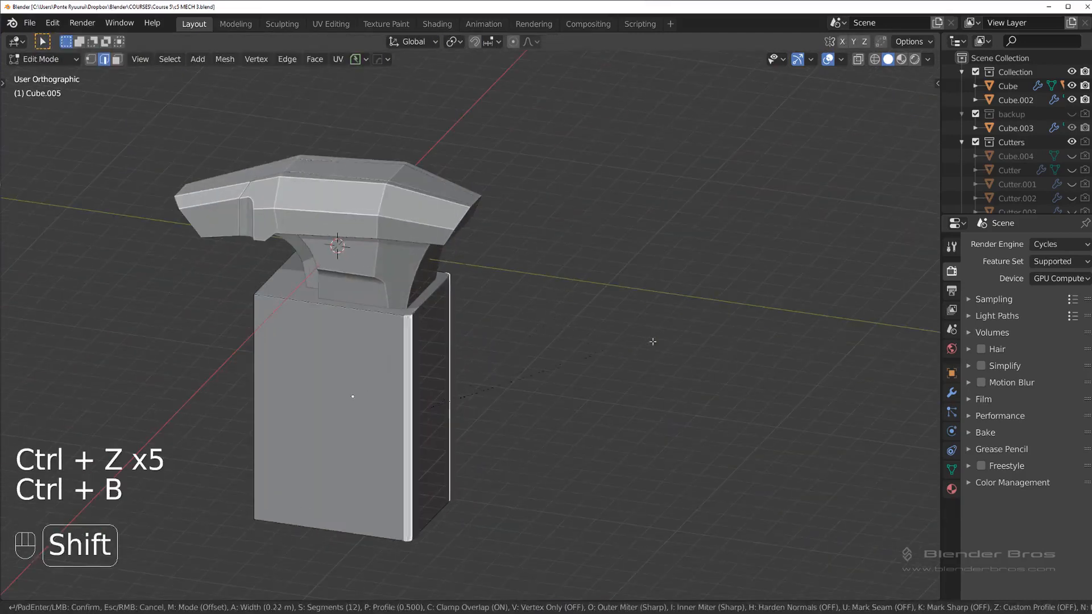
scroll(790, 336, down, 11)
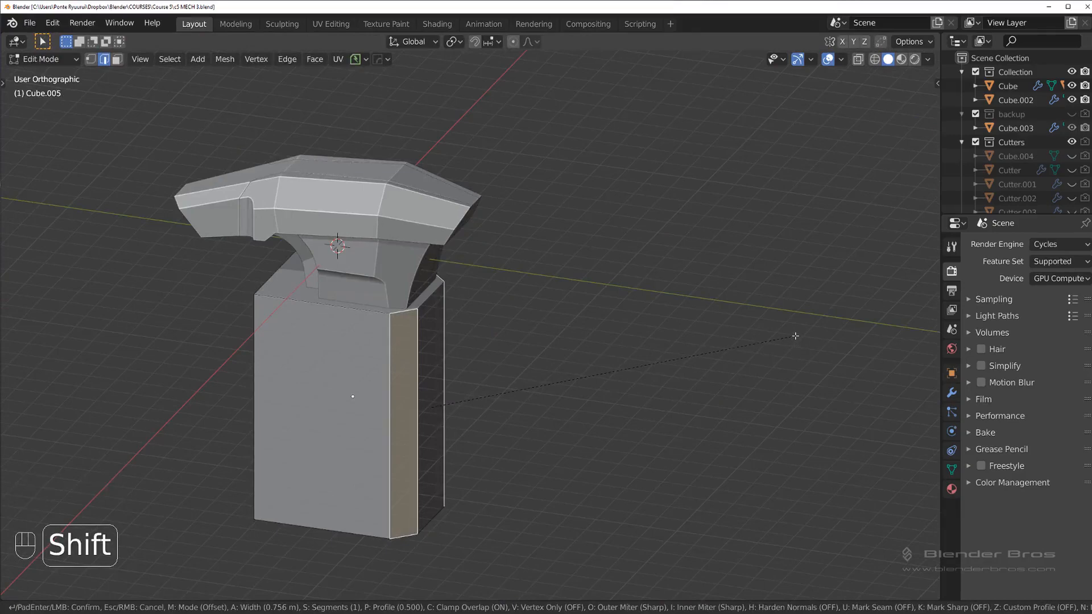
click(795, 336)
middle_drag(480, 375, 465, 385)
Widen the chamfer on the block's -X side with MESHmachine Change Width, leaving Taper off.
key(q)
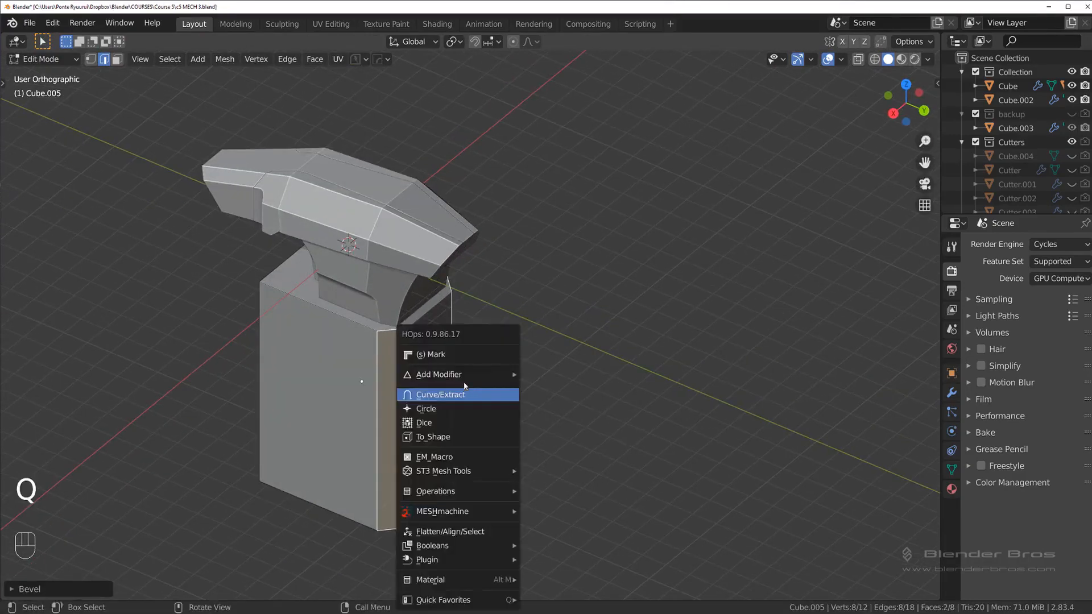
key(y)
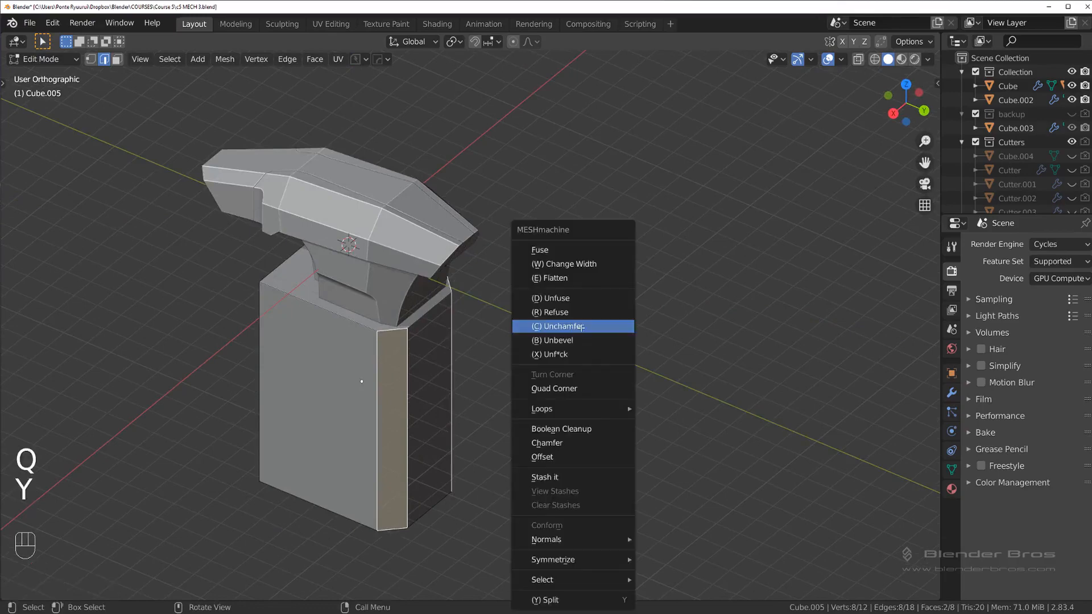
click(581, 264)
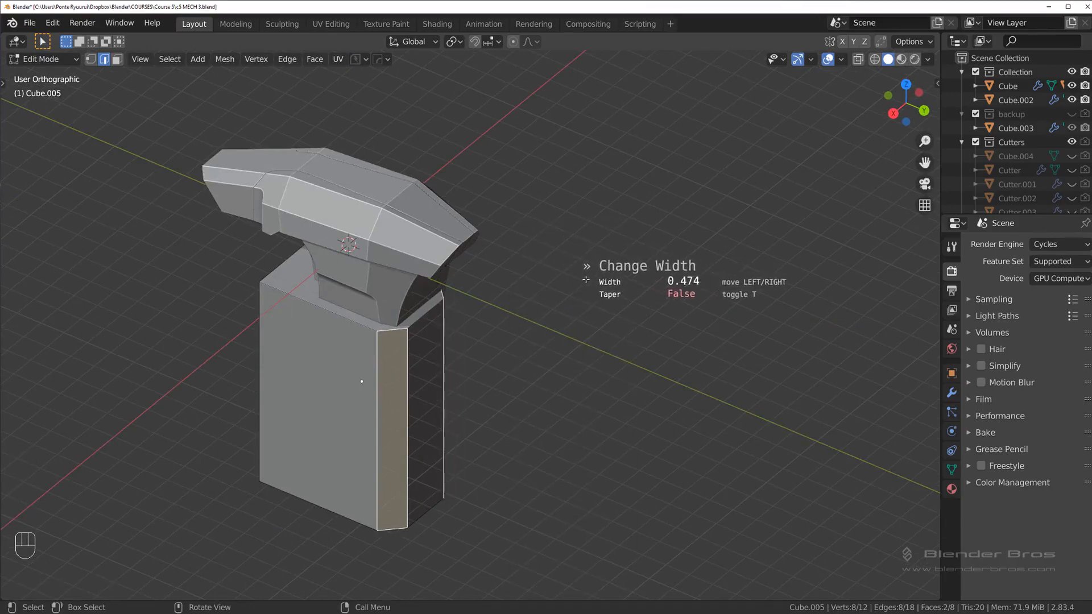
click(573, 261)
middle_drag(573, 261, 518, 272)
key(y)
click(519, 270)
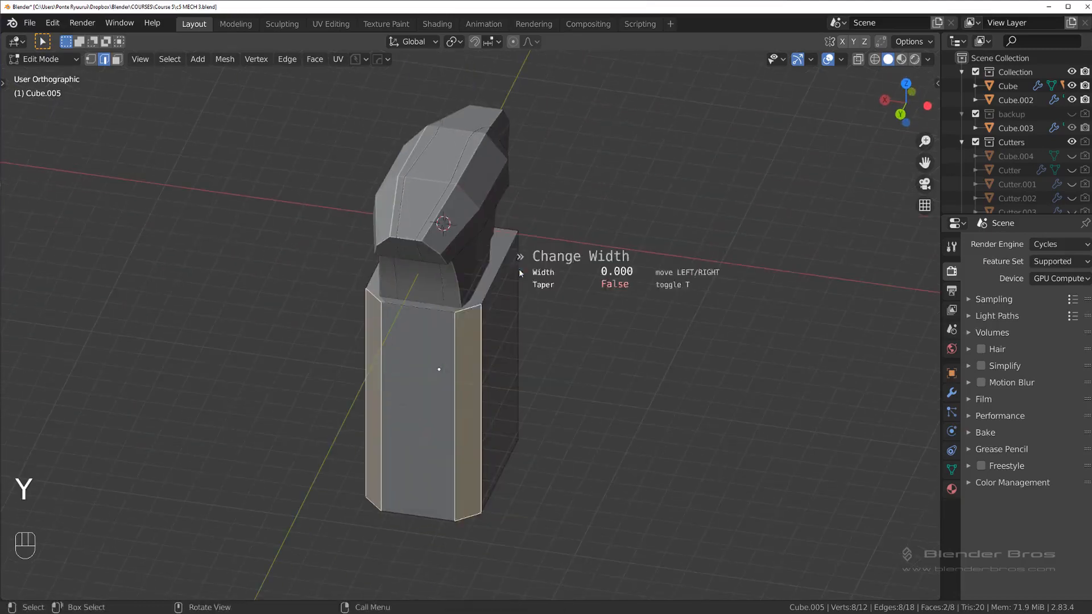
click(531, 274)
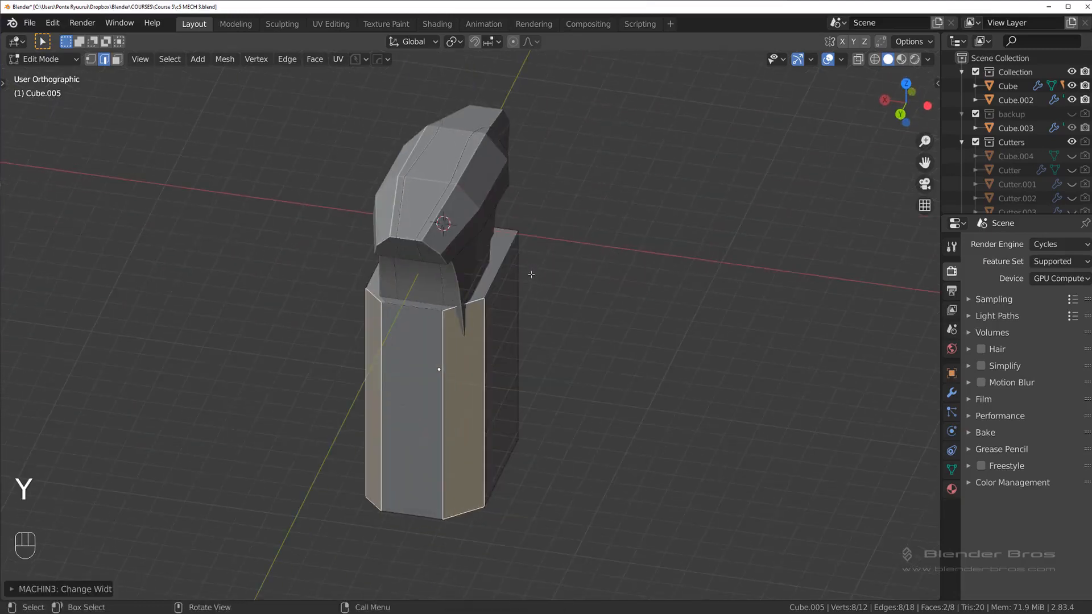
key(y)
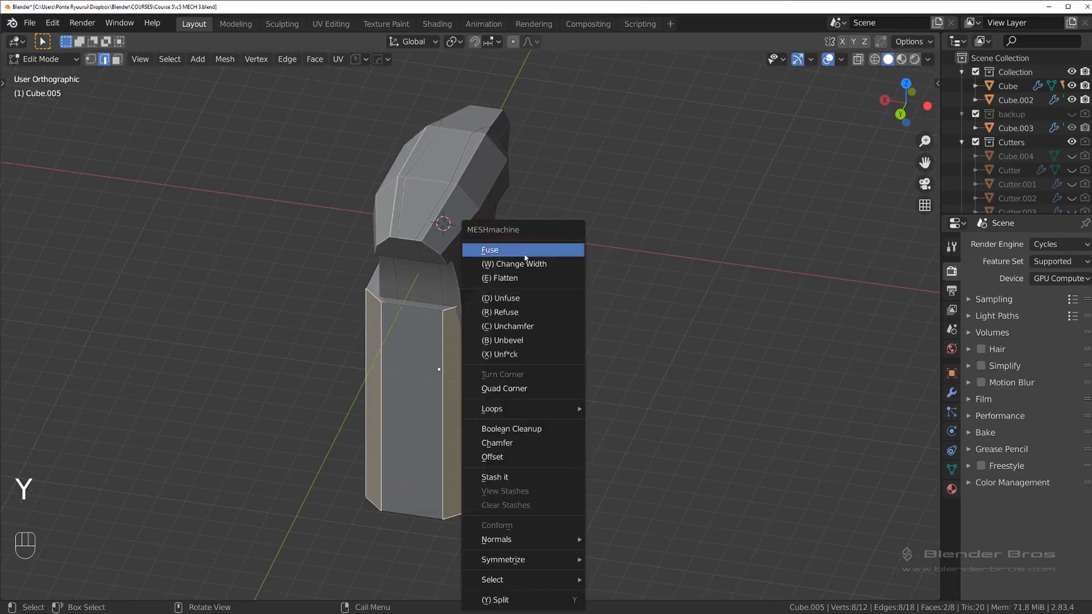
click(522, 250)
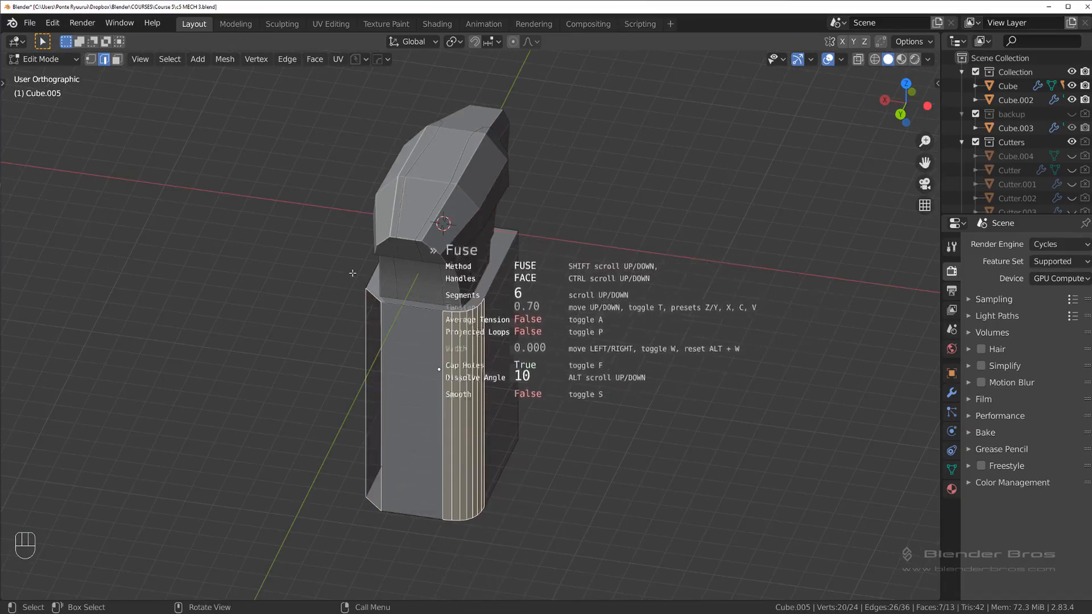
right_click(411, 275)
Fuse the block's -X-side chamfer face into a rounded corner with 13 segments and a width of about -0.089.
click(496, 337)
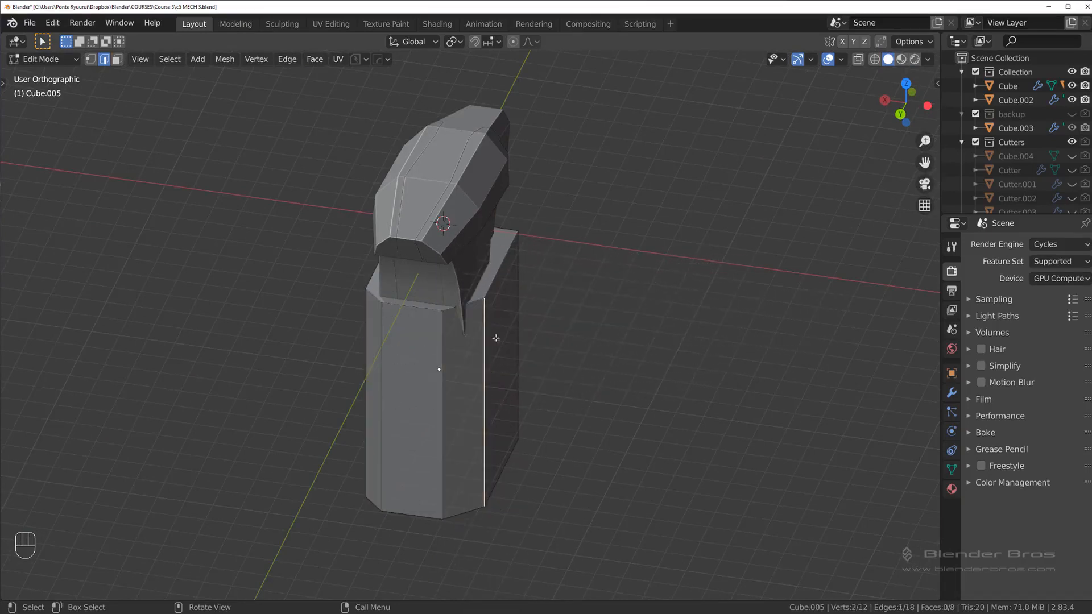
key(Tab)
click(480, 375)
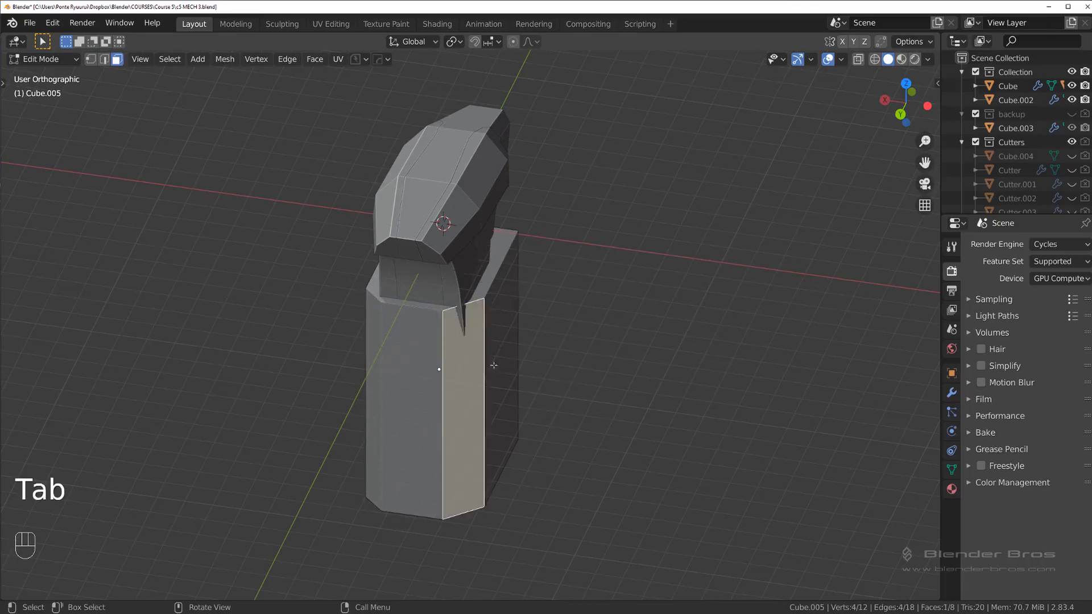
key(y)
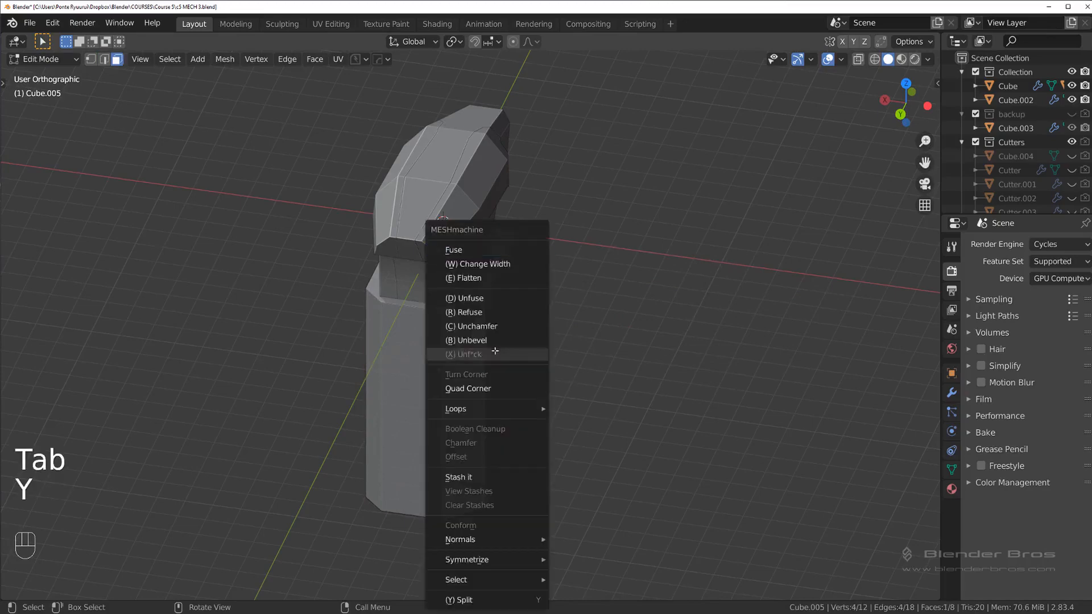
click(487, 253)
scroll(487, 255, up, 7)
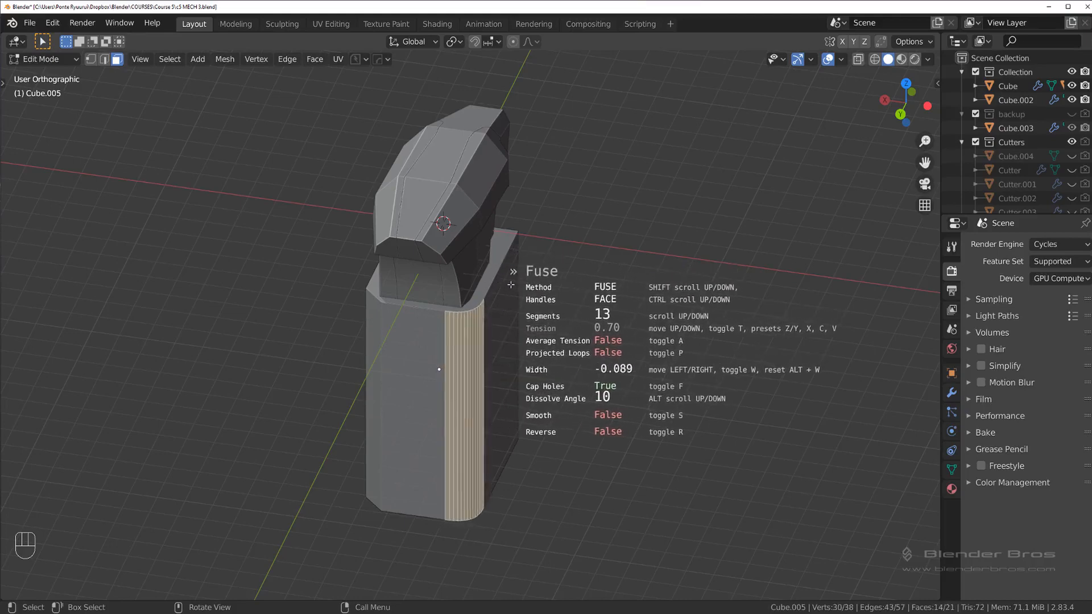
click(504, 286)
Isolate the block in local view and look at it from the top.
middle_drag(502, 302, 486, 248)
key(KP_Divide)
shift+middle_drag(530, 341, 469, 268)
key(y)
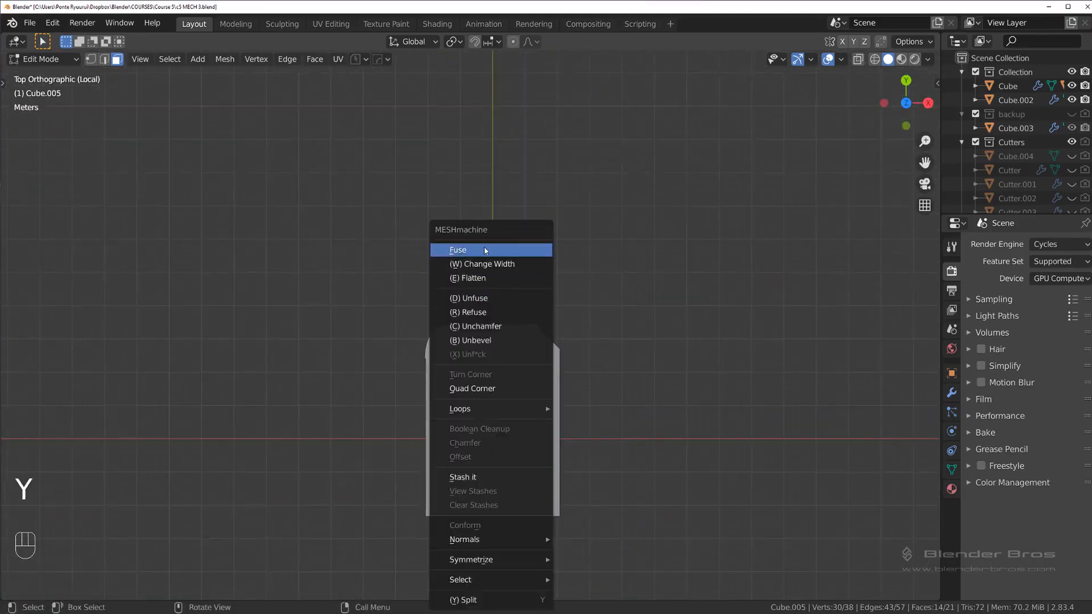
click(485, 250)
click(516, 272)
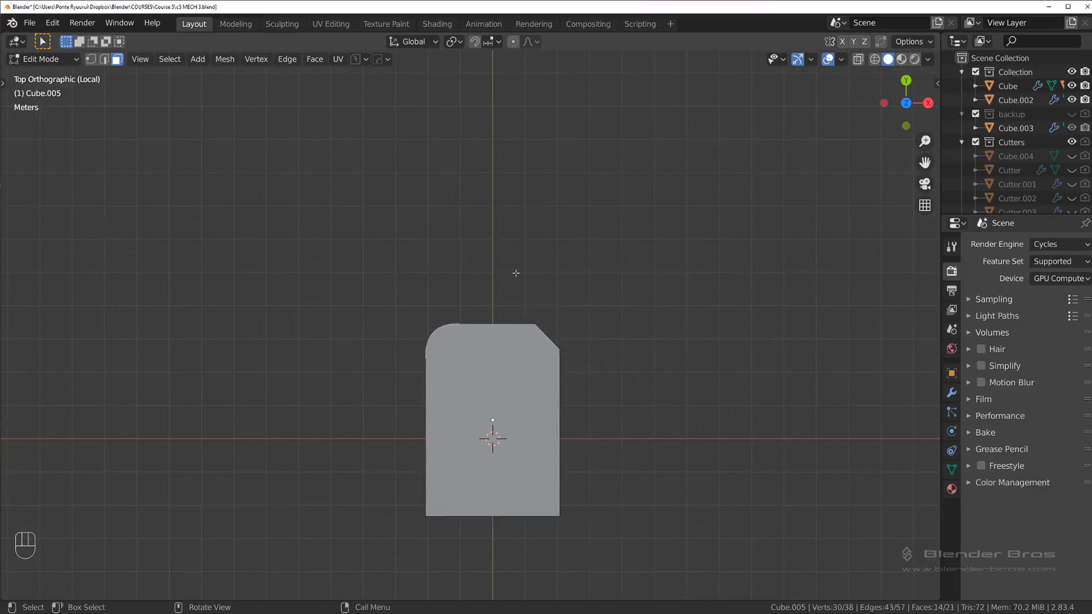
Refuse the rounded -X-side corner with 13 segments and a width of about -0.237.
key(y)
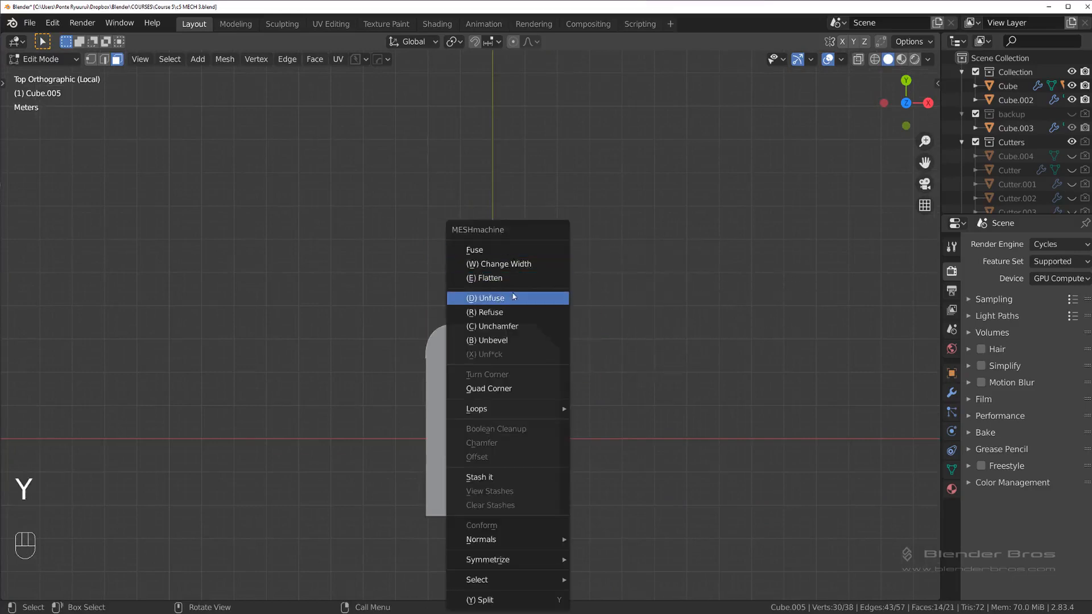
click(506, 312)
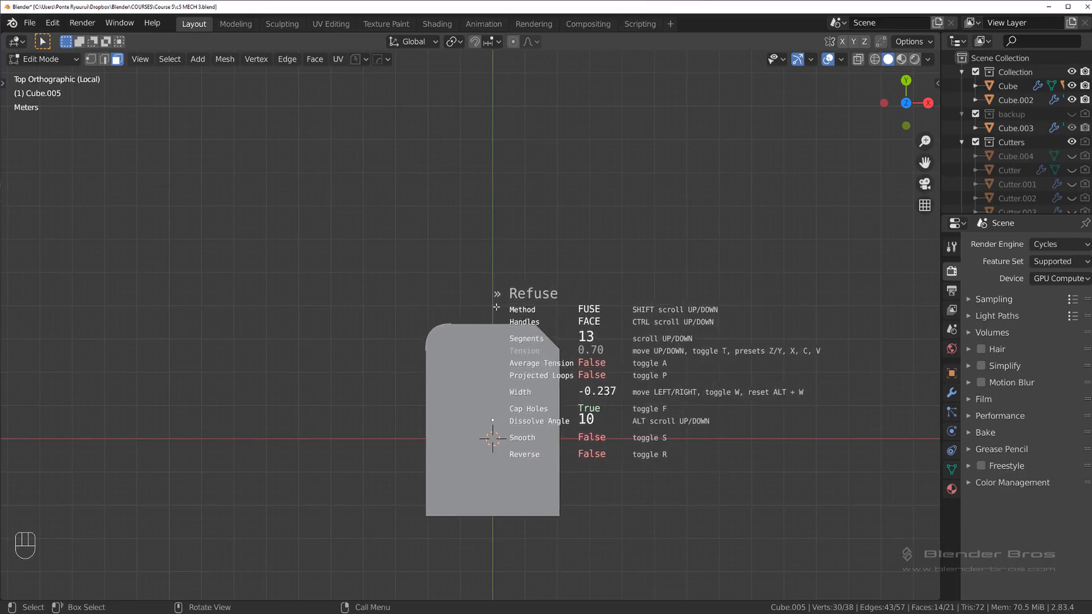
click(495, 307)
Mirror the block's rounded -X half across the X axis with the HOps mirror gizmo and leave local view.
key(Tab)
key(alt+x)
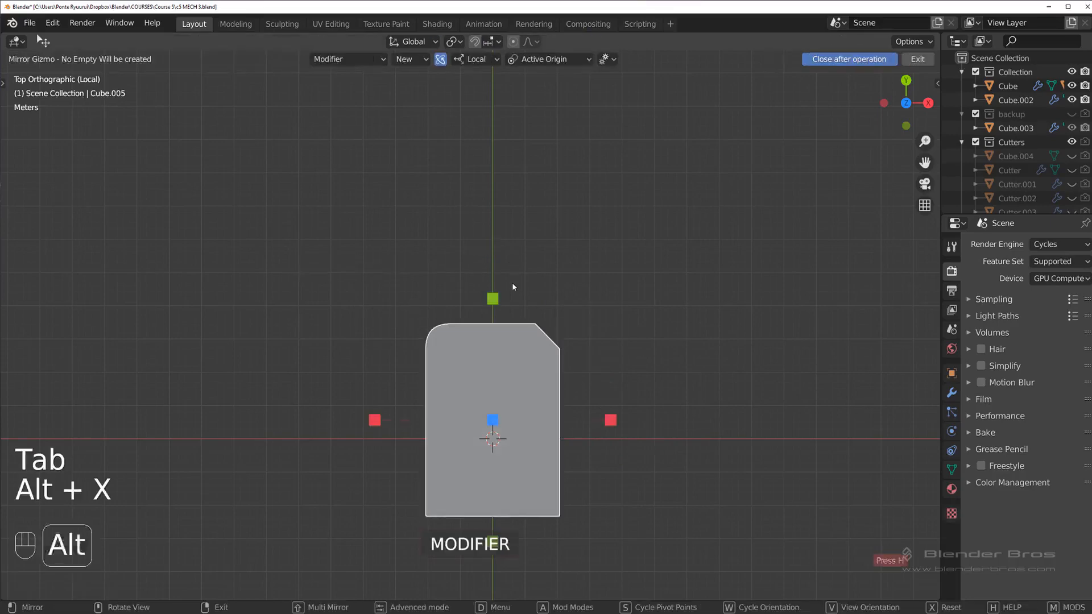
click(380, 420)
middle_drag(522, 352, 476, 276)
key(grave)
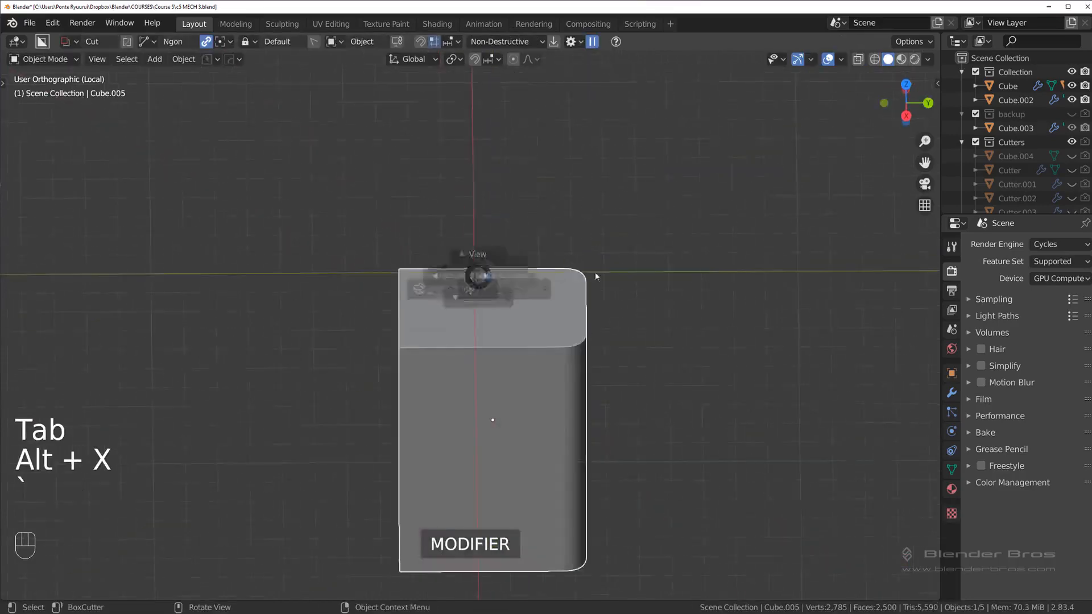
key(slash)
middle_drag(557, 299, 614, 263)
Add a HOps Bevel to the mirrored block.
key(q)
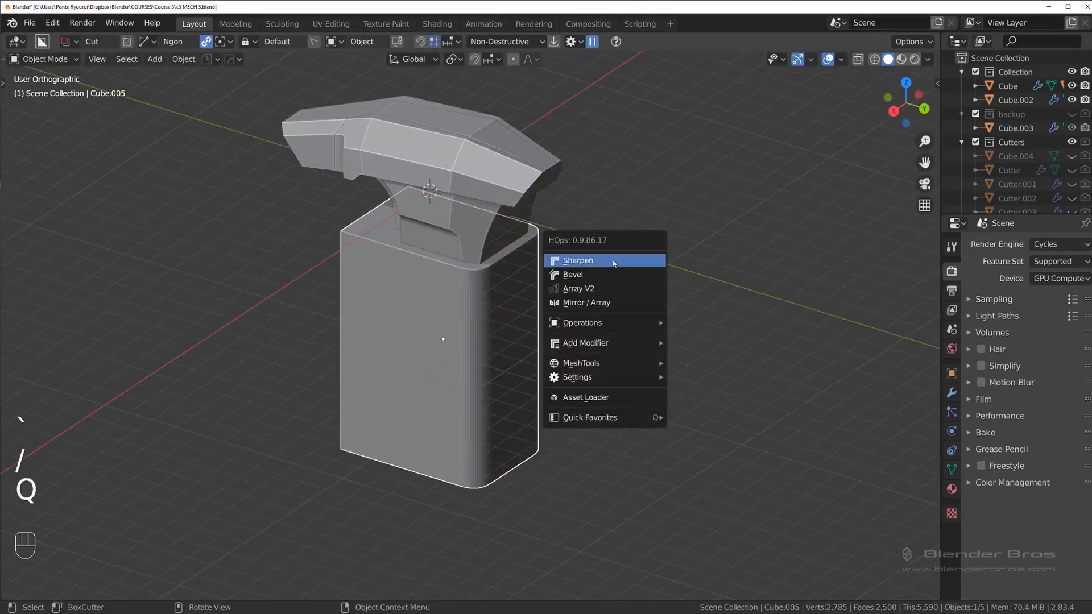
click(612, 276)
key(grave)
key(grave)
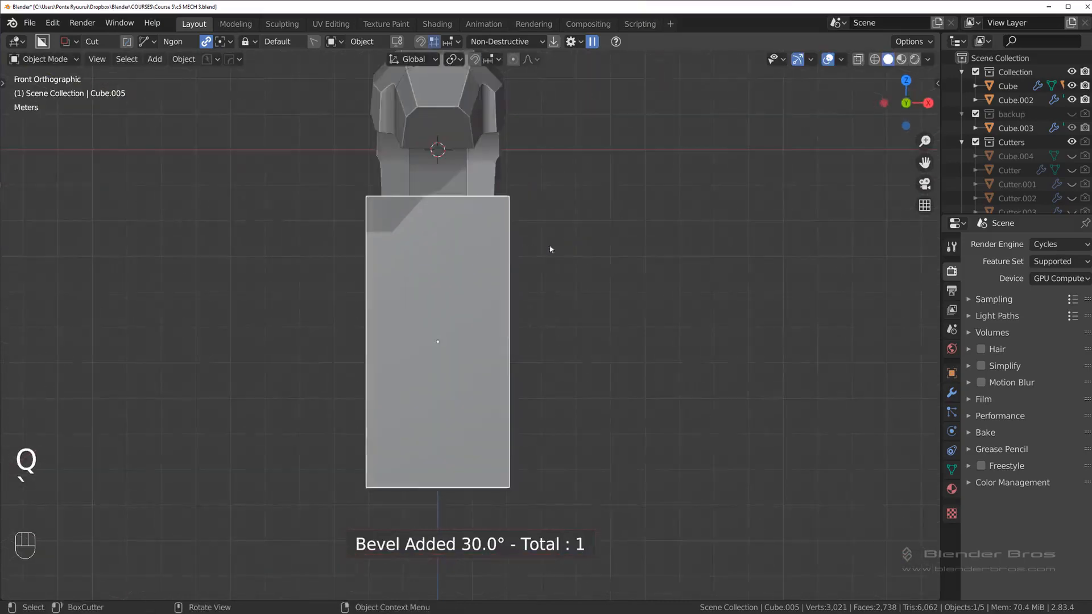
Bevel the block's two -Y-side vertical edges with 16 segments and a width of about 1.19 m.
middle_drag(509, 280, 390, 332)
key(Tab)
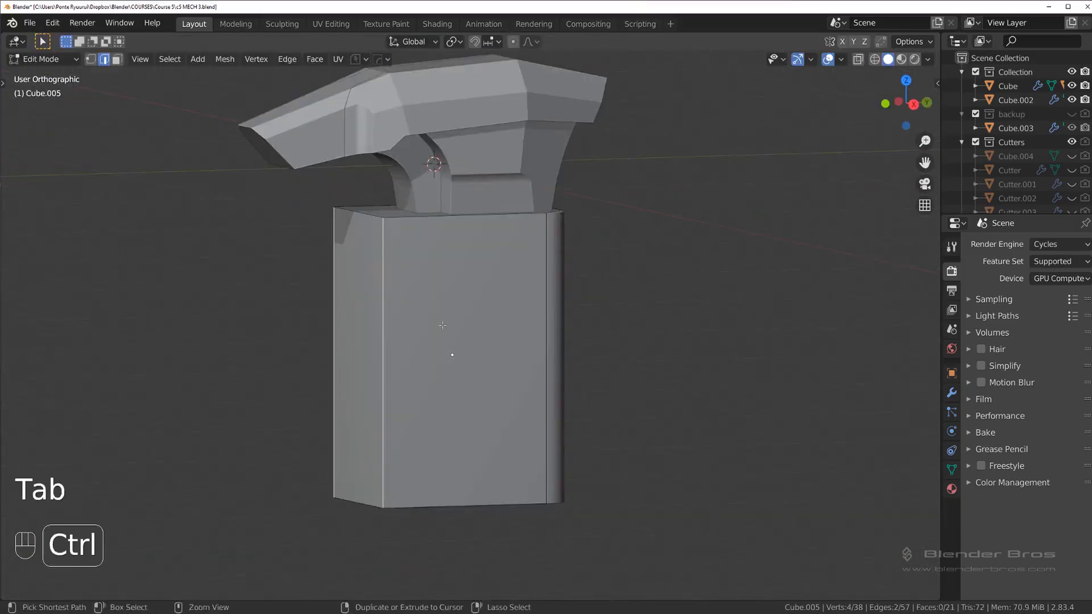
key(ctrl+b)
scroll(487, 336, up, 15)
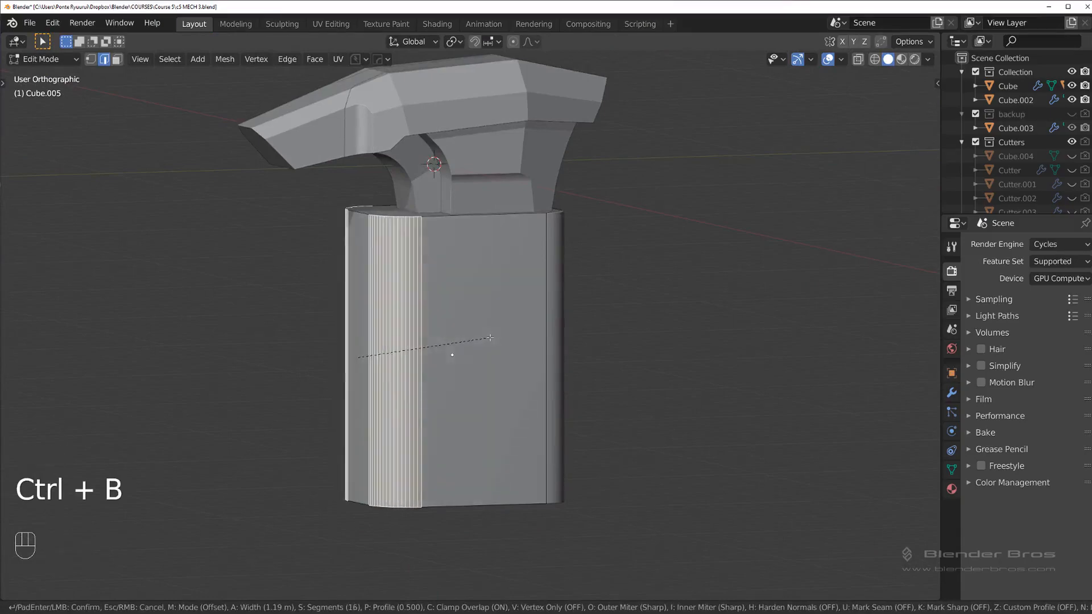
click(489, 338)
middle_drag(493, 340, 434, 322)
key(Tab)
Adjust the block's HOps Bevel with 3 segments, a width of about 0.010 and a profile of 0.70.
scroll(455, 270, up, 3)
scroll(444, 302, down, 1)
key(grave)
click(604, 277)
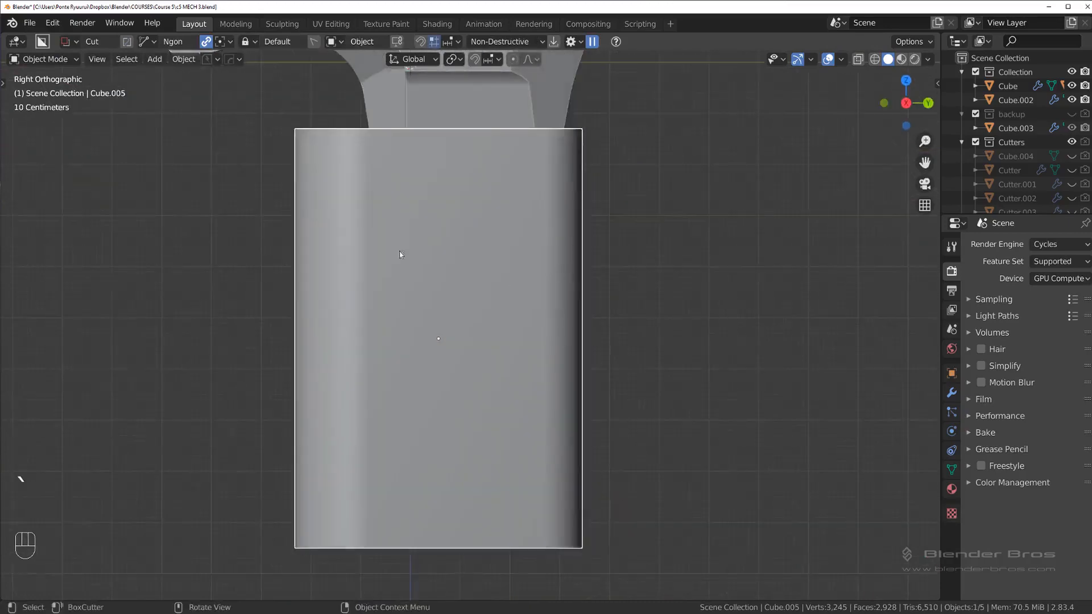
middle_drag(400, 253, 434, 279)
scroll(434, 279, up, 1)
scroll(434, 278, up, 5)
shift+middle_drag(243, 397, 546, 273)
scroll(518, 297, up, 4)
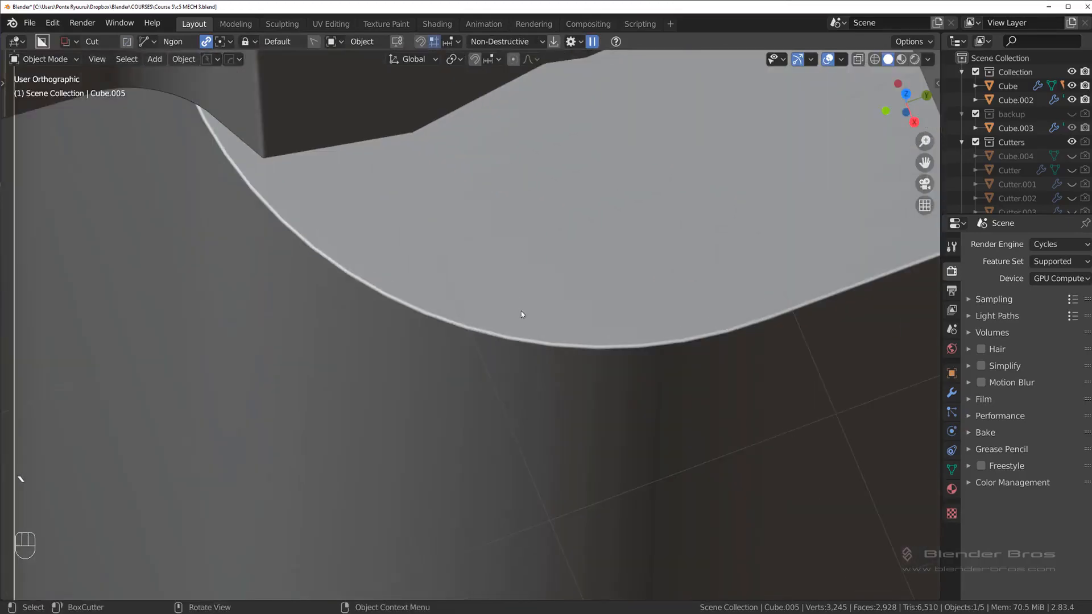
key(q)
click(522, 314)
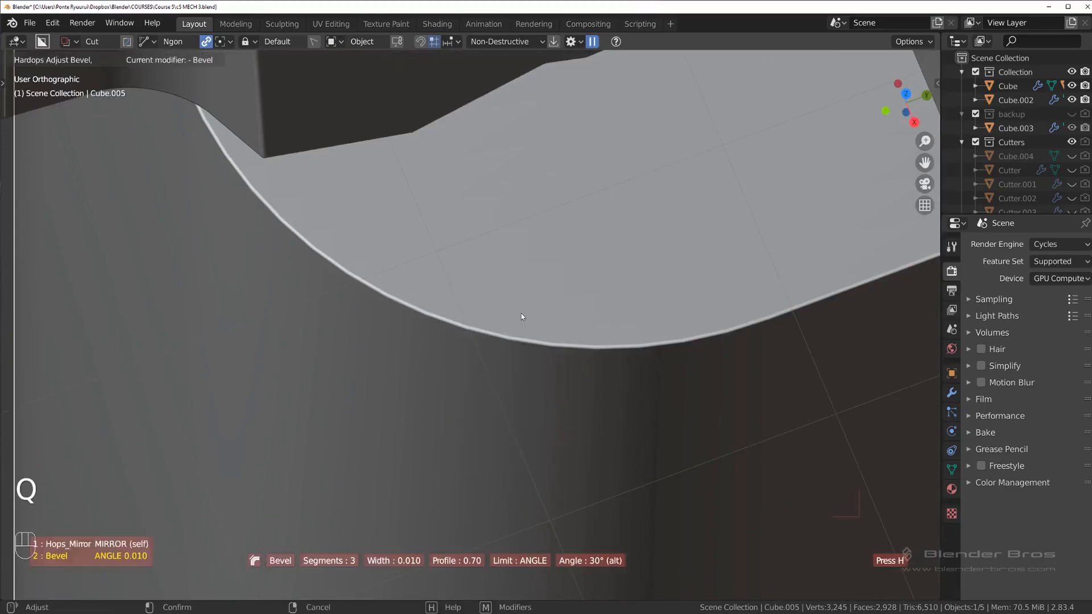
click(535, 311)
Refuse the rounded -Y-side corner faces with 18 segments, a width of 0 and Smooth on.
mouse_move(535, 311)
middle_down()
mouse_move(560, 307)
mouse_move(541, 313)
middle_up()
key(Tab)
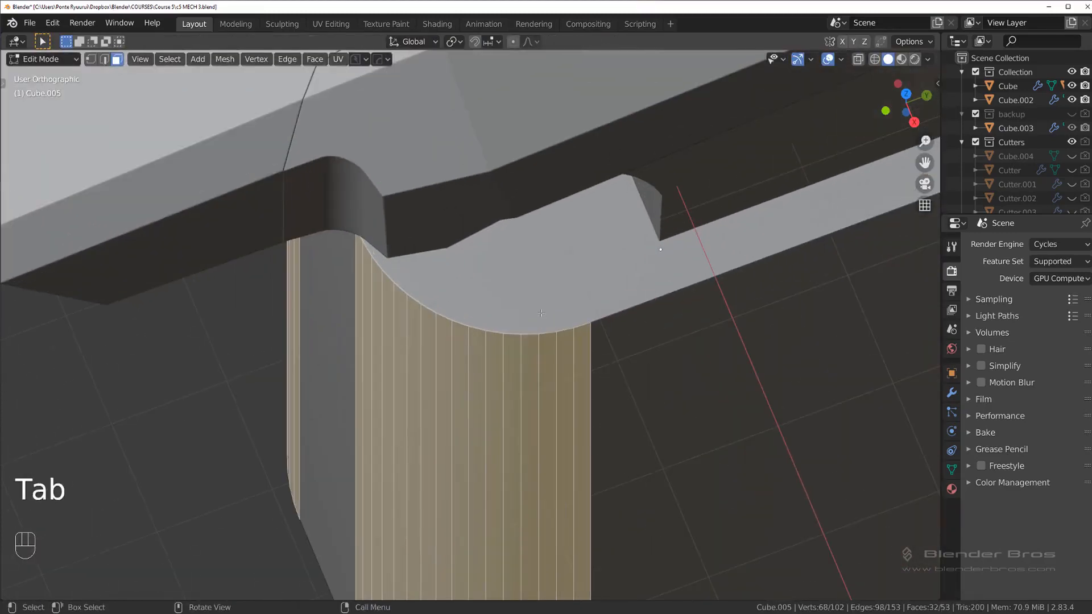
key(t)
key(y)
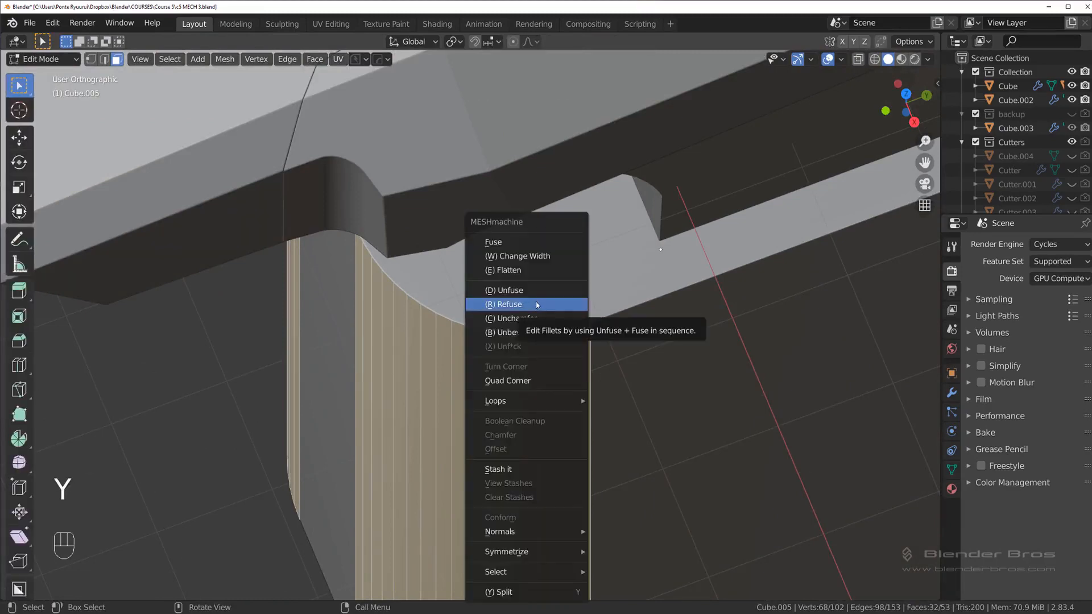
click(537, 305)
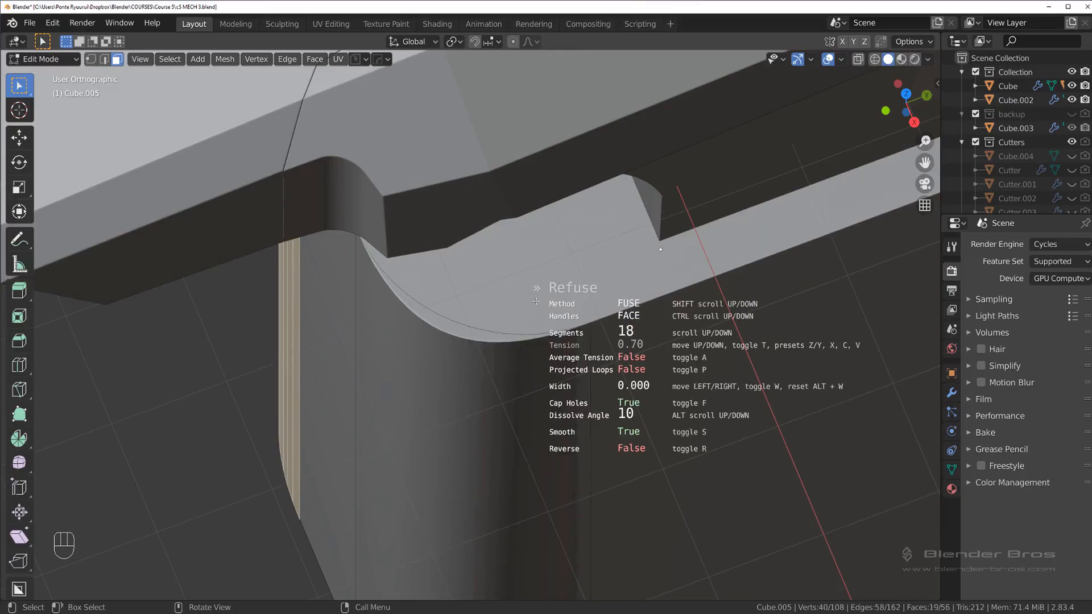
scroll(536, 302, up, 6)
click(535, 301)
key(Tab)
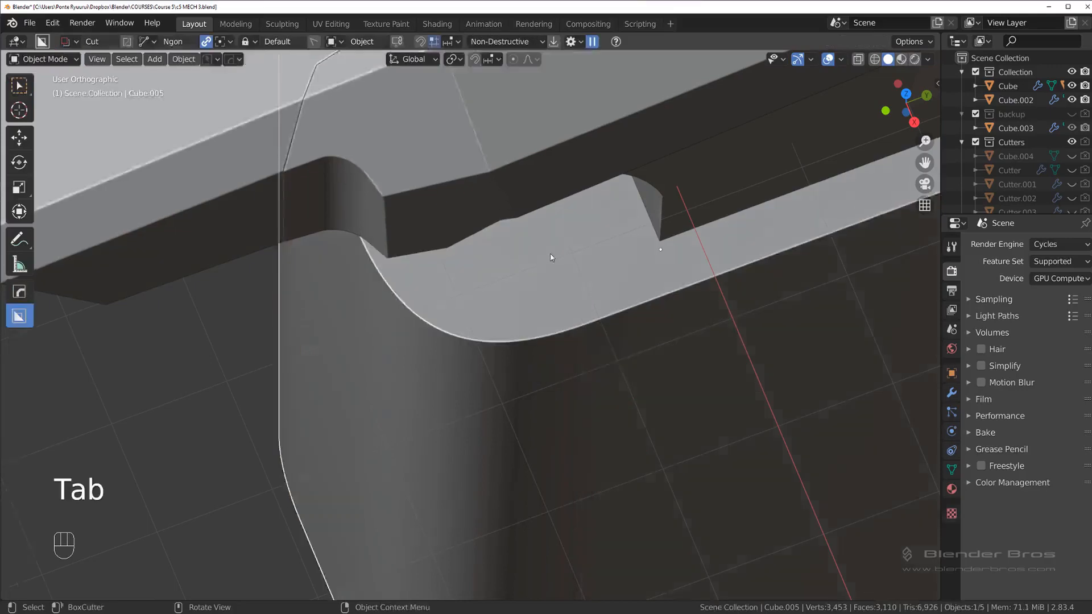
Bring the block into the right orthographic view in Object Mode.
scroll(544, 295, down, 3)
middle_drag(543, 294, 469, 244)
key(Tab)
scroll(545, 250, down, 2)
key(grave)
key(grave)
key(Tab)
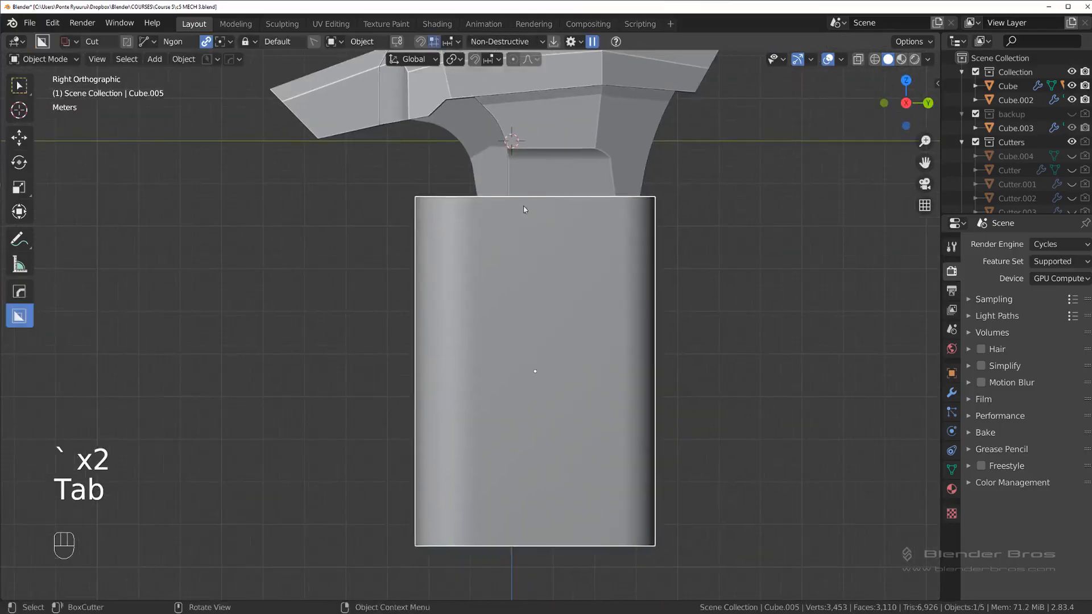
drag(514, 163, 462, 254)
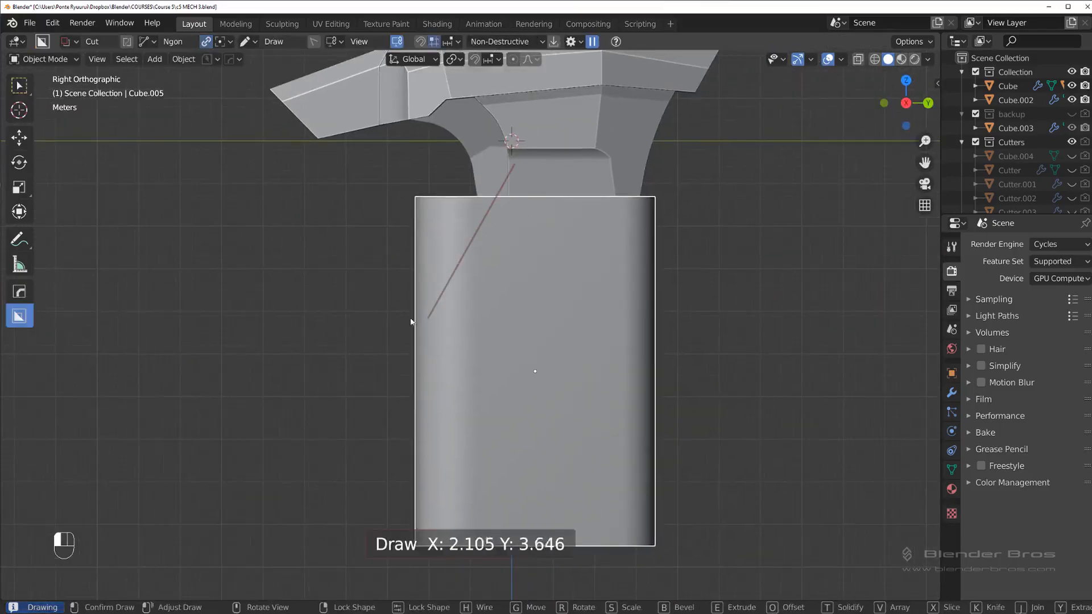
drag(394, 341, 359, 321)
right_click(335, 269)
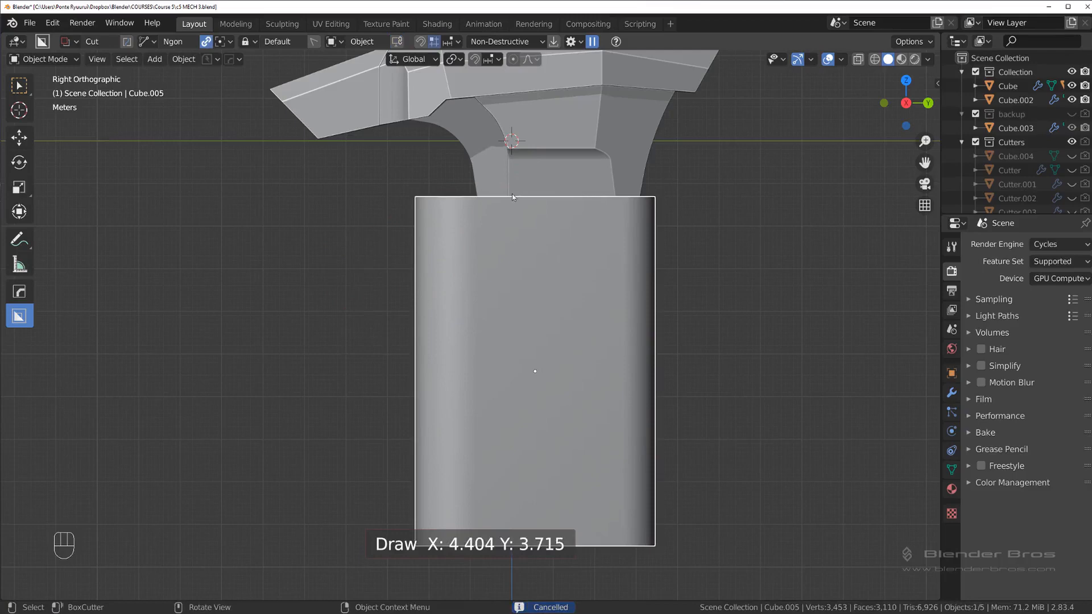
Cut the block's upper -Y corner off diagonally with a BoxCutter Ngon drawn in the right view.
mouse_move(509, 194)
mouse_down()
mouse_move(426, 320)
mouse_move(403, 319)
mouse_up()
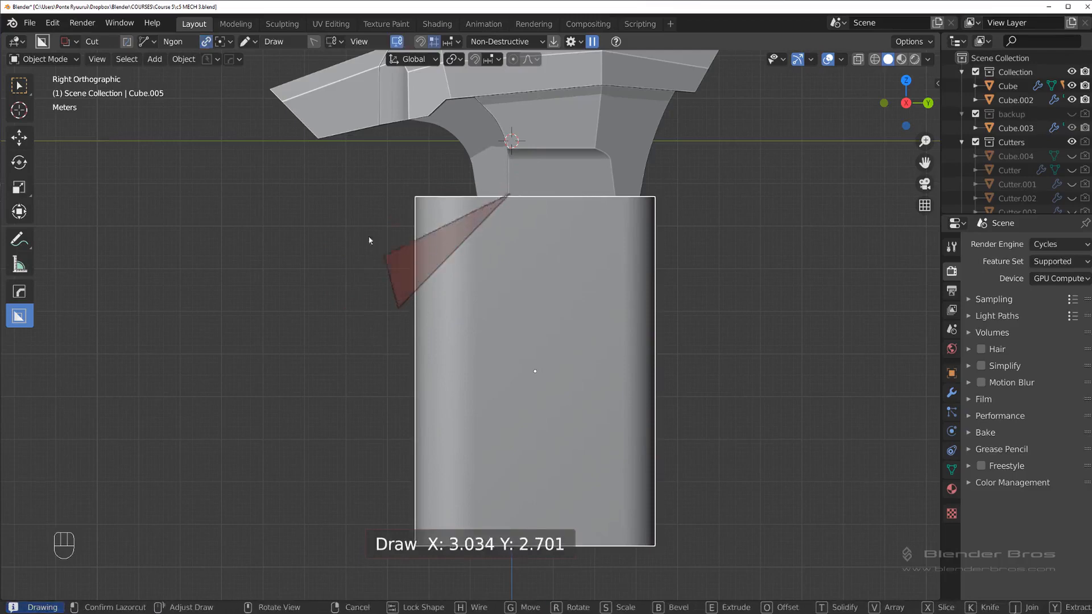
key(space)
scroll(452, 270, down, 3)
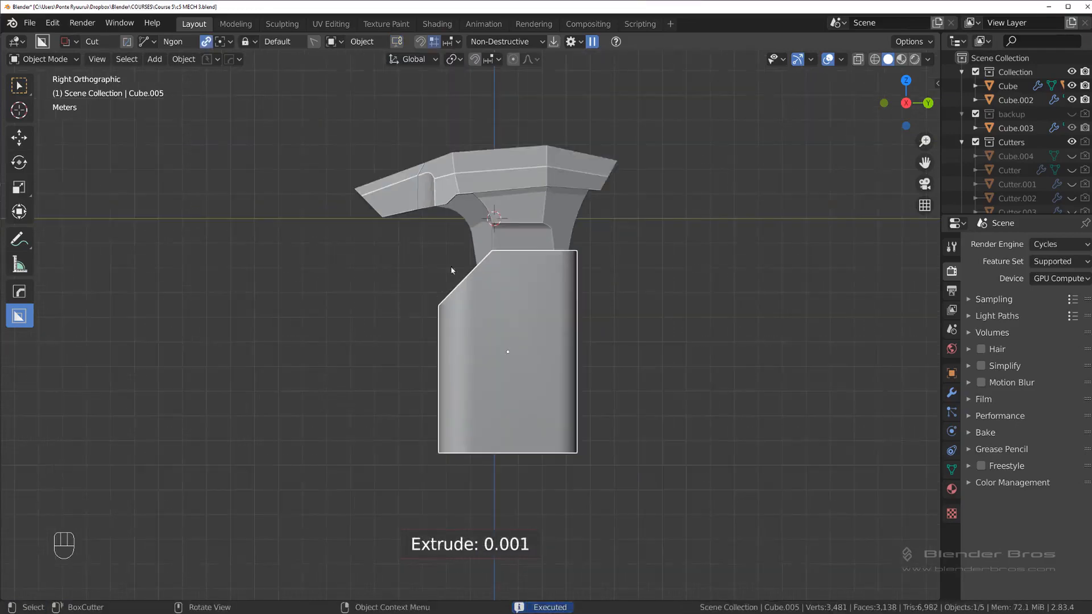
Move the block up along Z by about 0.6 m towards the head.
scroll(530, 295, up, 1)
shift+middle_drag(510, 282, 475, 320)
scroll(492, 319, up, 1)
key(g)
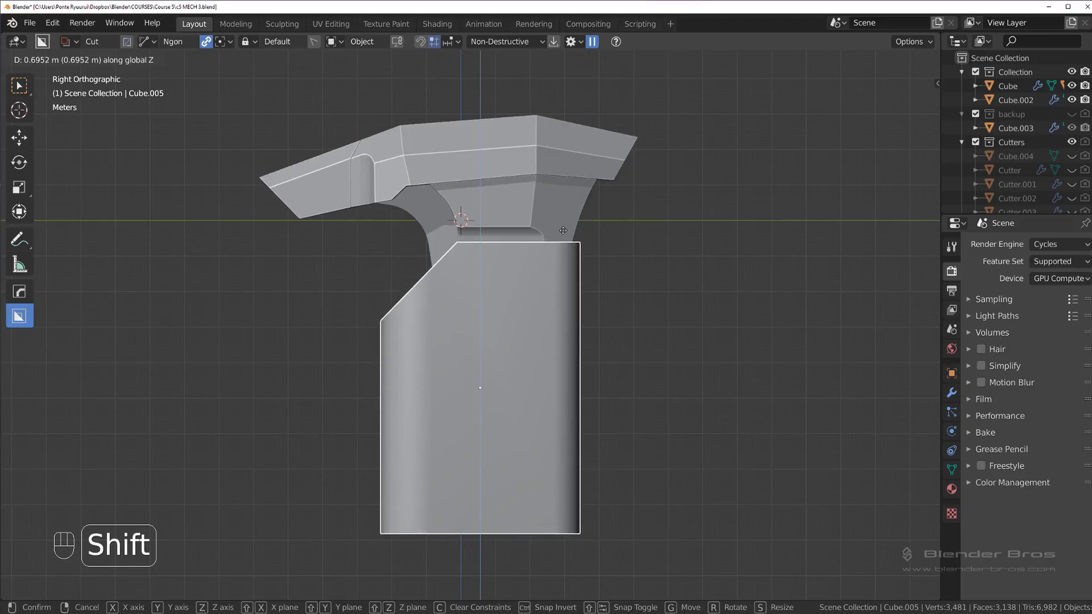
click(567, 251)
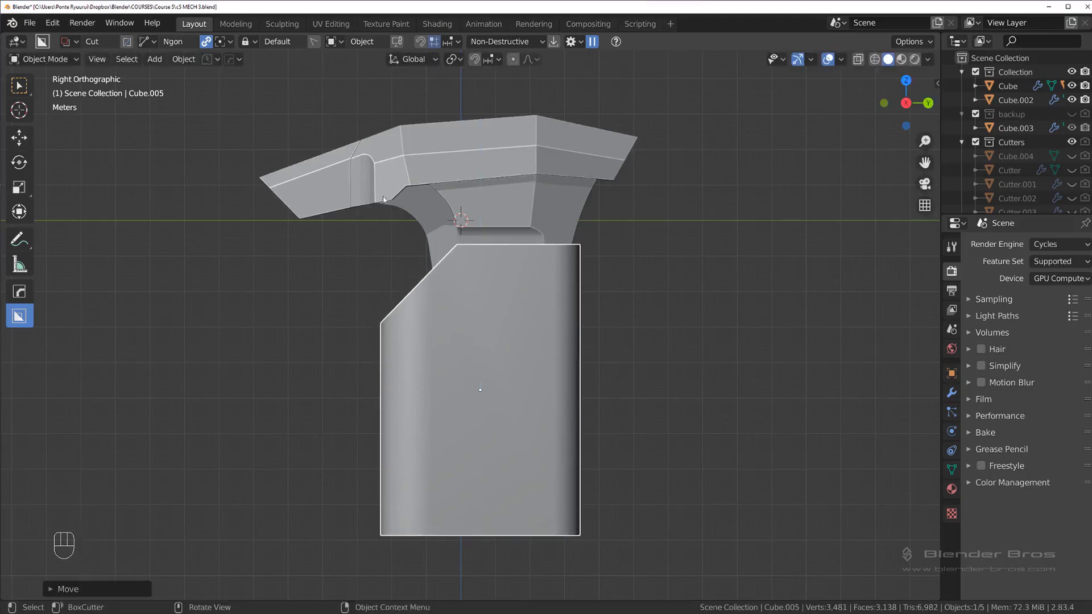
Lower the block along Z by about 0.18 m, working in the front view.
middle_drag(567, 252, 550, 254)
key(grave)
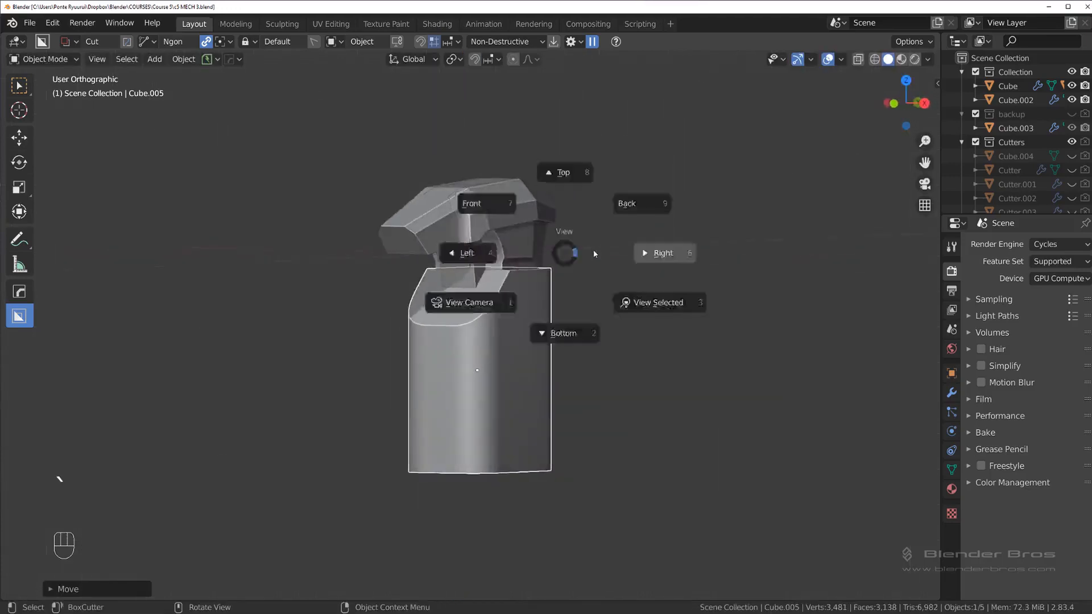
key(grave)
scroll(576, 270, up, 3)
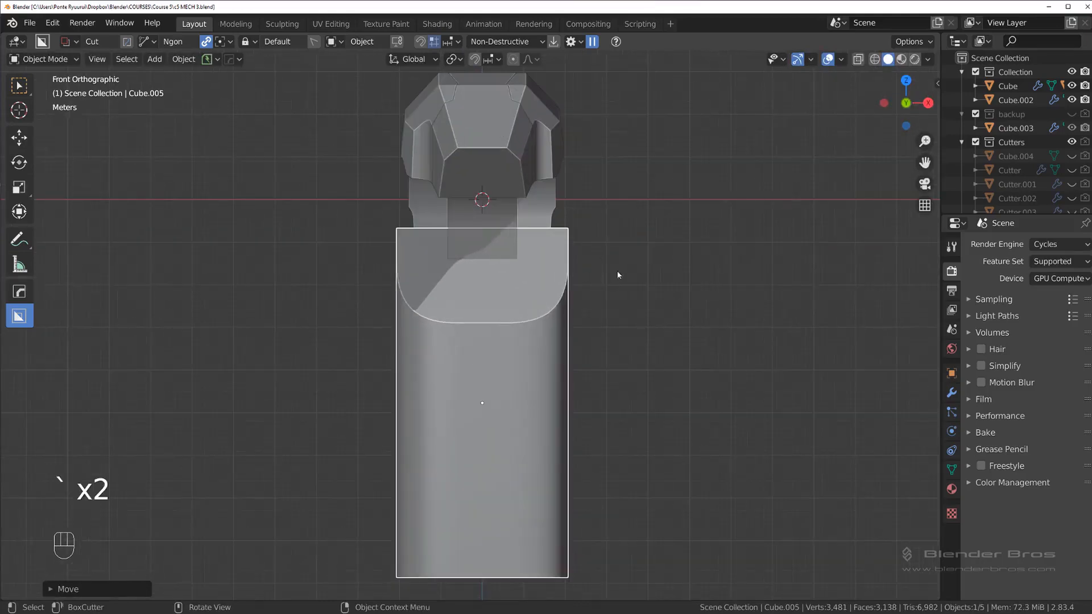
key(g)
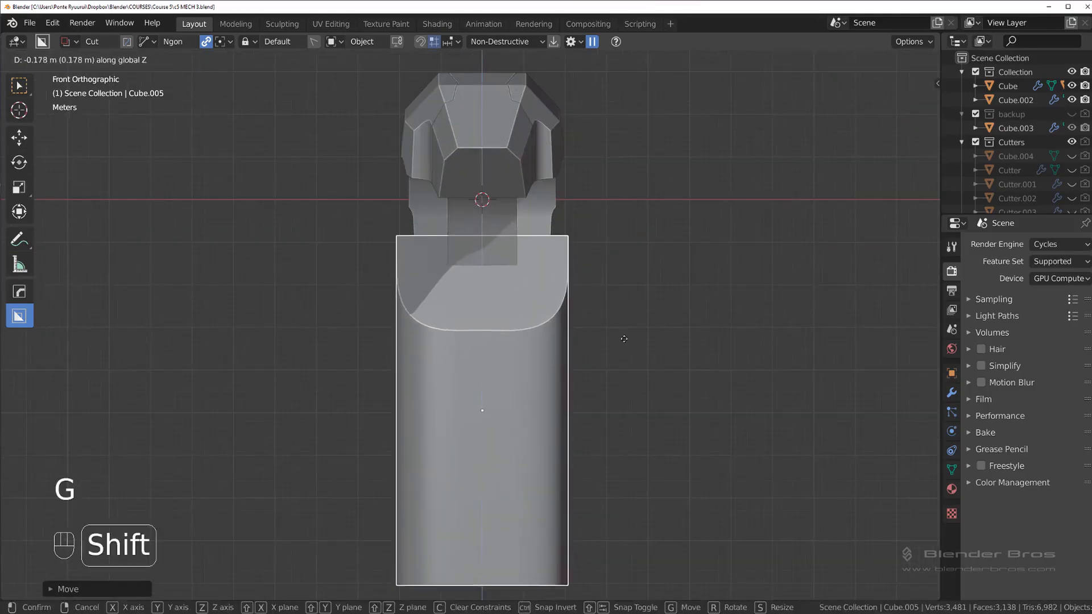
click(608, 358)
Try to cut away the block's lower +X side in the front view with a four-point BoxCutter Ngon and bevelled cutter.
scroll(606, 363, down, 2)
middle_drag(606, 363, 626, 395)
key(Tab)
key(grave)
key(grave)
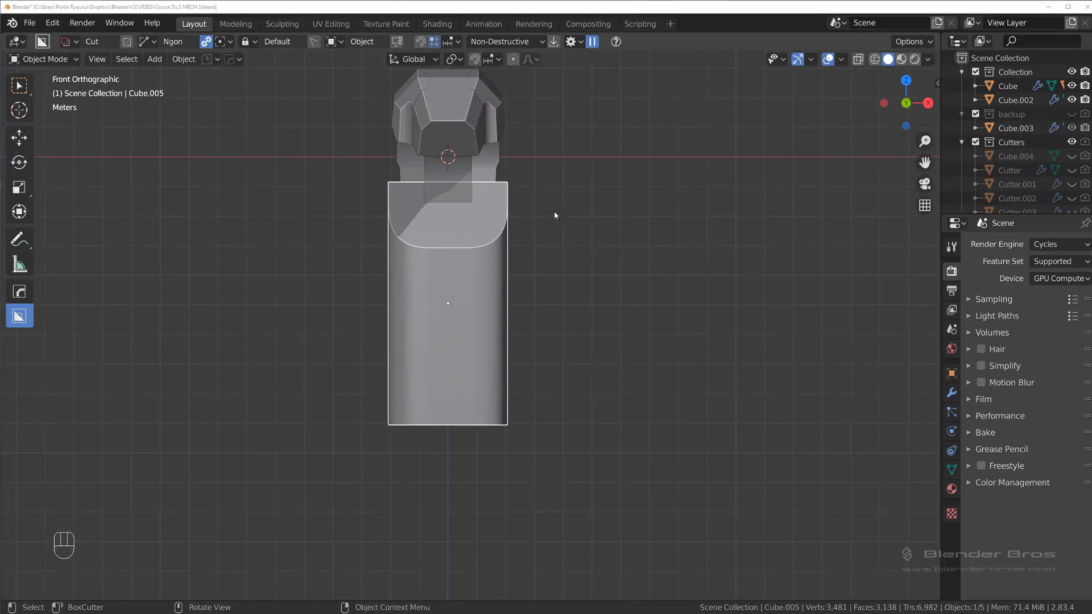
drag(512, 257, 483, 284)
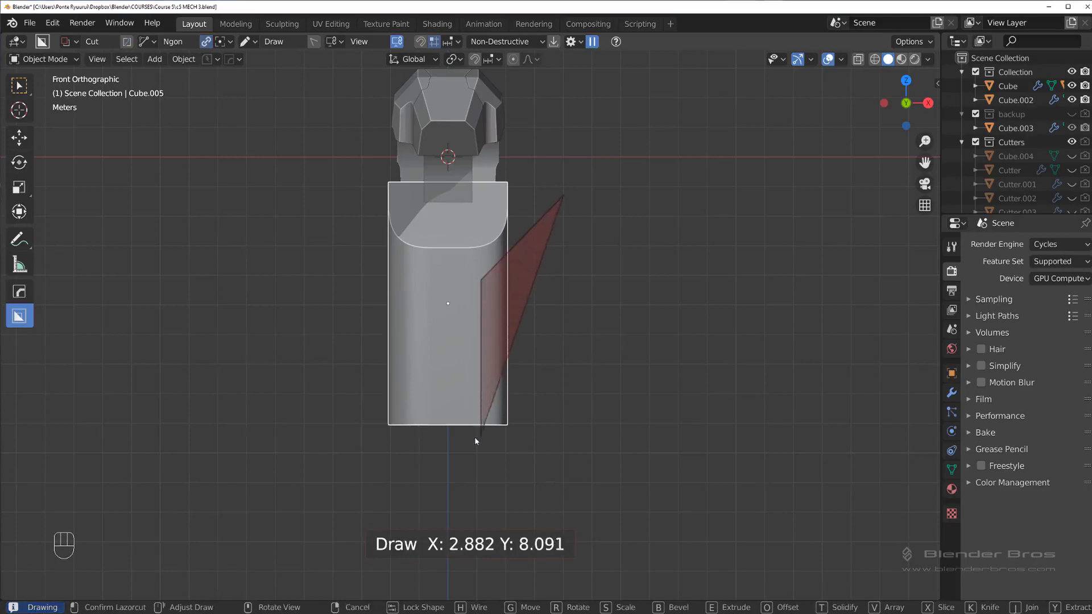
click(481, 460)
key(b)
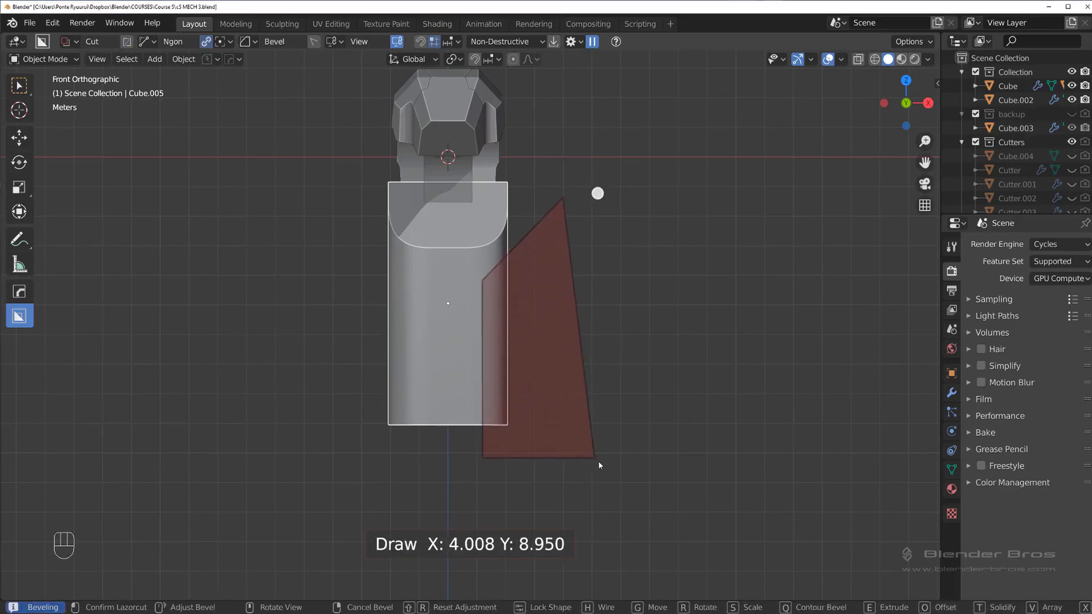
click(611, 465)
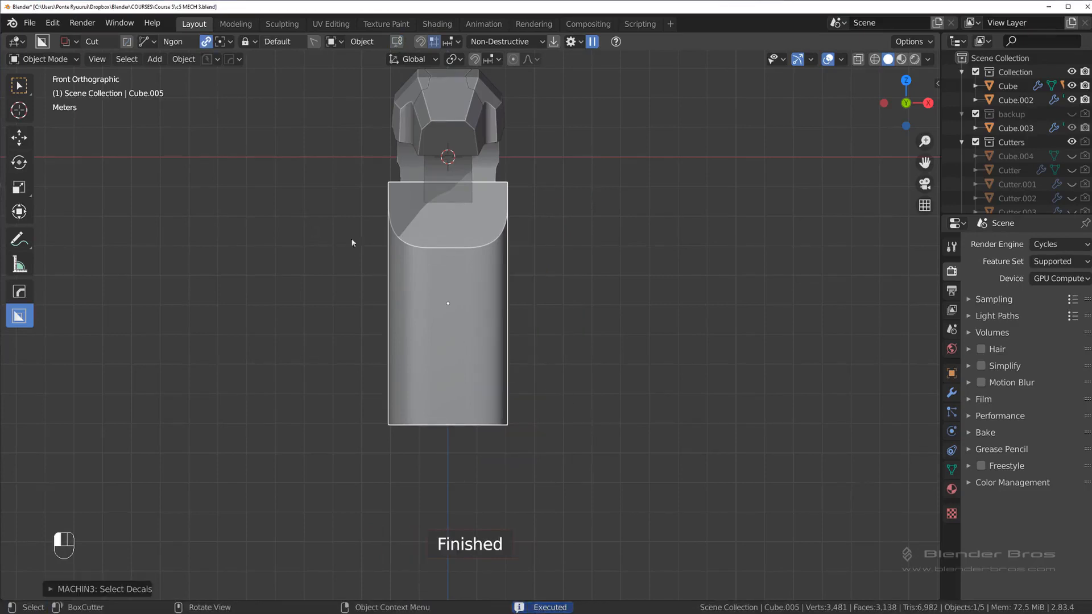
Cut away the block's lower -X side in the front view with a four-point bevelled BoxCutter Ngon, and switch to the right view.
click(413, 285)
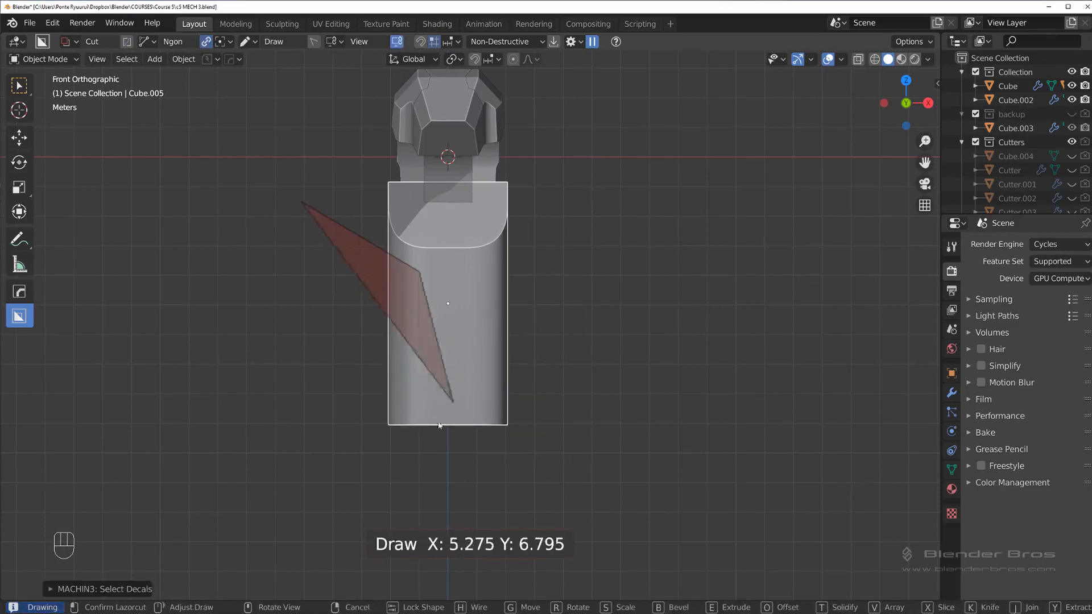
click(419, 468)
key(b)
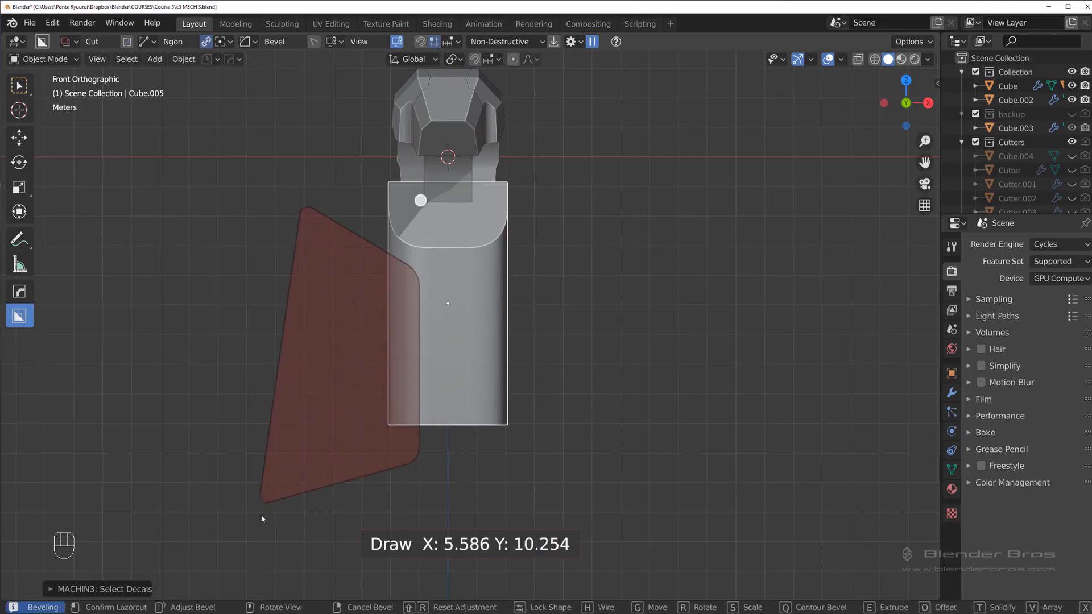
click(261, 517)
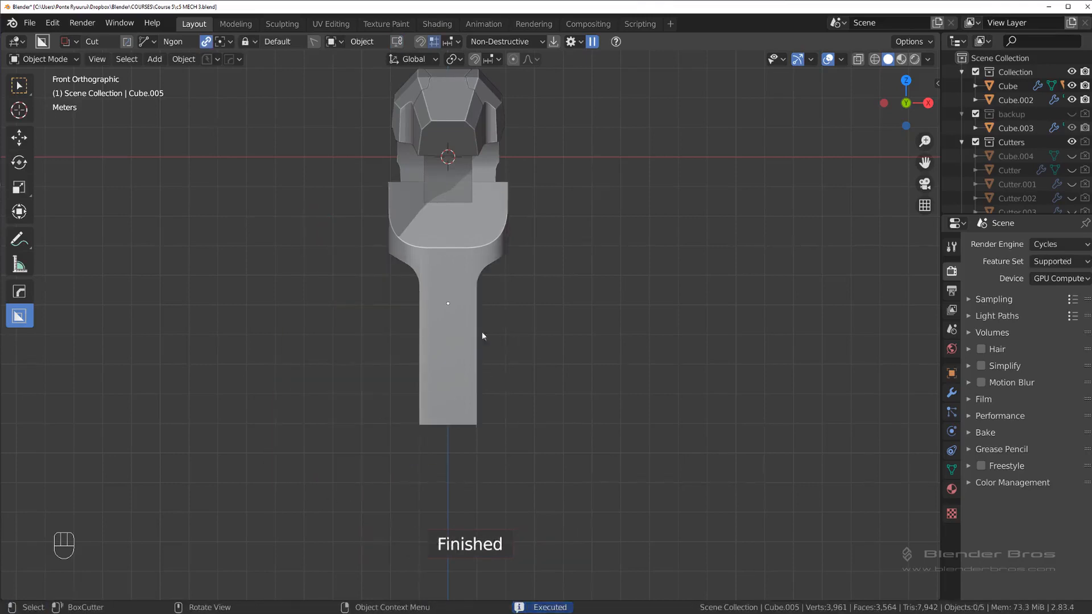
middle_drag(483, 332, 439, 328)
key(grave)
shift+middle_drag(606, 299, 460, 317)
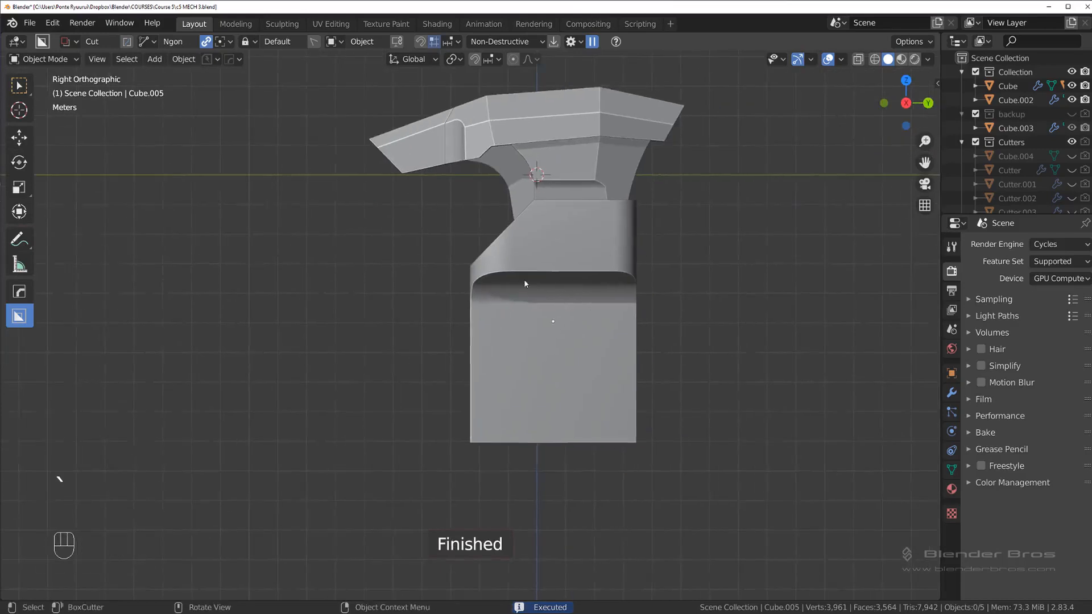
scroll(524, 283, up, 1)
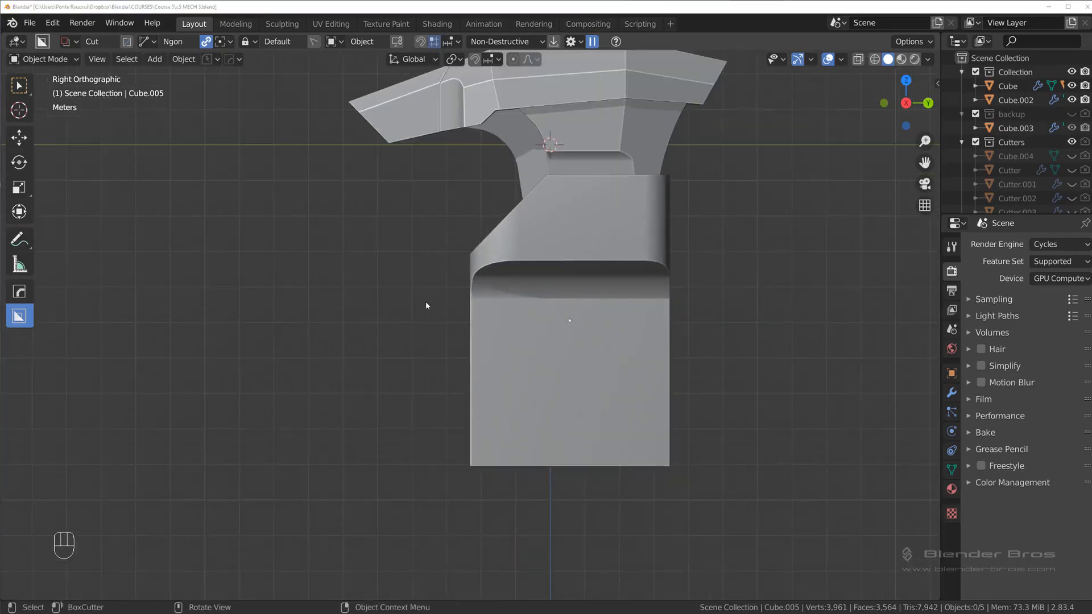
drag(445, 309, 509, 352)
right_click(510, 352)
click(521, 327)
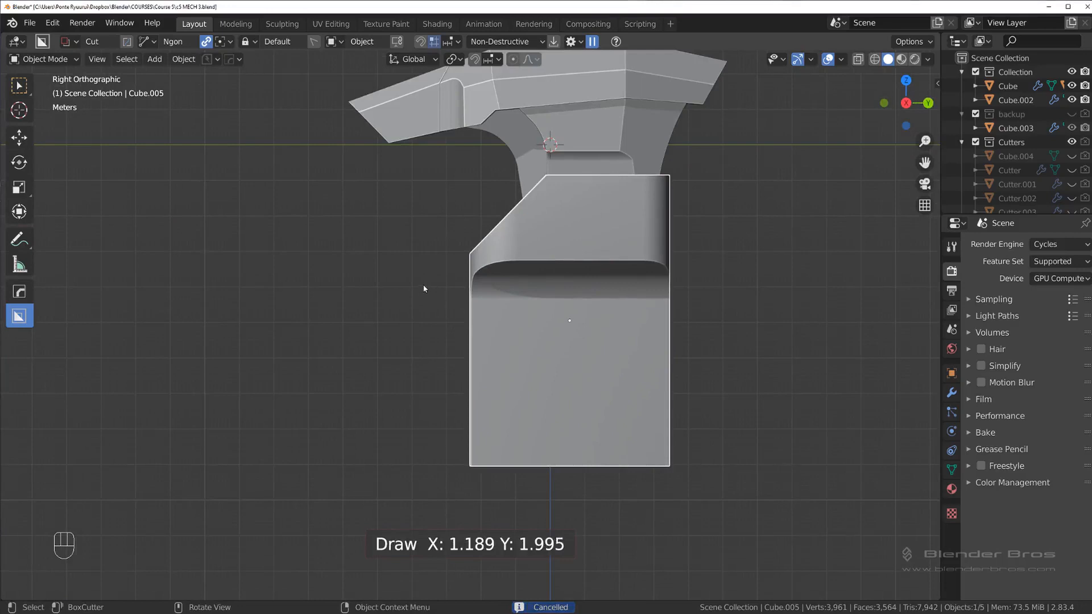
mouse_move(420, 287)
mouse_down()
mouse_move(497, 356)
mouse_move(510, 343)
mouse_move(528, 388)
mouse_up()
right_click(424, 291)
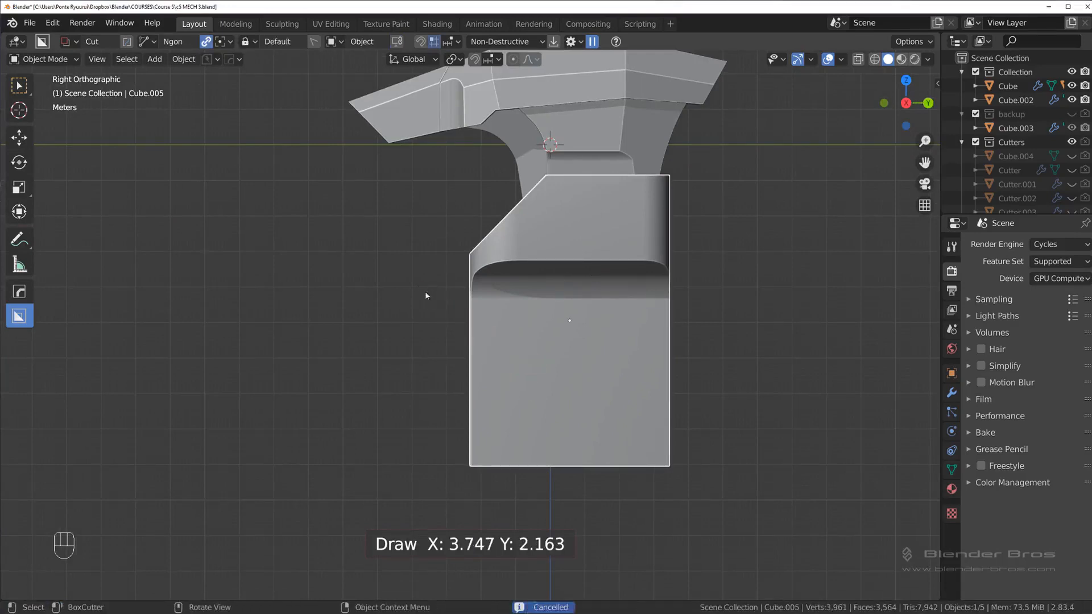
Cut away the block's lower -Y side in the right view with a four-point BoxCutter Ngon, bevelling the cutter by about 0.735.
drag(425, 291, 524, 357)
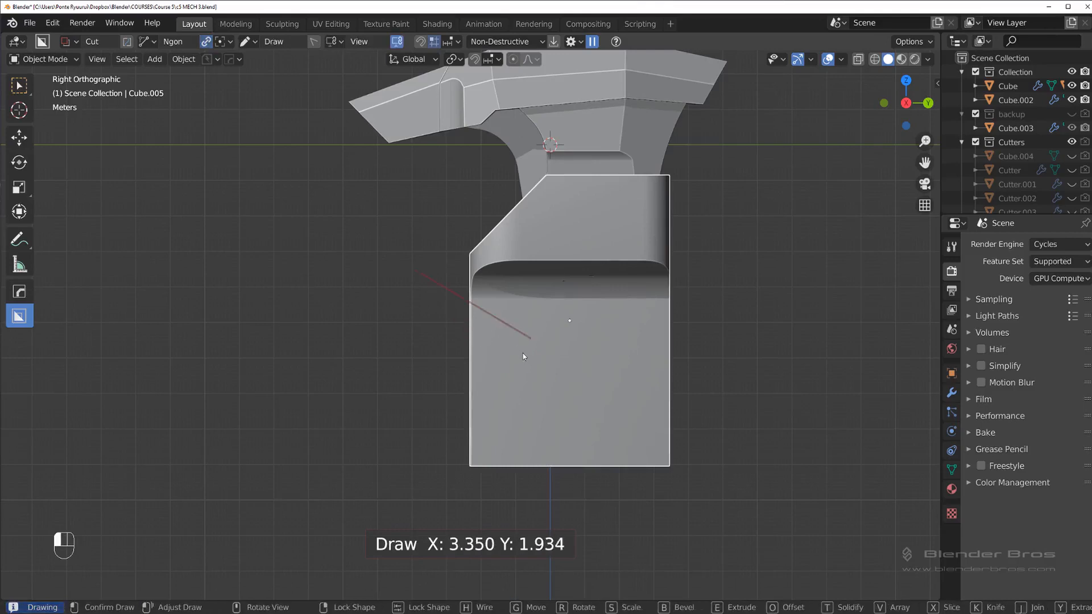
click(523, 353)
click(526, 497)
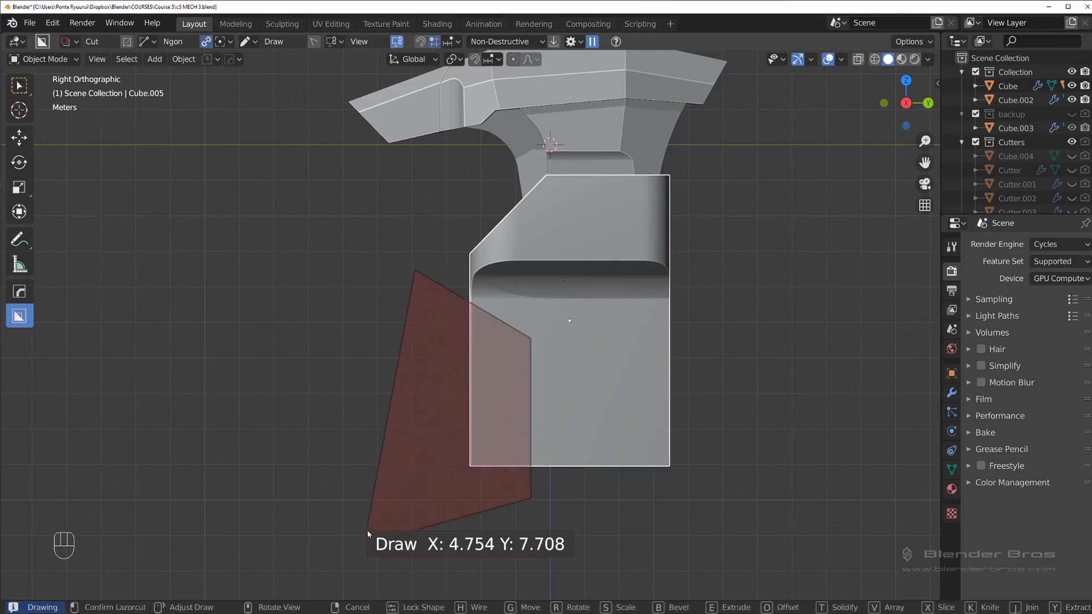
key(b)
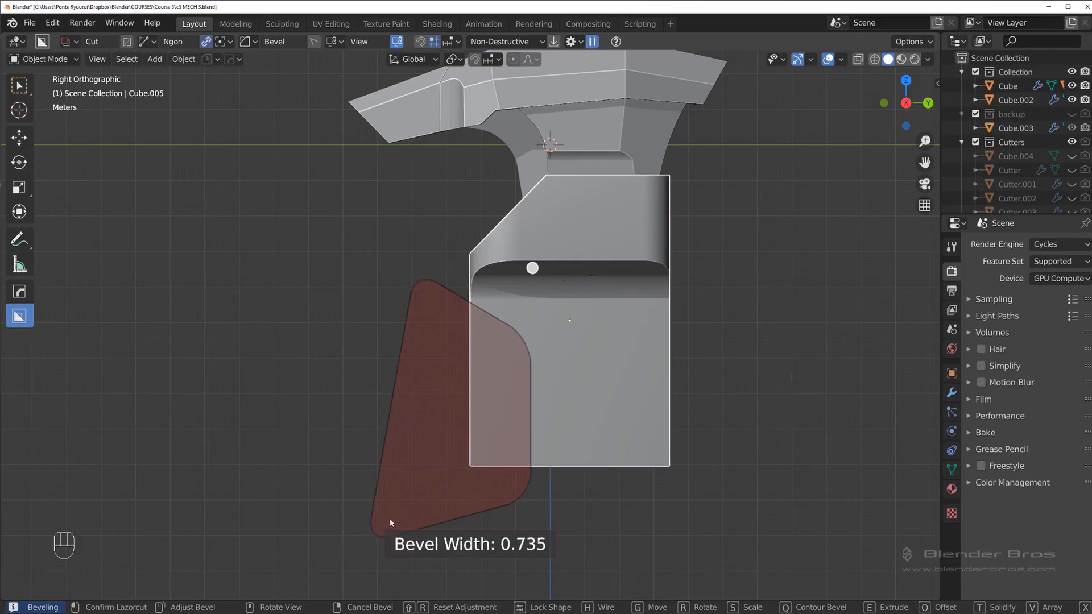
click(386, 523)
Cut away the block's lower +Y side with an angled BoxCutter Ngon in the right view, tapering it diagonally inward.
scroll(387, 517, down, 2)
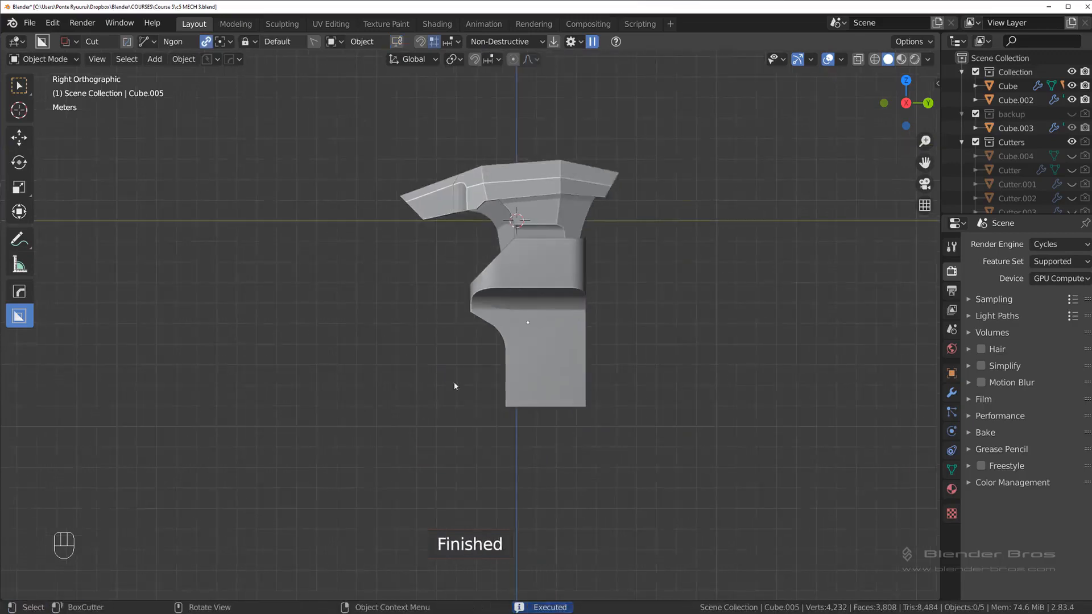
shift+middle_drag(453, 383, 329, 347)
drag(460, 345, 426, 424)
right_click(425, 423)
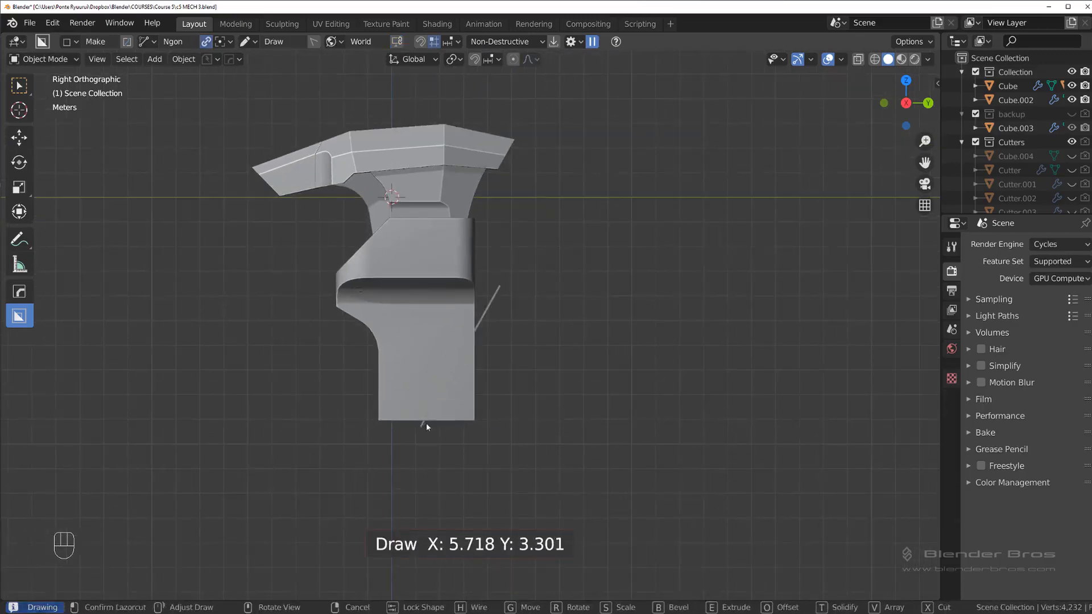
click(464, 356)
mouse_move(499, 301)
mouse_down()
mouse_move(435, 391)
mouse_move(449, 372)
mouse_move(441, 364)
mouse_move(434, 380)
mouse_move(495, 441)
mouse_move(534, 451)
mouse_up()
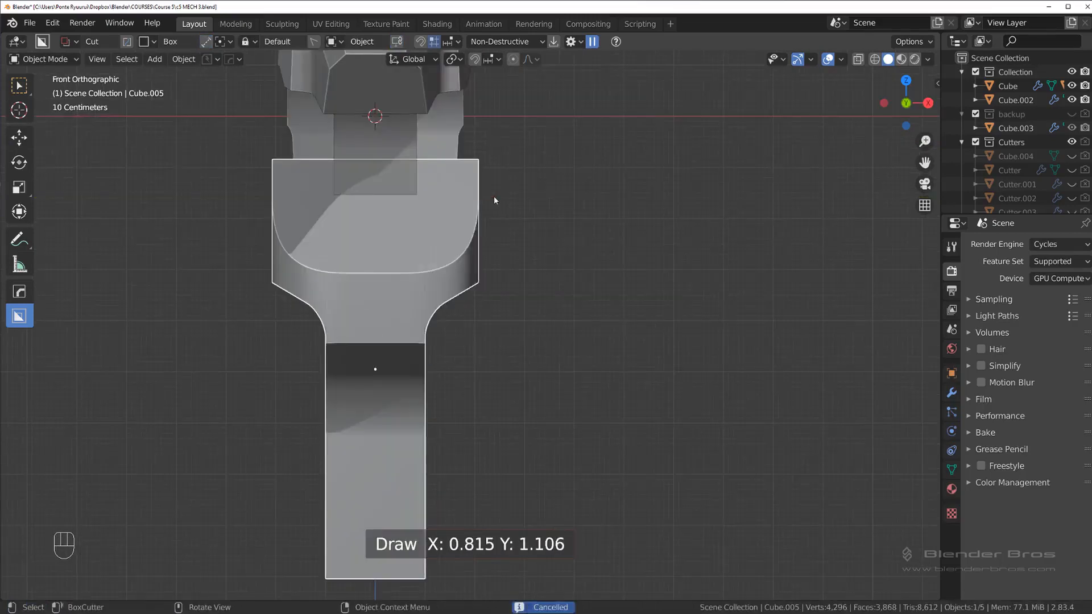
Switch BoxCutter to the Ngon shape and try to cut the block's upper +X corner off diagonally in the front view.
key(d)
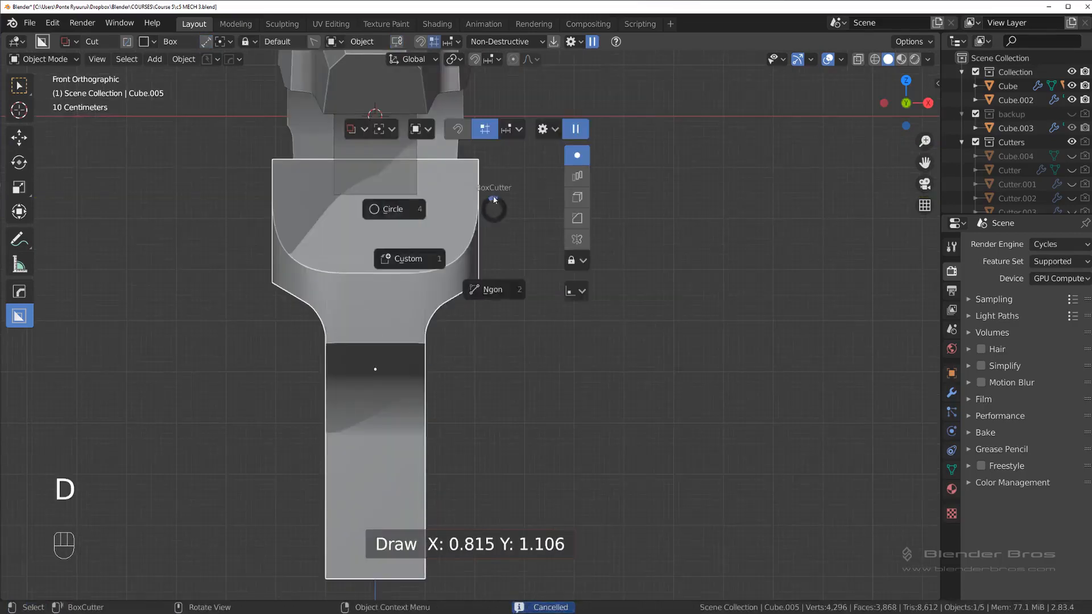
click(503, 223)
drag(449, 142, 501, 212)
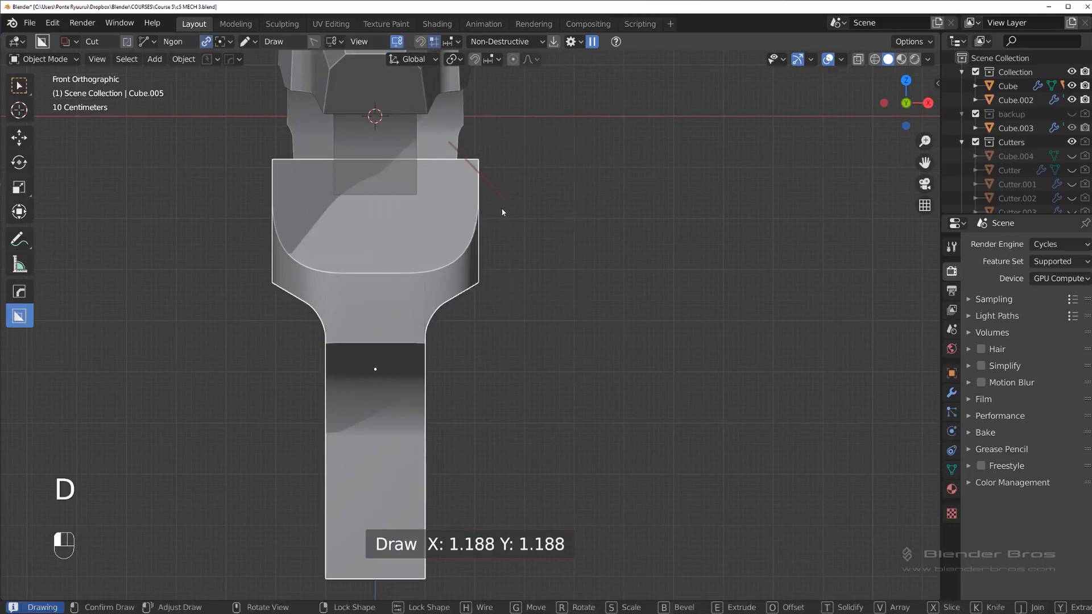
click(571, 158)
click(570, 159)
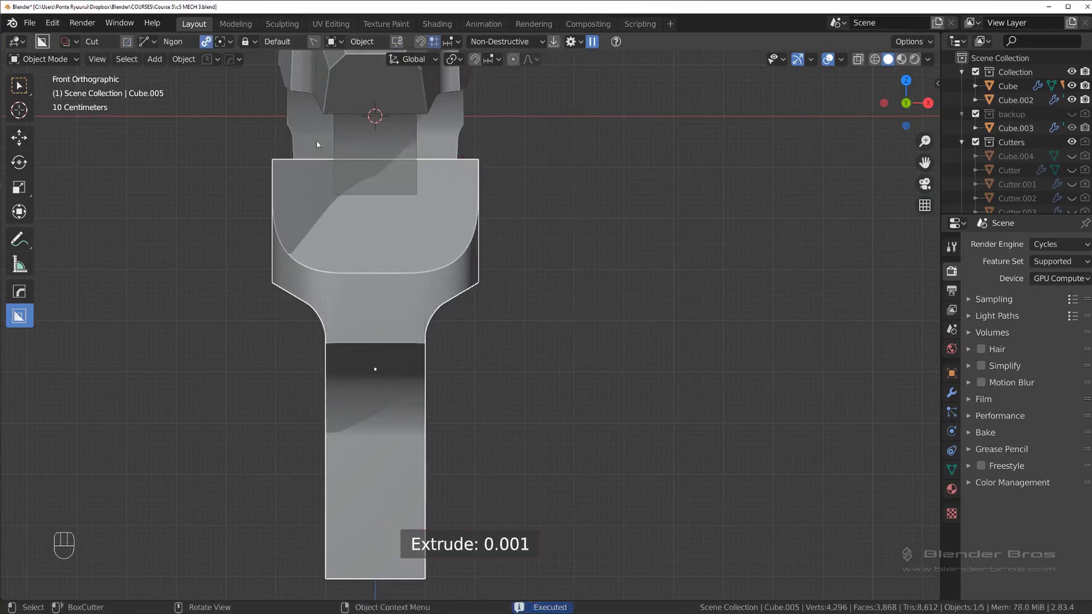
Cut the block's upper -X corner off diagonally with a BoxCutter Ngon drawn in the front view.
mouse_move(306, 135)
mouse_down()
mouse_move(250, 184)
mouse_move(260, 194)
mouse_move(250, 190)
mouse_up()
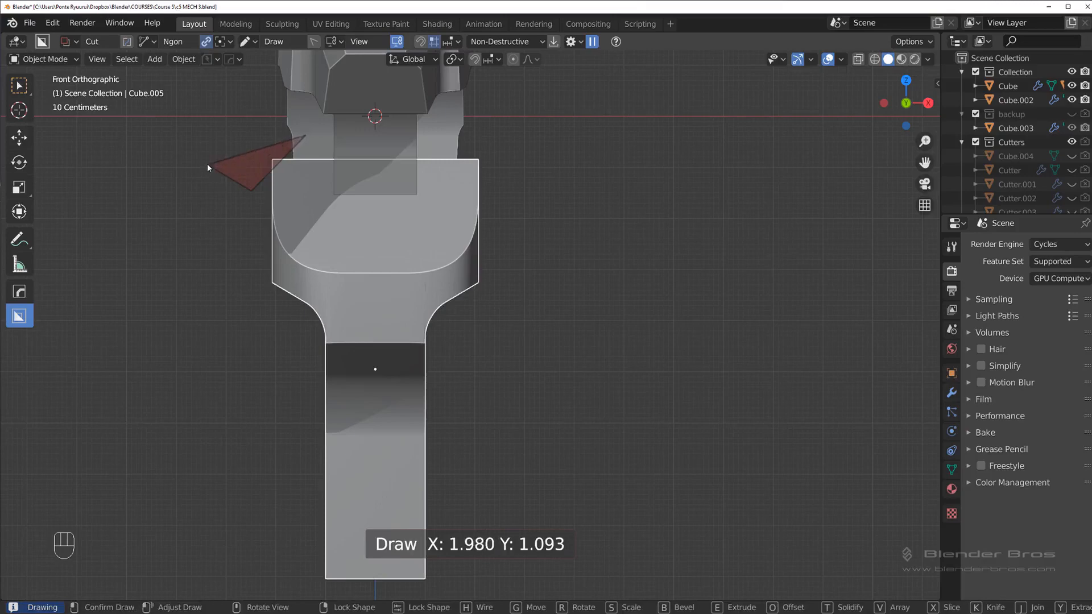
click(206, 162)
middle_drag(207, 162, 478, 215)
key(grave)
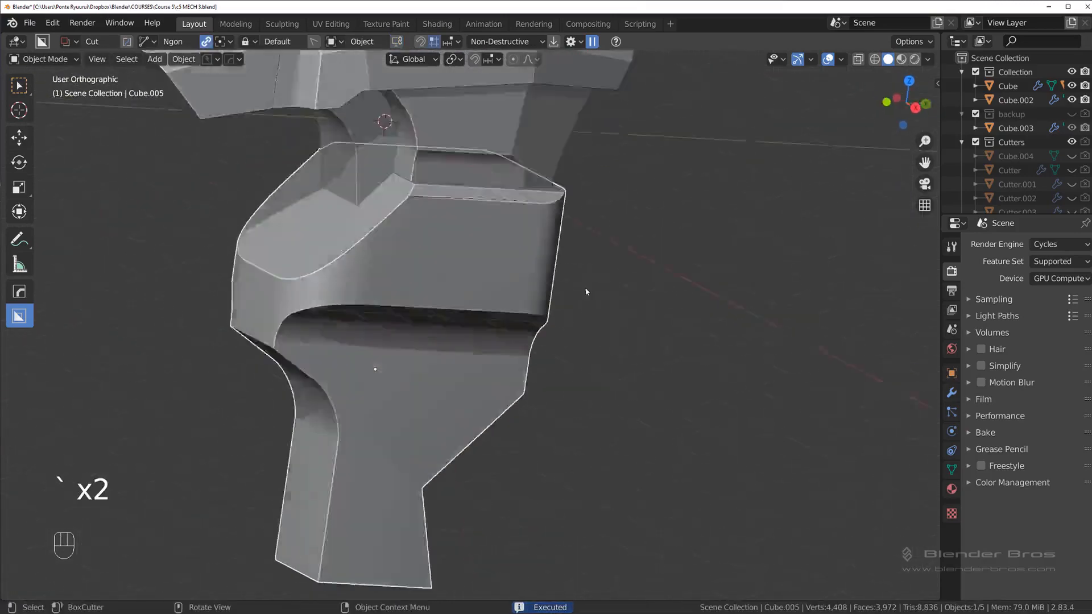
key(grave)
middle_drag(559, 206, 639, 189)
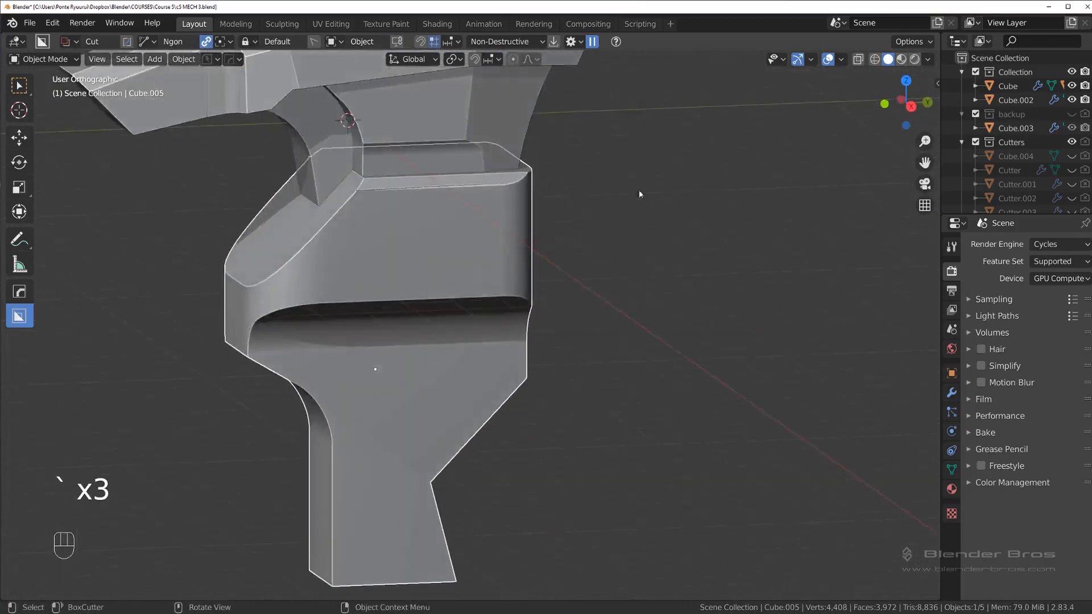
key(grave)
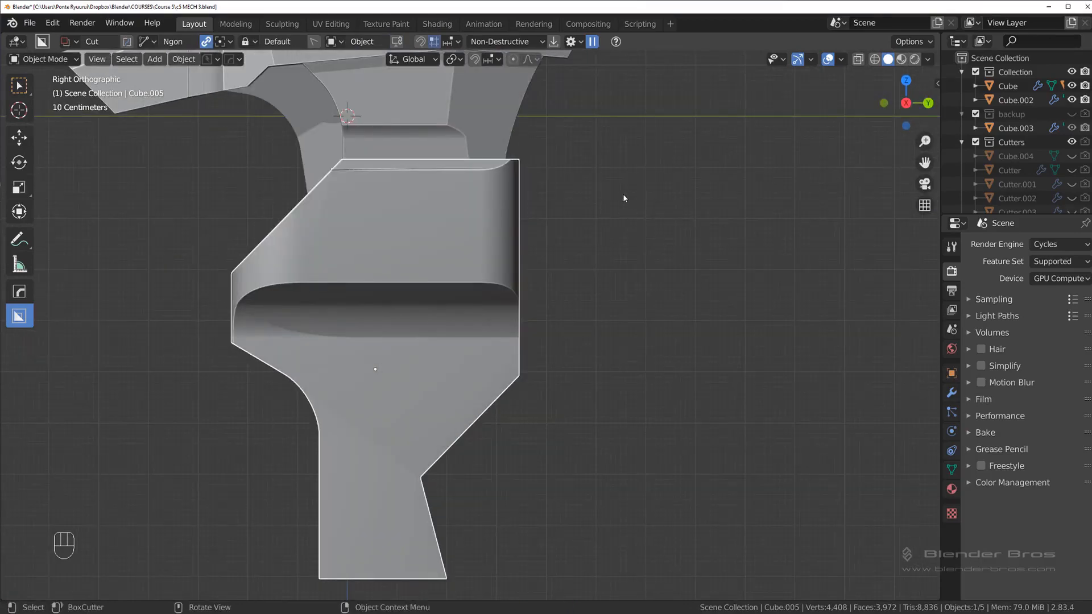
key(q)
mouse_move(633, 232)
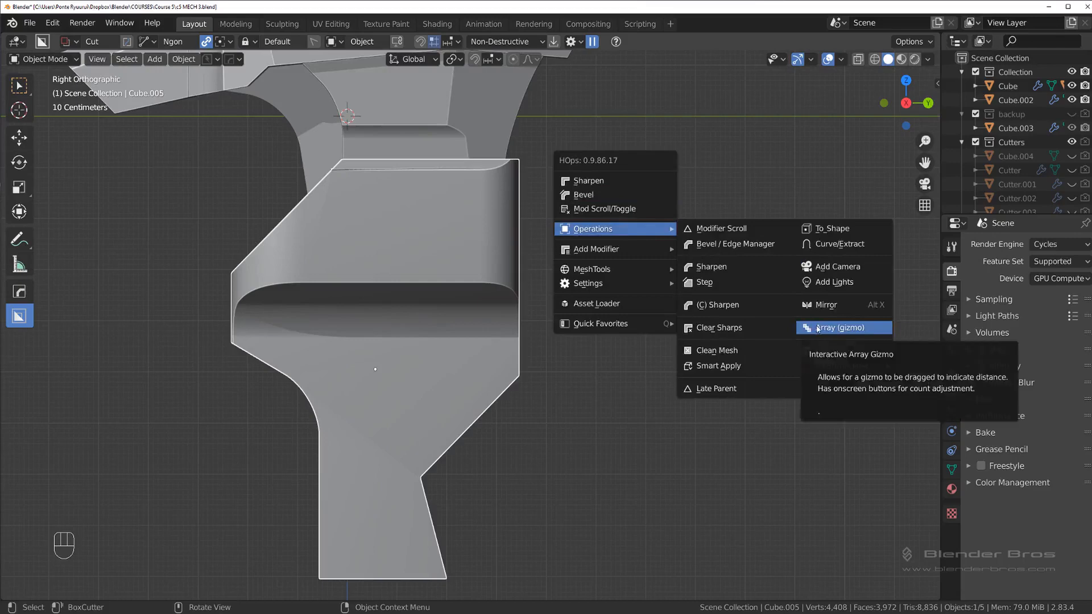
mouse_move(843, 350)
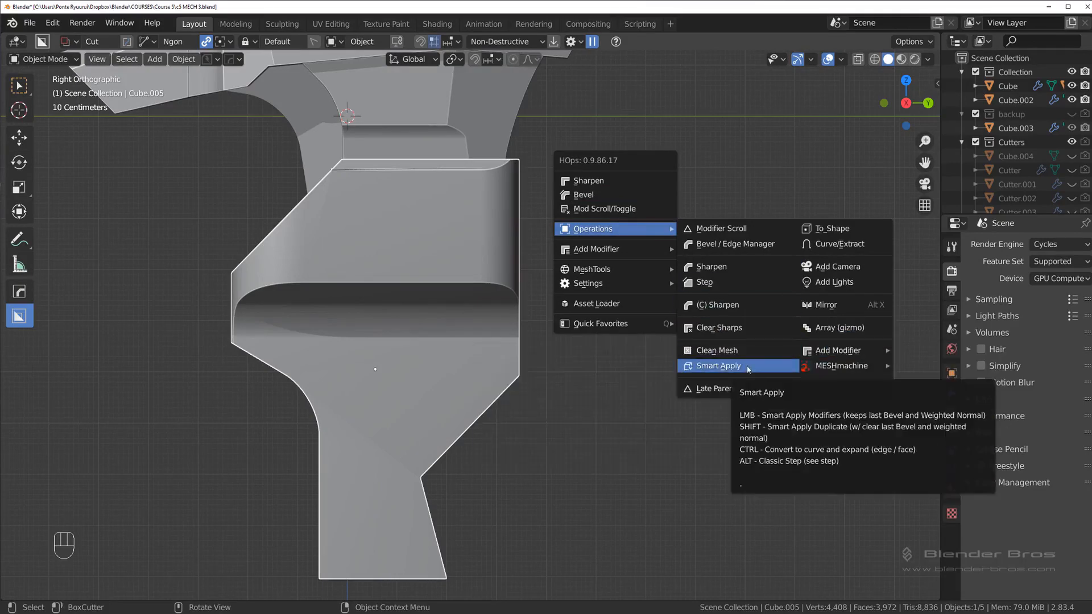
mouse_move(620, 274)
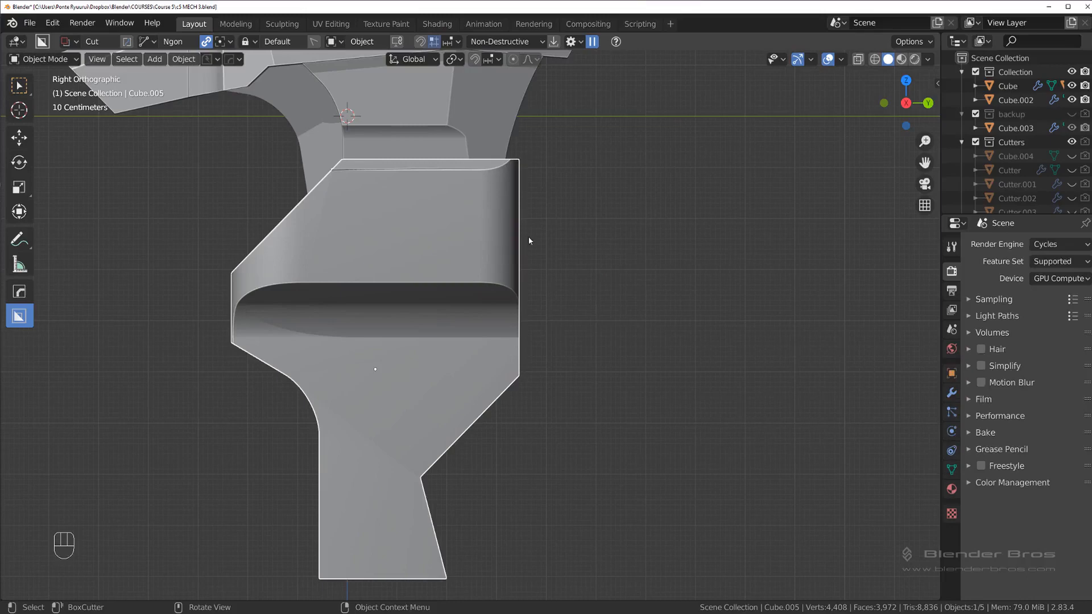
key(ctrl+q)
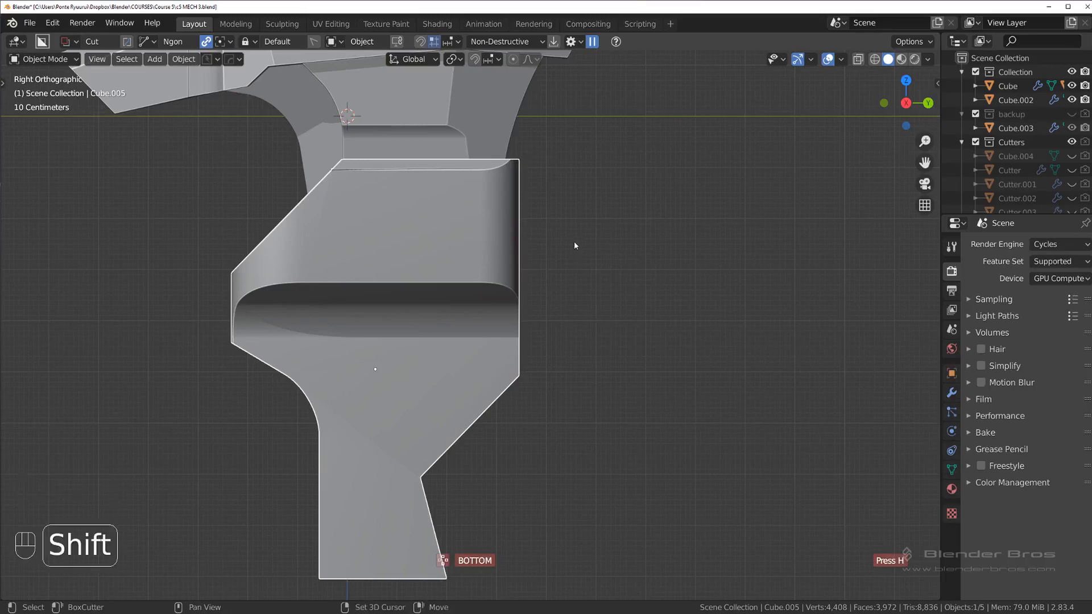
shift+scroll(576, 245, down, 1)
shift+scroll(575, 244, up, 1)
key(t)
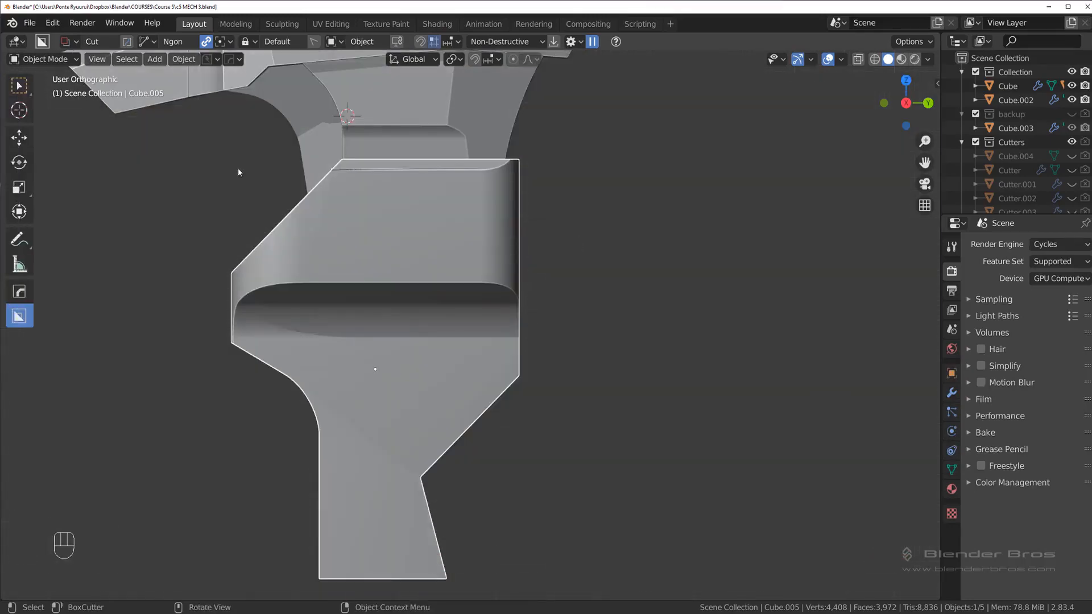
Look up the Quick Favorites shortcut in the keymap preferences by searching for "qui", and close the preferences.
click(52, 23)
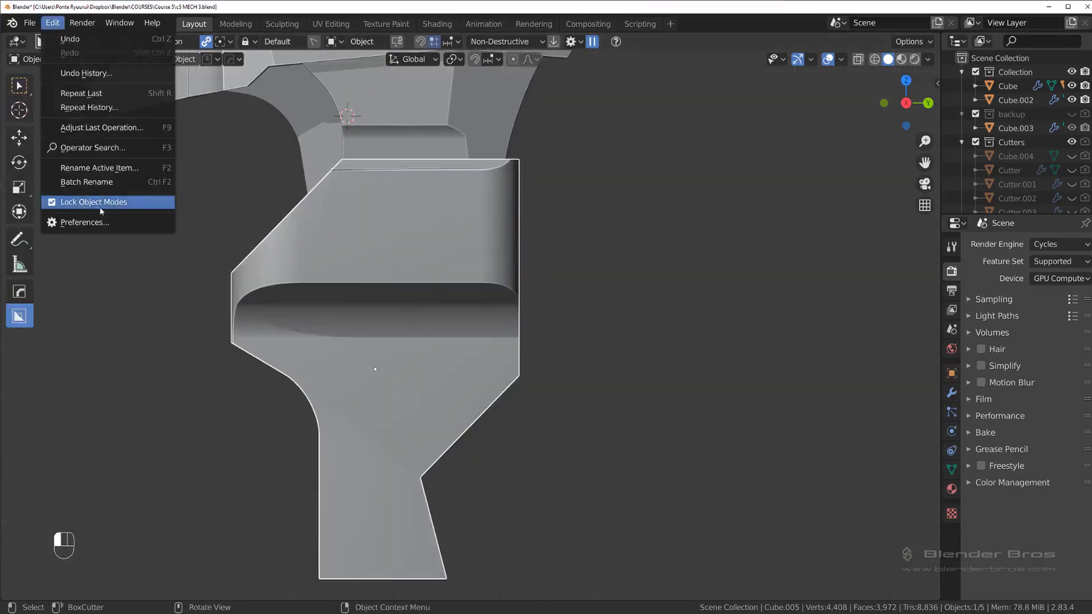
click(85, 223)
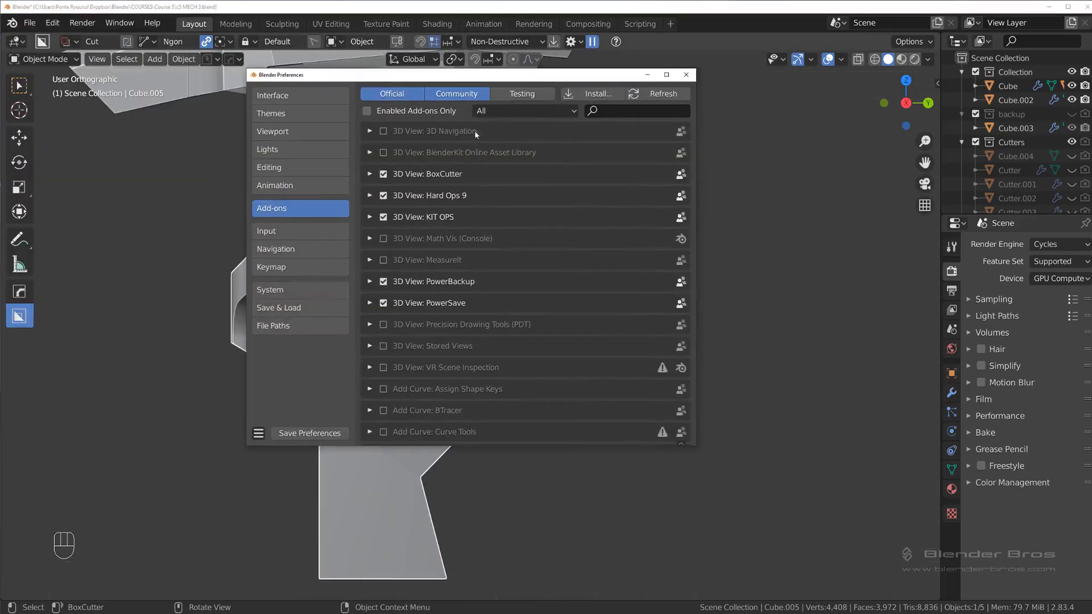
click(316, 272)
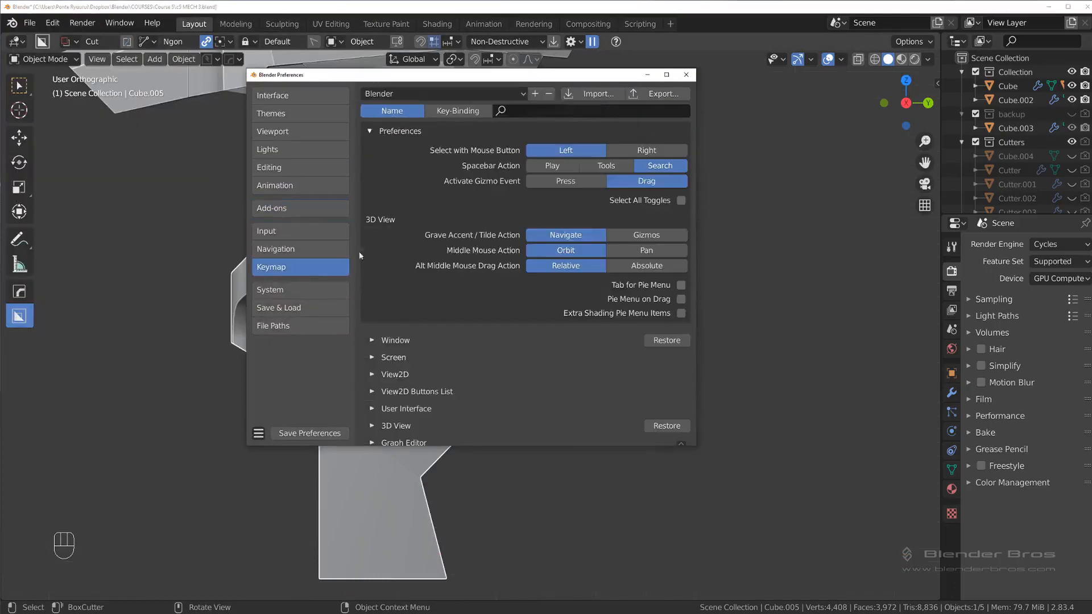
click(566, 112)
text(qui)
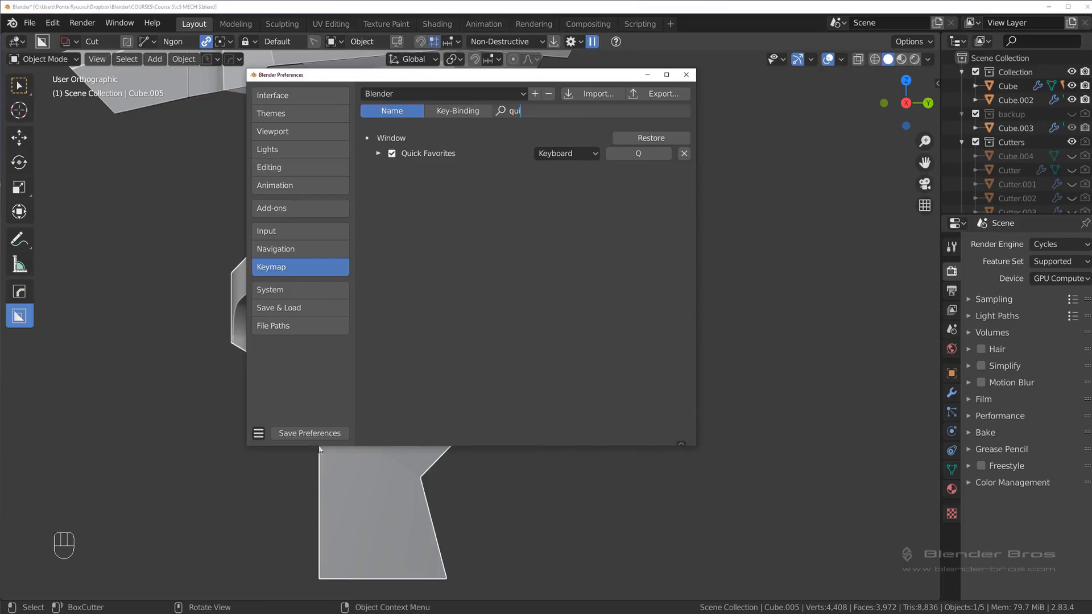
click(686, 75)
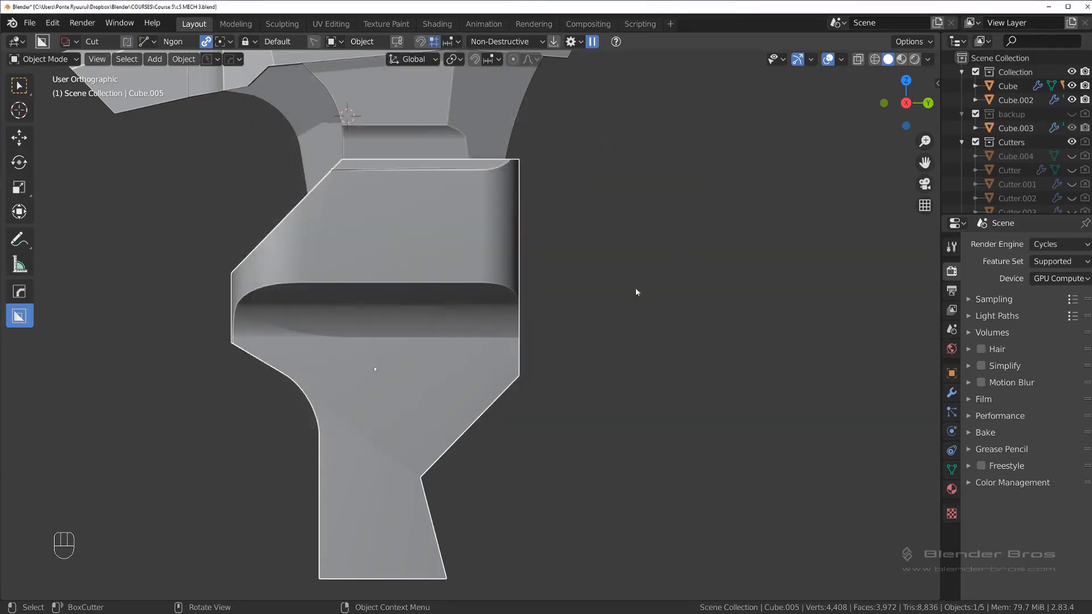
key(q)
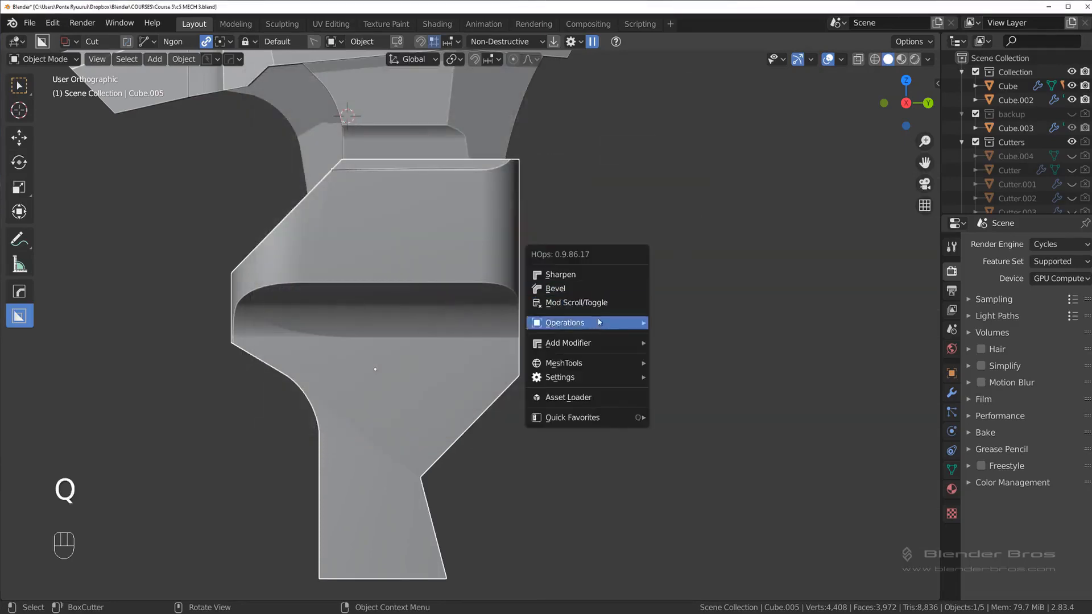
mouse_move(602, 368)
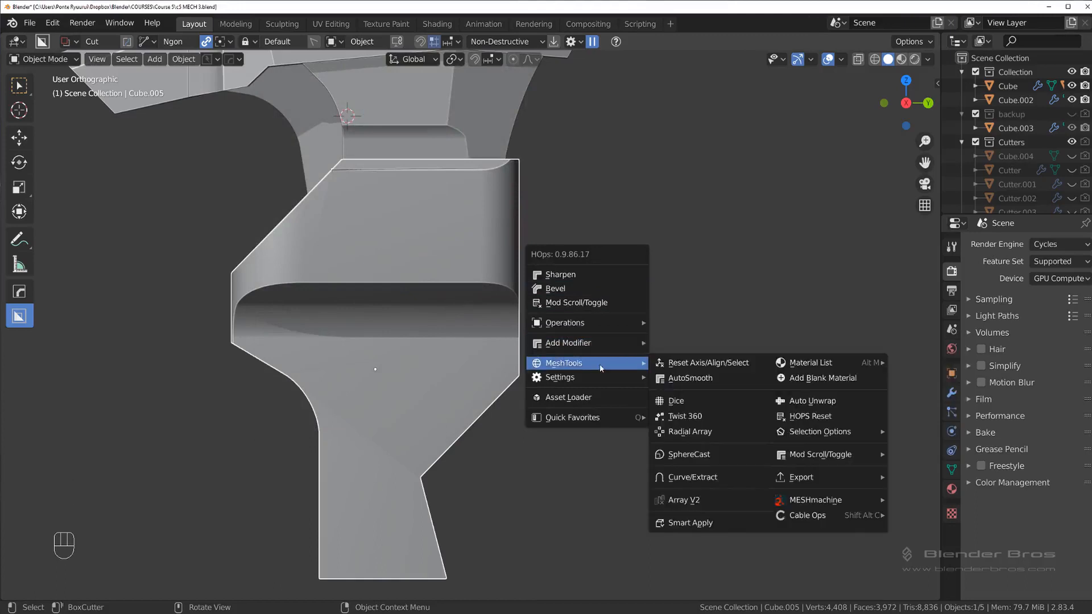
mouse_move(824, 456)
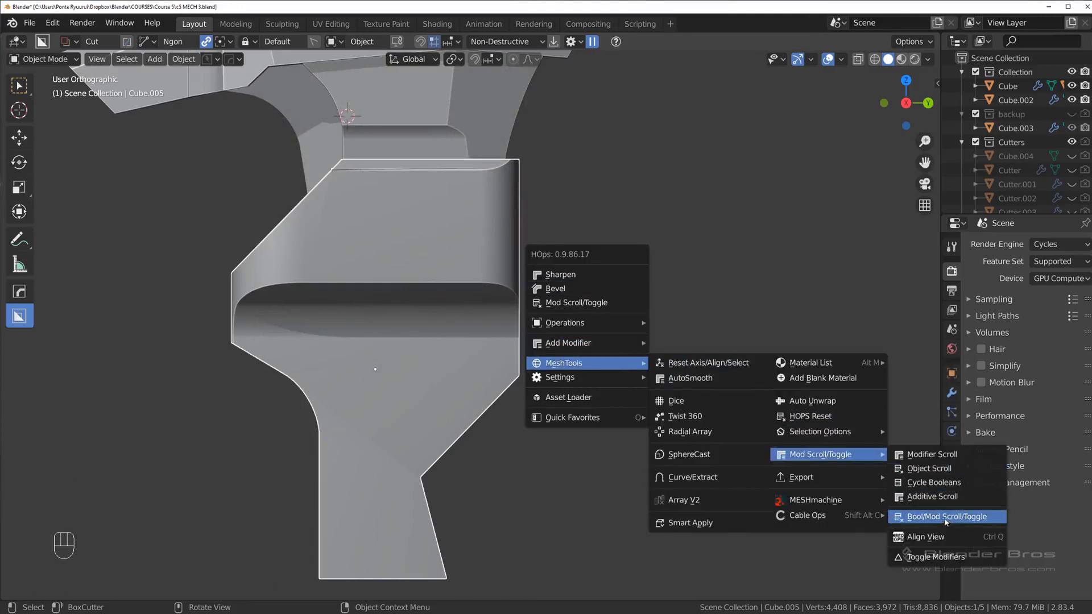
right_click(952, 537)
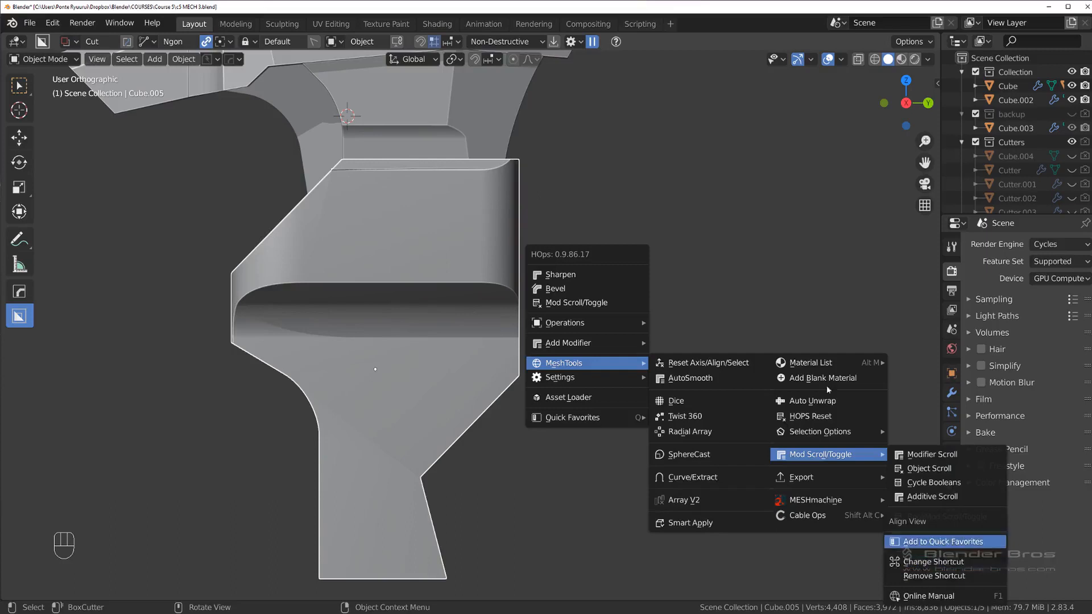
right_click(600, 212)
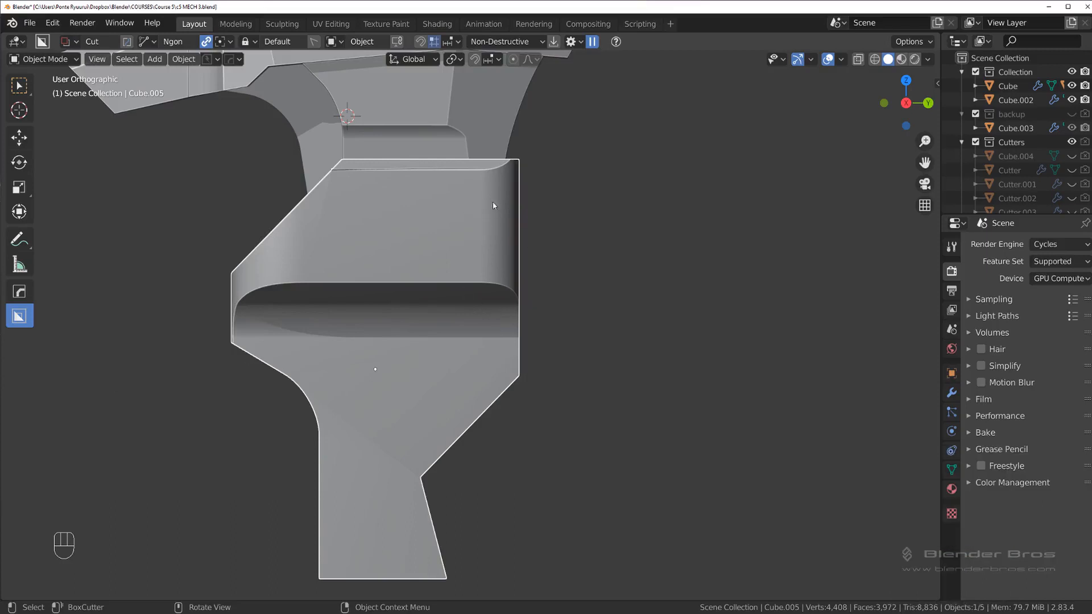
Examine the block's cut silhouette from the side, from below and from the front.
key(ctrl+q)
shift+scroll(565, 289, down, 1)
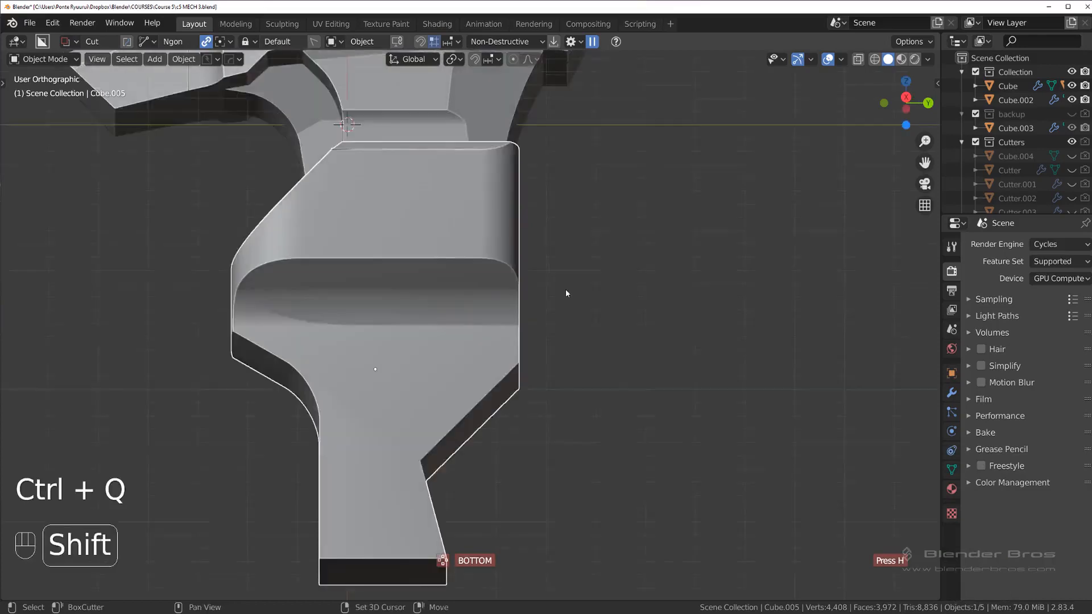
shift+scroll(565, 289, up, 1)
ctrl+scroll(565, 288, up, 2)
ctrl+scroll(566, 296, down, 2)
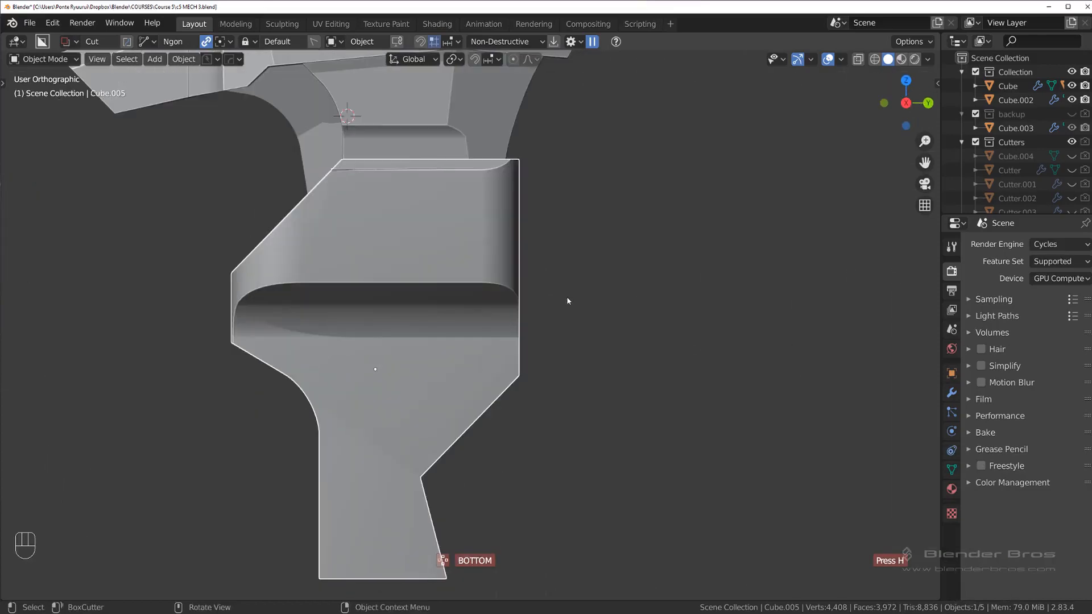
scroll(567, 298, up, 2)
shift+scroll(567, 298, down, 1)
shift+scroll(570, 306, down, 2)
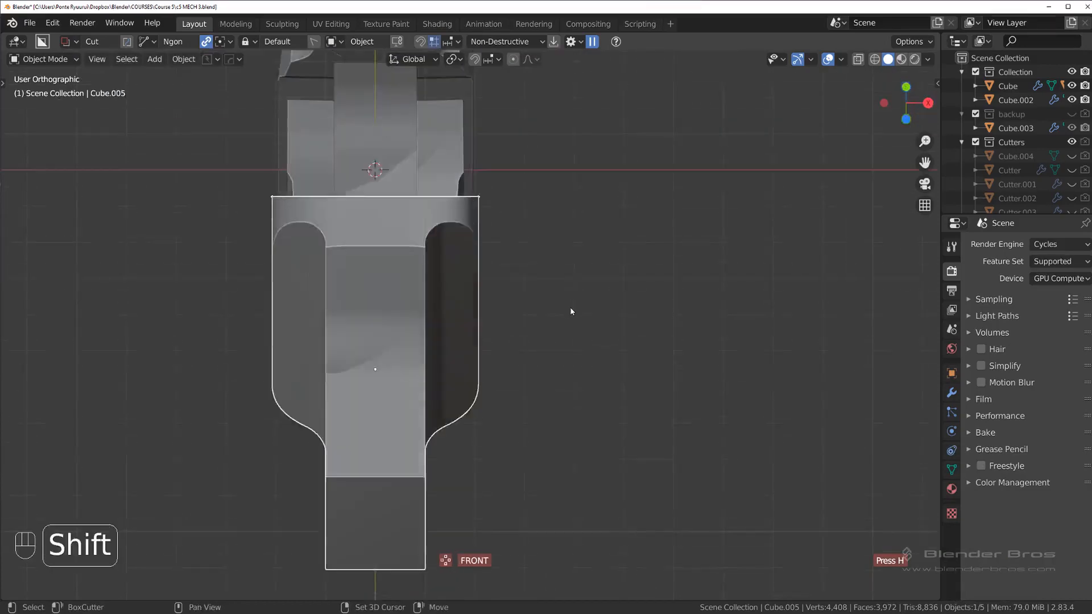
shift+scroll(570, 307, up, 4)
scroll(571, 307, up, 1)
scroll(570, 308, down, 1)
alt+scroll(572, 318, down, 1)
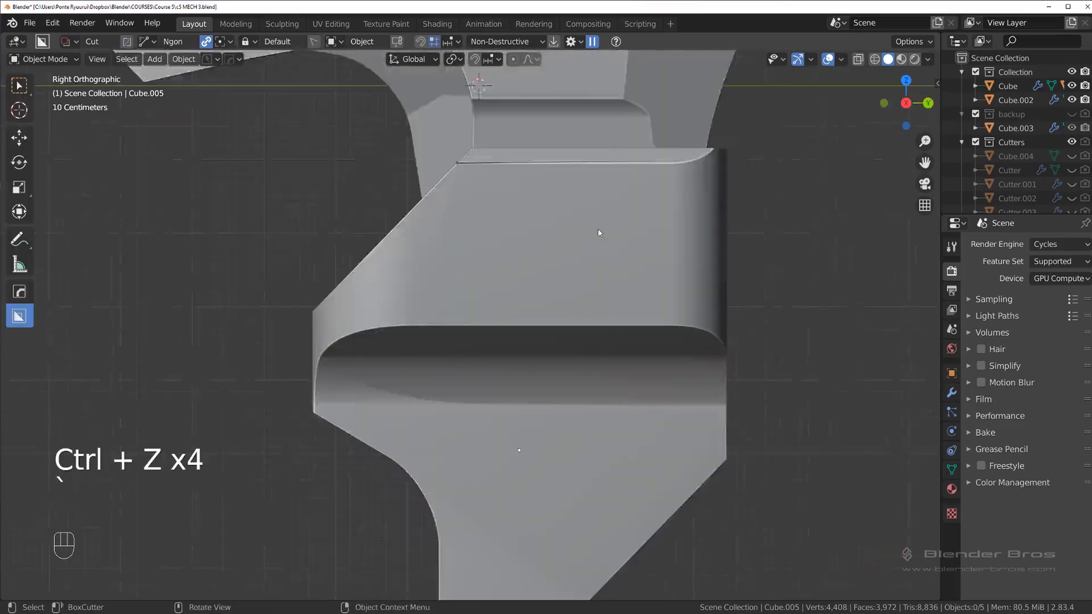
Reveal the cutter that chamfers the block's upper +X edge by stepping through its booleans with Bool Scroll.
scroll(600, 231, up, 2)
shift+middle_drag(599, 231, 564, 275)
key(q)
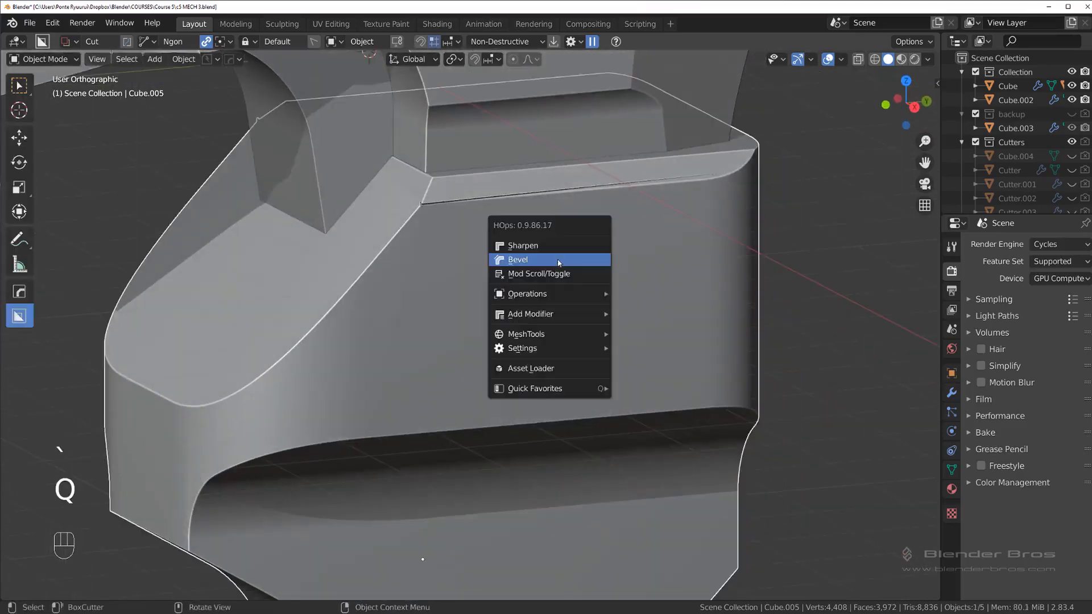
click(563, 271)
scroll(564, 271, down, 6)
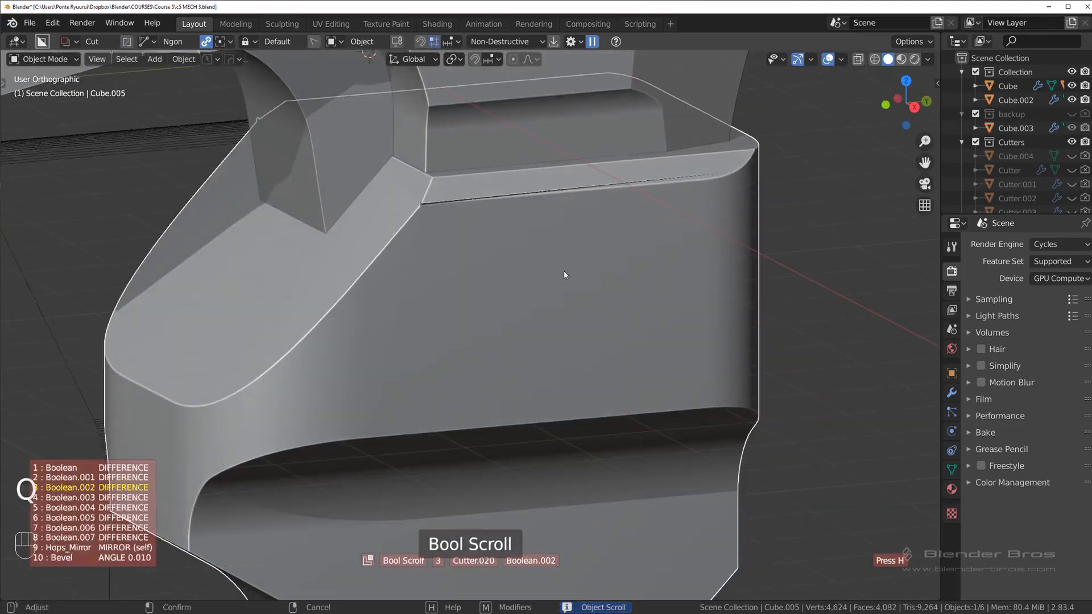
click(564, 271)
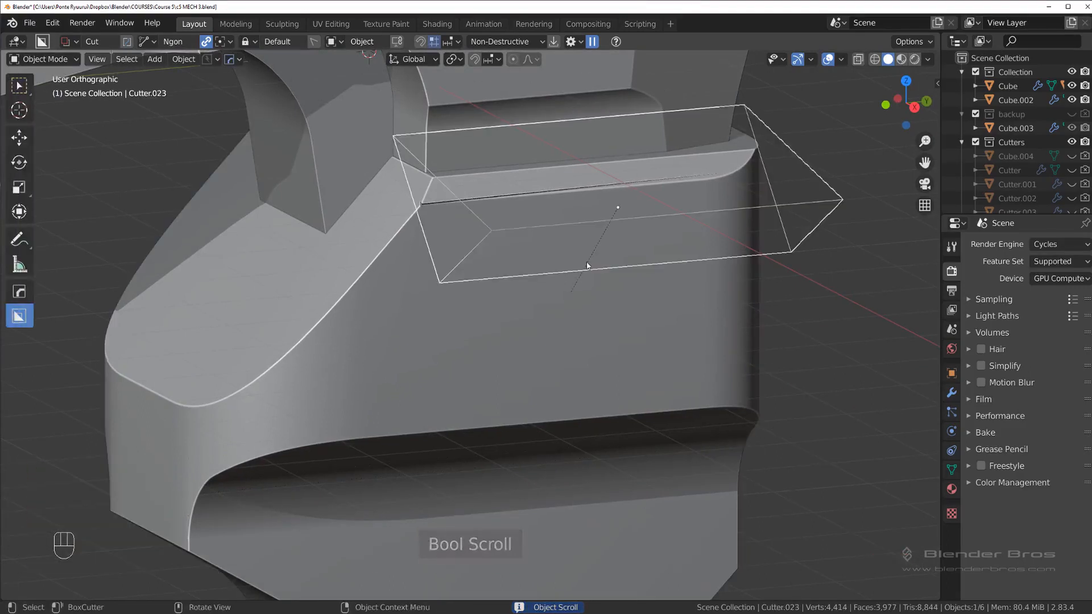
Try to move the revealed chamfer cutter along Z and along X to test how it affects the mirrored block.
key(g)
key(z)
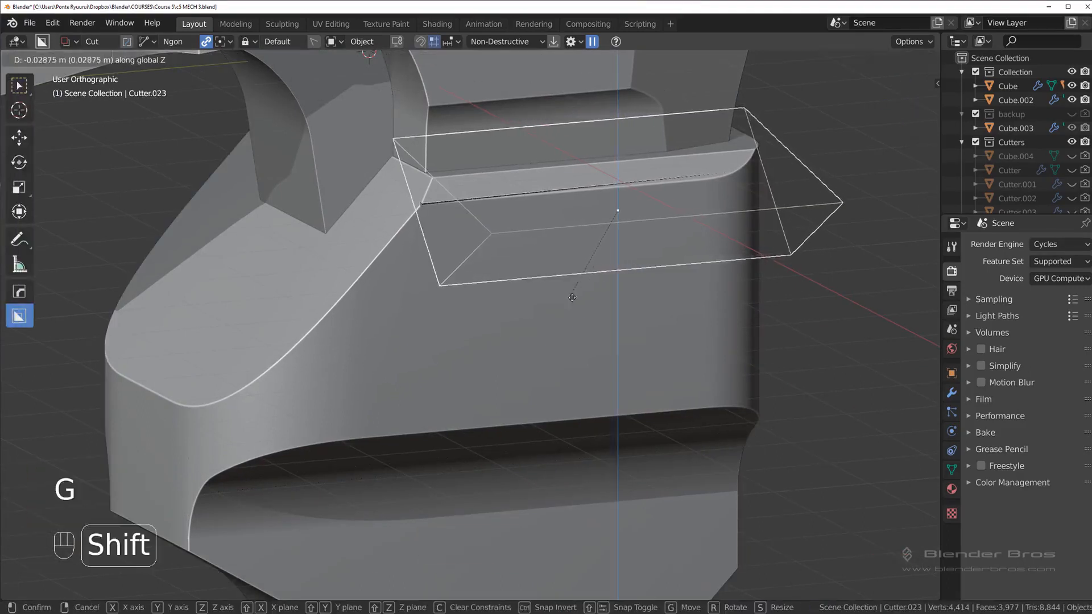
click(628, 184)
scroll(467, 251, down, 2)
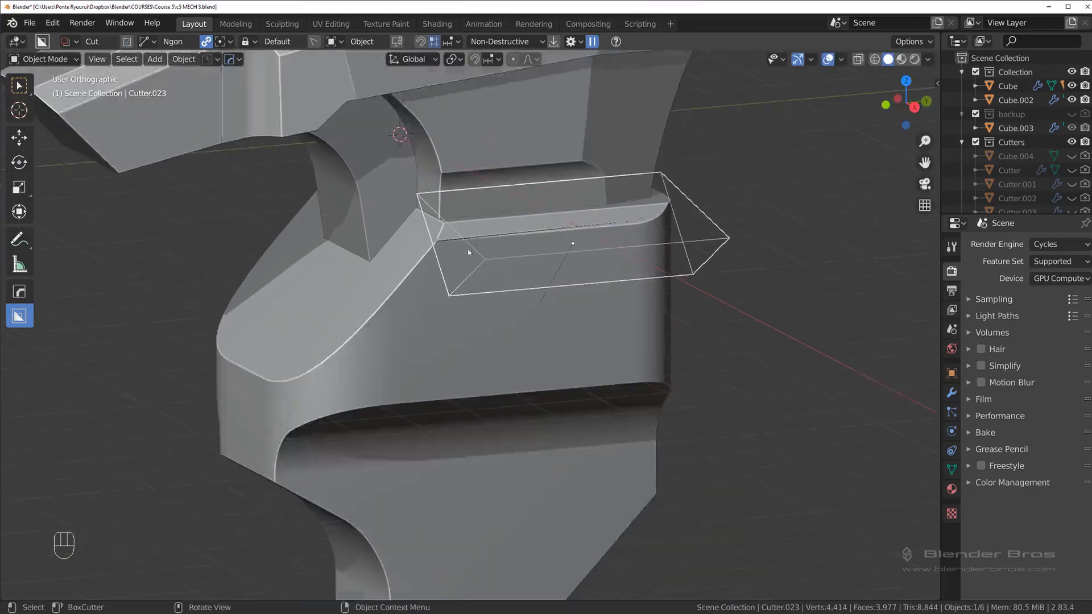
middle_drag(467, 251, 533, 237)
scroll(533, 237, up, 4)
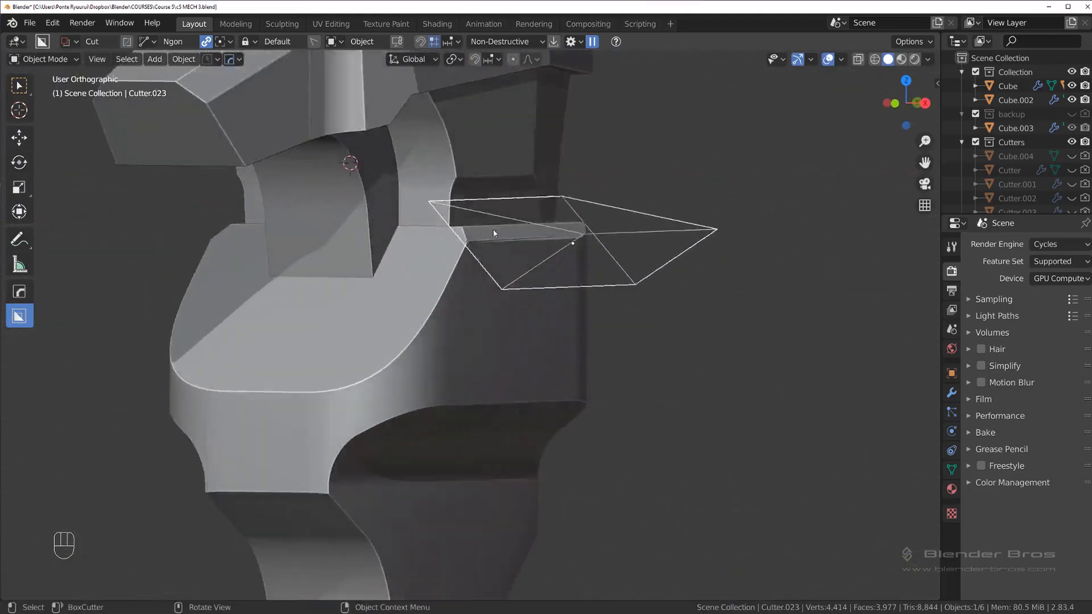
key(g)
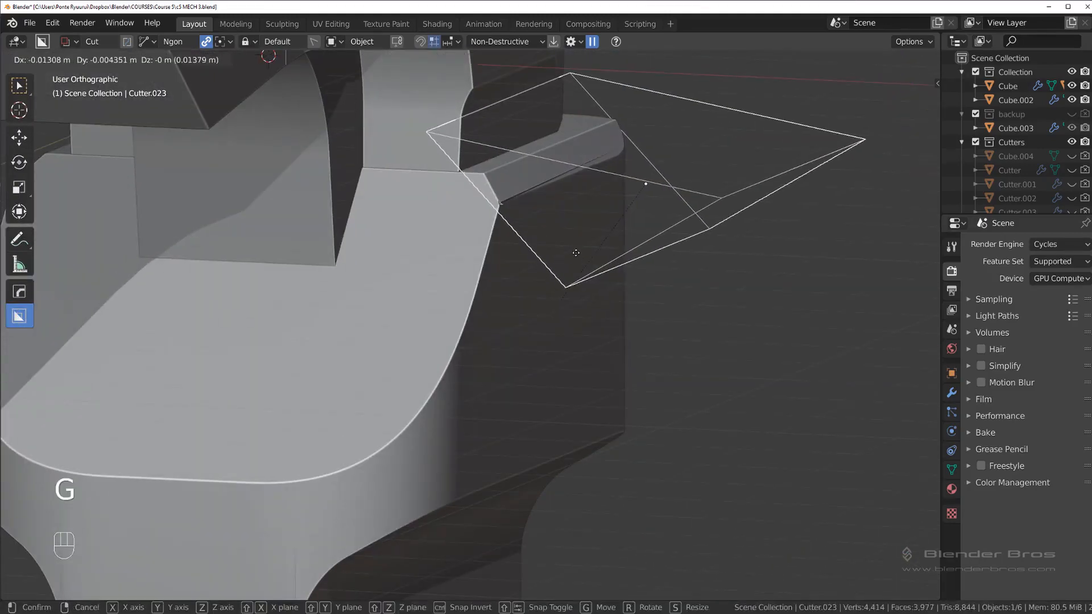
key(x)
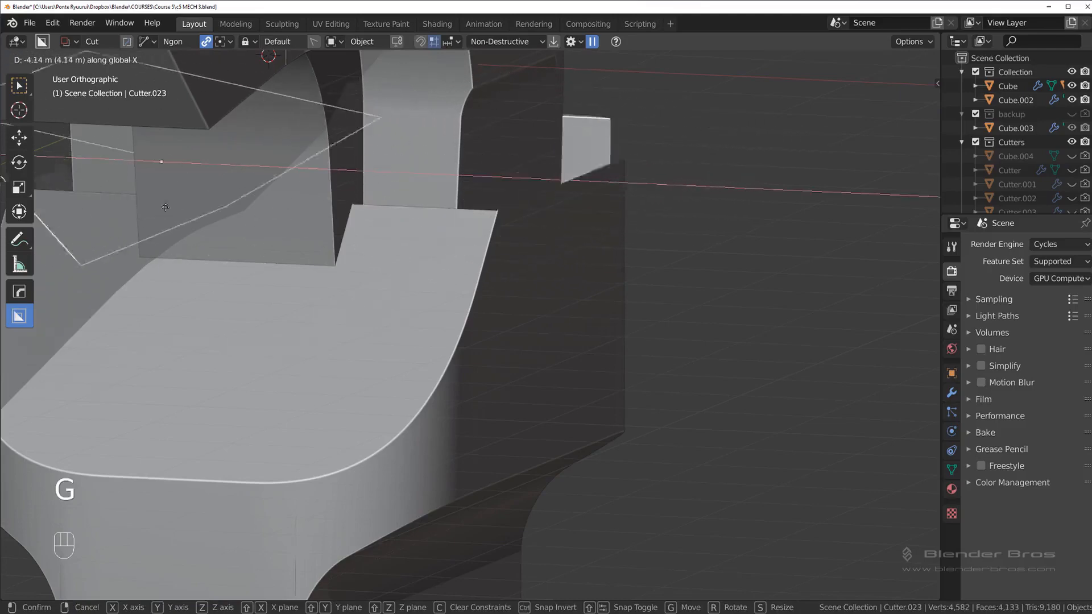
click(458, 232)
scroll(464, 225, down, 3)
Inspect the modifier stacks of the chamfer cutter and the mirrored block in HOps Helper.
key(Tab)
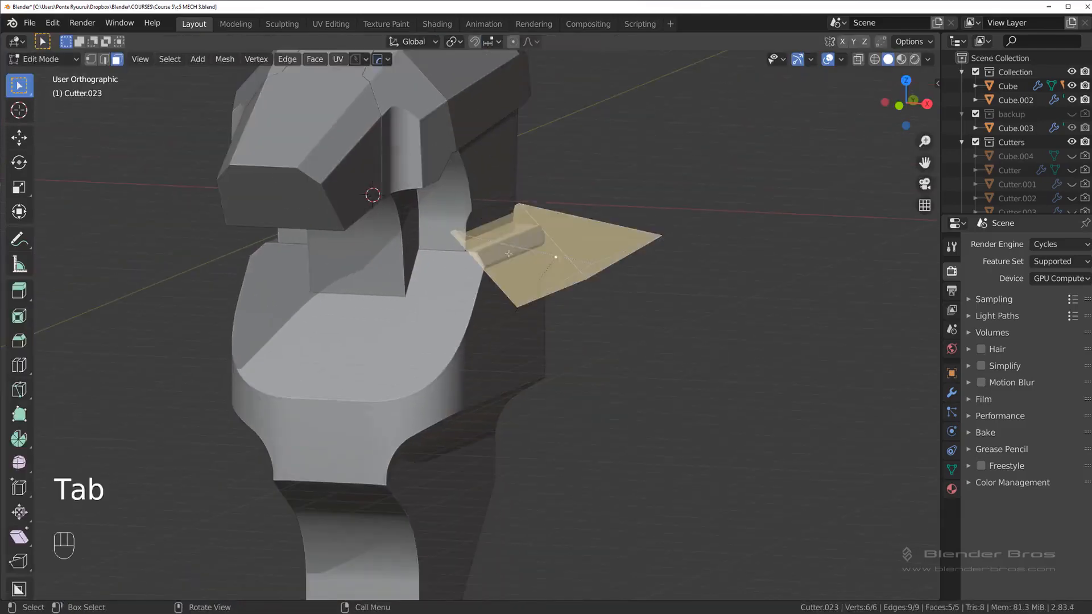
key(Tab)
scroll(520, 215, up, 3)
middle_drag(597, 219, 528, 216)
scroll(556, 232, down, 3)
key(ctrl+grave)
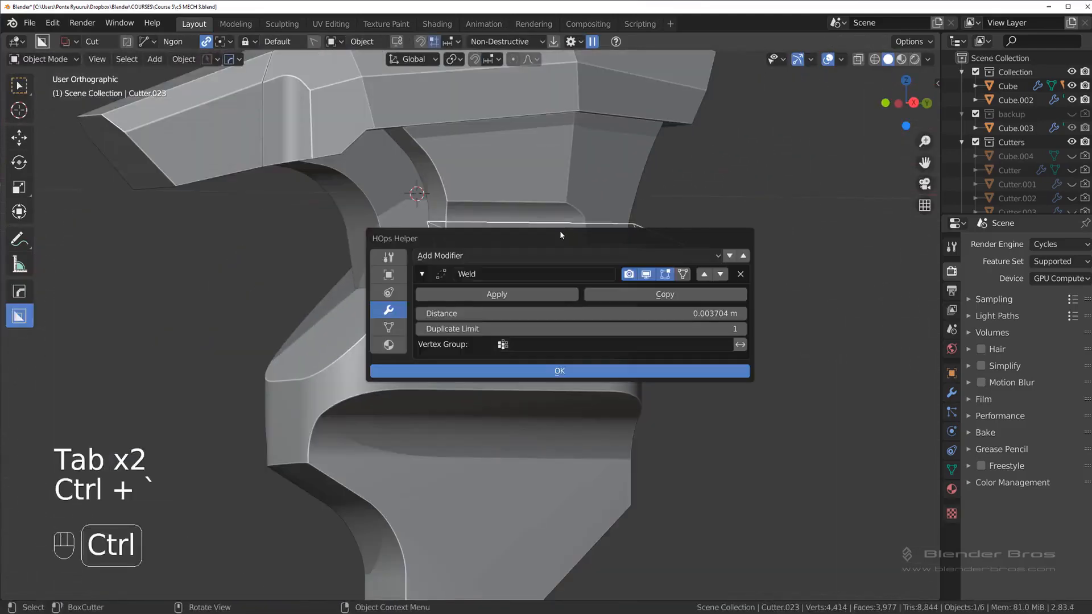
click(544, 294)
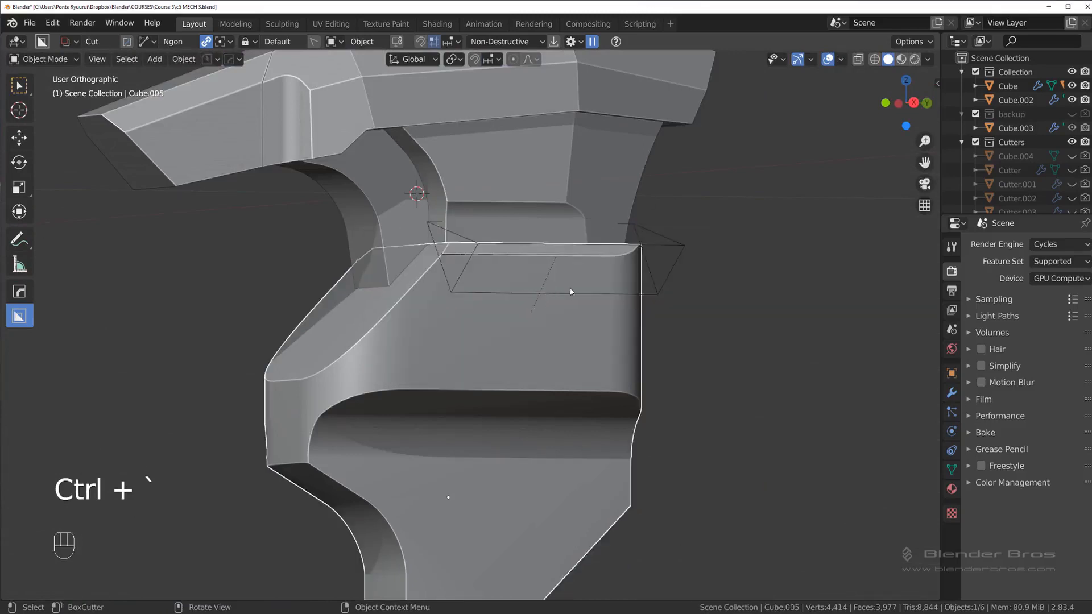
key(ctrl+grave)
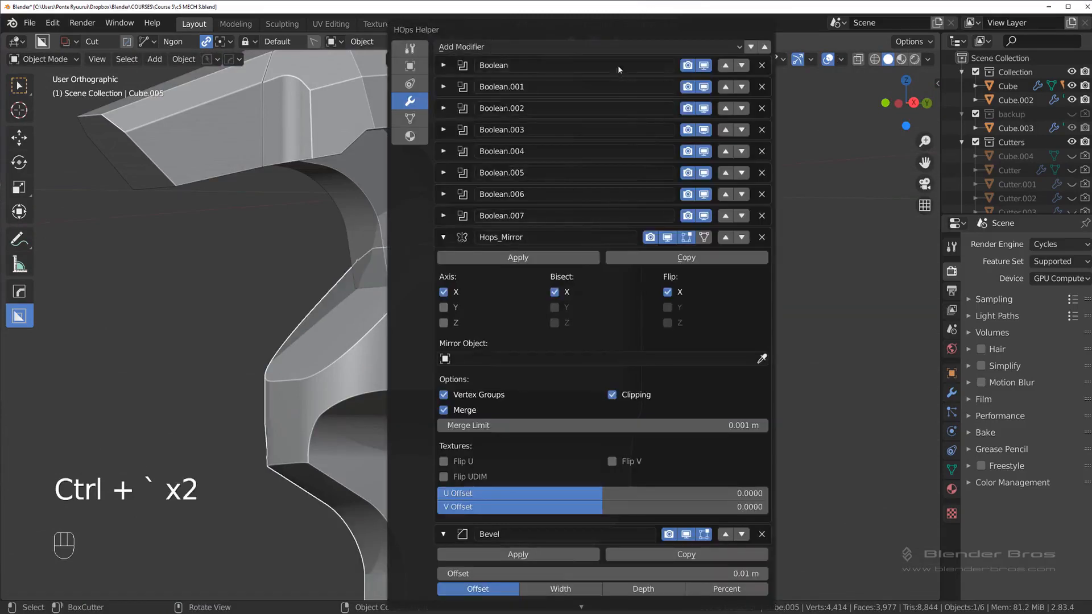
drag(643, 38, 903, 46)
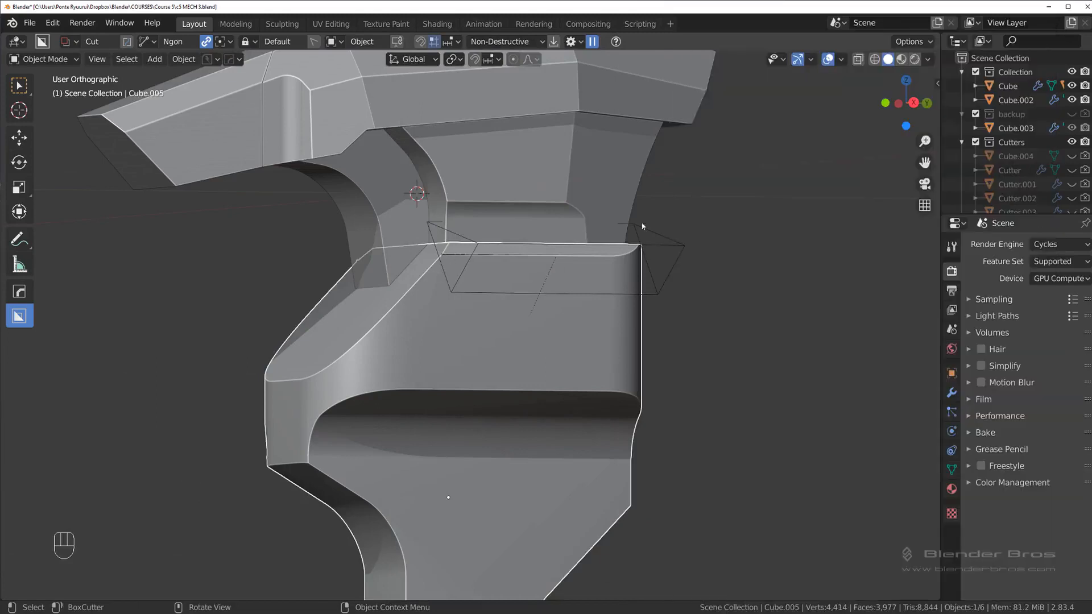
Move the Hops_Mirror modifier to the top of the block's modifier stack with HOps Modifier Scroll.
scroll(442, 273, down, 2)
key(q)
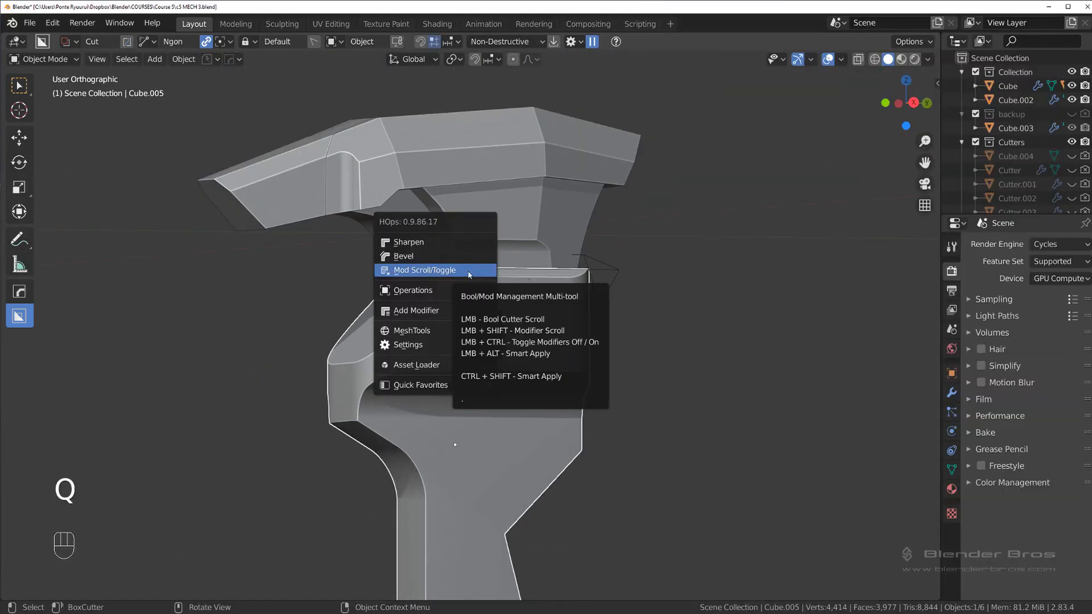
click(532, 290)
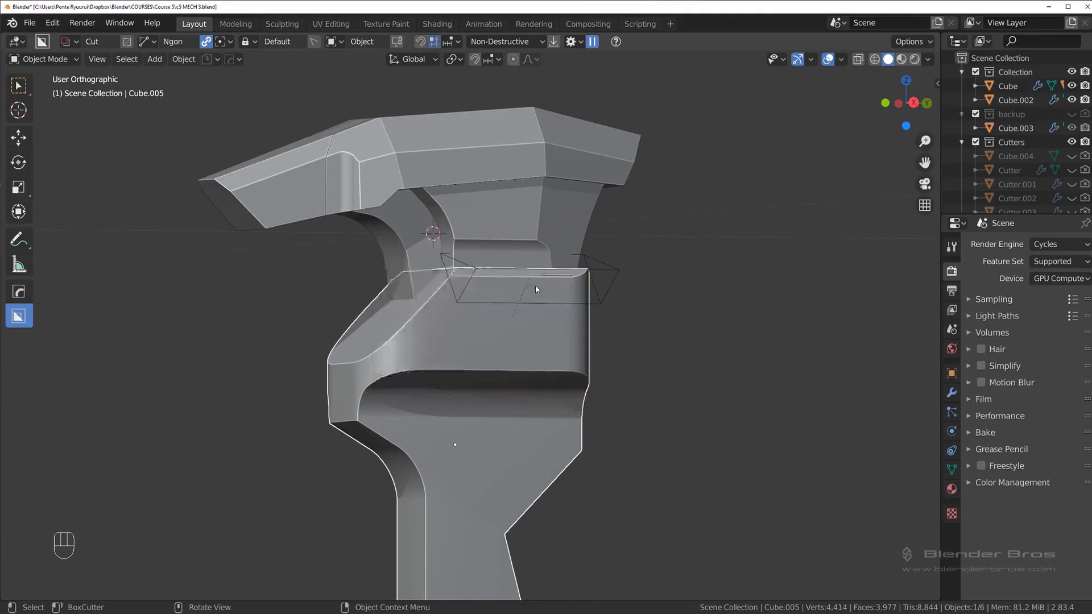
scroll(111, 496, up, 10)
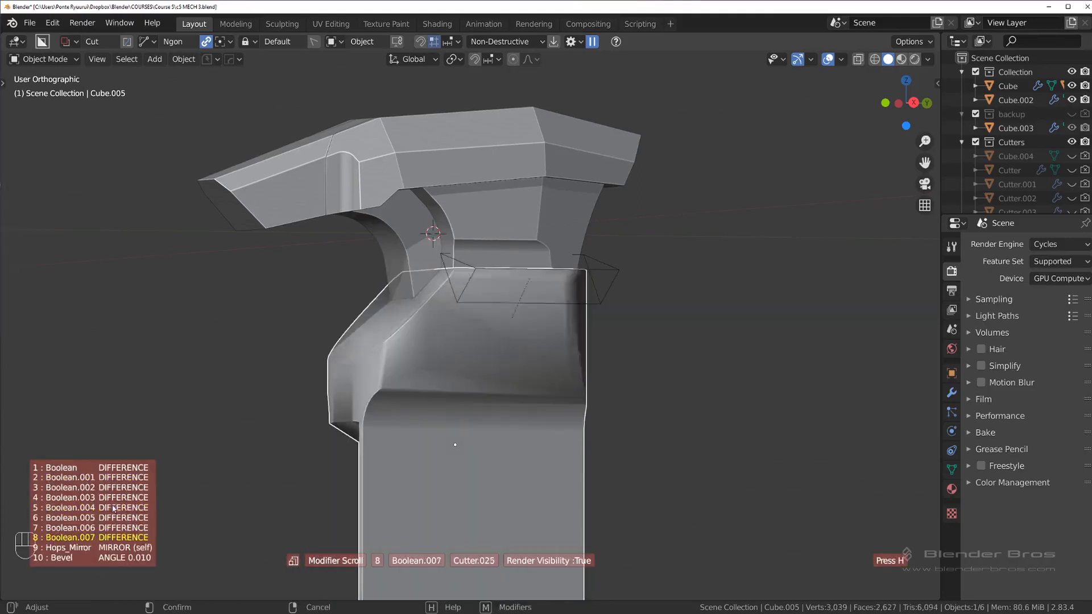
scroll(112, 506, down, 1)
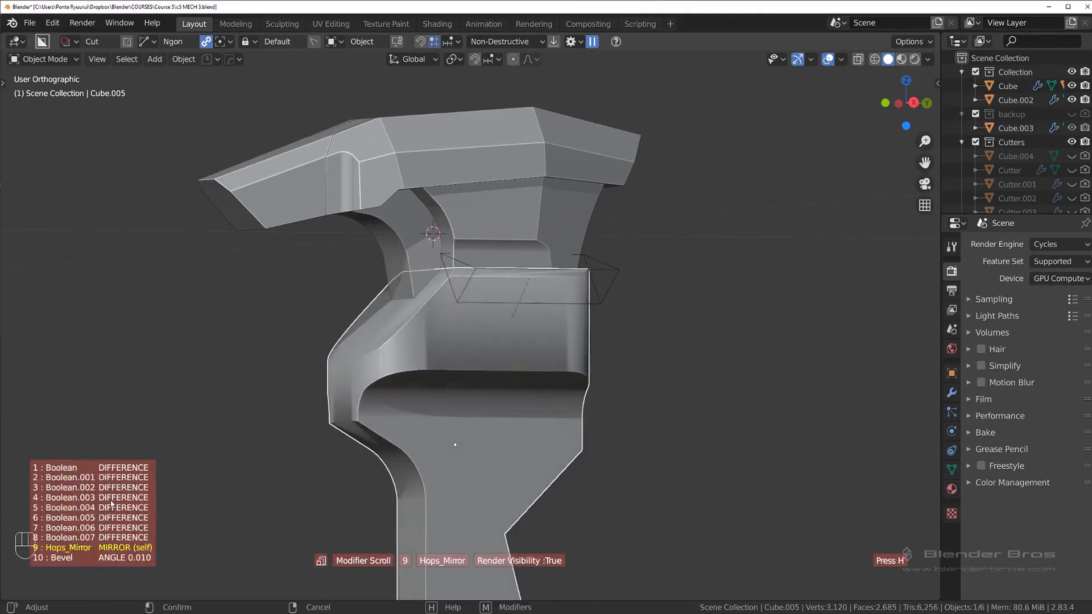
shift+scroll(111, 501, down, 8)
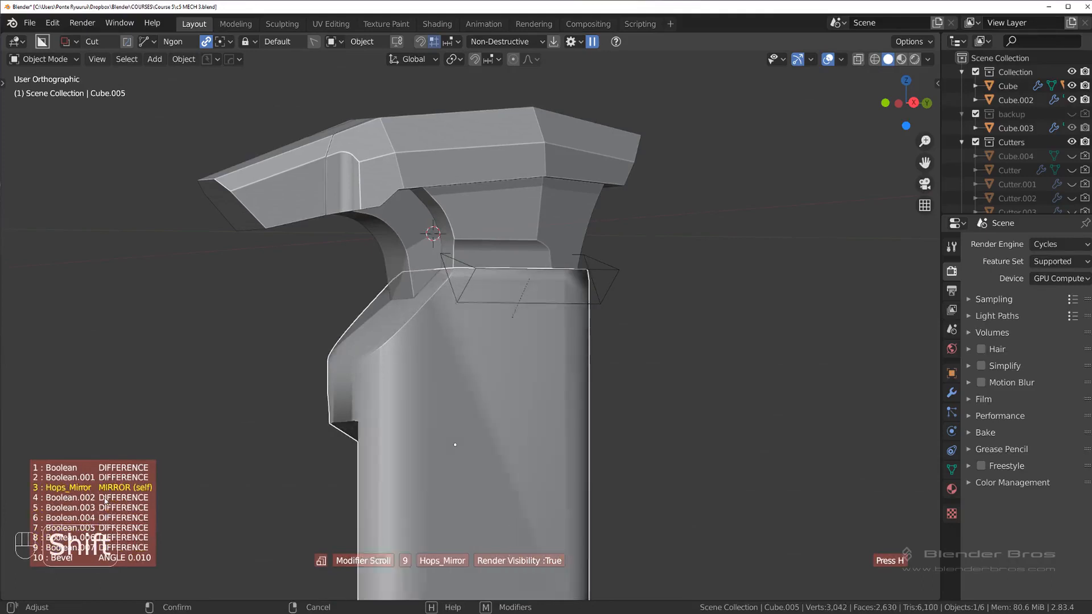
shift+scroll(106, 499, up, 9)
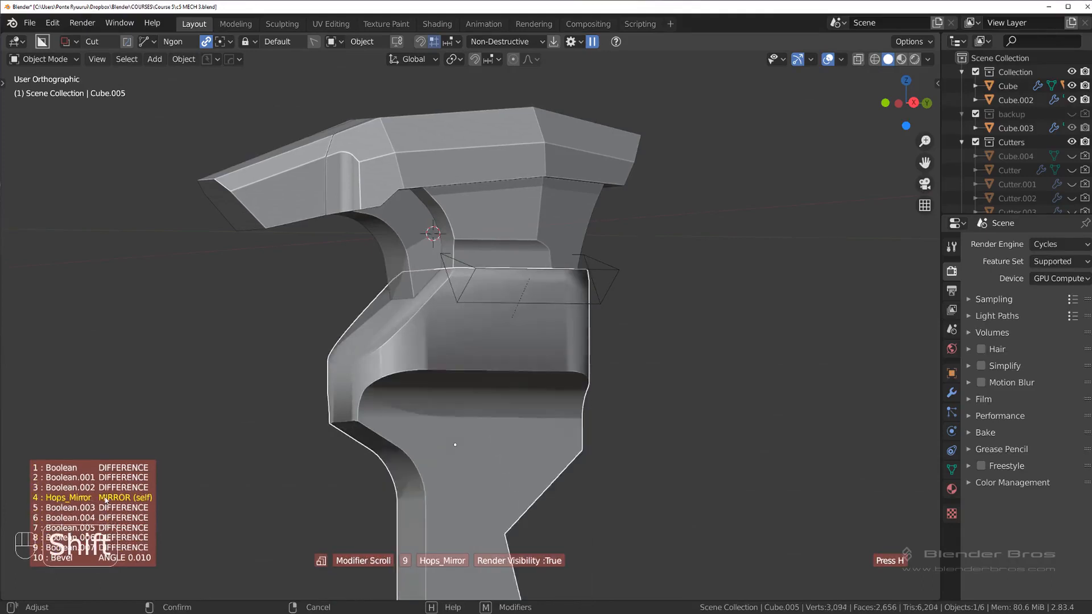
shift+scroll(104, 492, down, 9)
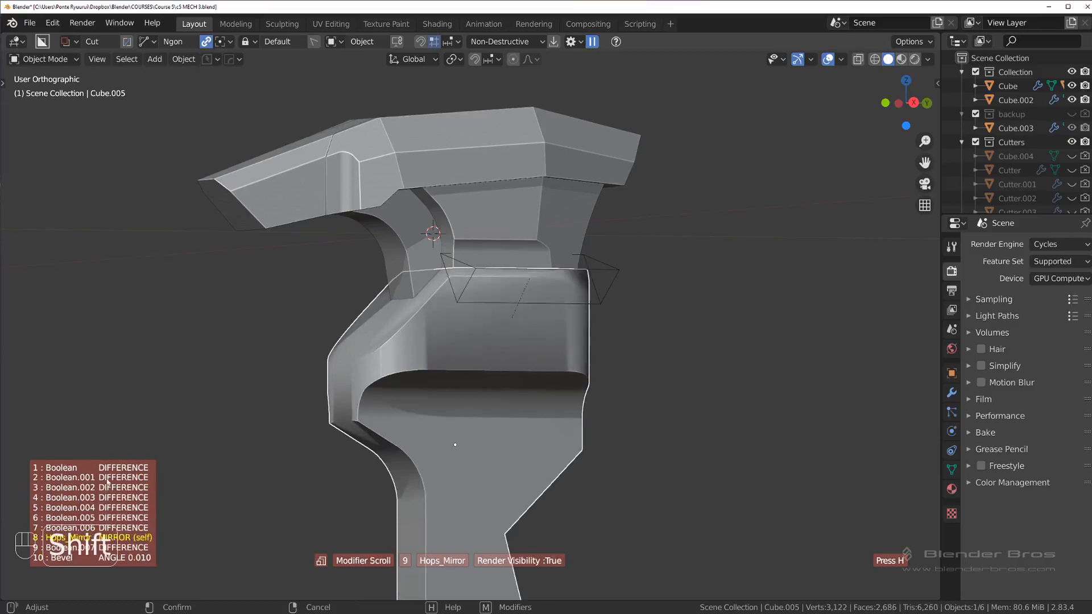
click(140, 402)
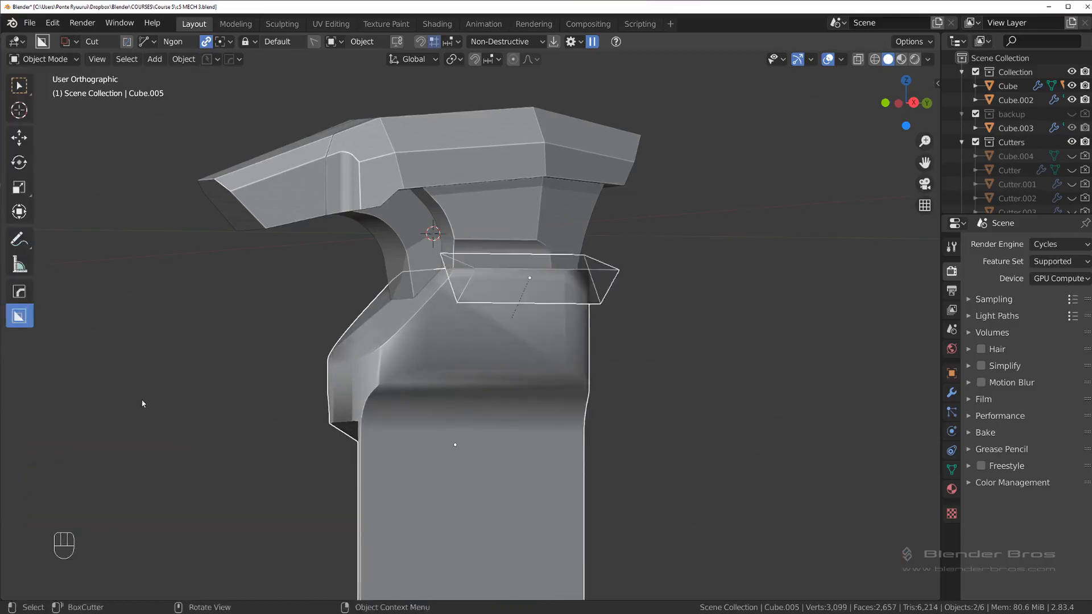
Apply the block's Hops_Mirror modifier in HOps Helper.
middle_drag(346, 331, 388, 339)
key(q)
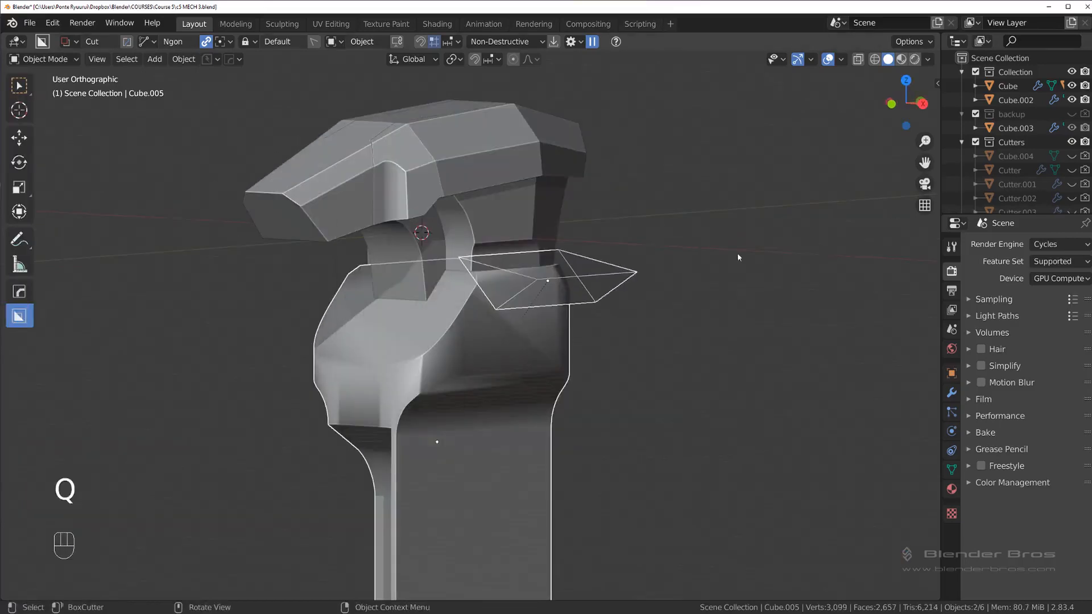
key(ctrl+grave)
click(711, 85)
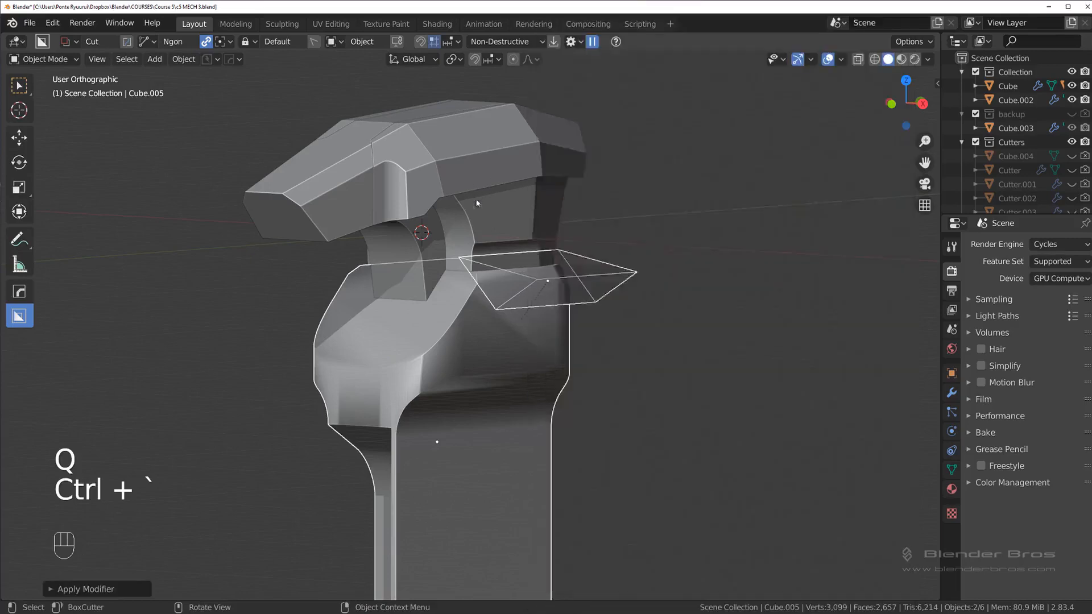
scroll(544, 221, up, 6)
middle_drag(558, 222, 520, 263)
key(q)
mouse_move(521, 264)
key(alt)
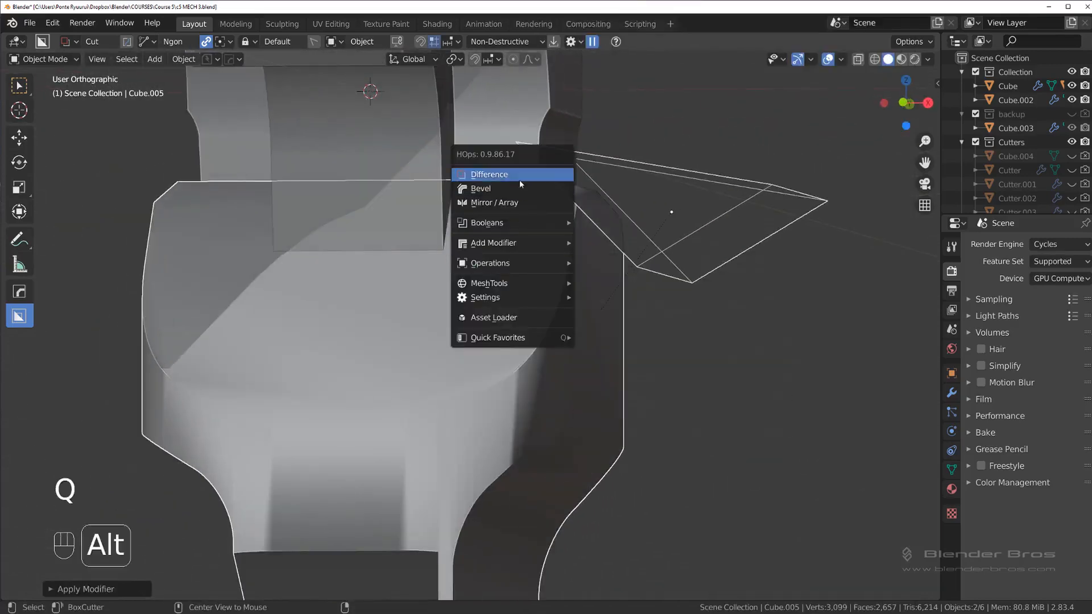
right_click(607, 340)
right_click(544, 294)
click(542, 295)
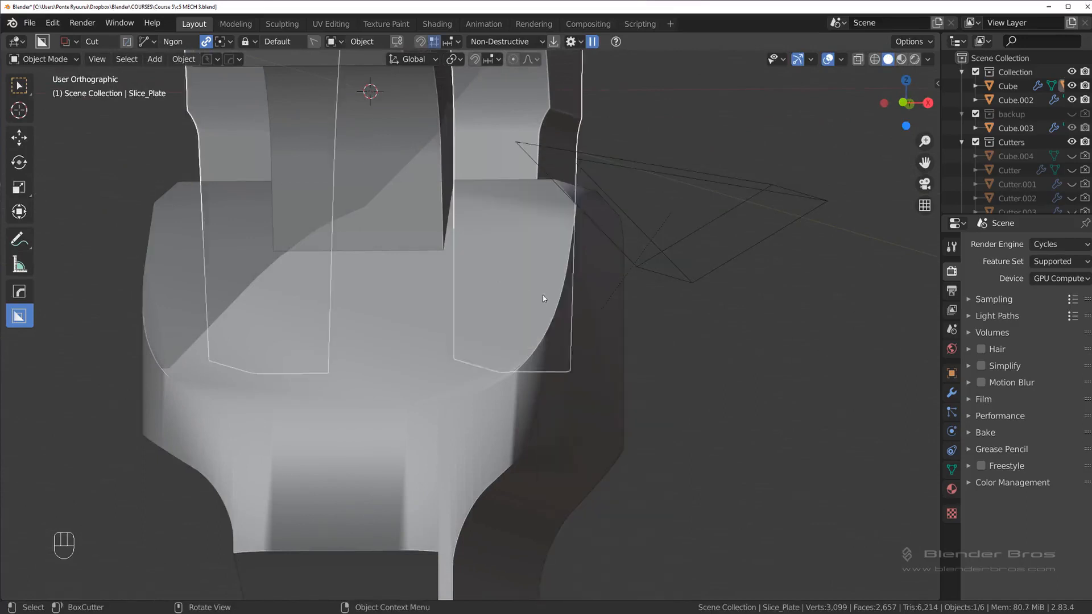
key(q)
mouse_move(542, 295)
click(623, 297)
Select only the block and add a Weighted Normal modifier with Keep Sharp using HOps Sharpen.
click(601, 339)
key(q)
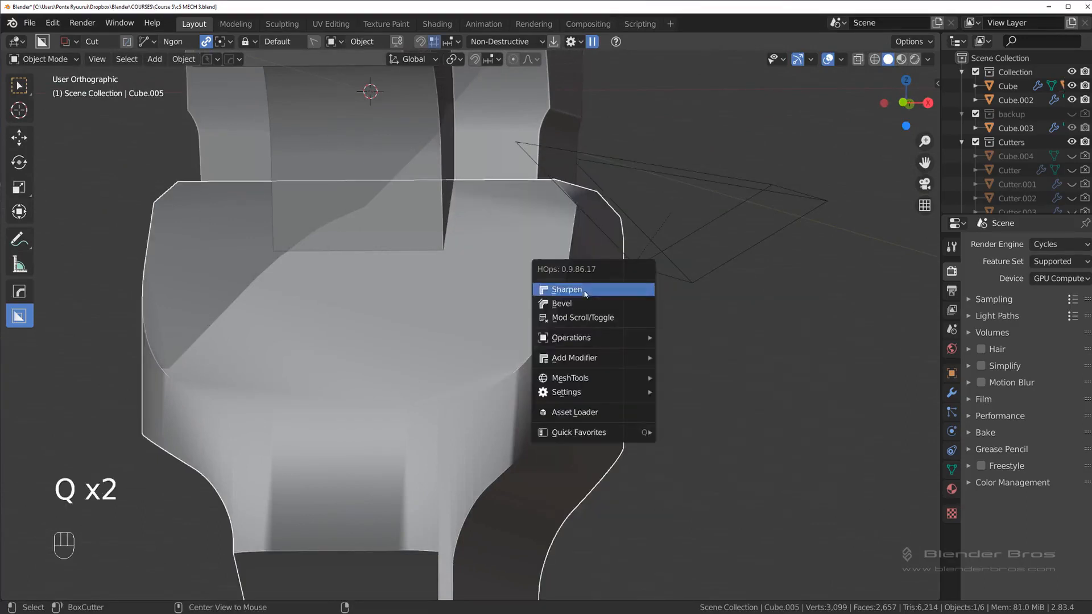
alt+click(603, 293)
middle_drag(603, 294, 533, 300)
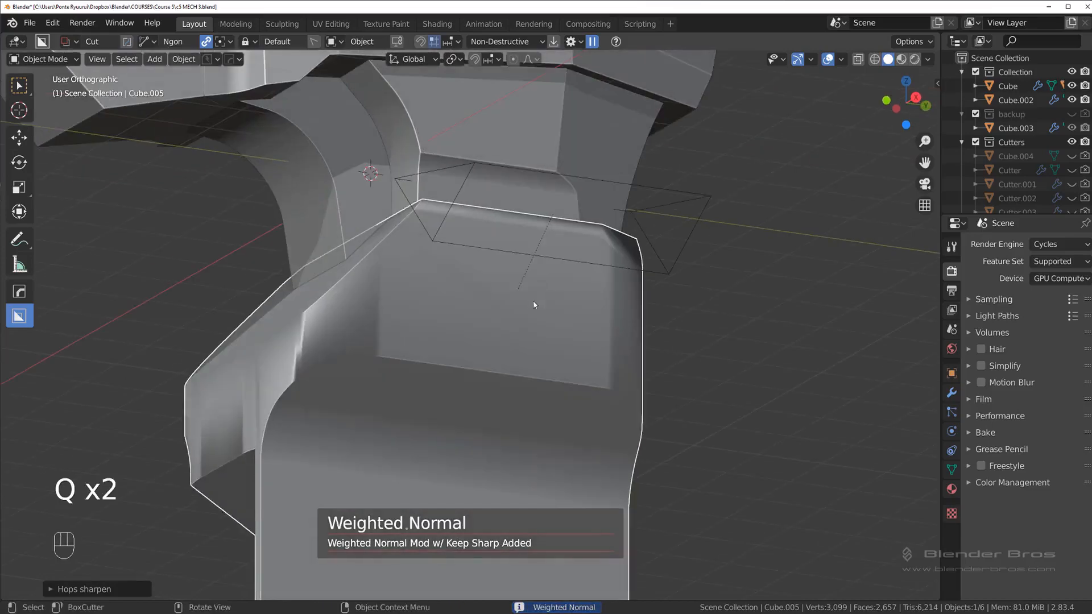
Turn the viewport display of the block's Bevel modifier back on in HOps Helper.
key(q)
click(534, 311)
click(534, 312)
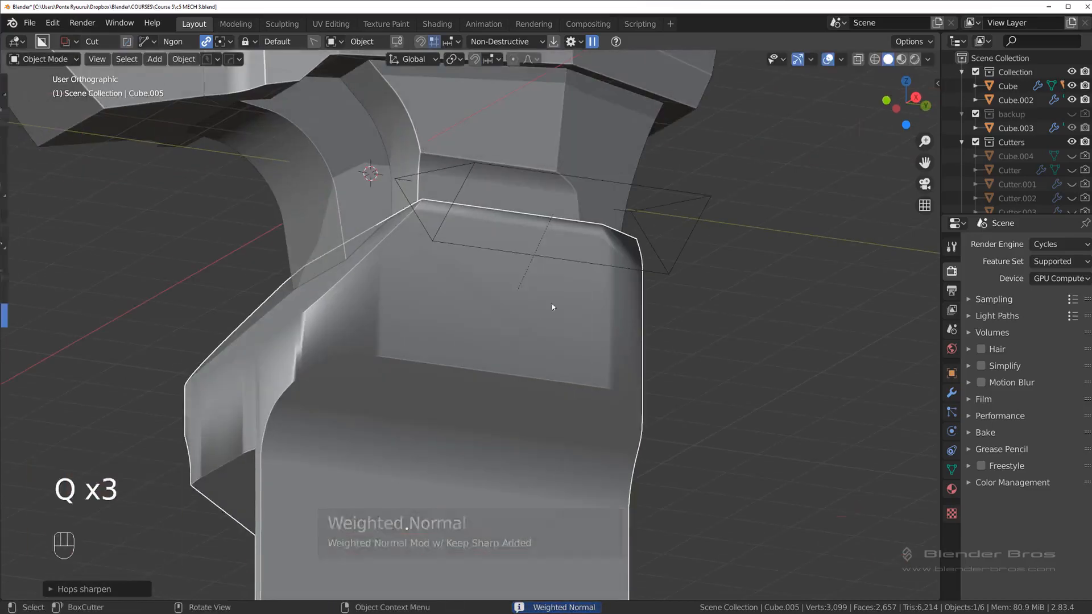
key(ctrl+grave)
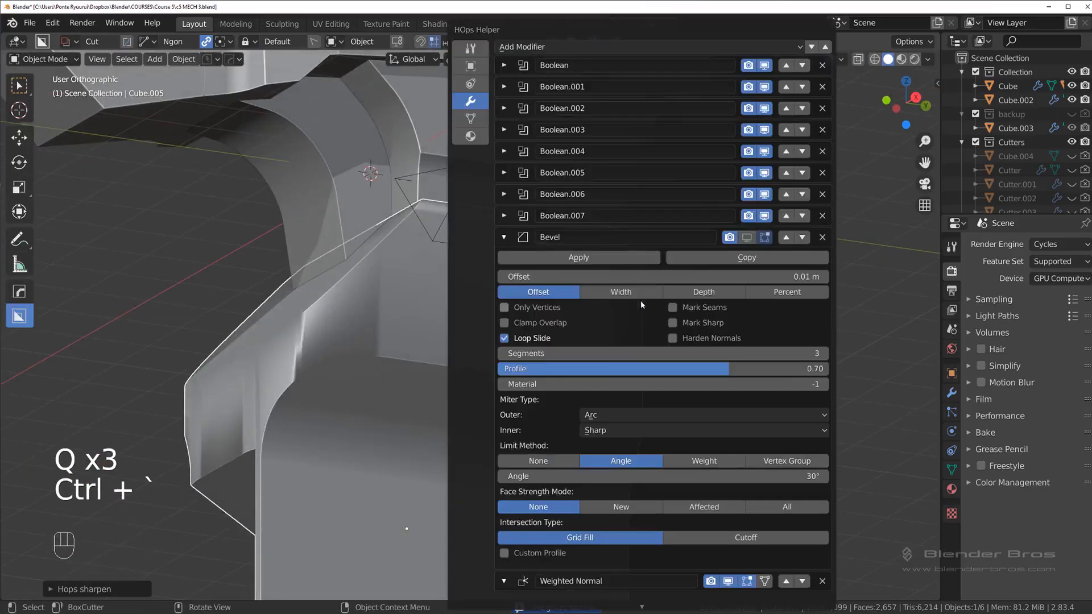
click(743, 241)
middle_drag(506, 262, 468, 303)
Select the chamfer cutter at the block's upper +X edge and lower it along Z to deepen the chamfer.
click(592, 283)
scroll(576, 290, down, 2)
middle_drag(575, 290, 542, 270)
scroll(571, 284, up, 2)
key(g)
right_click(571, 262)
scroll(588, 274, up, 2)
key(g)
key(z)
click(590, 279)
Select the cutter at the block's upper +X/+Y corner with HOps Bool Scroll and scale it up.
key(q)
right_click(409, 432)
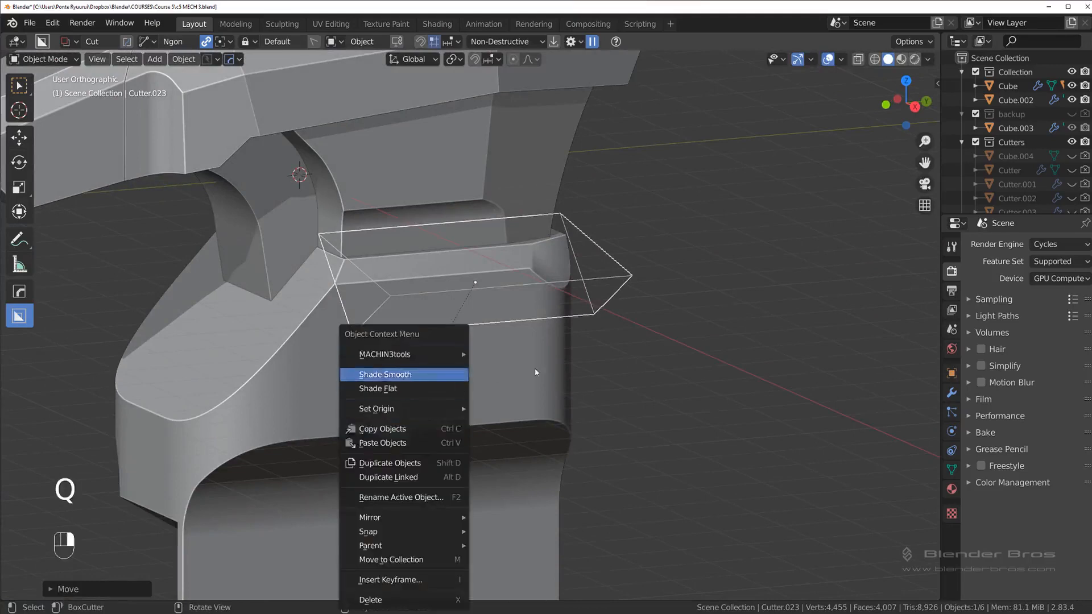
key(q)
click(537, 380)
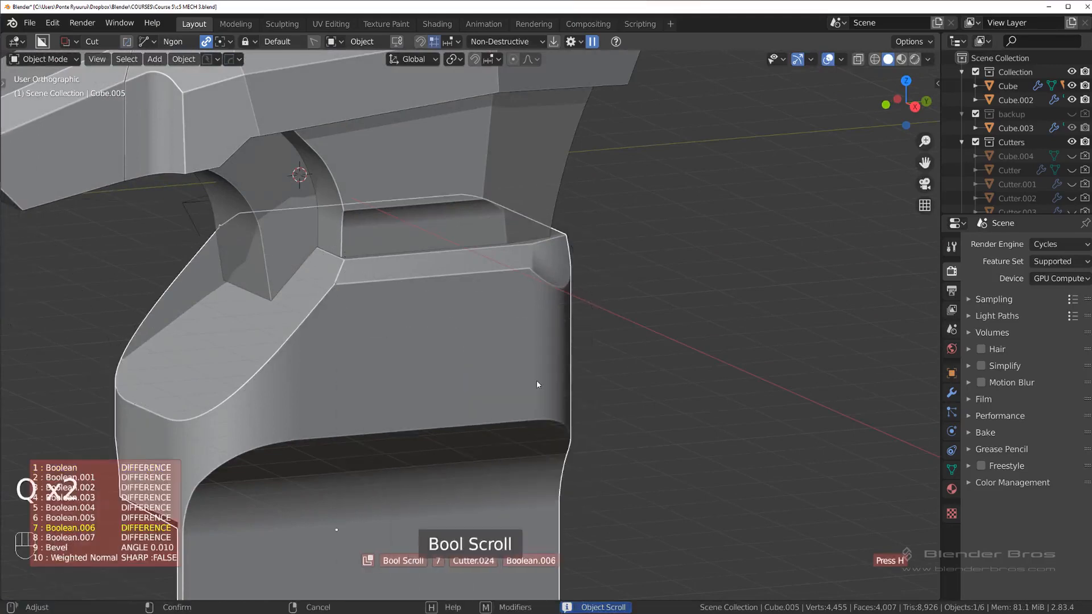
click(606, 347)
middle_drag(606, 347, 585, 334)
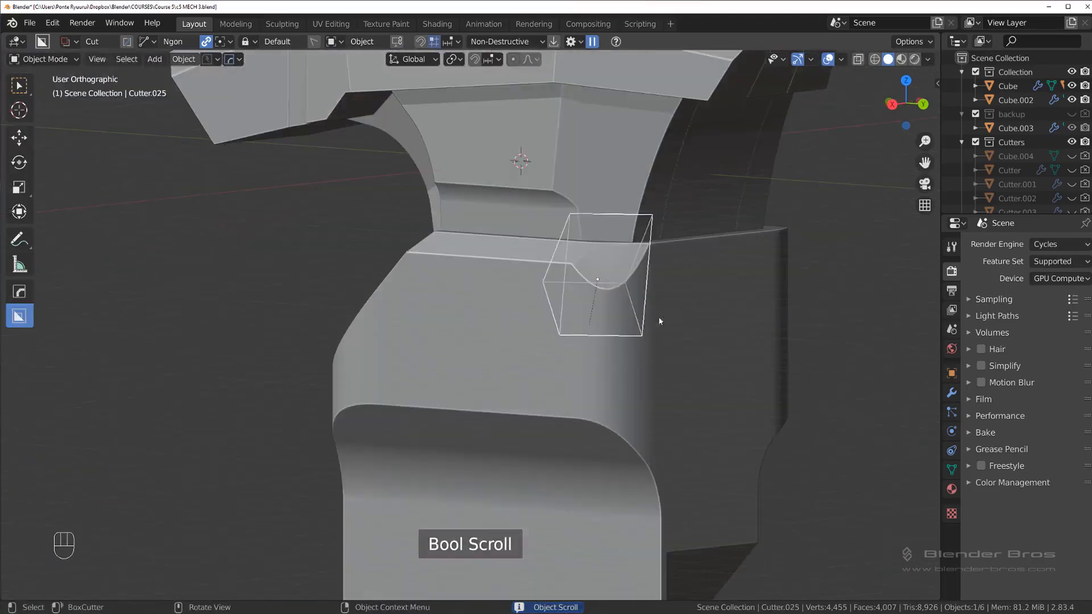
key(s)
click(690, 315)
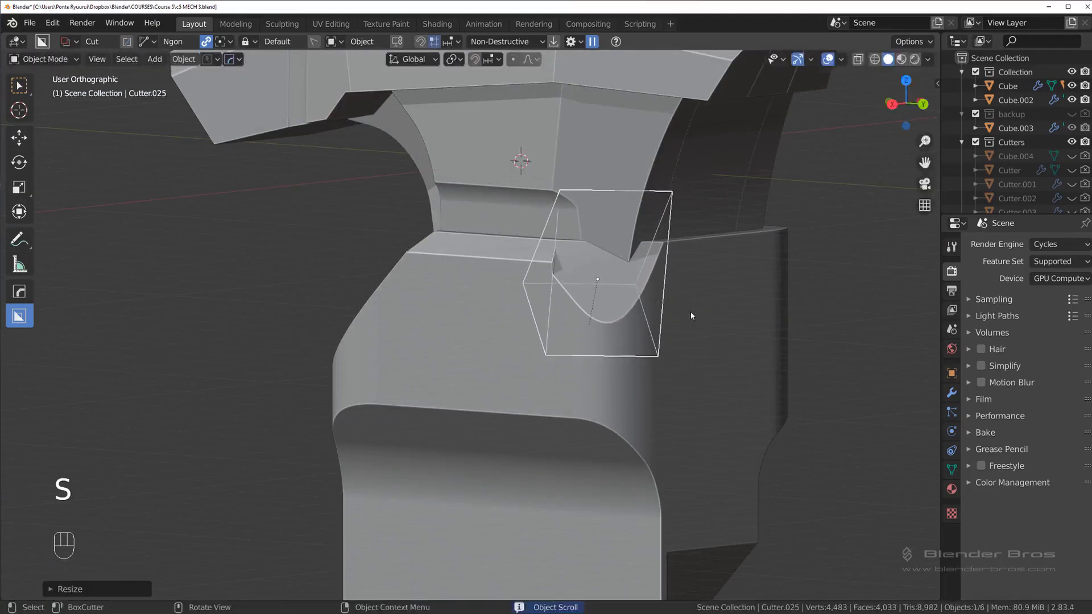
key(s)
key(x)
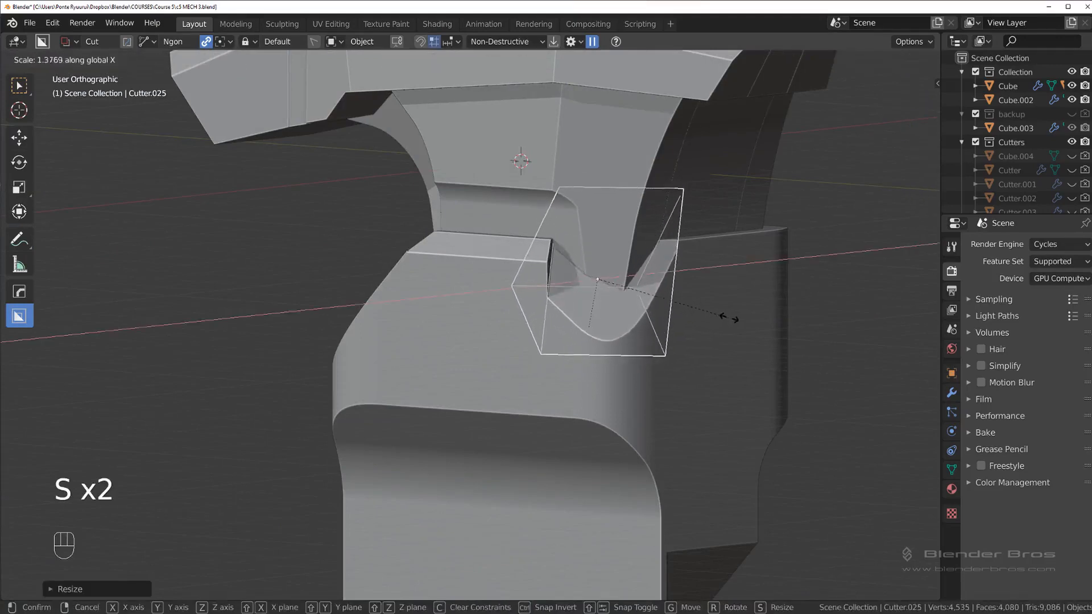
click(784, 319)
Isolate the block and corner cutter, rotate the cutter about 34° in top view, and move it about -0.27 m in X and 0.95 m in Y.
key(KP_7)
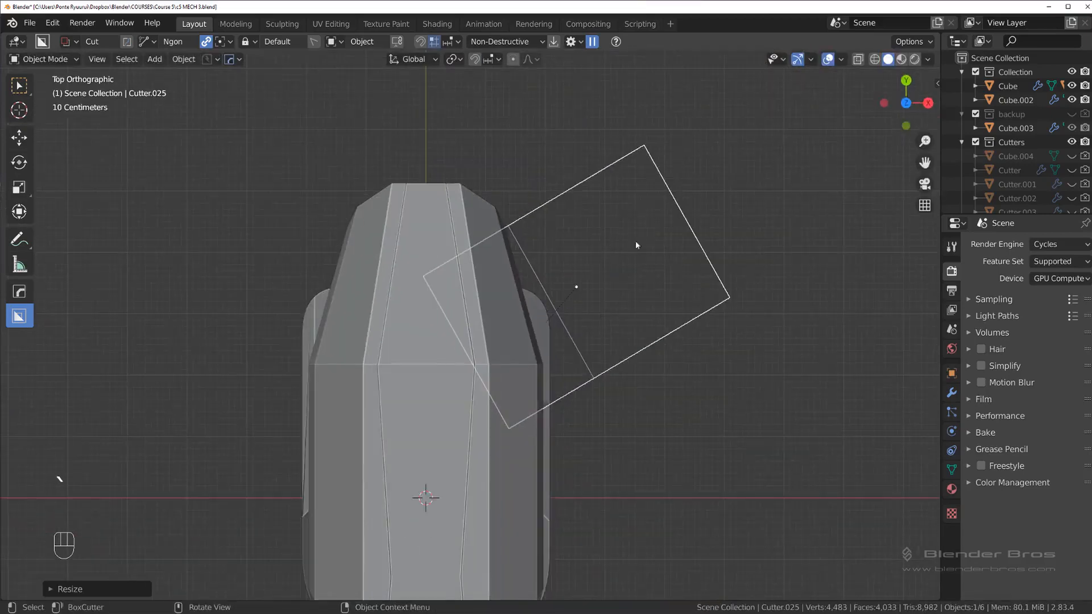
shift+click(547, 303)
key(KP_Divide)
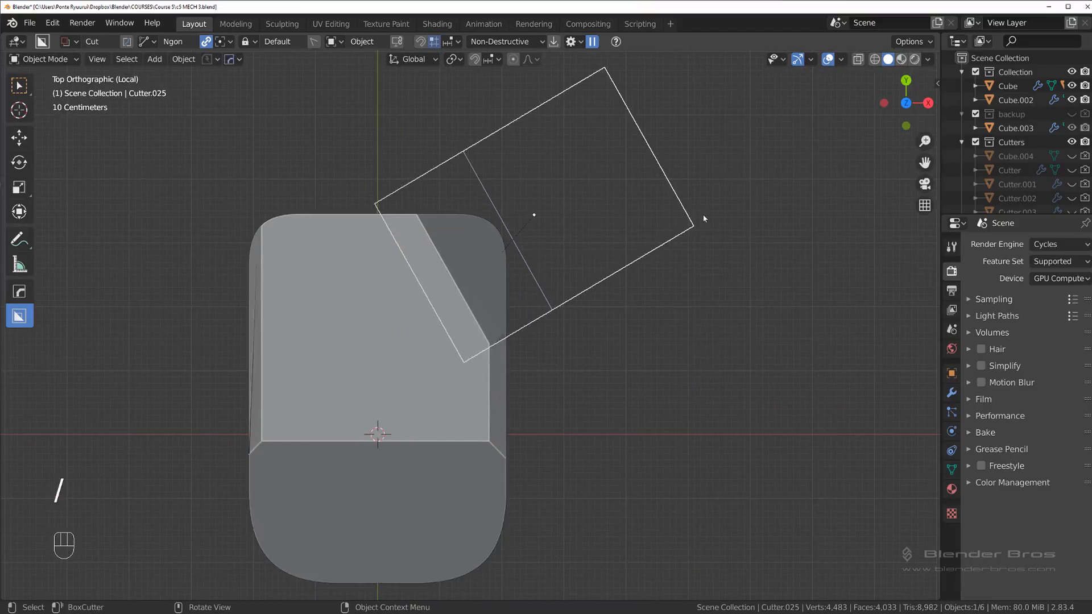
key(r)
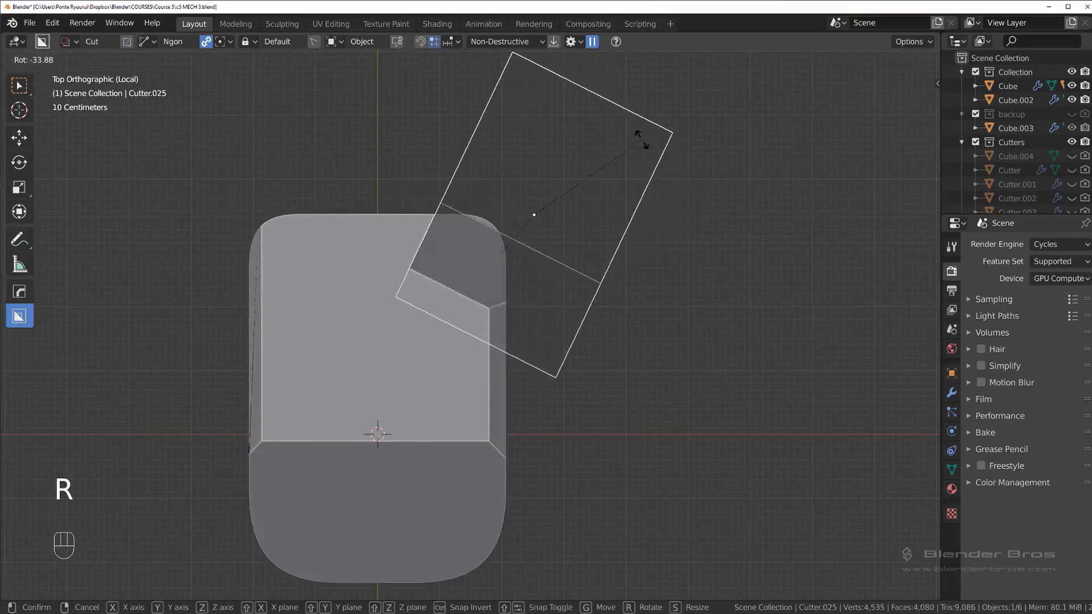
click(599, 189)
key(g)
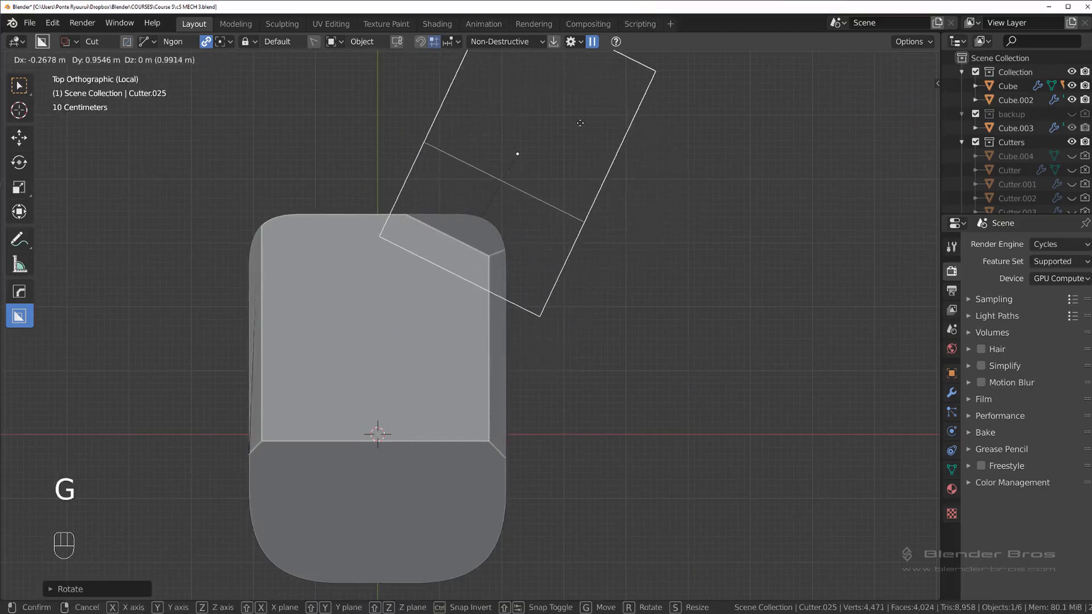
click(580, 123)
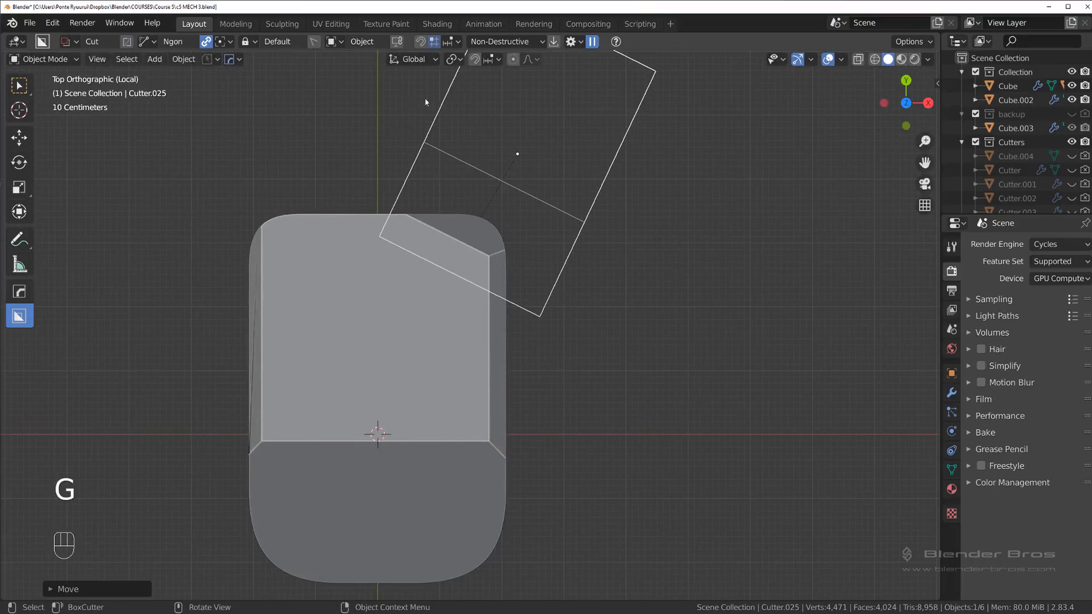
Rotate the corner cutter in the right side view and shift it slightly up and away from the block.
mouse_move(421, 99)
mouse_down()
mouse_move(456, 282)
mouse_move(225, 296)
mouse_up()
middle_drag(226, 299, 401, 232)
scroll(500, 236, down, 3)
key(grave)
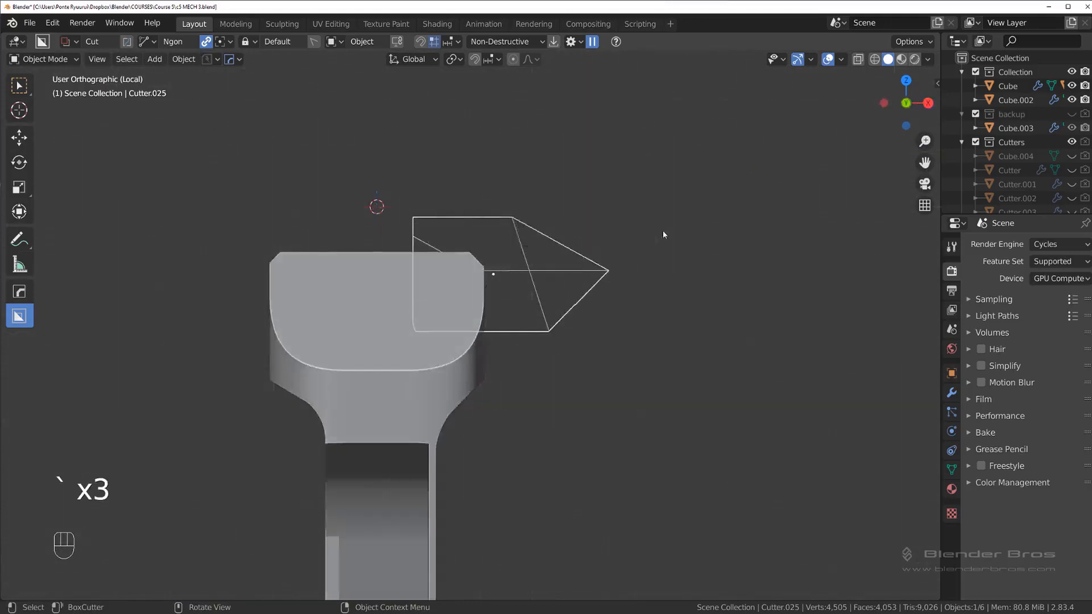
key(r)
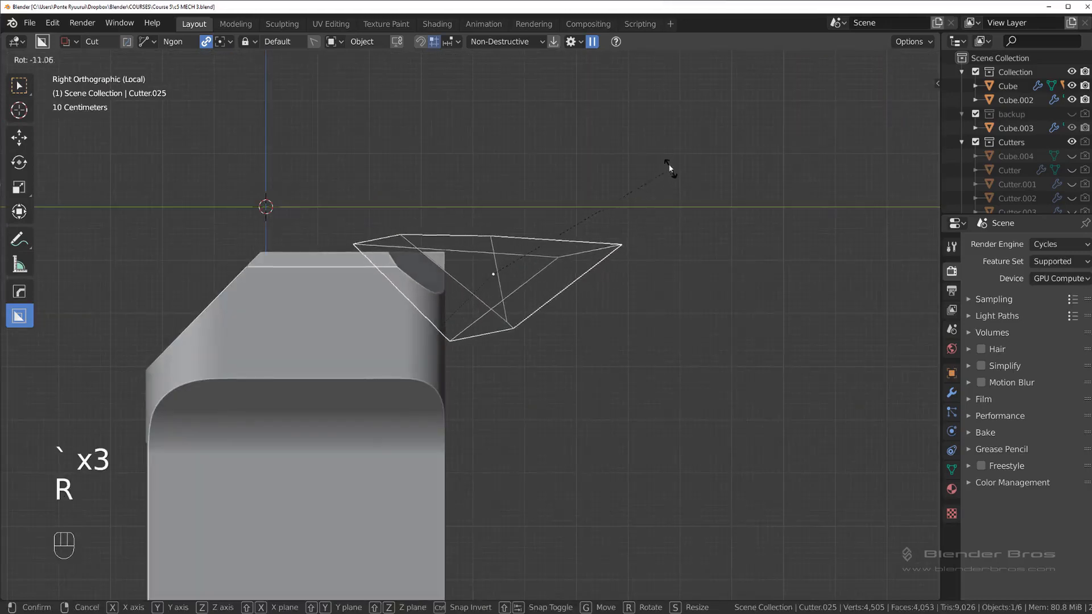
click(664, 156)
key(g)
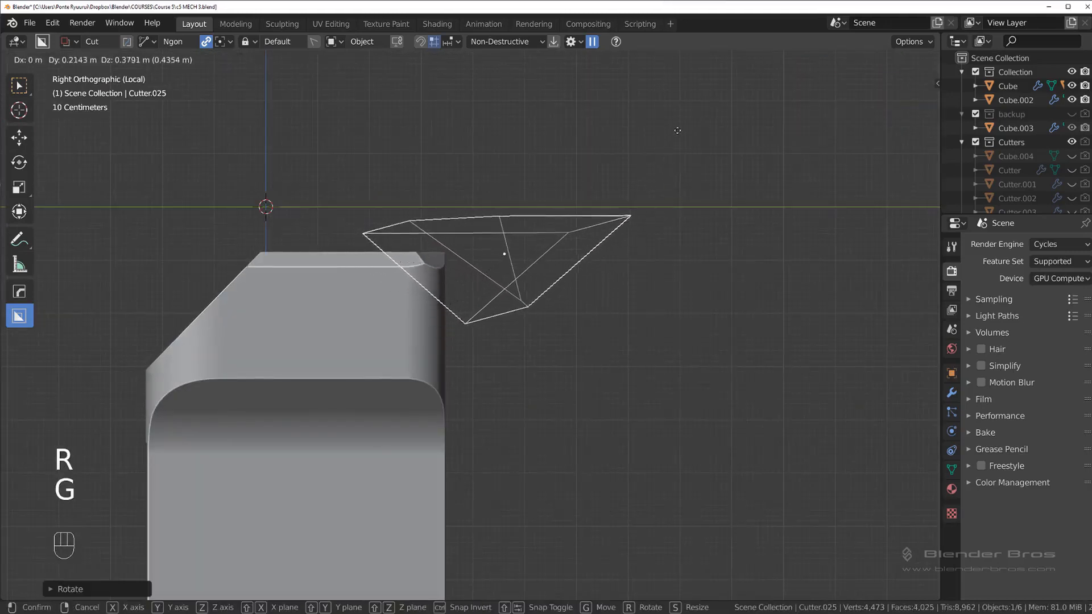
click(679, 138)
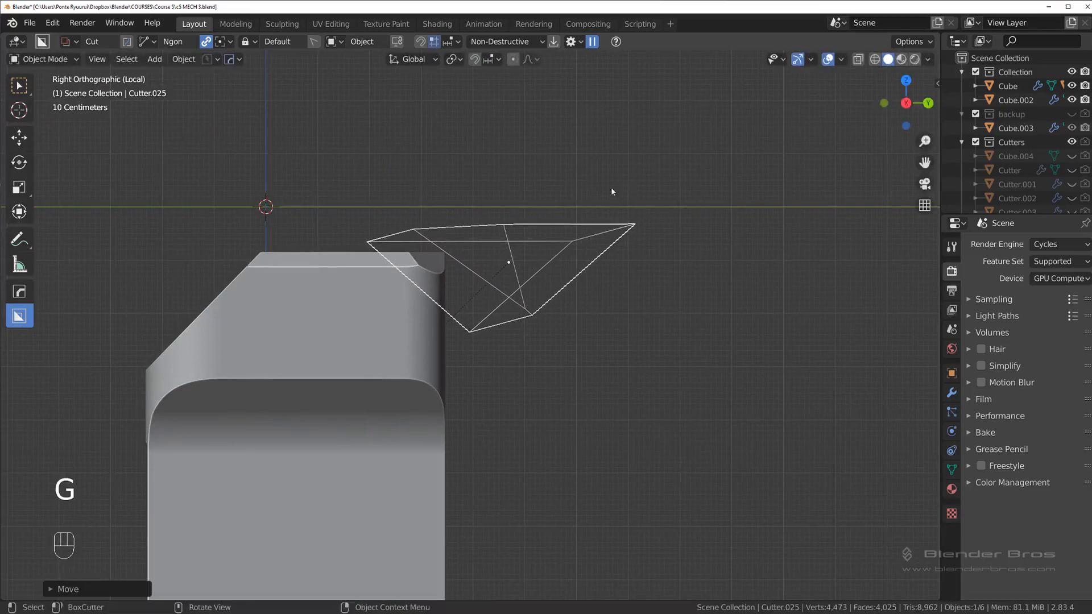
Scale up the corner cutter uniformly and lower it about 0.2 m in the right side view.
middle_drag(638, 191, 589, 224)
key(s)
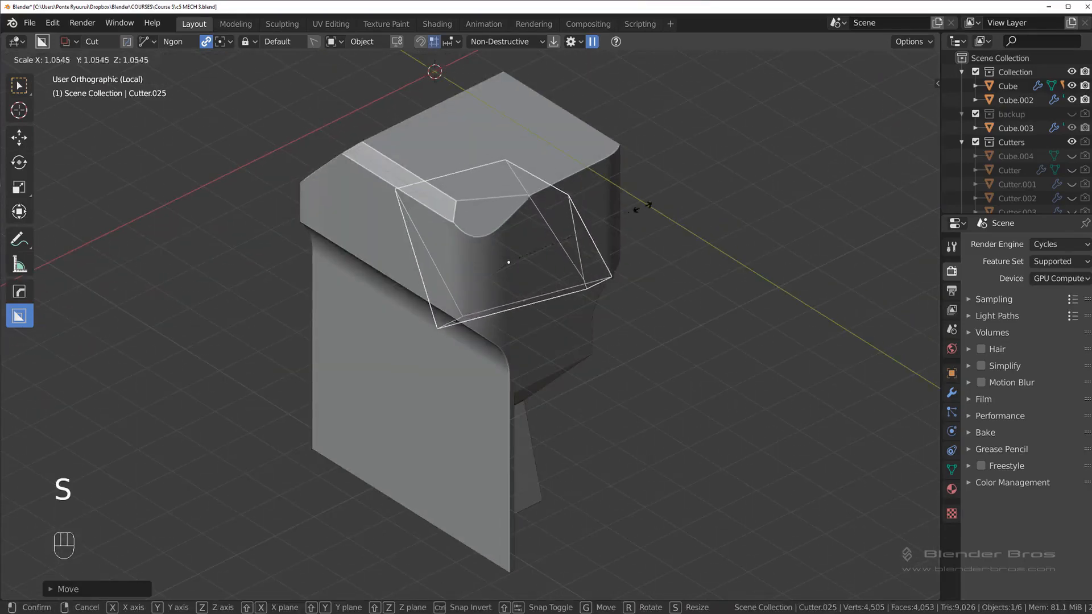
click(647, 205)
key(grave)
click(602, 171)
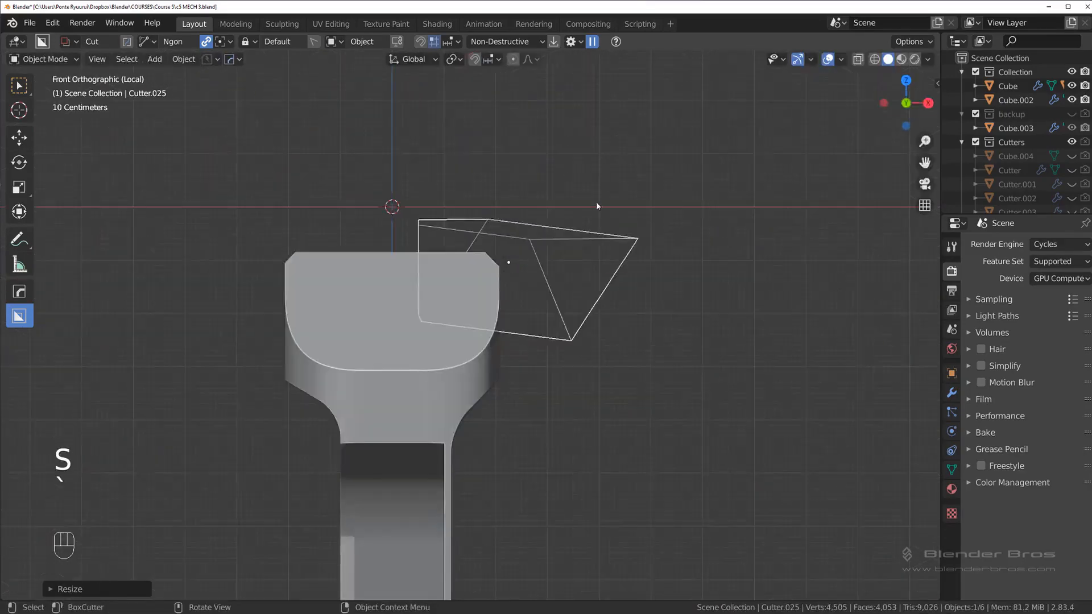
key(grave)
click(664, 207)
key(g)
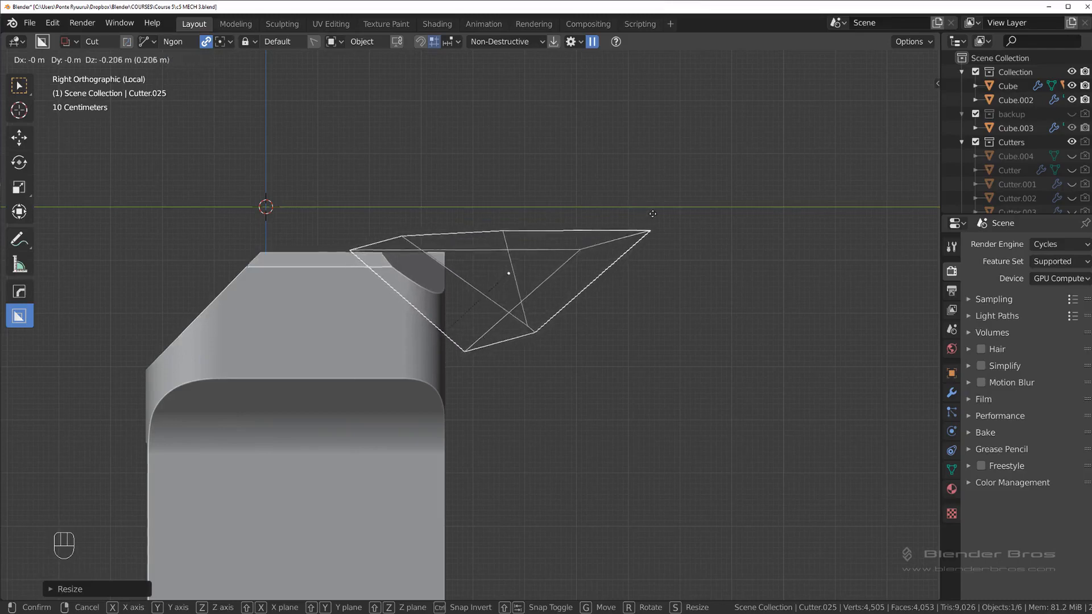
click(653, 212)
Rotate the corner cutter about 14° in the right side view and move it closer to the block.
key(r)
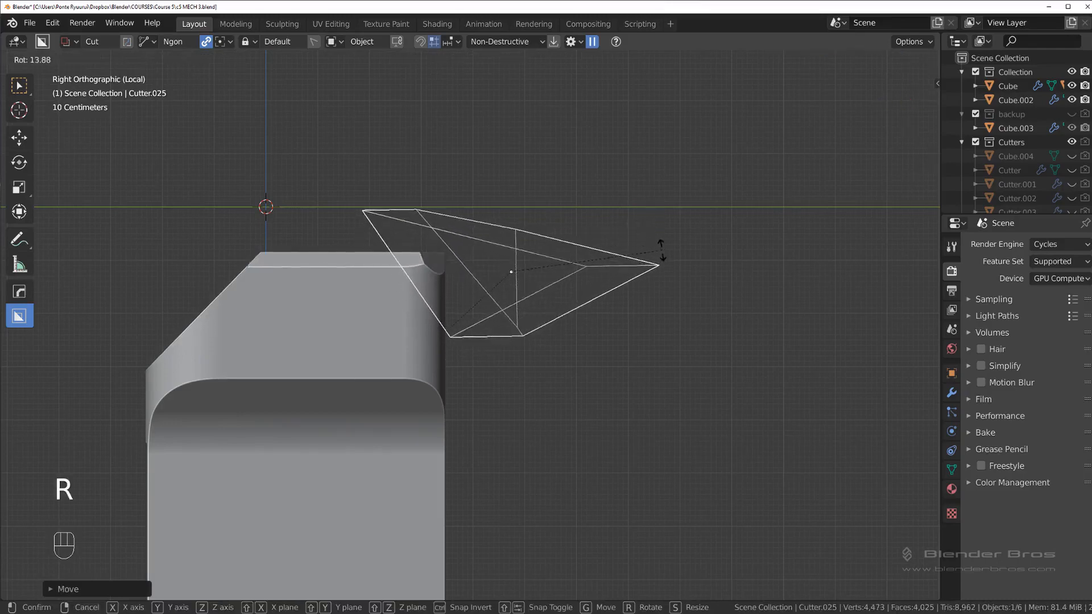
click(658, 238)
key(g)
click(644, 226)
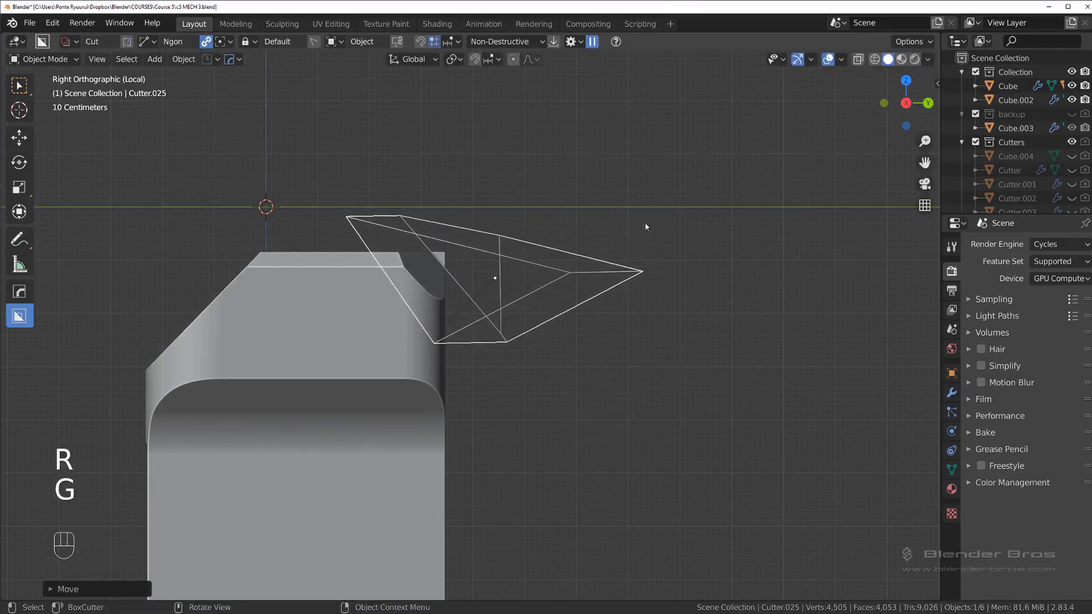
Move the corner cutter in top view to adjust where it cuts the block's +X/+Y corner.
click(578, 233)
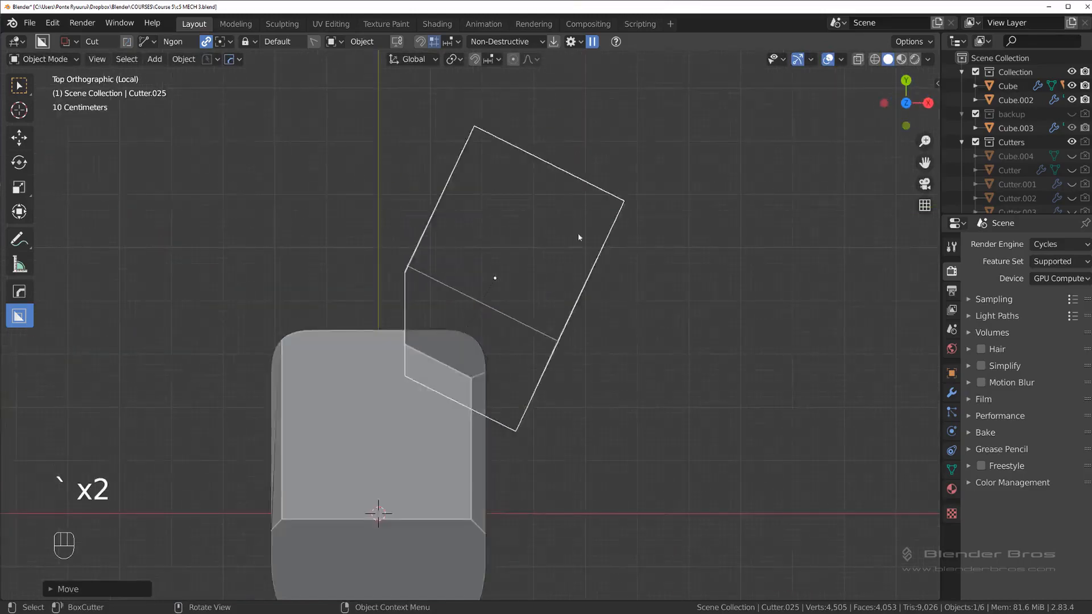
key(grave)
click(571, 261)
key(g)
scroll(570, 259, up, 1)
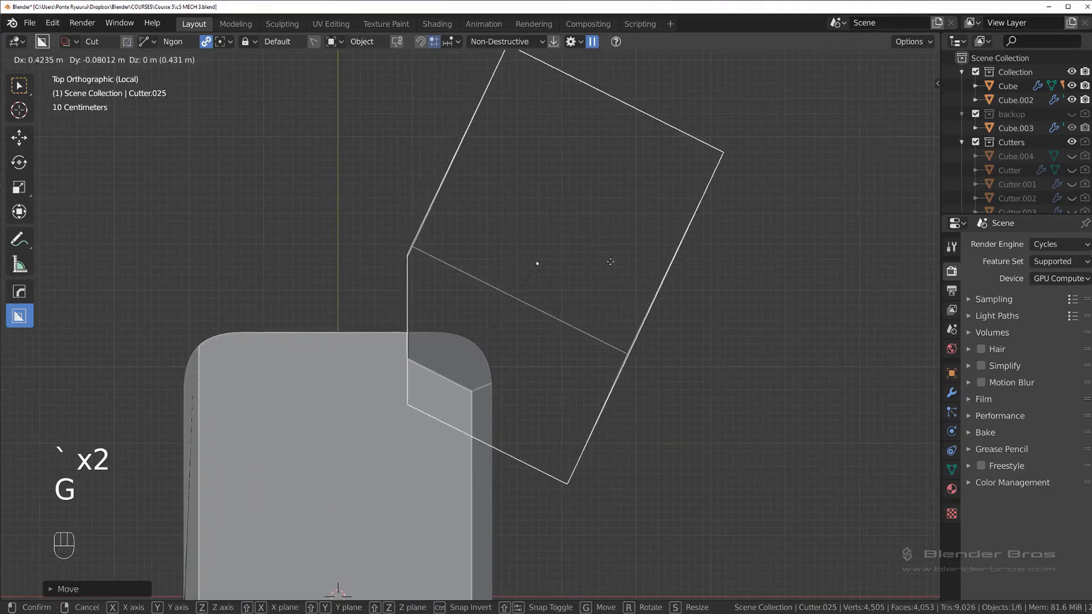
click(570, 240)
Leave local view and hide the Cutters collection.
middle_drag(569, 240, 498, 194)
key(shift+2)
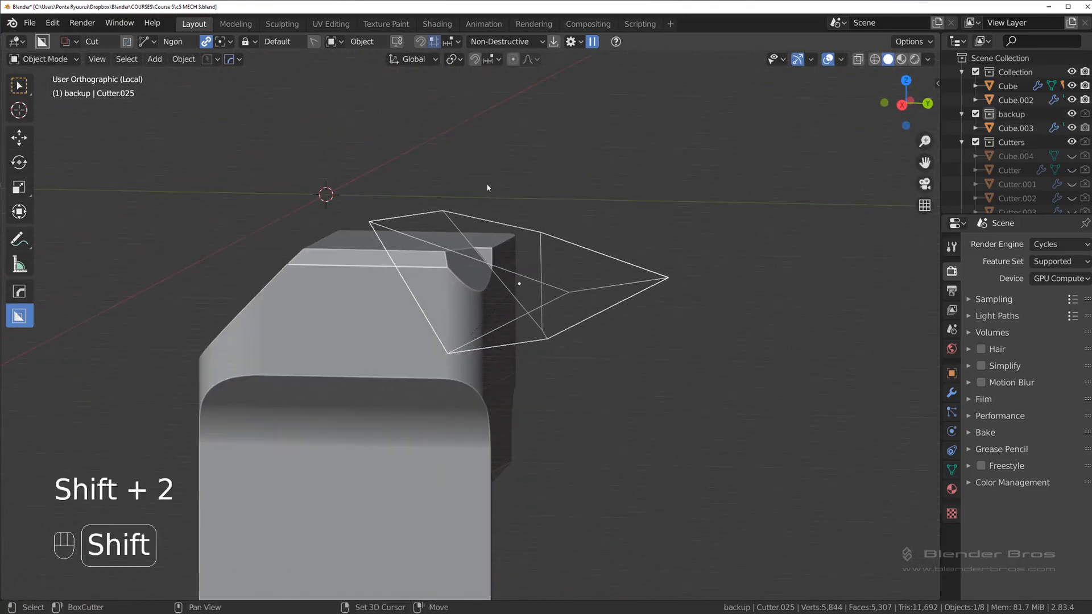
key(slash)
key(shift+2)
key(shift+2)
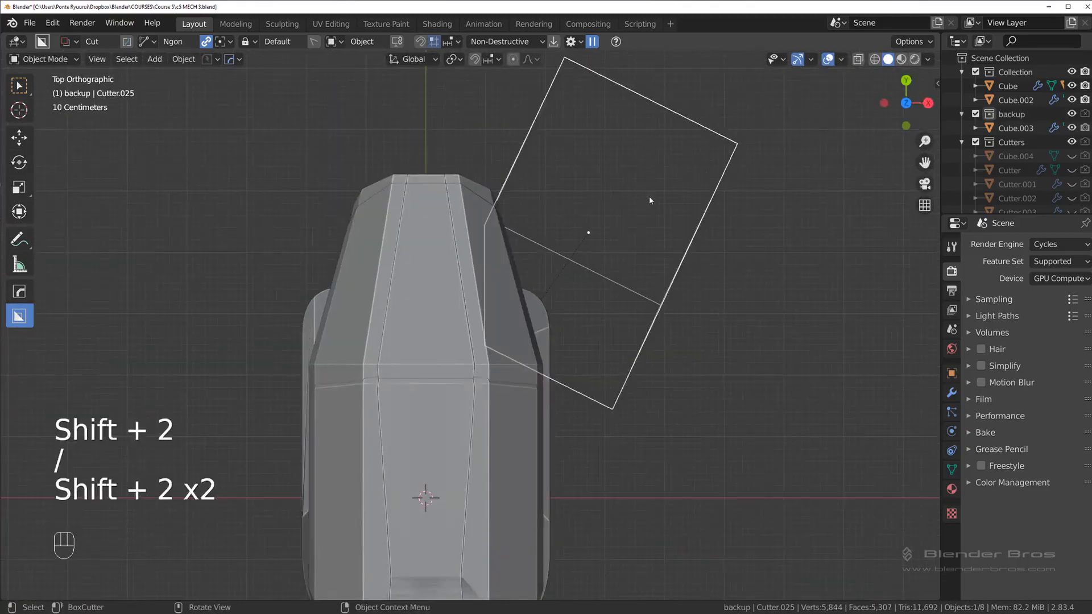
key(shift+3)
key(grave)
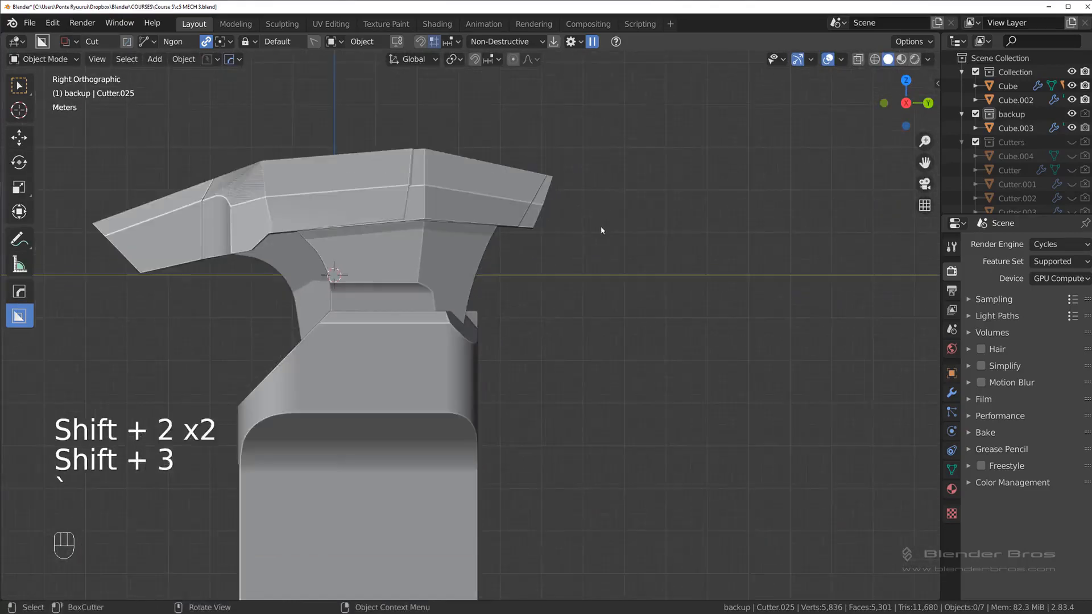
Hide the backup collection.
scroll(603, 231, up, 3)
middle_drag(603, 231, 563, 168)
scroll(563, 168, down, 2)
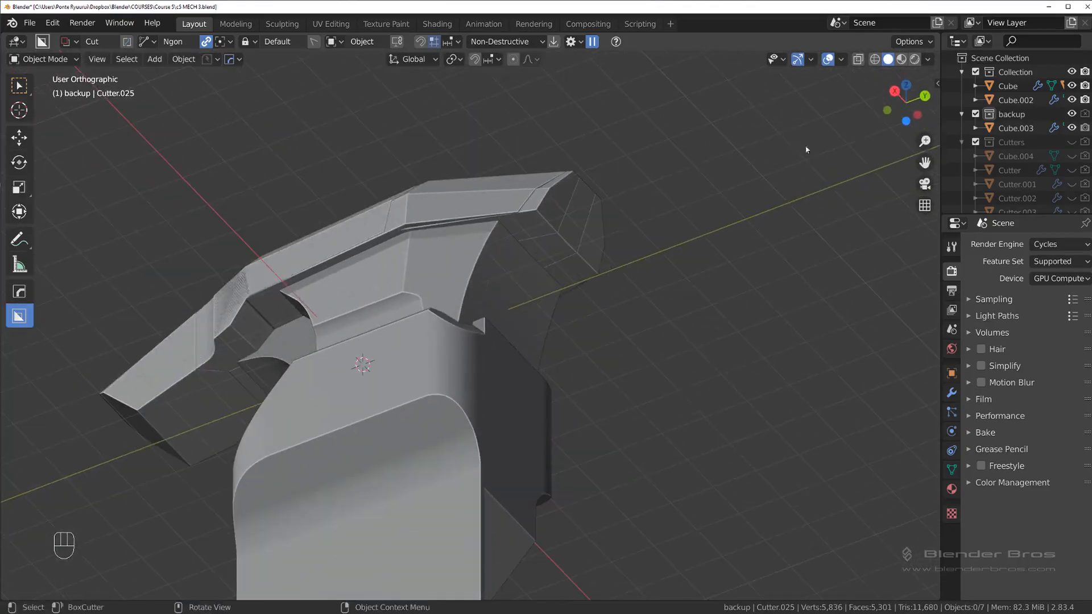
click(1070, 116)
key(grave)
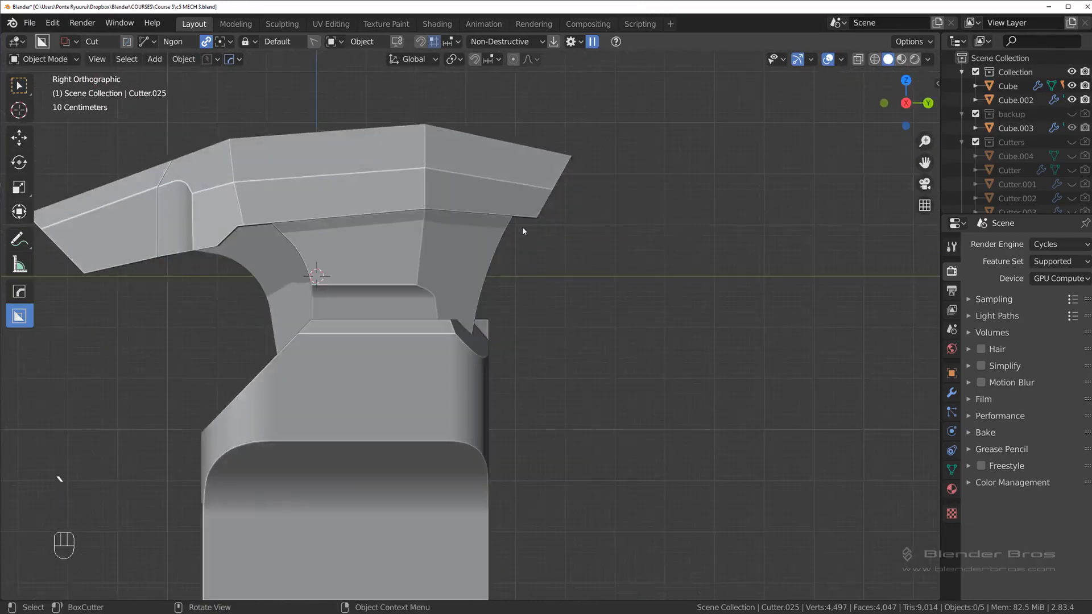
middle_drag(523, 231, 582, 316)
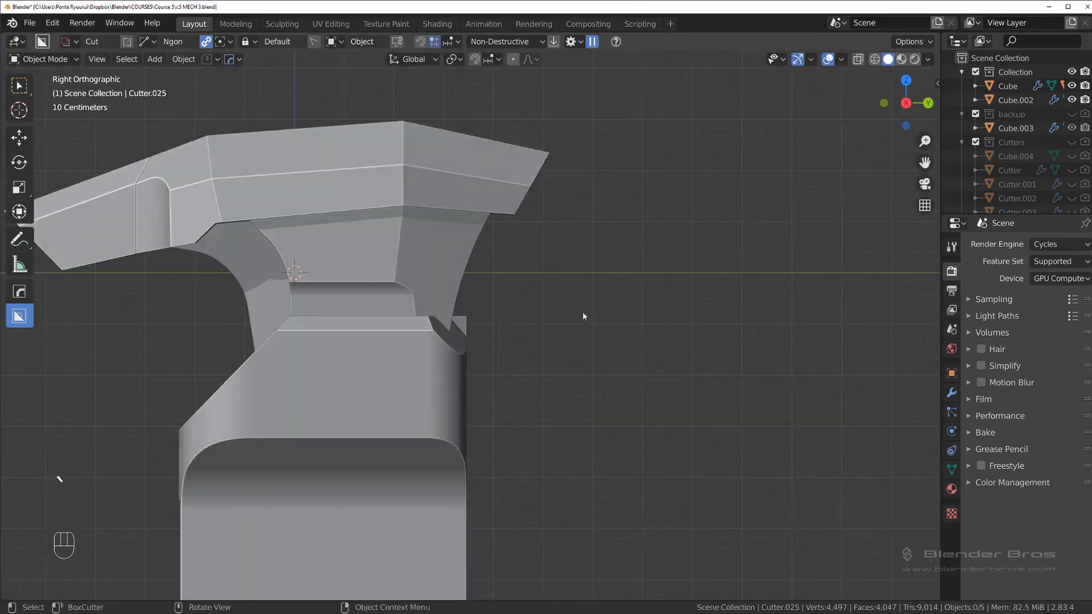
Select the block's corner cutter through HOps Bool Scroll and delete it.
click(469, 331)
key(q)
click(472, 330)
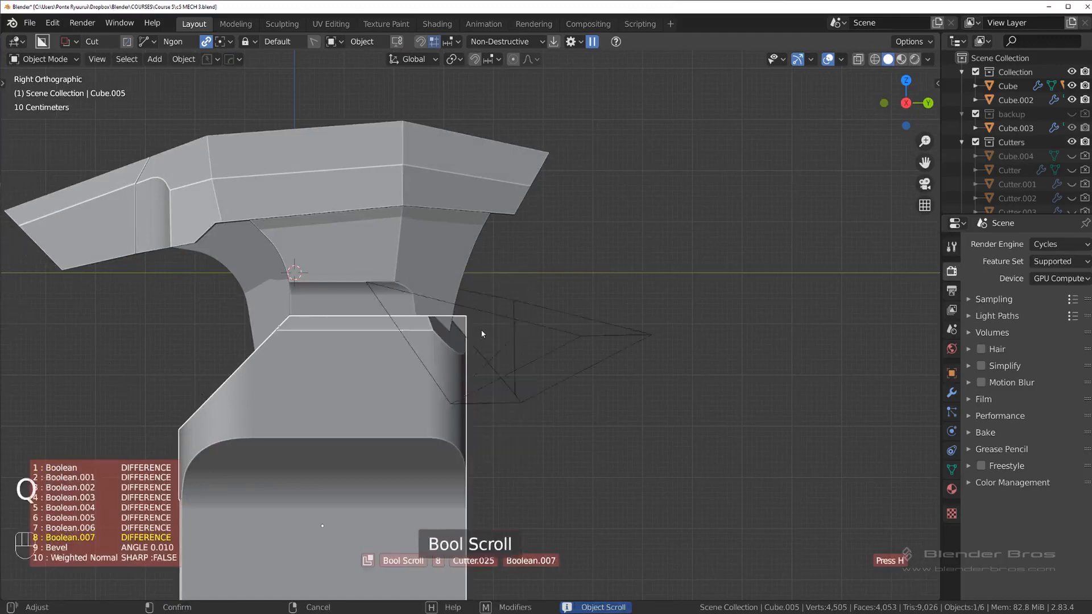
click(483, 325)
key(x)
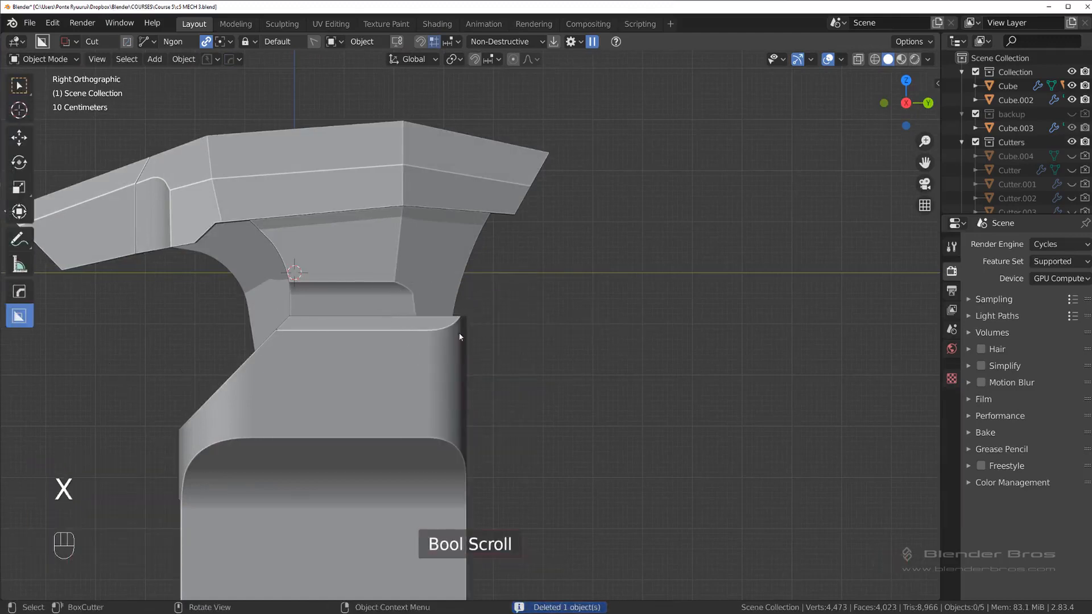
Cut the block's upper +Y edge with a BoxCutter Ngon about 2.6 by 2.4 with bevelled corners, drawn in the right side view.
mouse_move(423, 279)
mouse_down()
mouse_move(487, 357)
mouse_move(478, 363)
mouse_move(453, 273)
mouse_move(454, 338)
mouse_up()
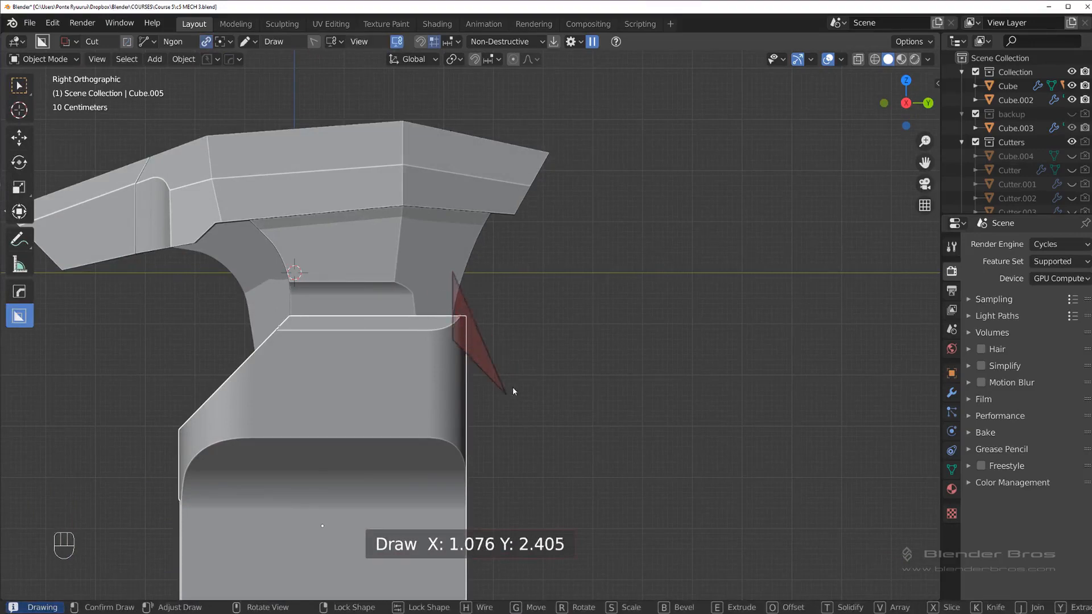
key(b)
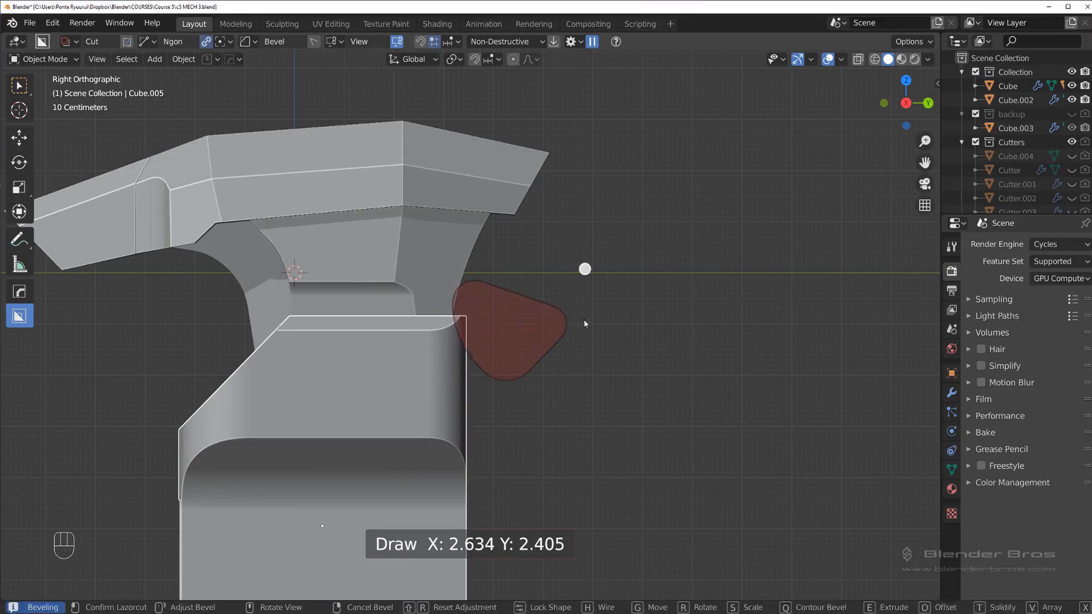
key(Tab)
click(489, 333)
mouse_move(490, 333)
middle_down()
mouse_move(456, 311)
mouse_move(406, 318)
mouse_move(436, 325)
mouse_move(488, 314)
middle_up()
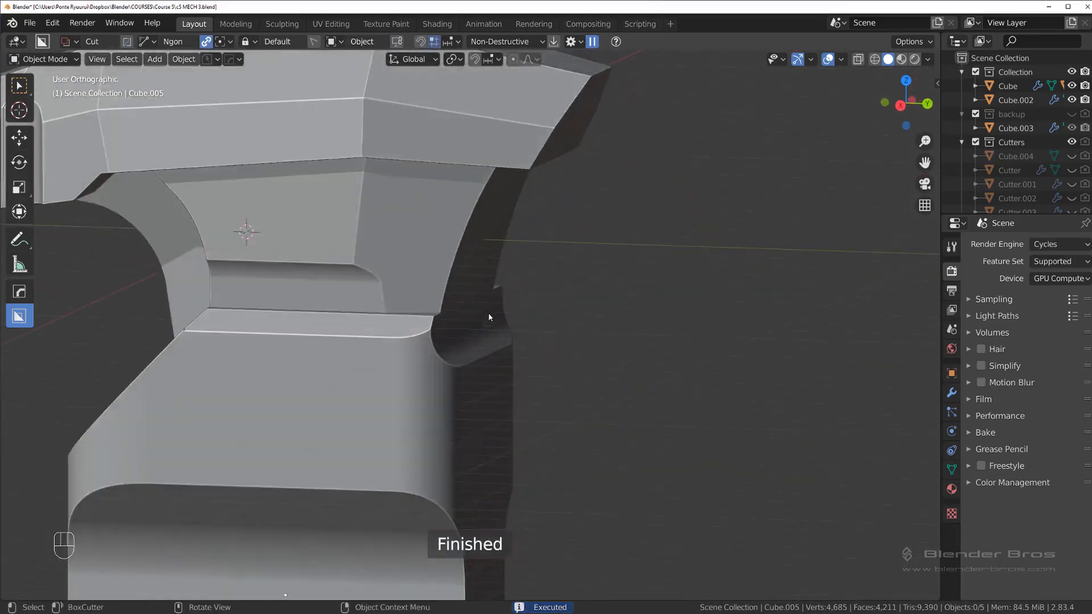
Select the cutter along the block's upper +X edge through HOps Bool Scroll.
scroll(488, 313, down, 1)
scroll(484, 305, up, 2)
scroll(461, 321, up, 2)
scroll(369, 330, down, 4)
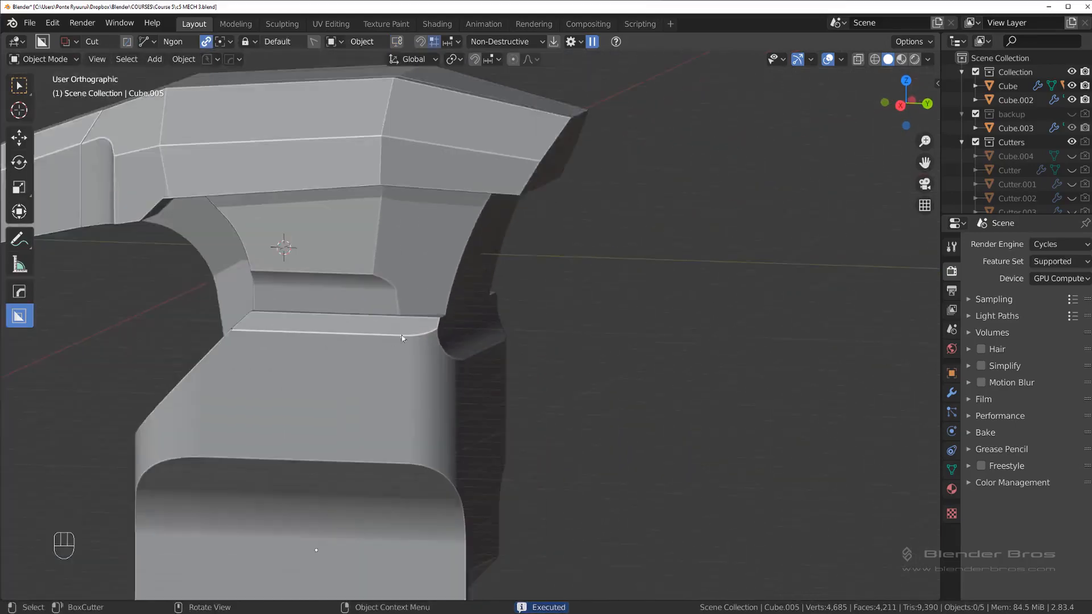
middle_drag(401, 332, 464, 342)
scroll(419, 335, down, 3)
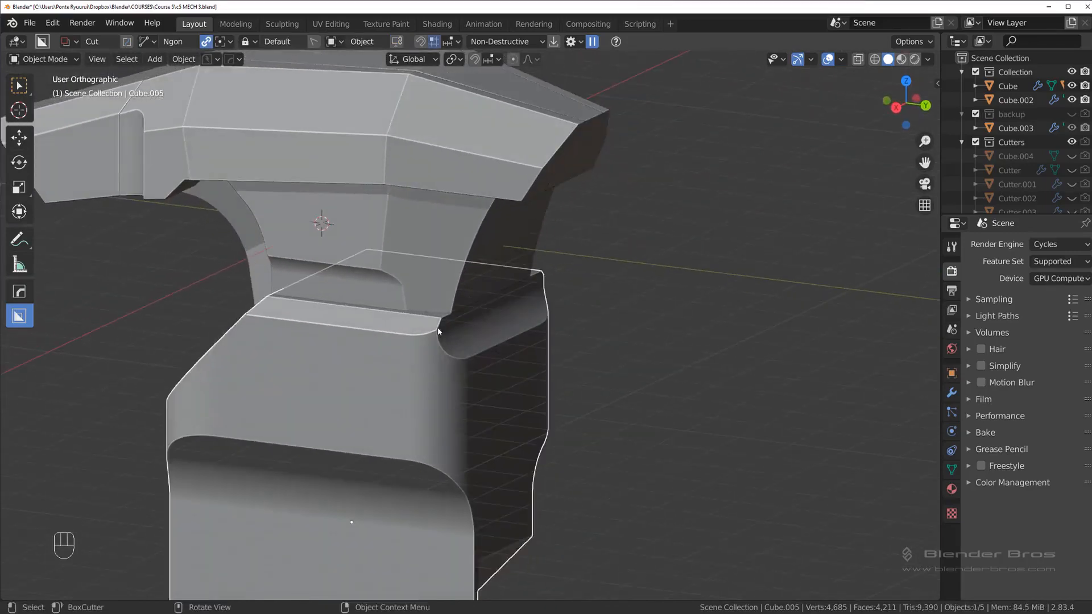
key(q)
click(439, 330)
scroll(437, 332, up, 1)
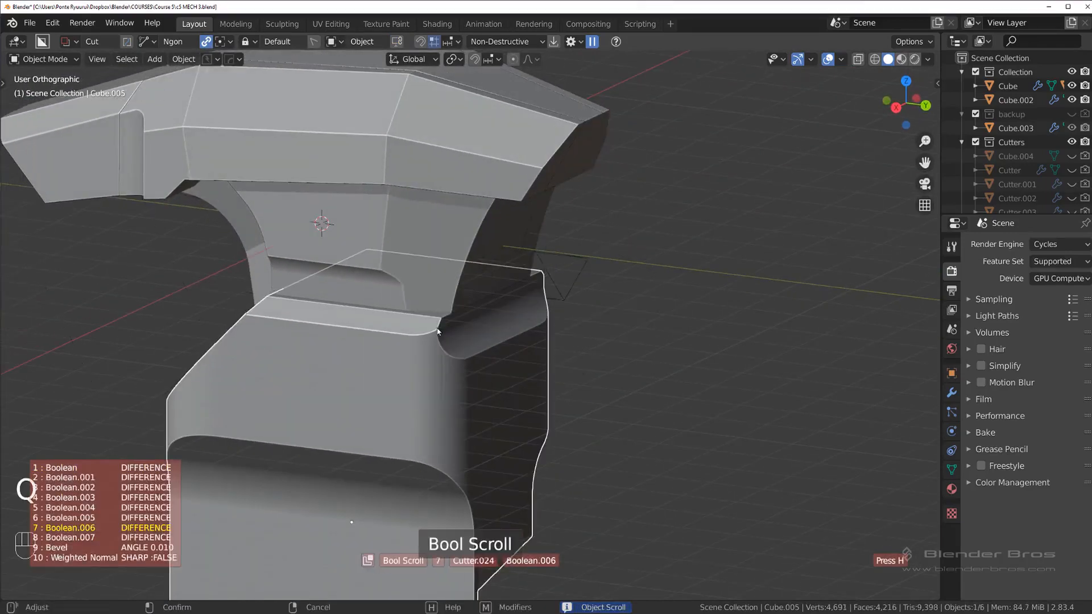
click(437, 331)
In the right side view, rotate the edge cutter about 7° and move it about 0.7 m toward -Y.
scroll(437, 332, down, 3)
key(grave)
scroll(603, 294, up, 3)
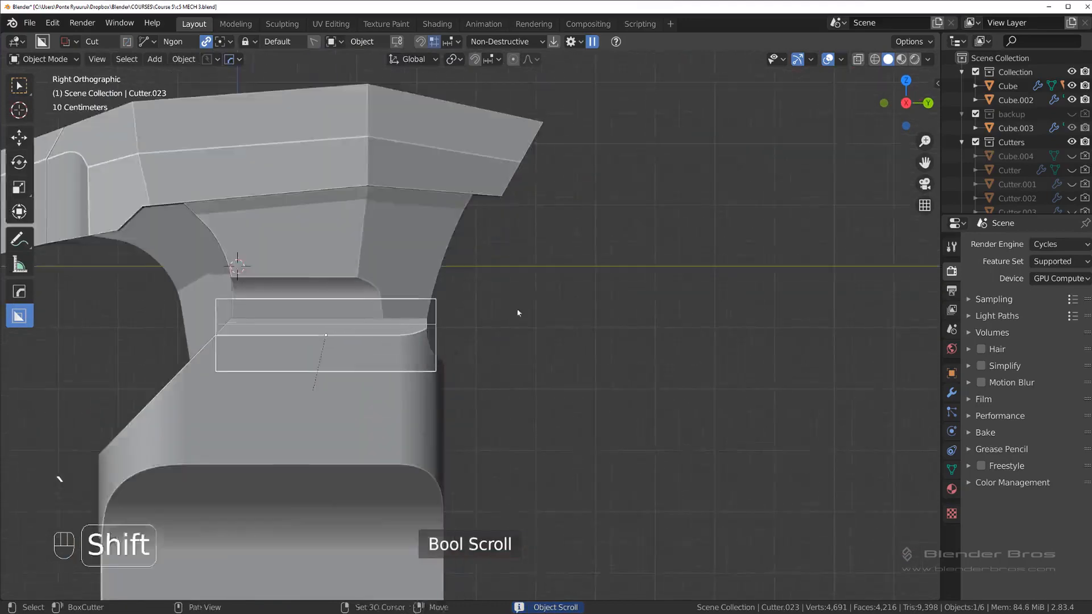
shift+middle_drag(517, 322, 657, 274)
scroll(659, 279, up, 1)
key(r)
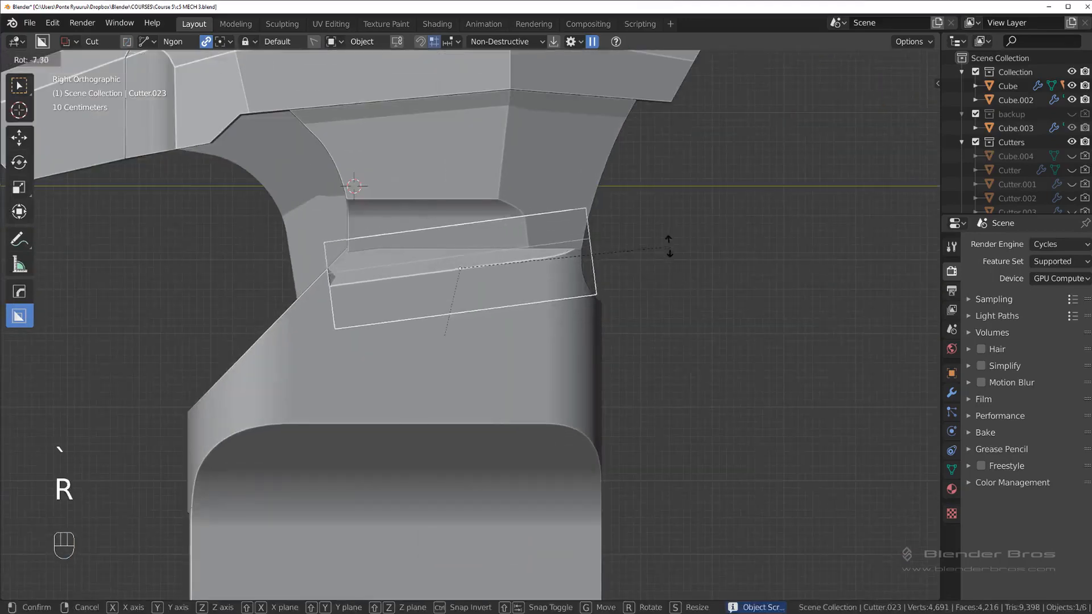
click(670, 243)
key(g)
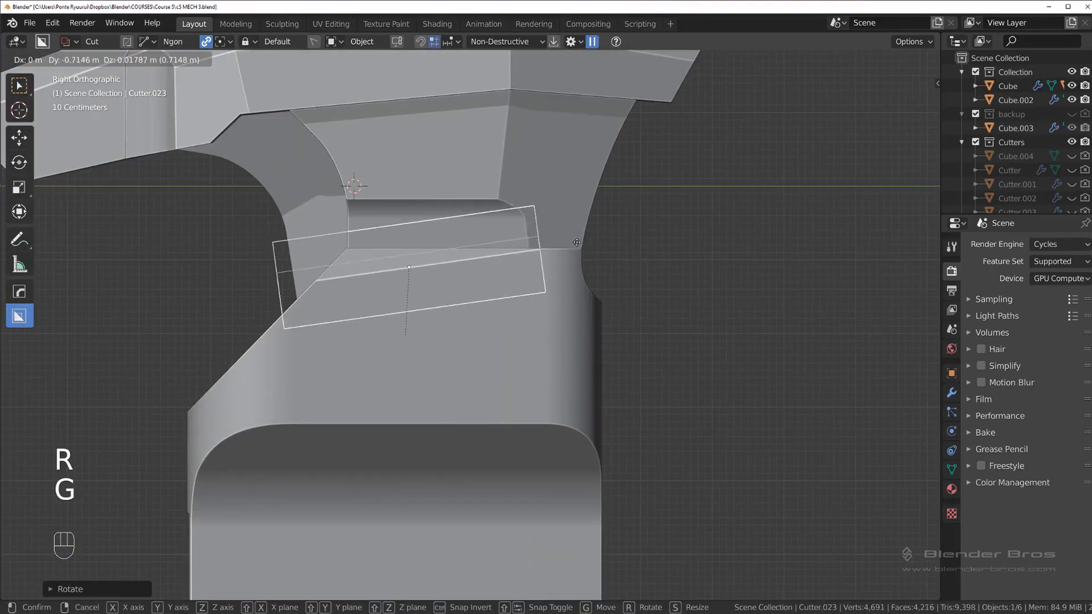
click(577, 246)
In the front view, rotate the edge cutter about 4.5° and reposition it against the block's upper +X corner.
scroll(577, 247, down, 3)
middle_drag(577, 246, 466, 290)
scroll(379, 208, up, 3)
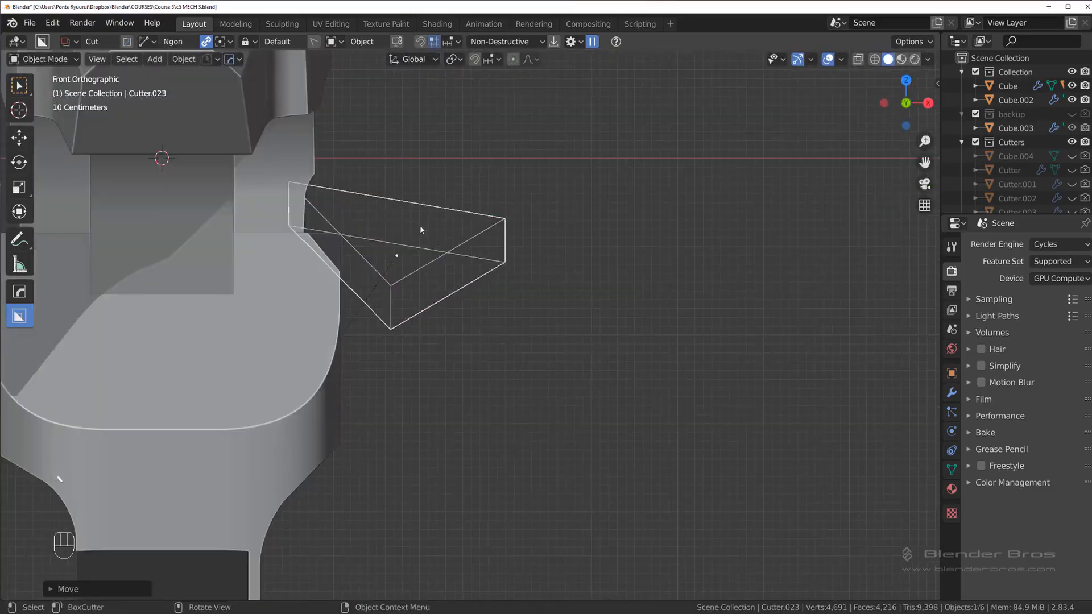
key(g)
key(r)
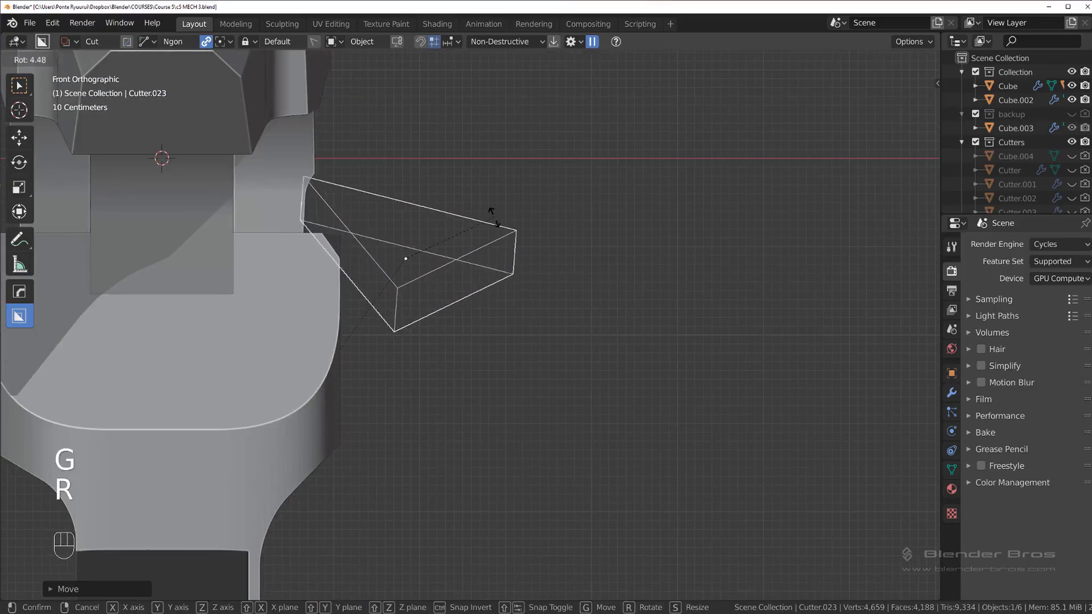
key(g)
click(438, 221)
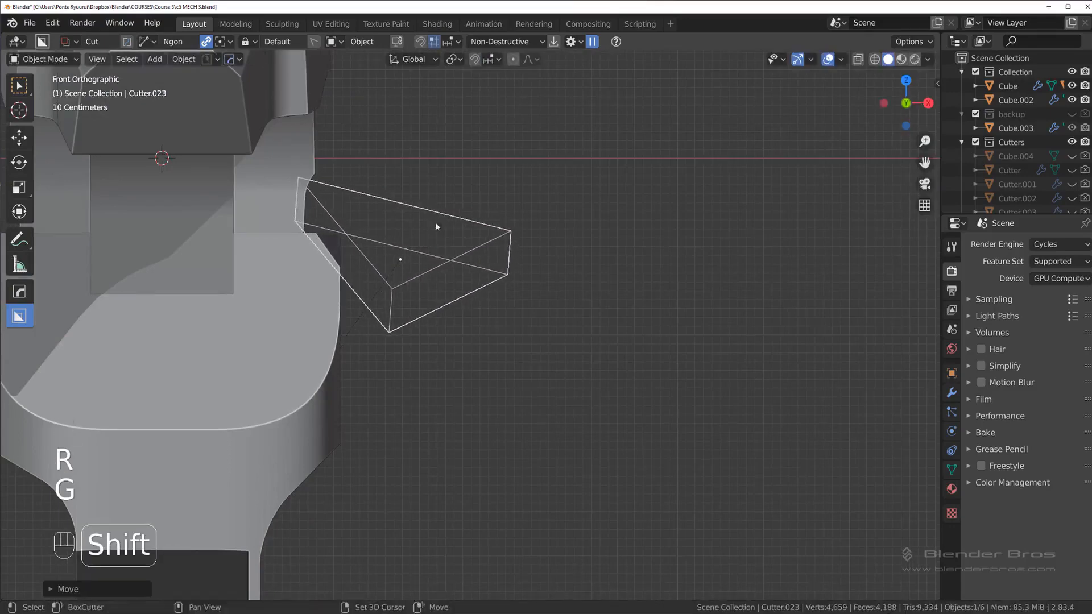
Hide the Cutters collection.
middle_drag(435, 222, 501, 218)
key(shift+3)
key(grave)
scroll(479, 285, down, 2)
scroll(510, 256, up, 3)
shift+middle_drag(521, 264, 511, 288)
scroll(529, 291, down, 3)
key(grave)
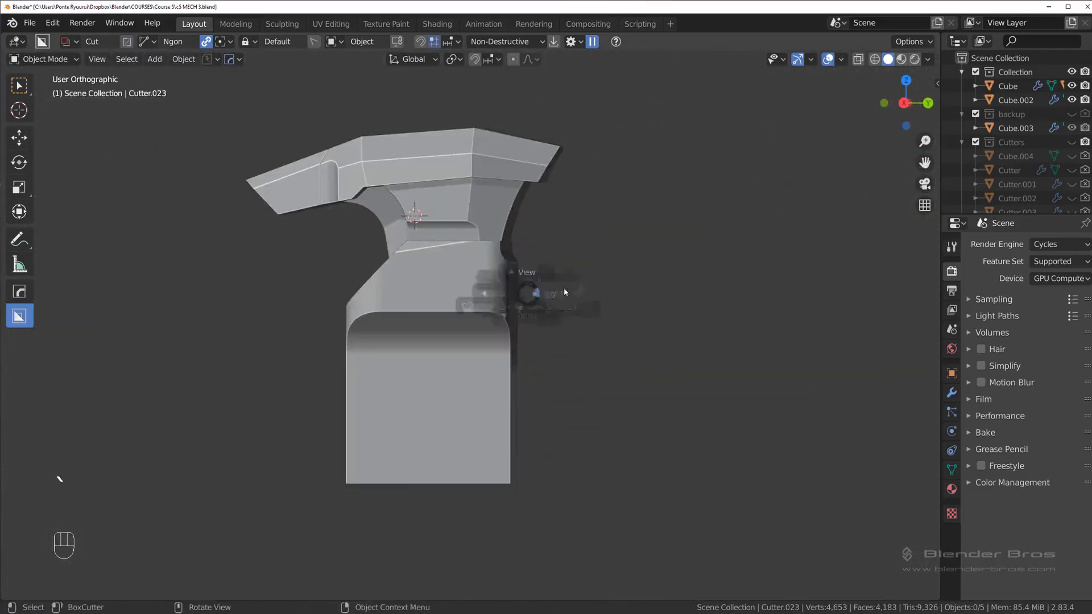
Select the block's lower -Y side cutter through HOps Bool Scroll and widen it along X beyond the block.
middle_drag(401, 358, 481, 357)
click(373, 332)
key(q)
click(373, 330)
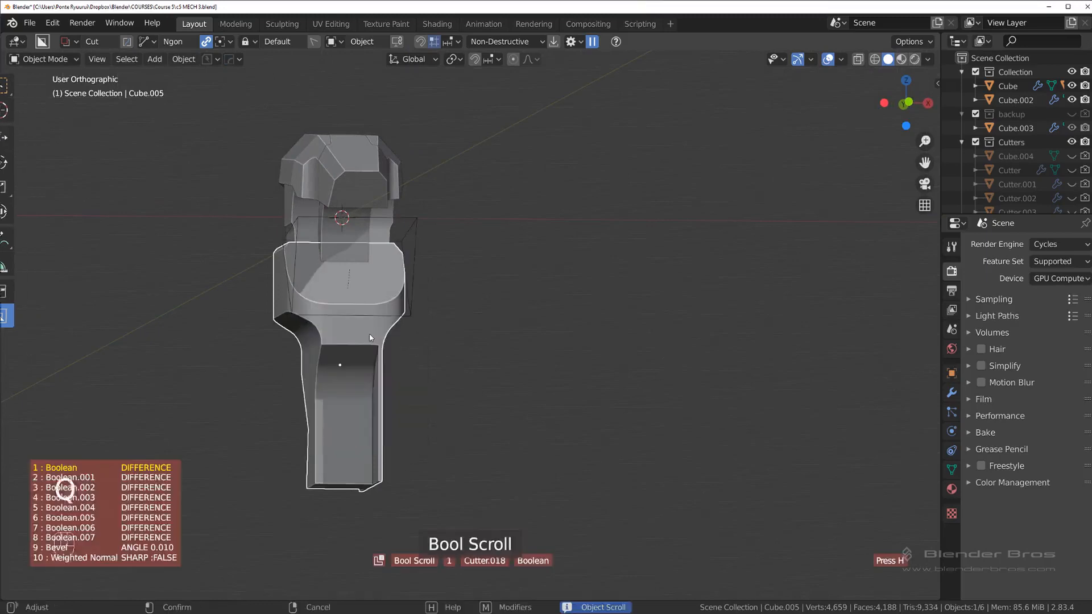
scroll(370, 333, down, 4)
scroll(369, 334, up, 1)
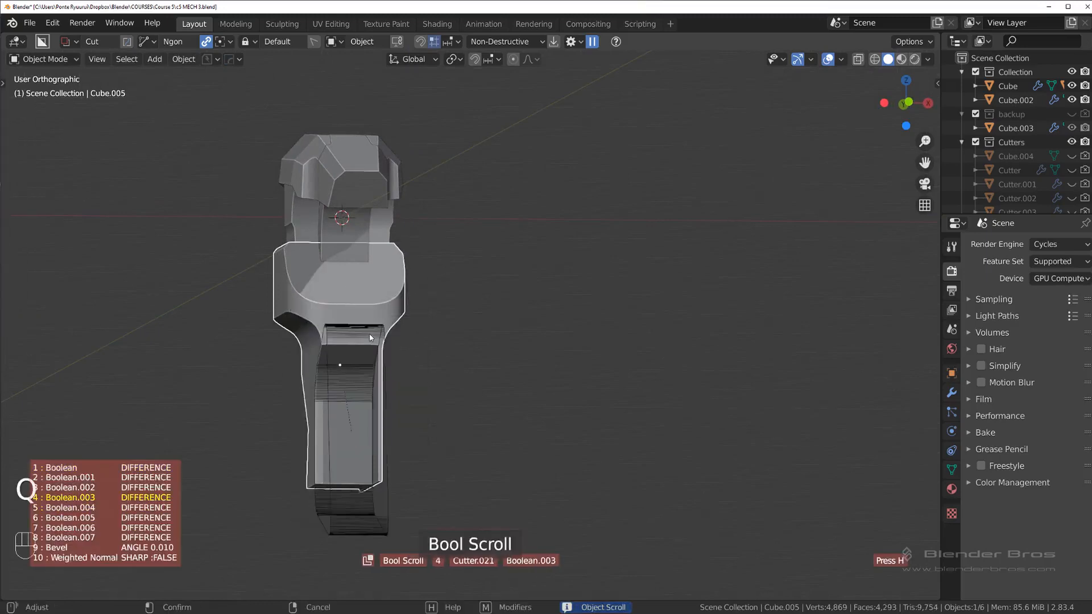
click(370, 333)
key(s)
key(x)
click(597, 366)
Select the block's lower +Y side cutter through HOps Bool Scroll and widen it along X beyond the block.
key(grave)
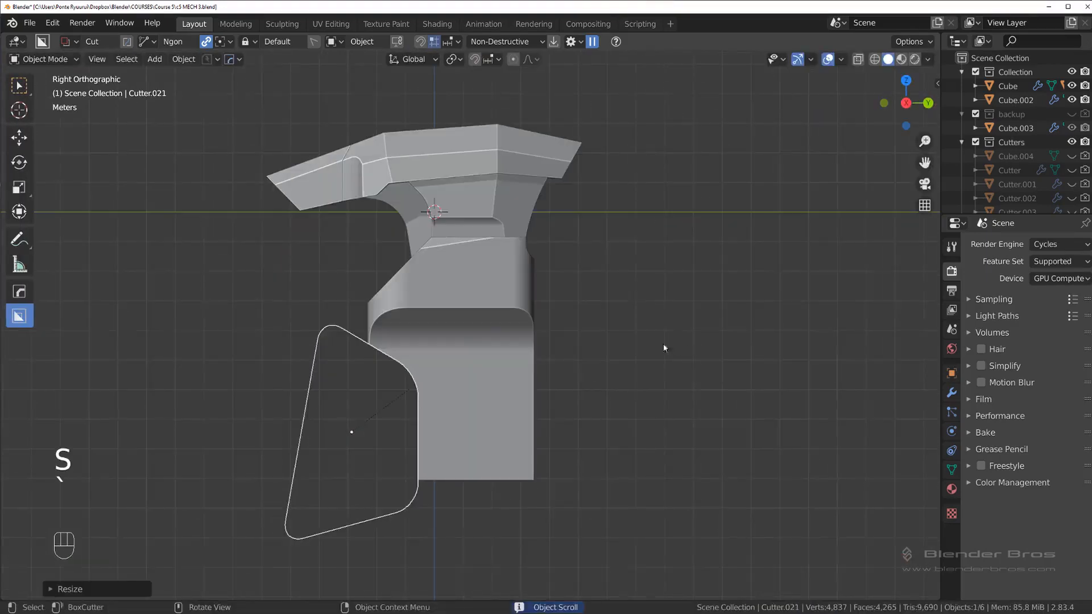
click(432, 409)
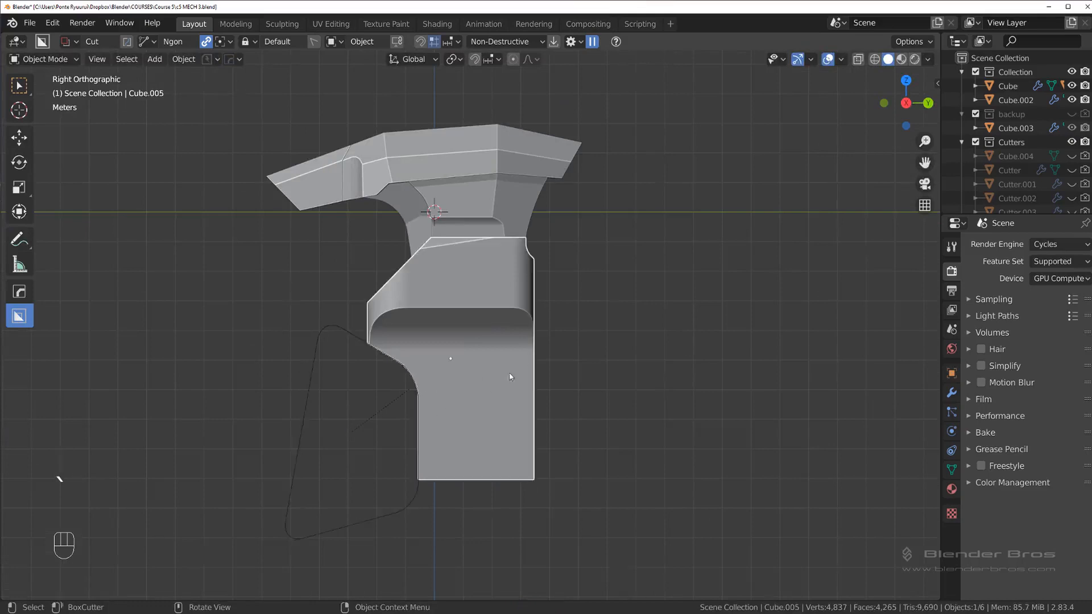
middle_drag(510, 377, 432, 385)
key(q)
click(476, 366)
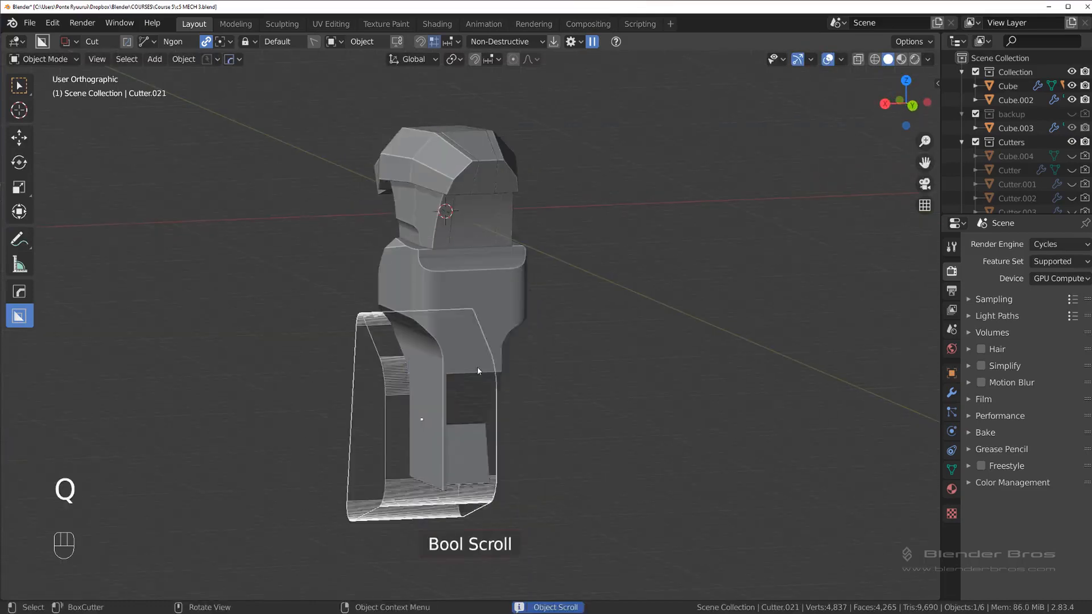
scroll(476, 367, down, 2)
click(477, 366)
key(q)
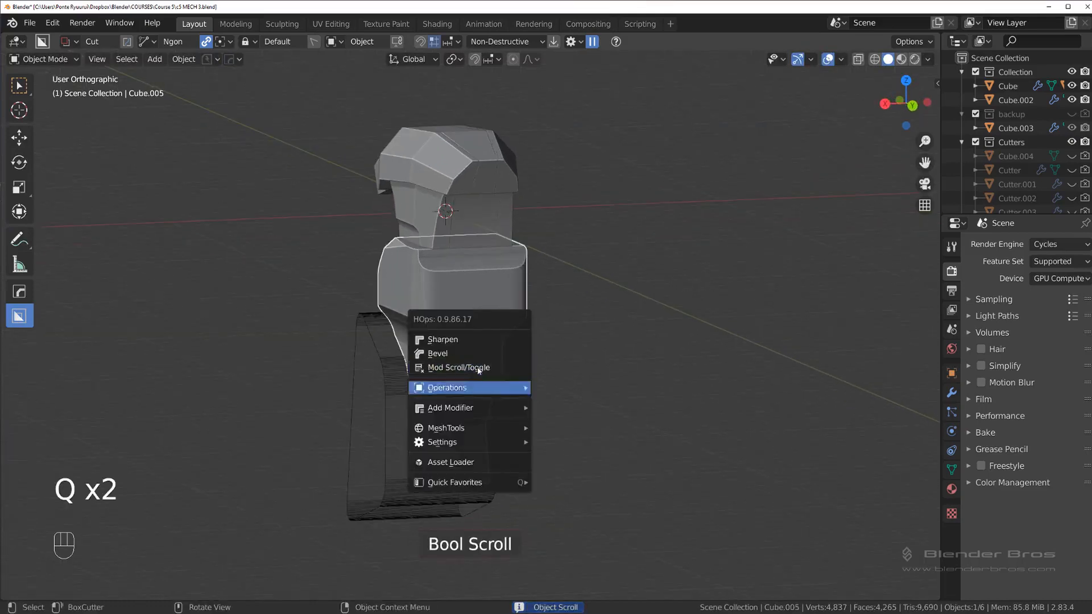
click(474, 367)
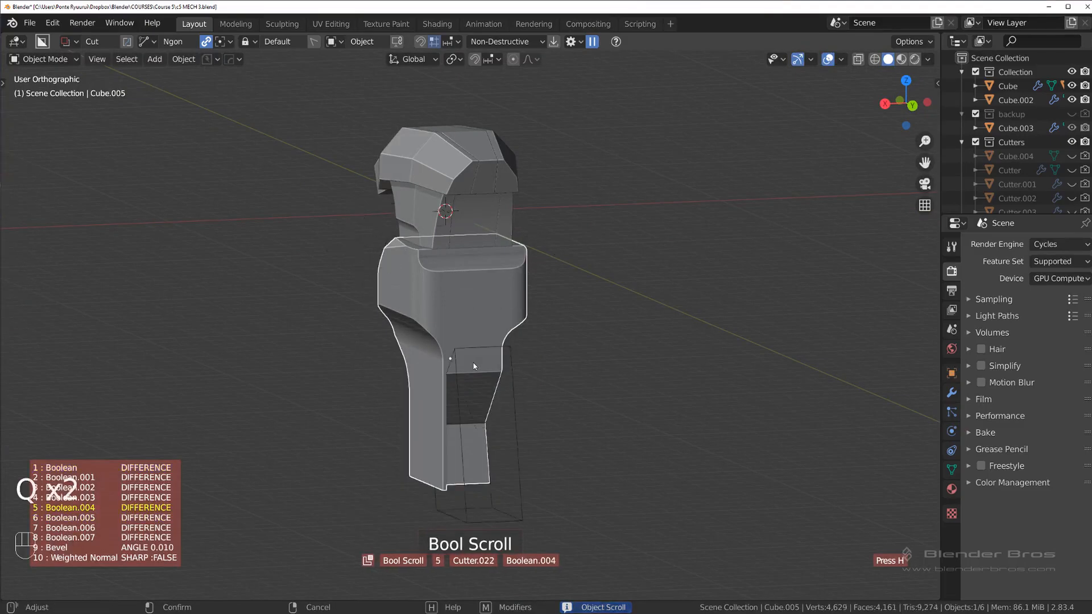
click(473, 363)
key(s)
key(x)
click(605, 374)
In the right side view, cut off the block's lower part with a BoxCutter Box about 8.3 by 4.3.
key(grave)
click(563, 336)
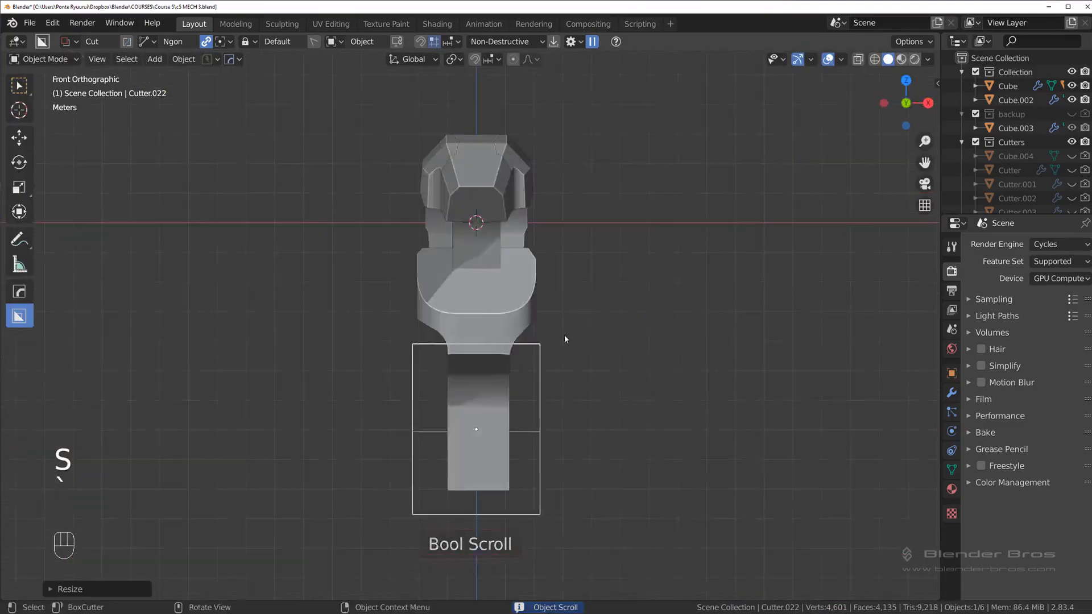
key(grave)
shift+middle_drag(521, 352, 530, 302)
click(443, 324)
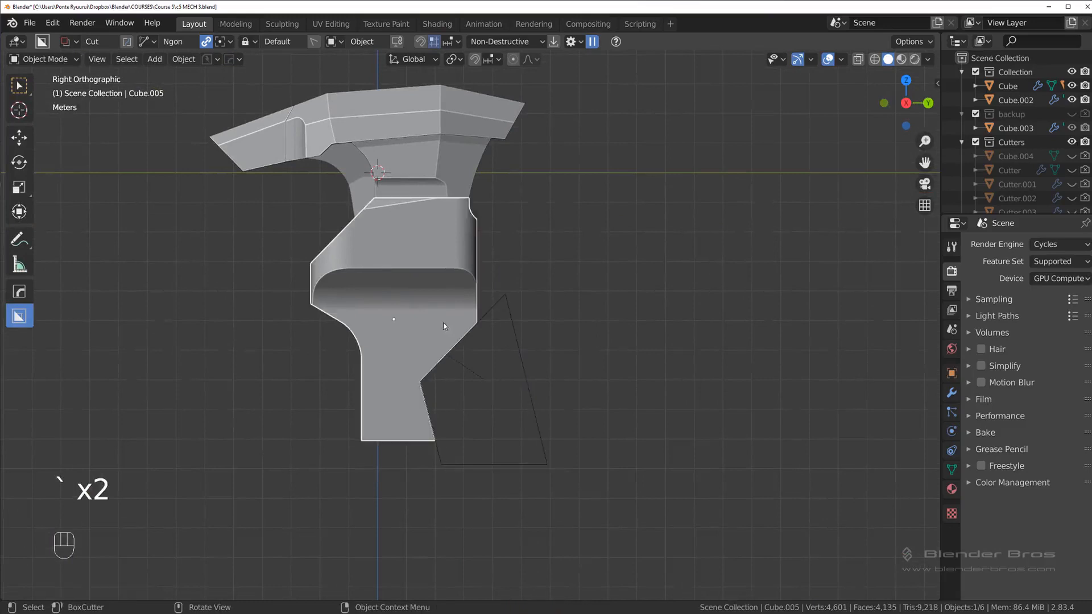
key(d)
click(477, 360)
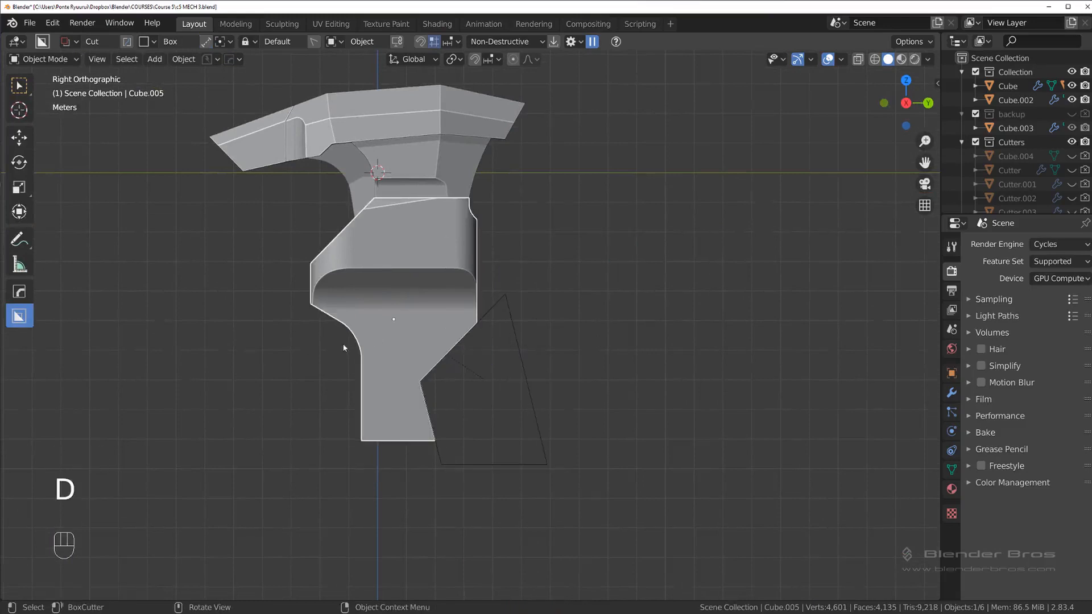
drag(344, 347, 579, 469)
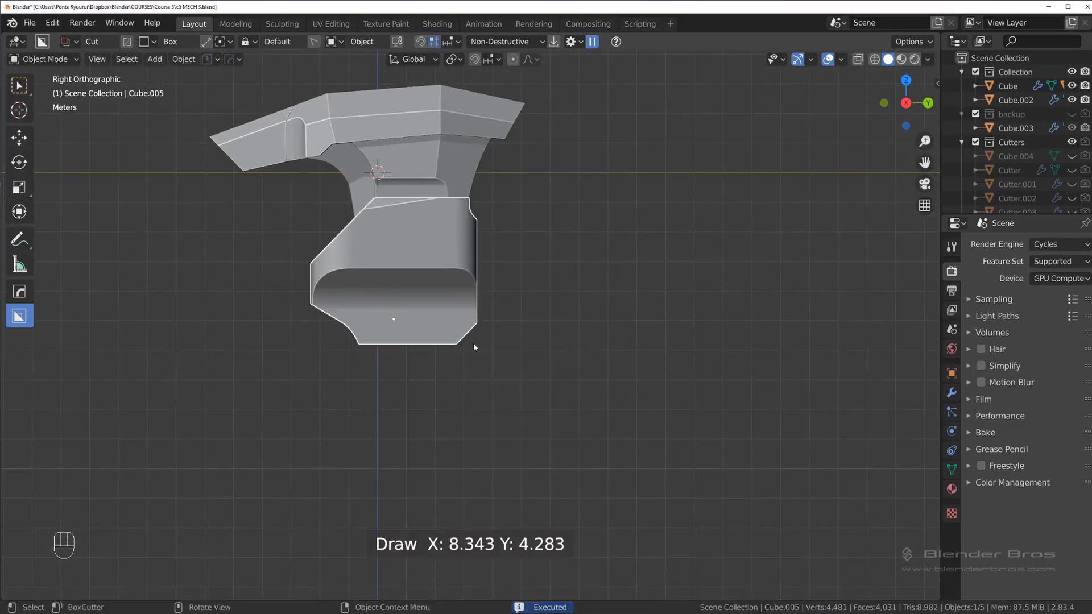
Examine the shortened block's shape from the front, the right side and an angled view.
scroll(470, 329, up, 2)
middle_drag(465, 311, 550, 299)
scroll(551, 285, down, 2)
key(grave)
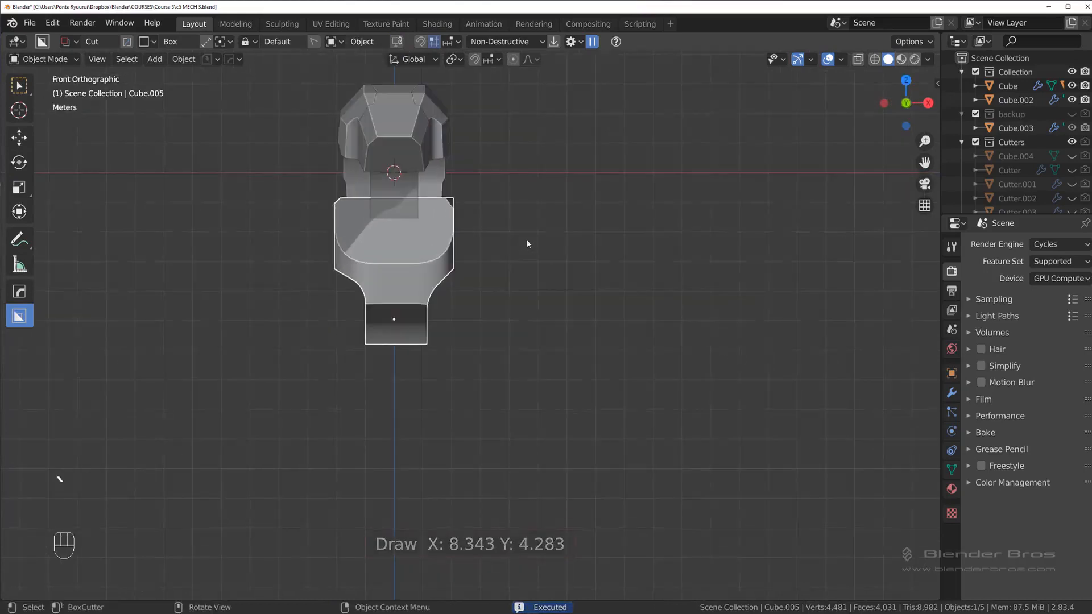
scroll(527, 241, up, 2)
shift+middle_drag(514, 201, 540, 246)
key(grave)
scroll(599, 273, down, 1)
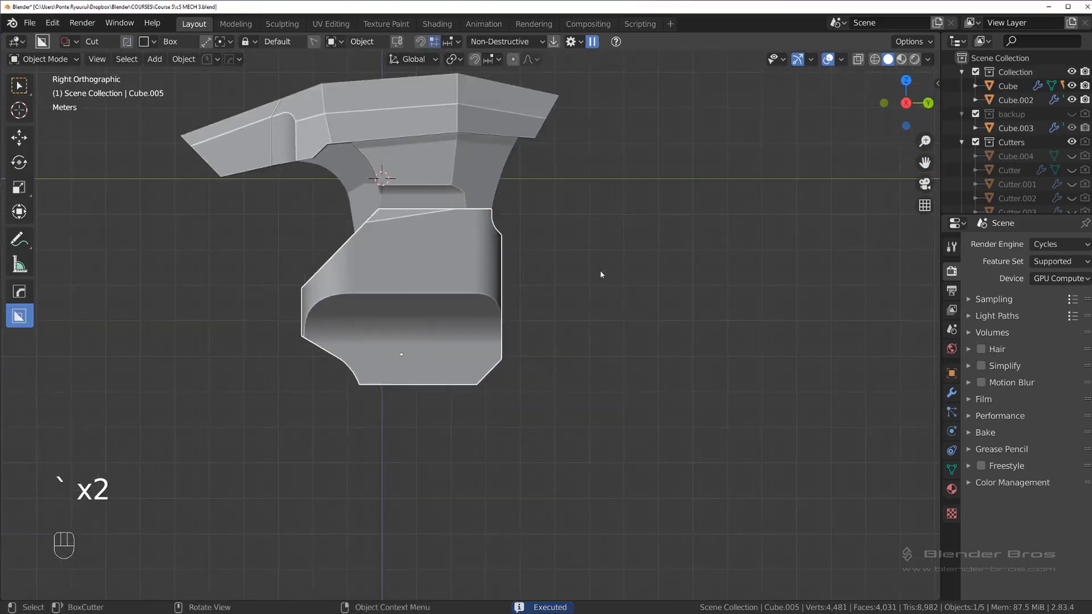
shift+middle_drag(607, 287, 720, 303)
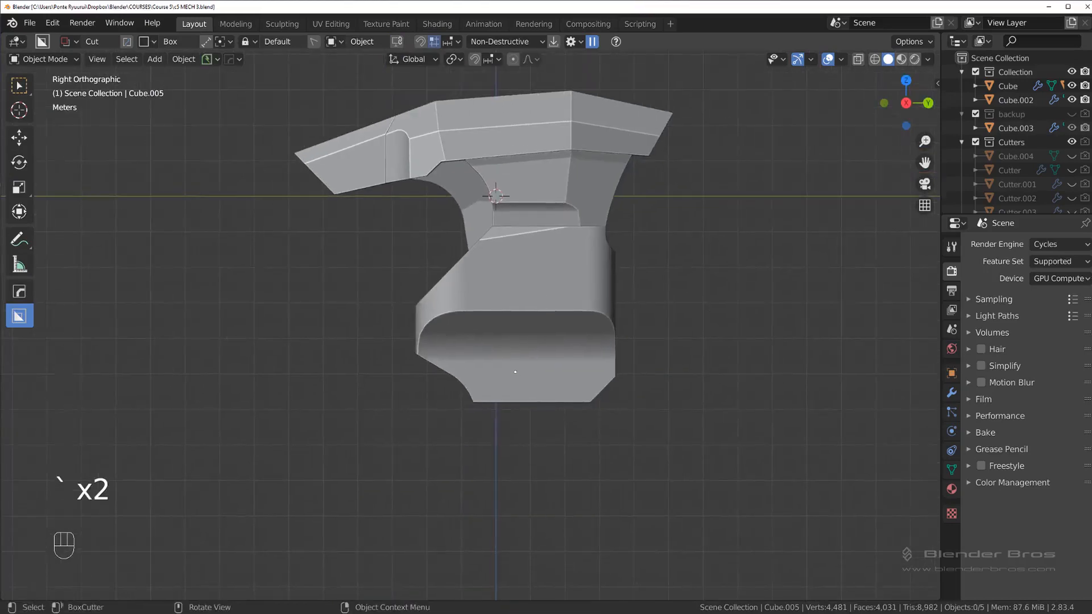
middle_drag(531, 312, 523, 290)
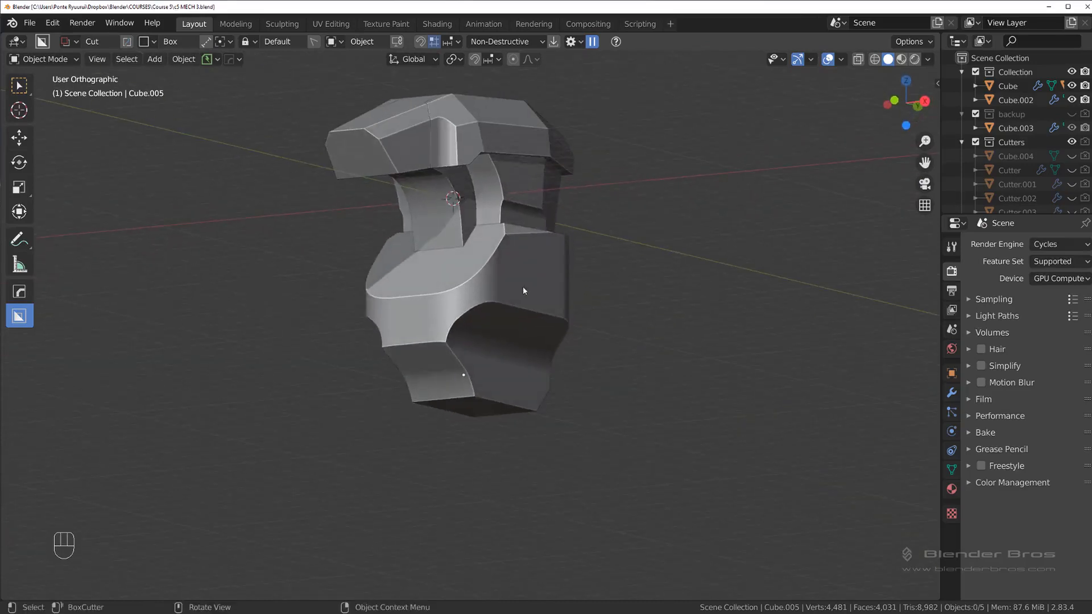
Select the block's +X side cutter through HOps Bool Scroll and shift its boolean to split the cut-away side into a separate piece.
key(q)
click(503, 289)
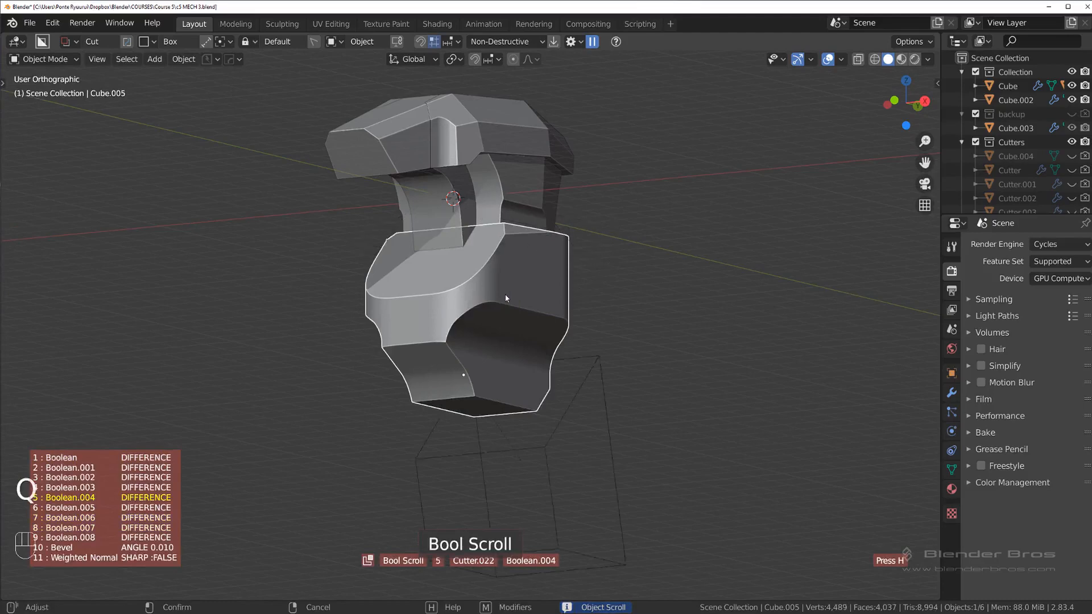
scroll(506, 298, up, 3)
click(506, 297)
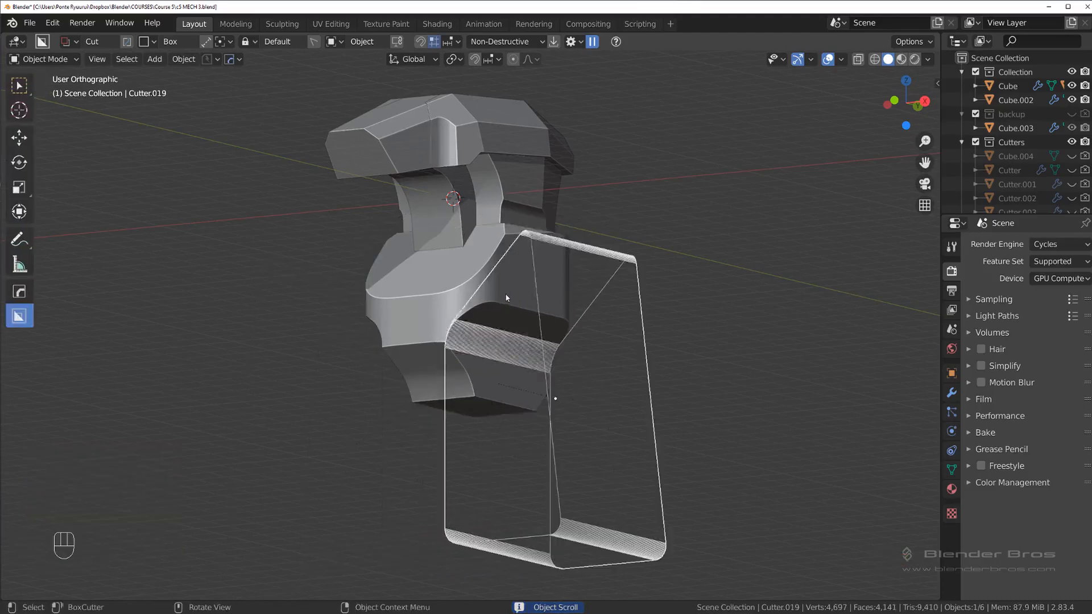
key(q)
click(513, 316)
middle_drag(518, 314, 496, 246)
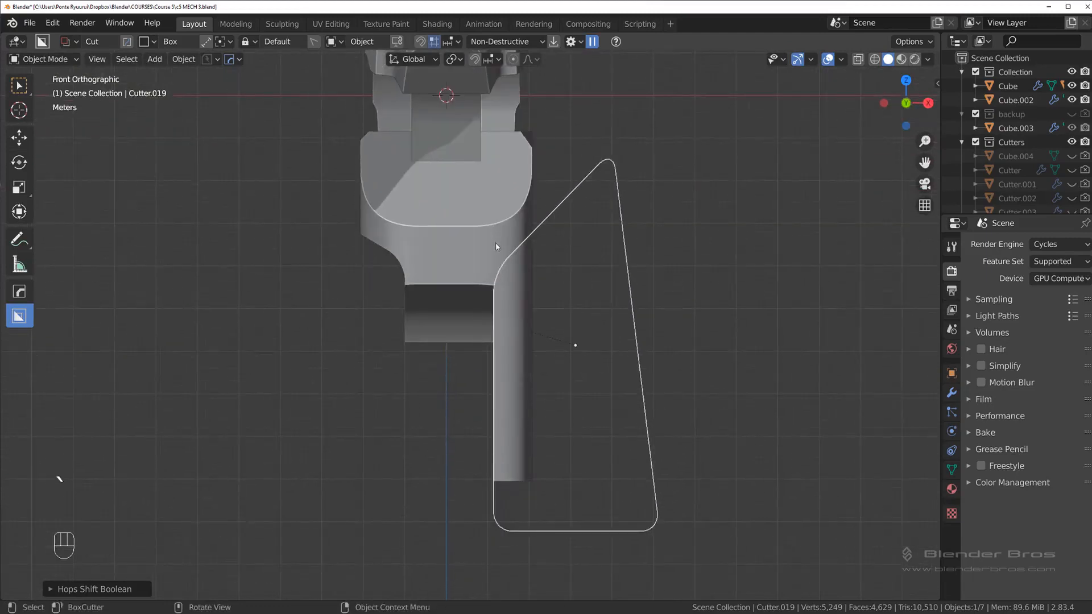
Mirror the separated side piece across X about the main block's origin with the HOps Mirror Gizmo.
click(520, 315)
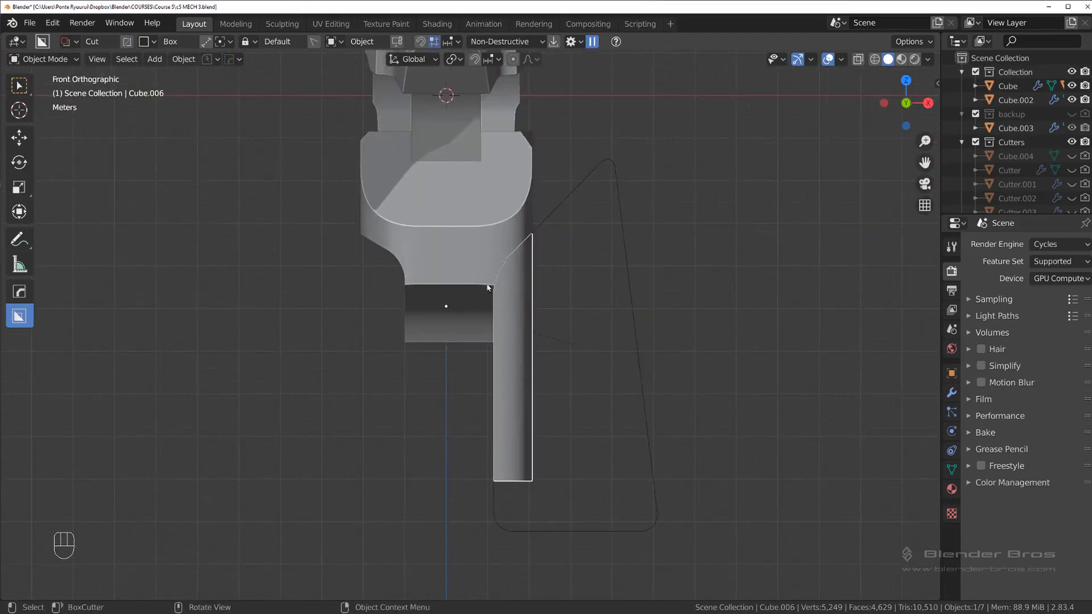
shift+click(495, 252)
key(alt+x)
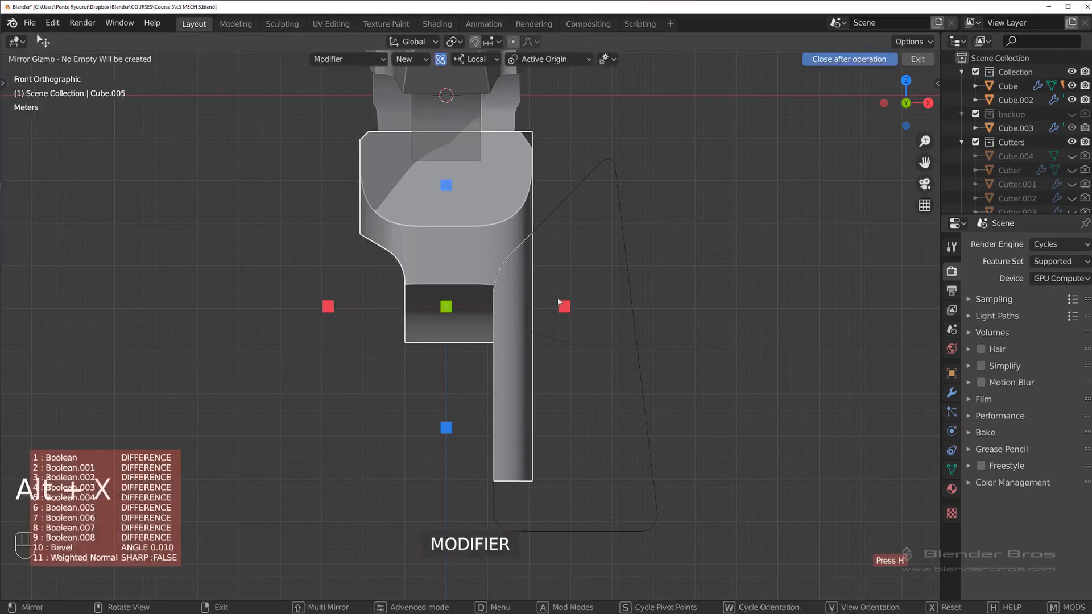
click(561, 306)
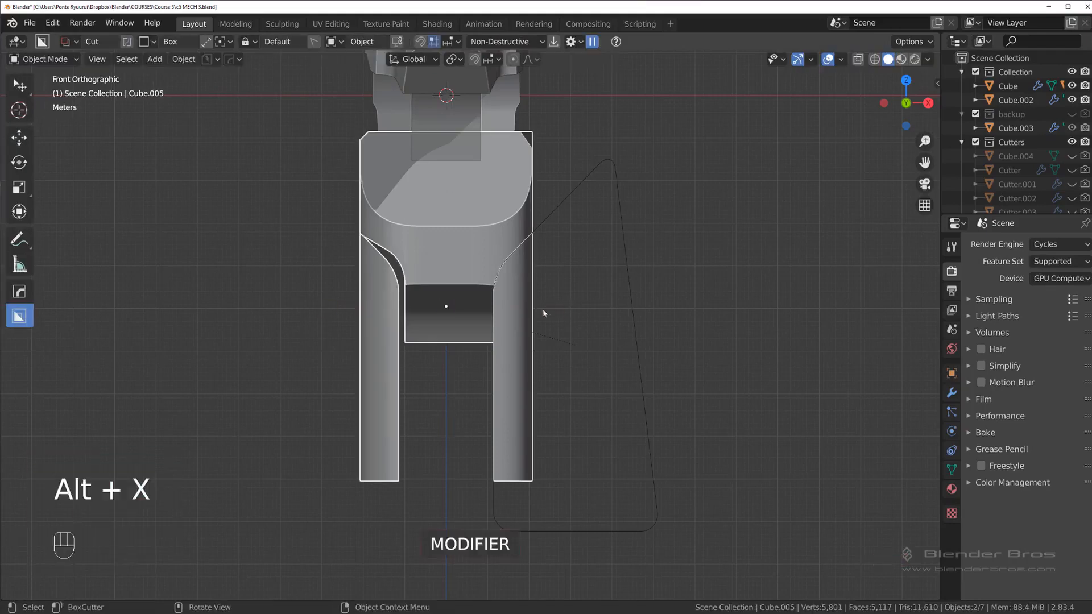
Mirror the main block across its own X axis with the HOps Mirror Gizmo.
click(486, 267)
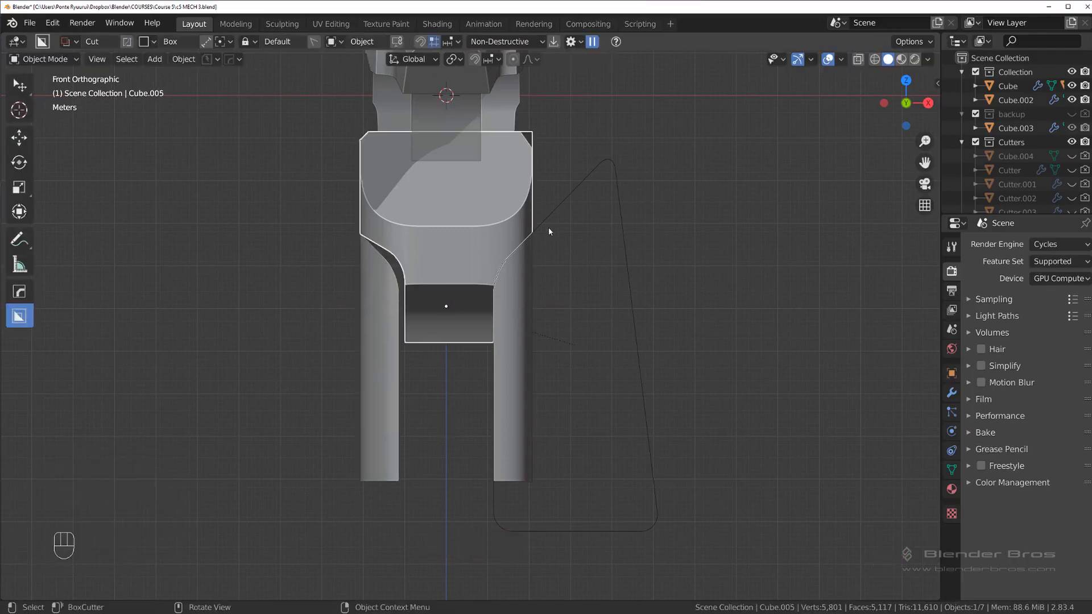
key(alt+x)
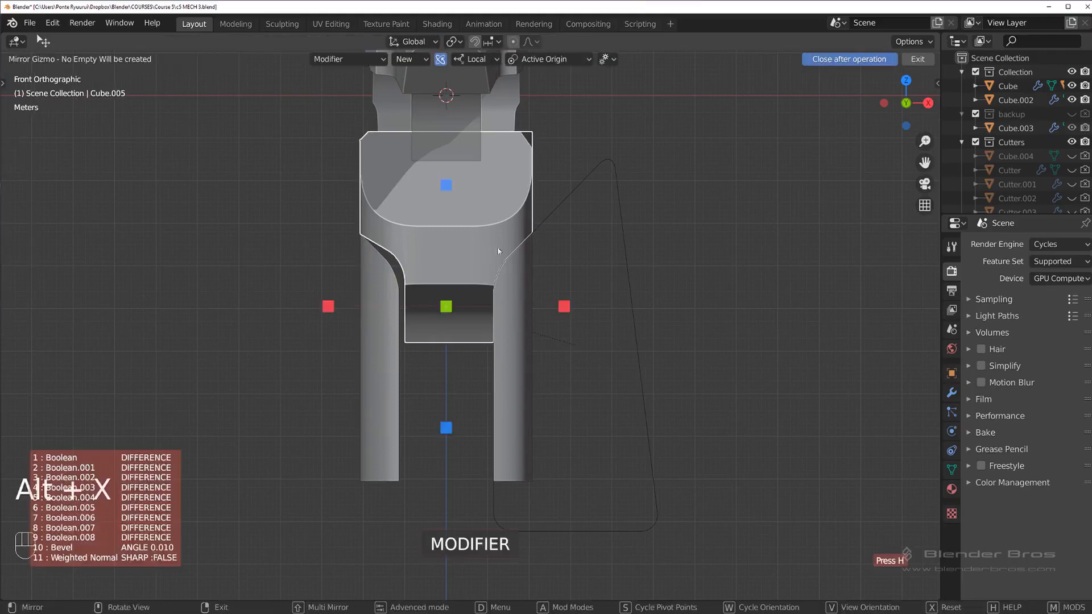
click(564, 306)
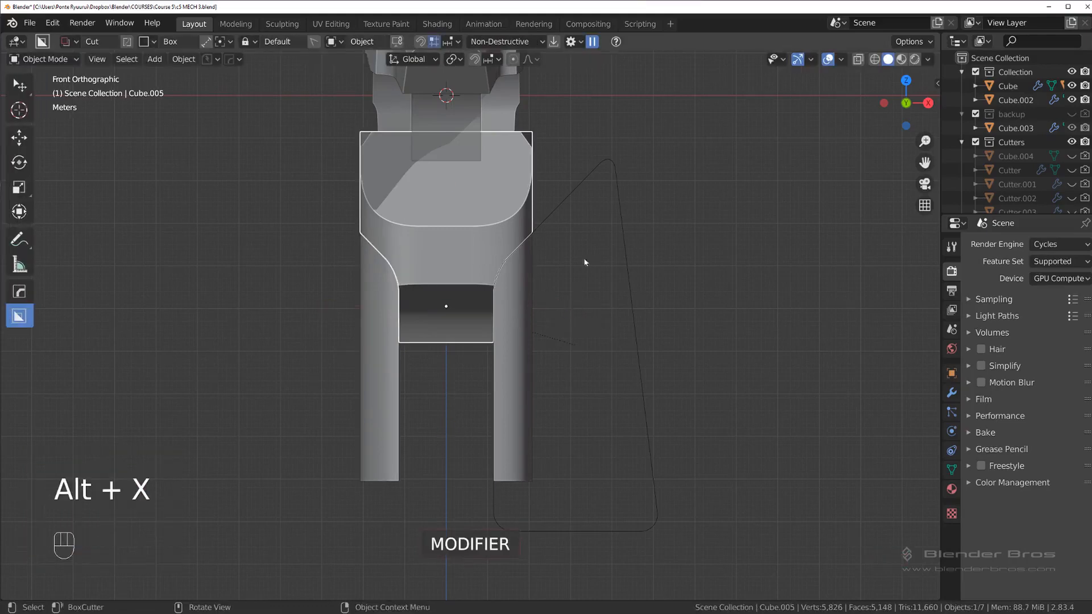
Isolate the mirrored side pieces in local view.
click(516, 288)
scroll(512, 296, down, 1)
key(KP_Divide)
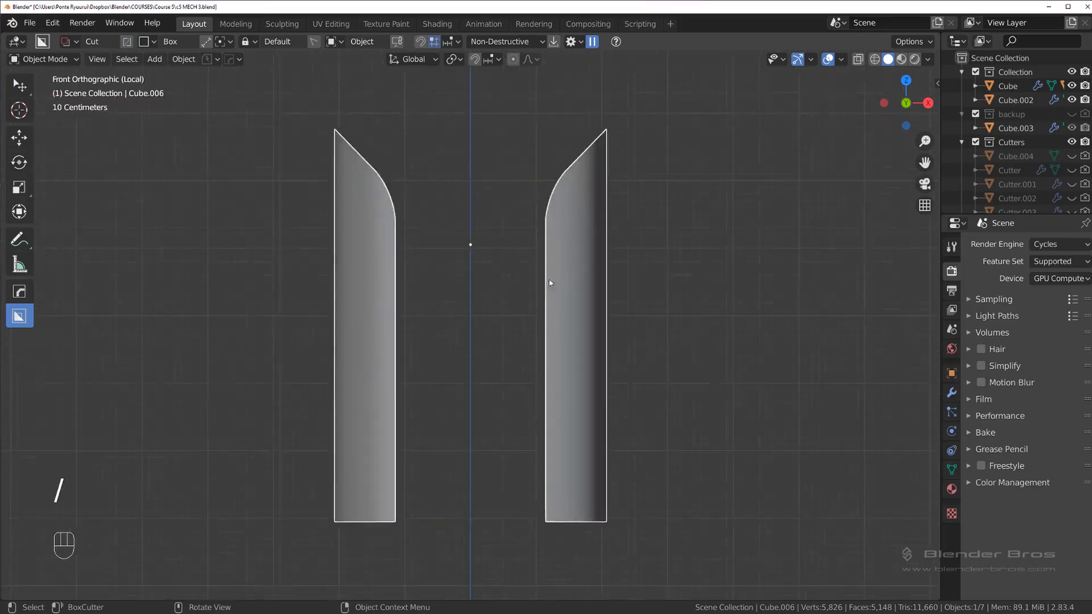
Apply the side pieces' booleans with HOps Csharp and open the mesh for editing.
mouse_move(548, 278)
middle_down()
mouse_move(565, 289)
mouse_move(548, 290)
mouse_move(561, 261)
mouse_move(545, 294)
middle_up()
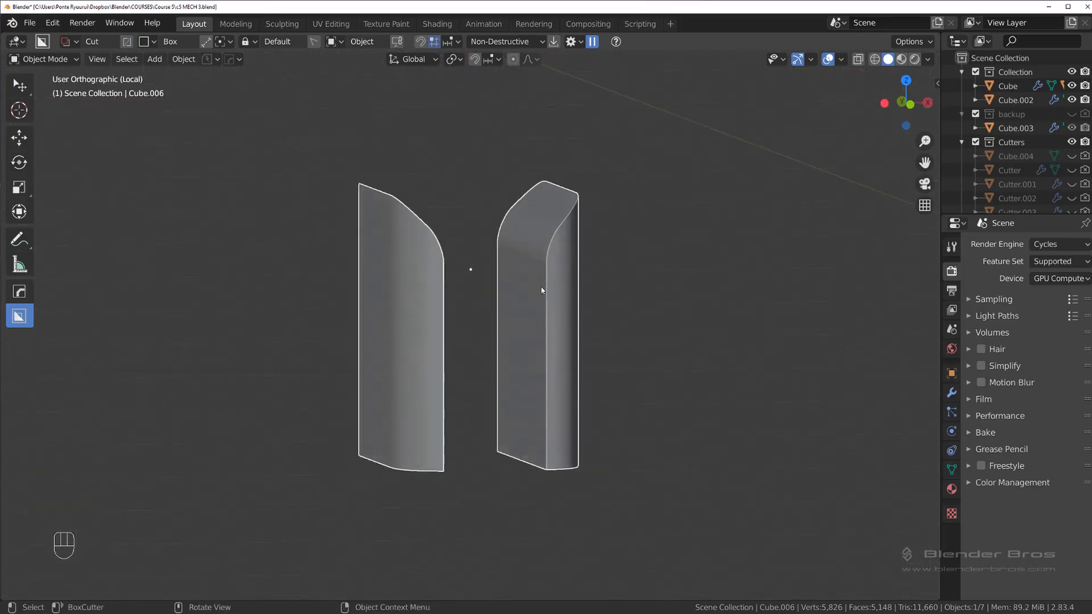
key(q)
click(538, 288)
key(Tab)
key(Tab)
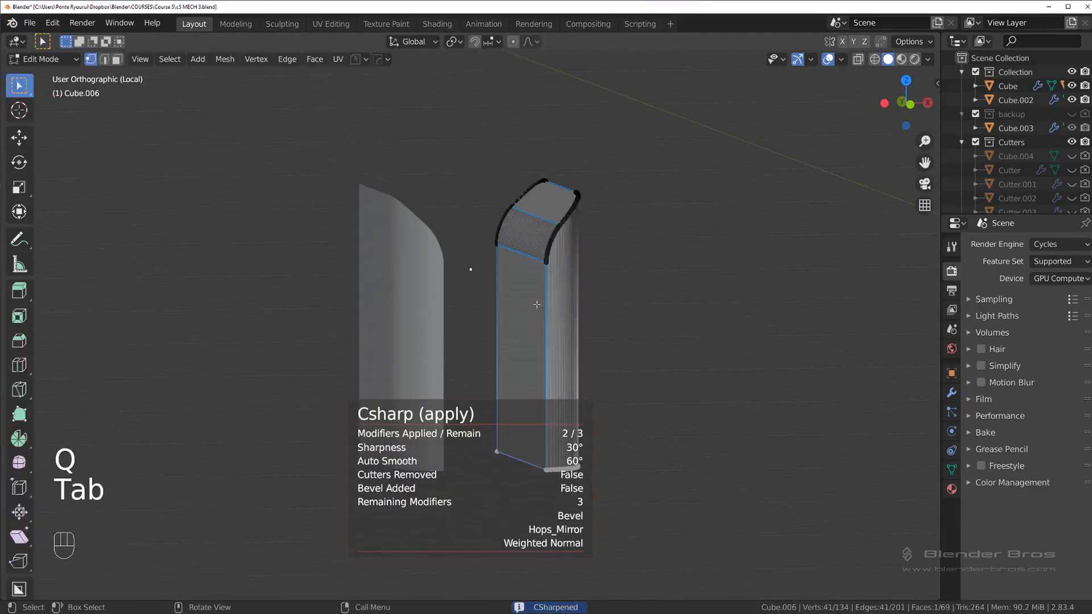
Delete only the inner face of the +X side piece, keeping its four boundary edges.
click(539, 300)
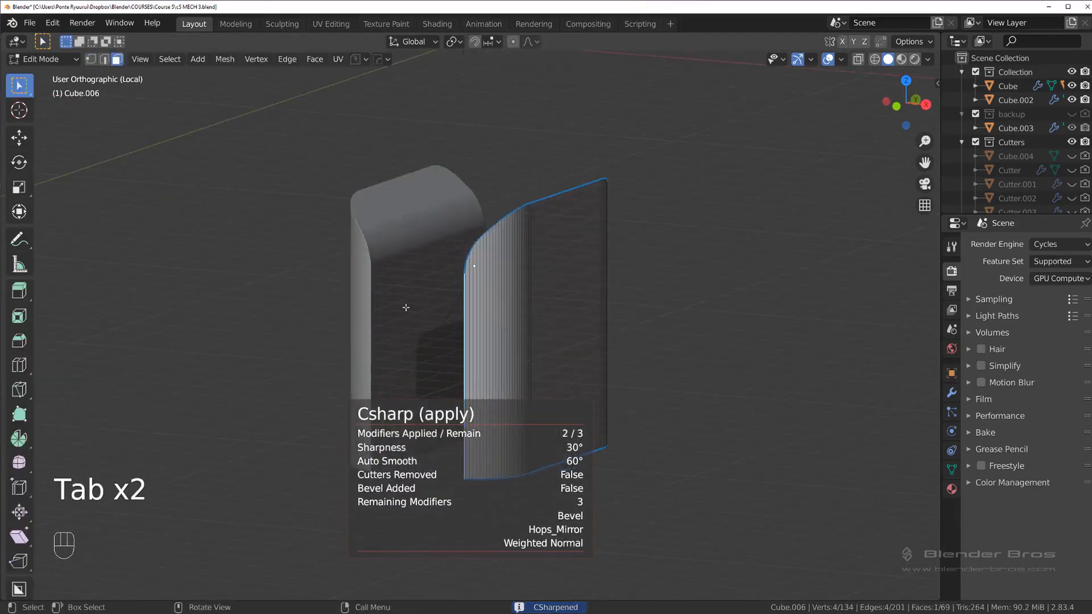
middle_drag(405, 307, 545, 275)
key(x)
click(509, 249)
Extrude the open inner edges to the centre plane so the piece meets its mirrored half.
key(Tab)
click(525, 294)
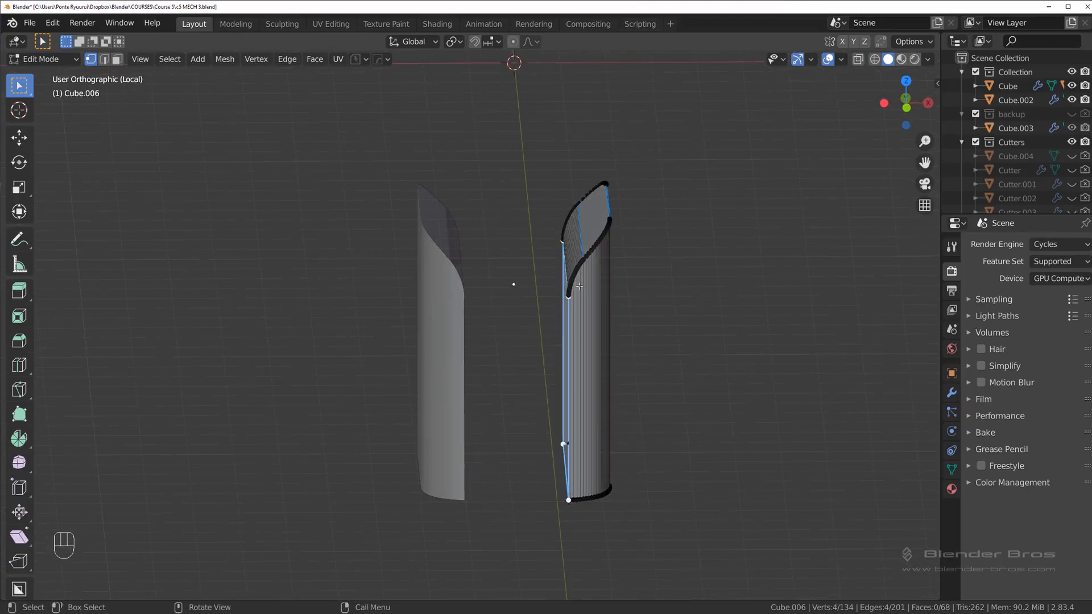
key(e)
click(513, 280)
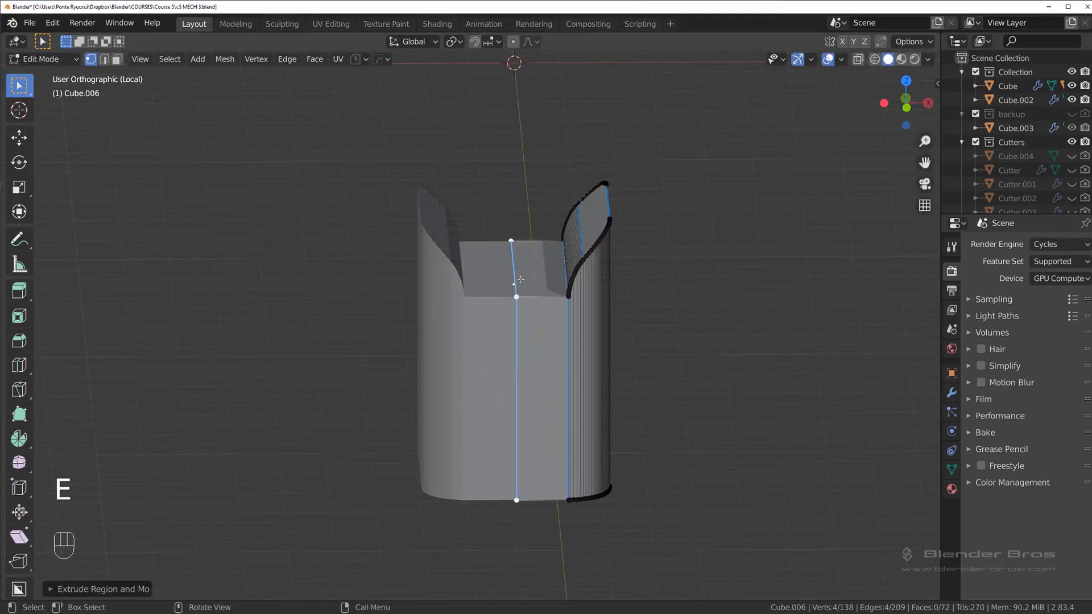
key(Tab)
Apply the piece's Hops_Mirror modifier through the HOps Helper and dissolve the centre edge loop.
key(ctrl+grave)
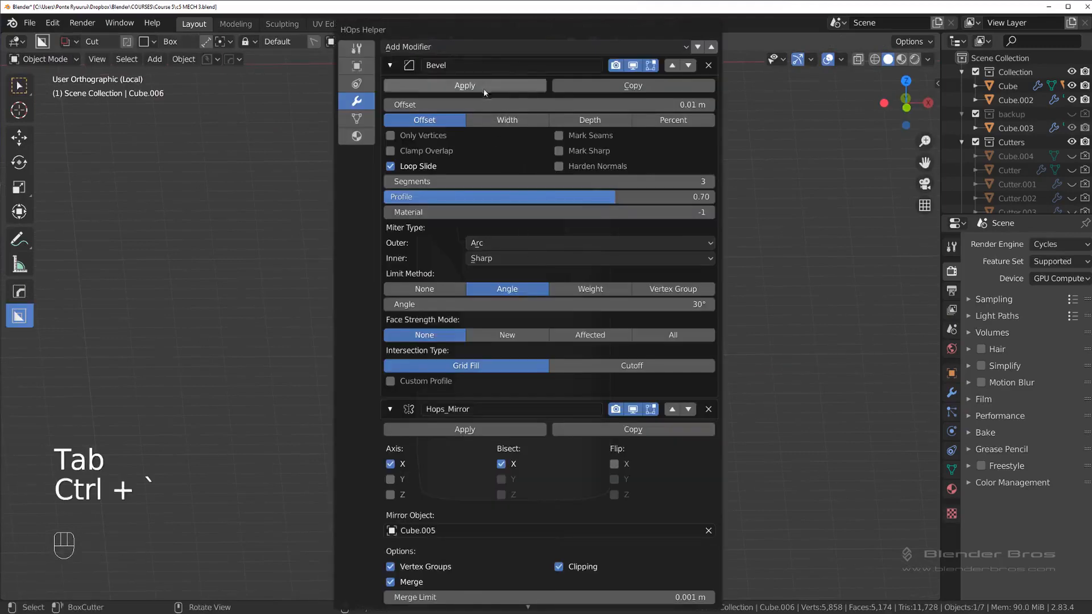
click(520, 428)
key(Tab)
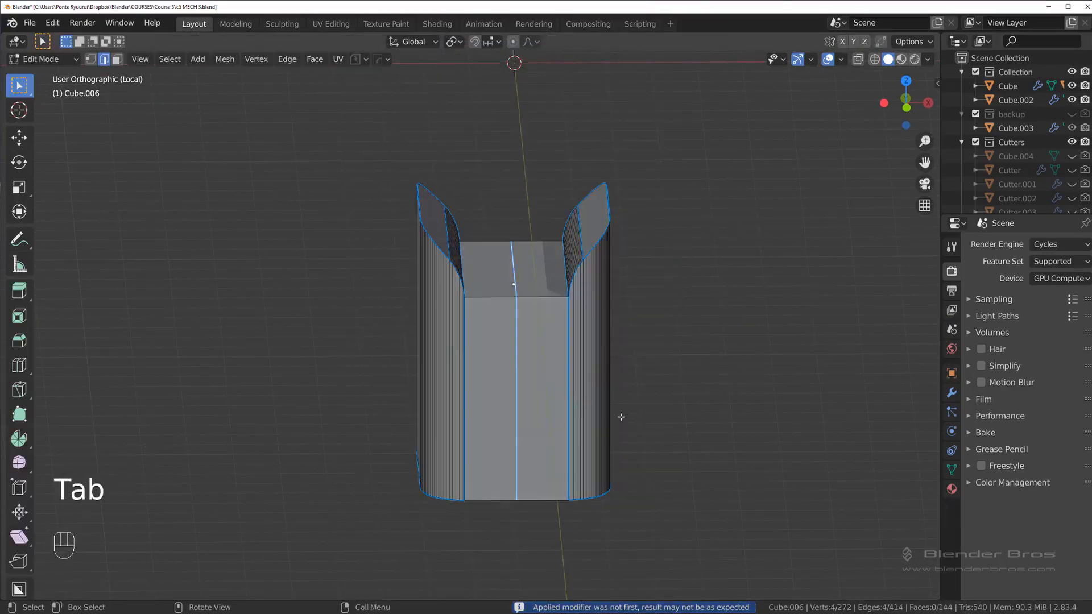
key(x)
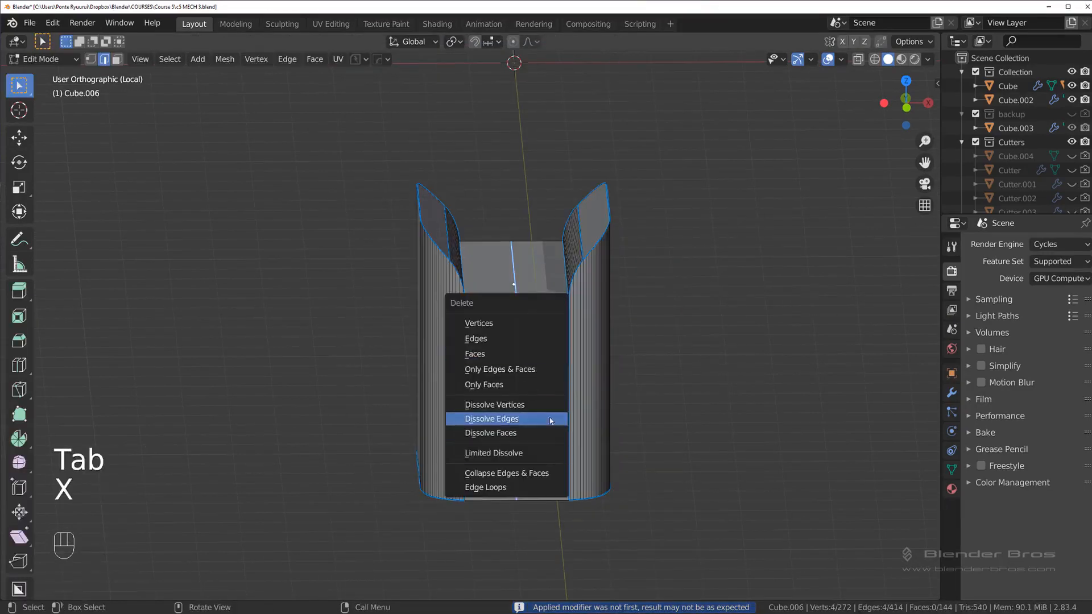
click(549, 417)
Leave local view and examine the joined lower piece's mesh and its fit against the main block.
key(KP_Divide)
middle_drag(576, 375, 604, 305)
key(Tab)
key(Tab)
alt+click(601, 369)
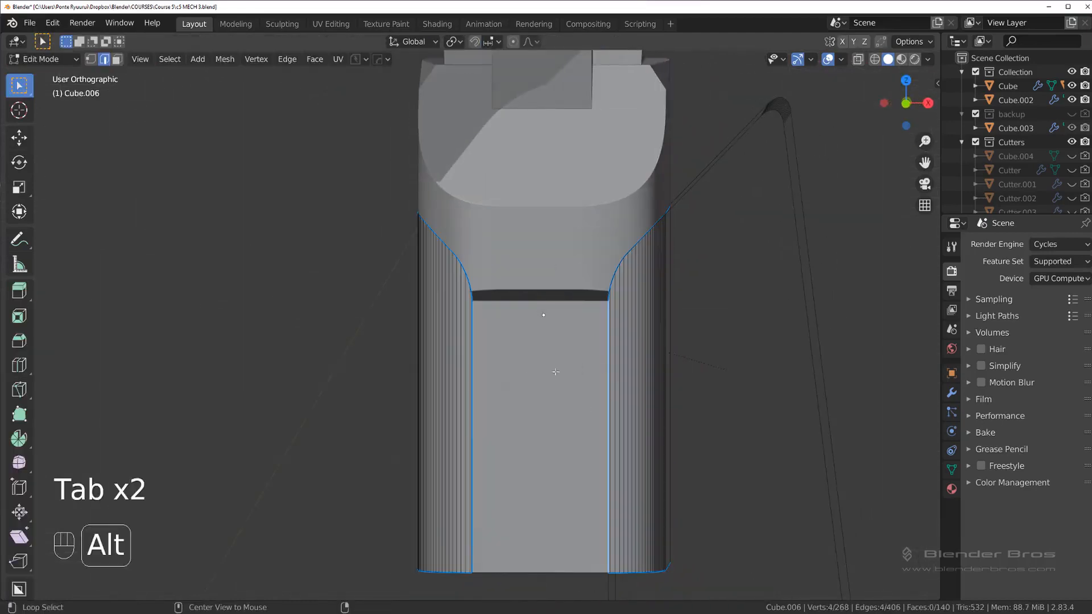
key(Tab)
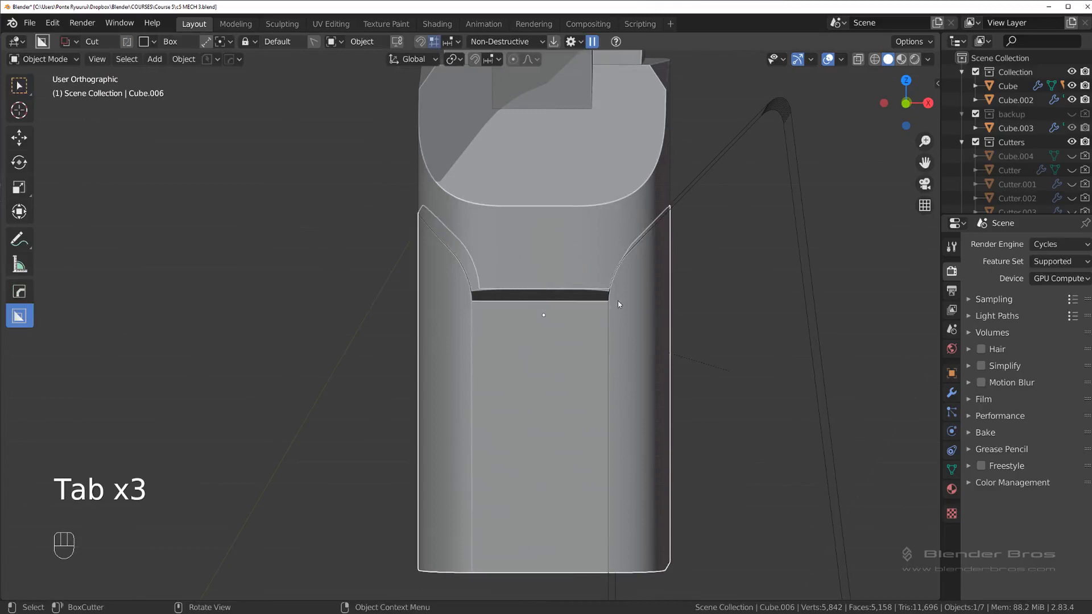
middle_drag(618, 304, 592, 310)
key(Tab)
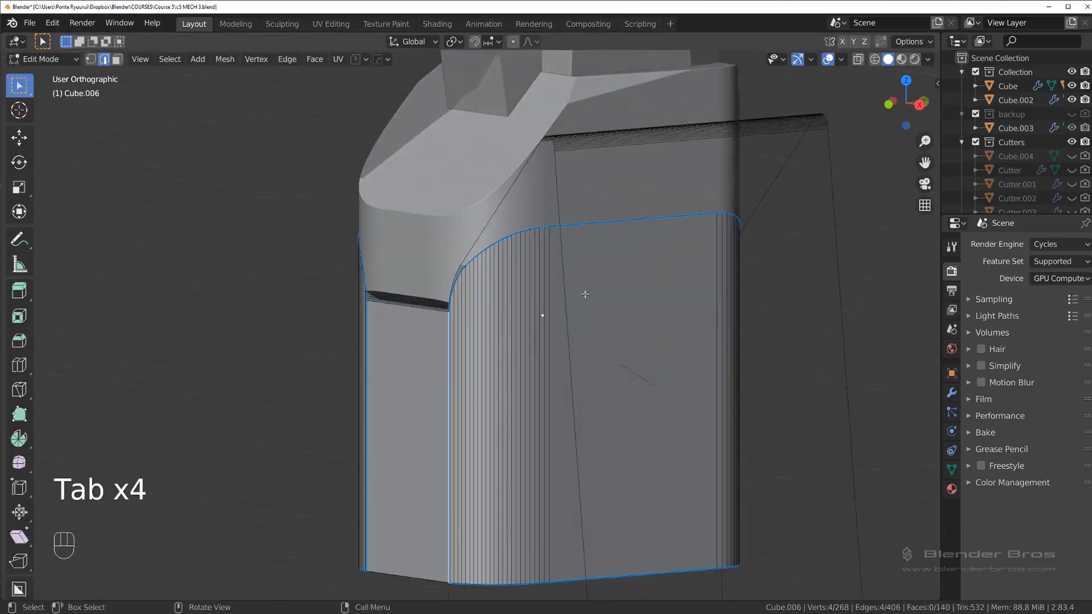
key(Tab)
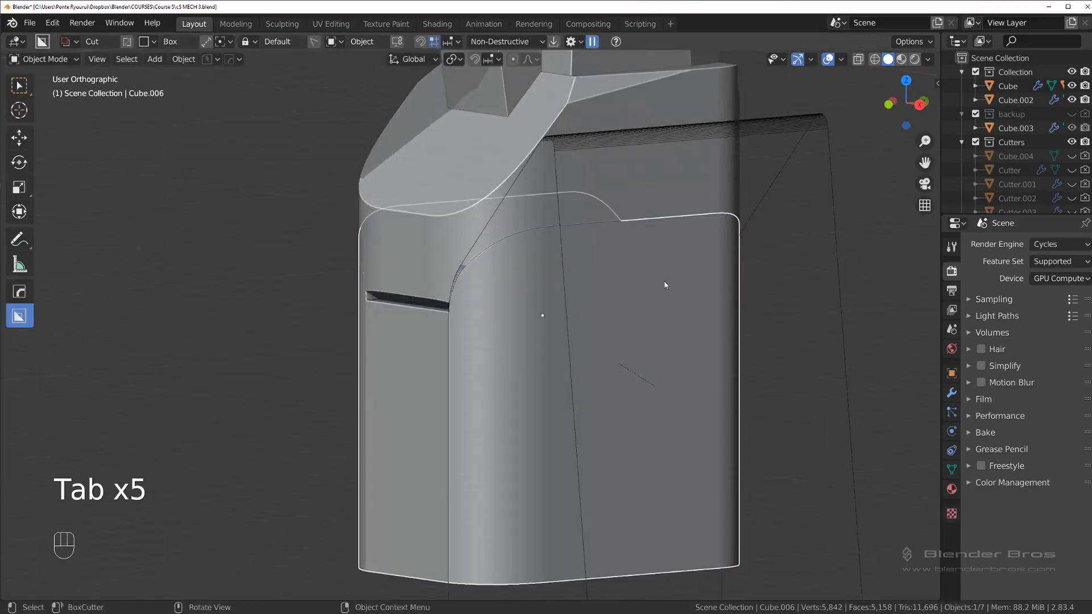
Cut a strip off the lower piece's front, below its rounded upper corner, with a BoxCutter Ngon in the right view.
key(grave)
click(431, 267)
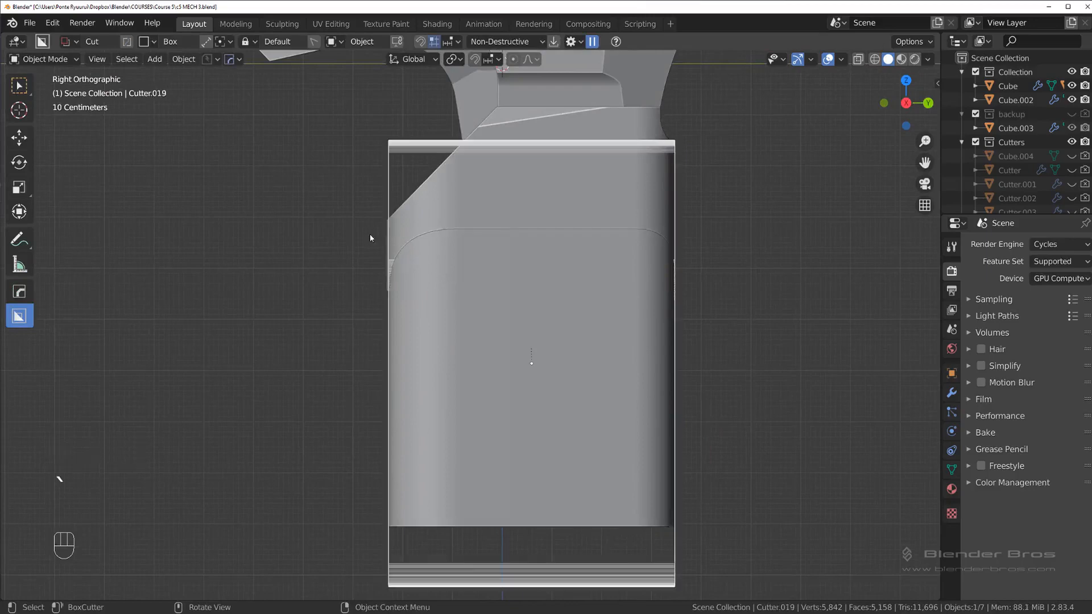
click(438, 273)
drag(373, 233, 403, 255)
key(d)
click(402, 335)
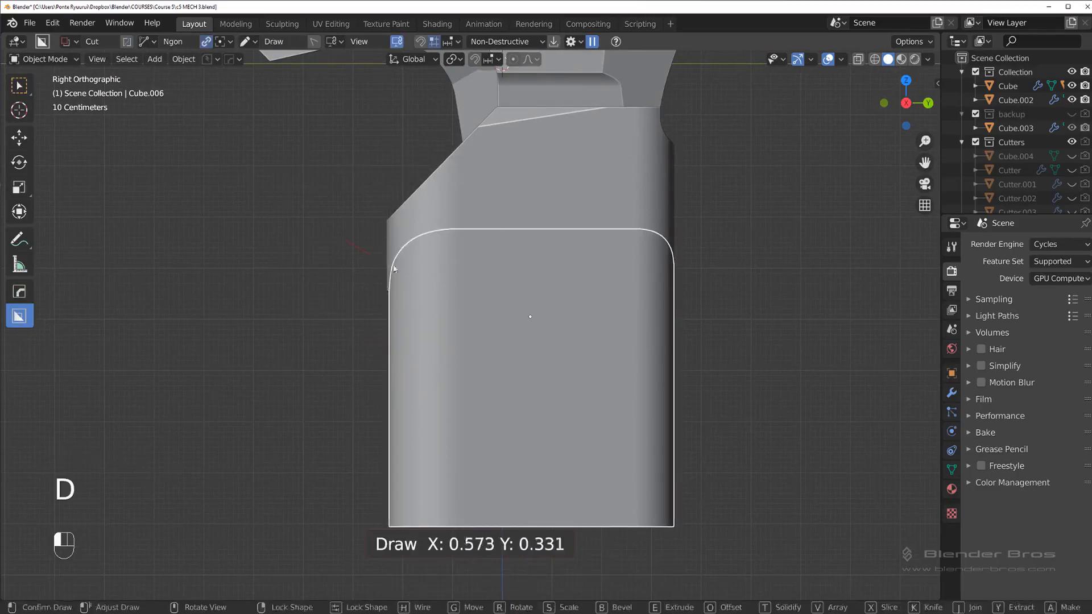
click(407, 282)
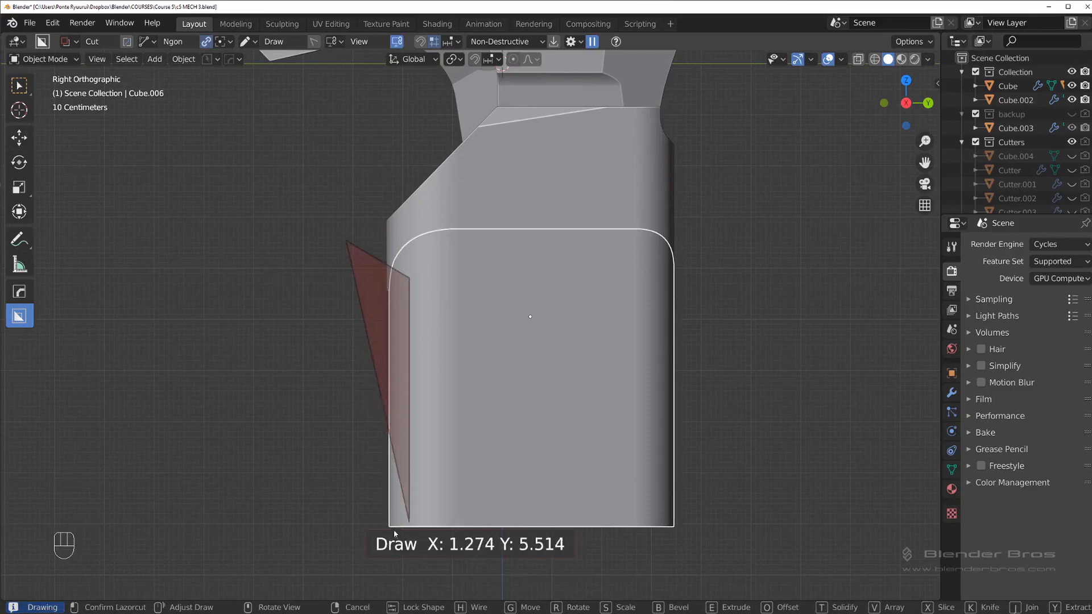
click(314, 550)
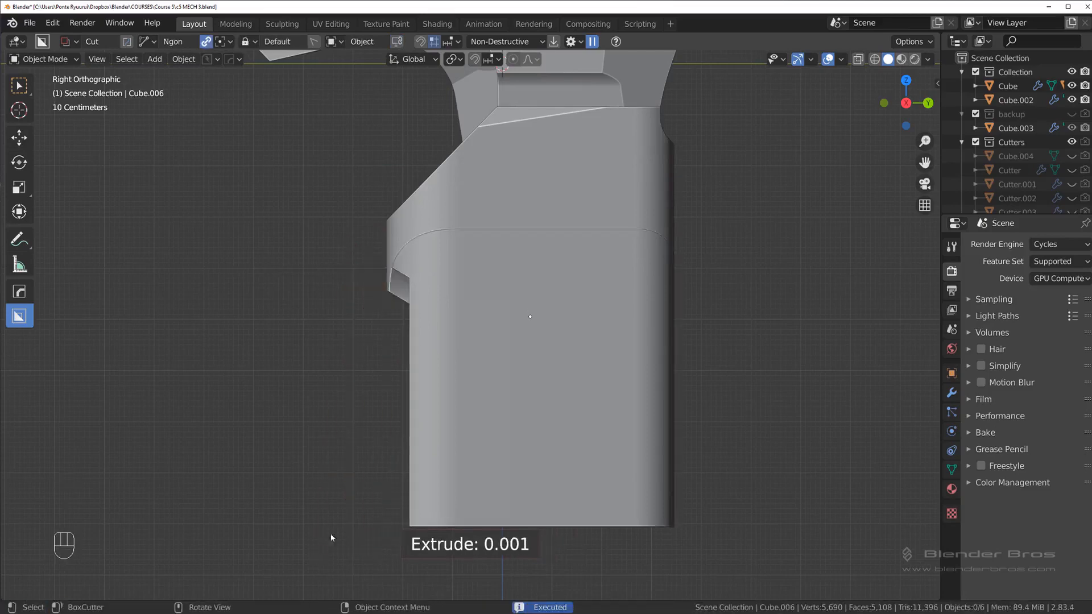
Cut the lower piece's lower front into an angled step and inward taper with a four-point Ngon.
middle_drag(330, 533, 470, 327)
click(407, 312)
click(465, 351)
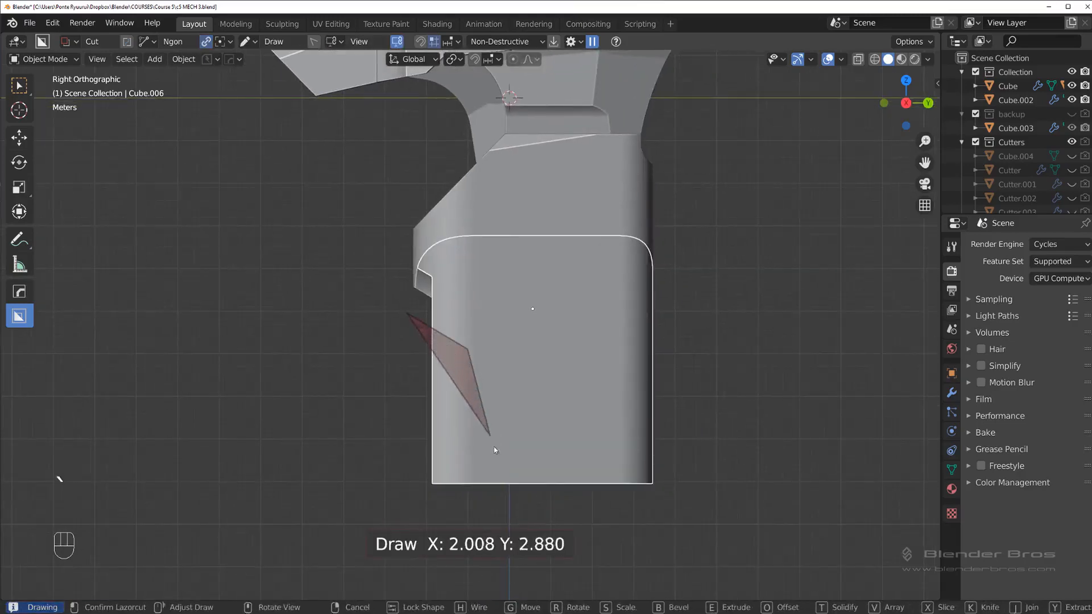
click(508, 518)
click(394, 506)
mouse_move(394, 506)
middle_down()
mouse_move(630, 400)
mouse_move(520, 390)
middle_up()
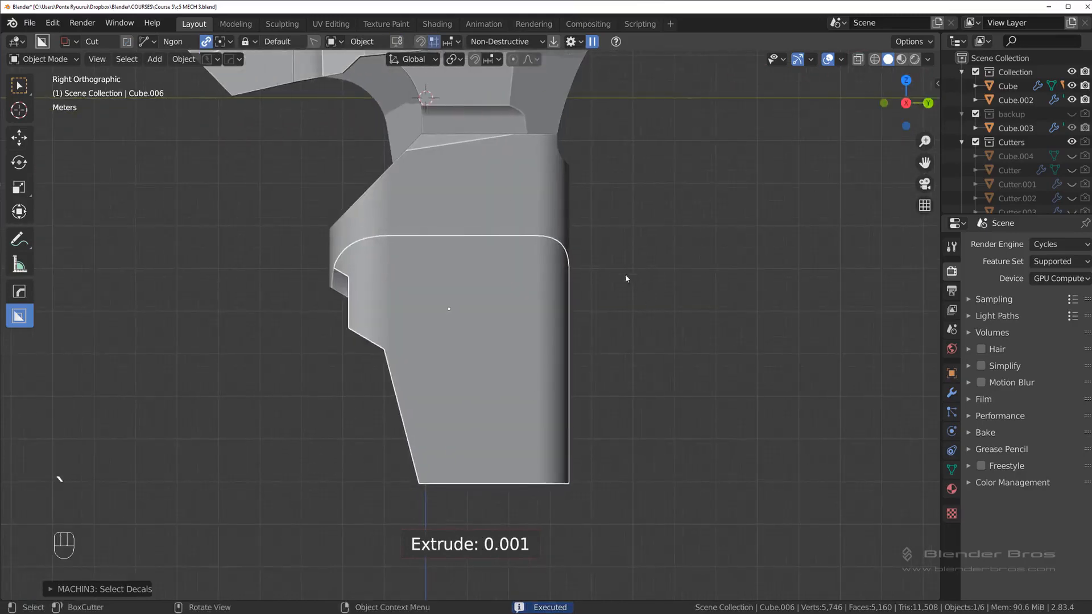
Cut an angled step and inward taper into the lower piece's lower back with a four-point Ngon.
click(625, 274)
click(534, 369)
click(500, 524)
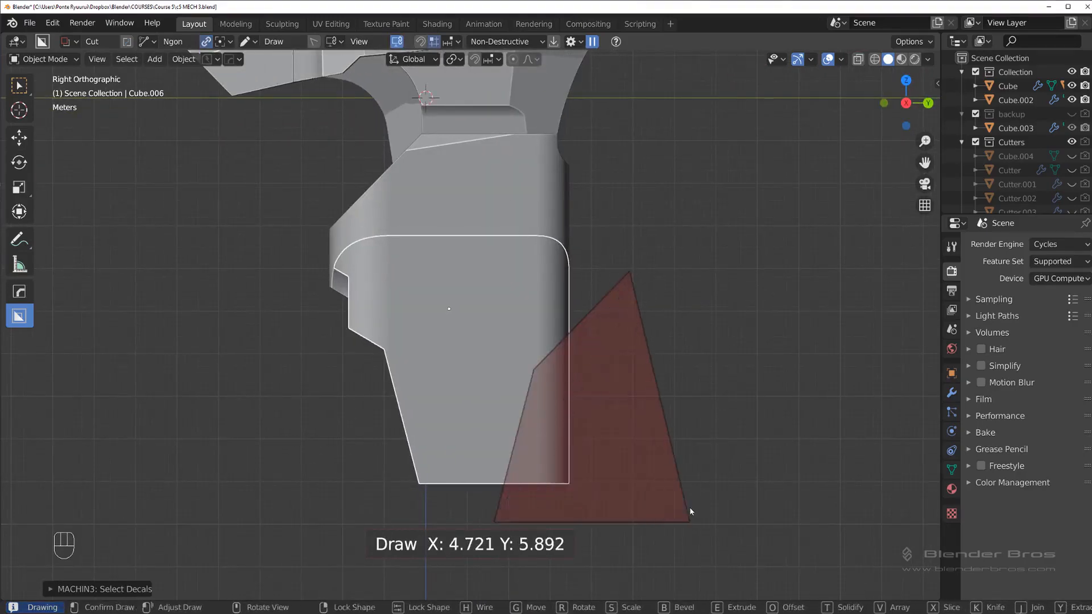
click(689, 506)
Trim the bottom of the lower piece flat with a four-point Ngon cut spanning its full depth.
click(370, 403)
click(586, 403)
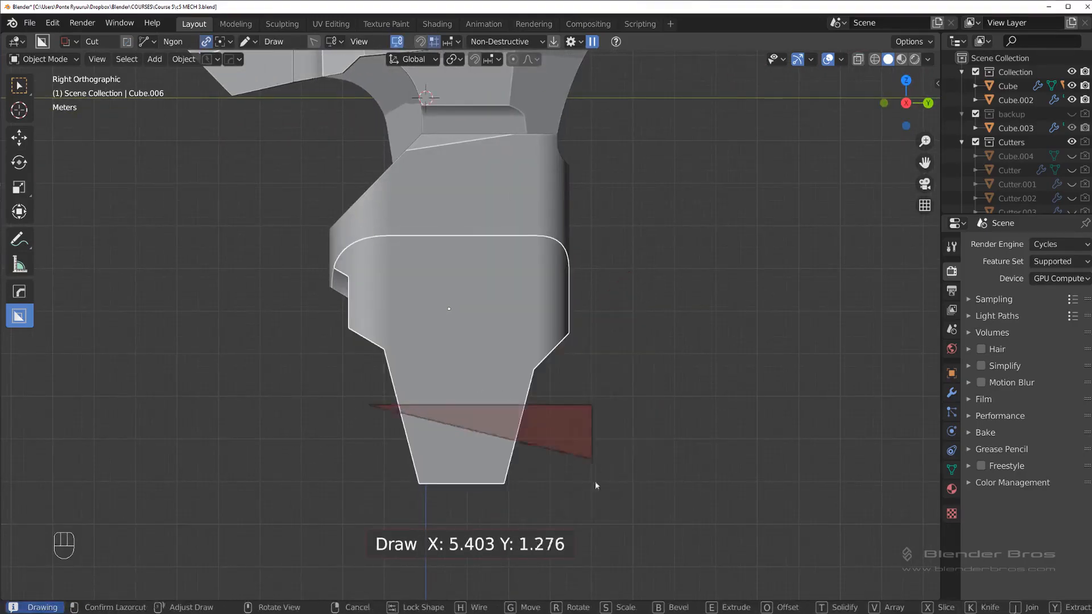
click(586, 524)
click(381, 521)
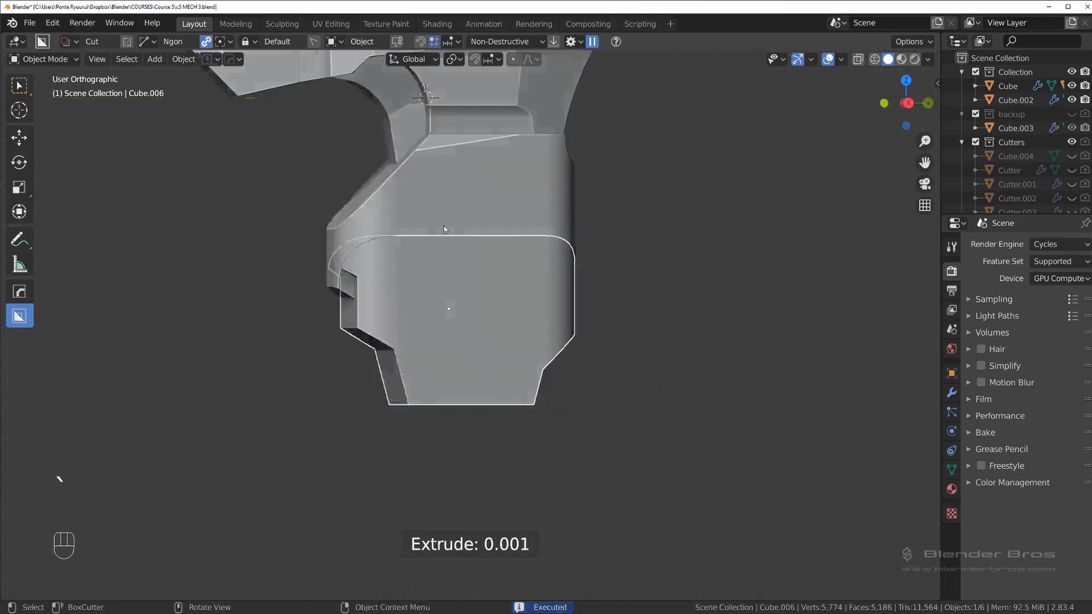
Taper the lower piece's +X side in the front view with an Ngon cut bevelled by about 0.25.
key(KP_1)
click(546, 329)
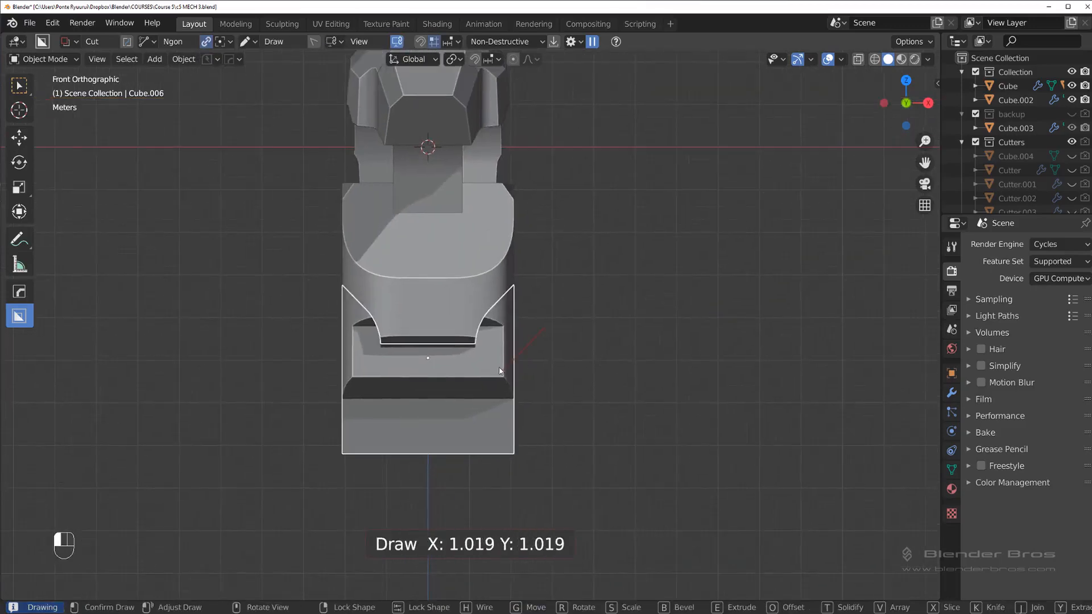
click(492, 359)
click(461, 475)
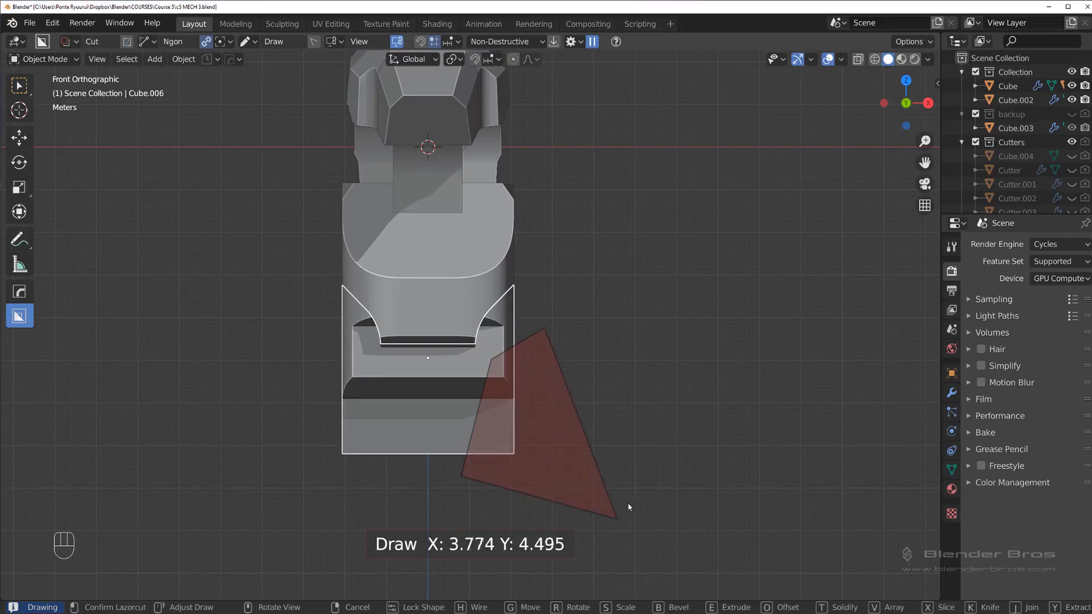
key(b)
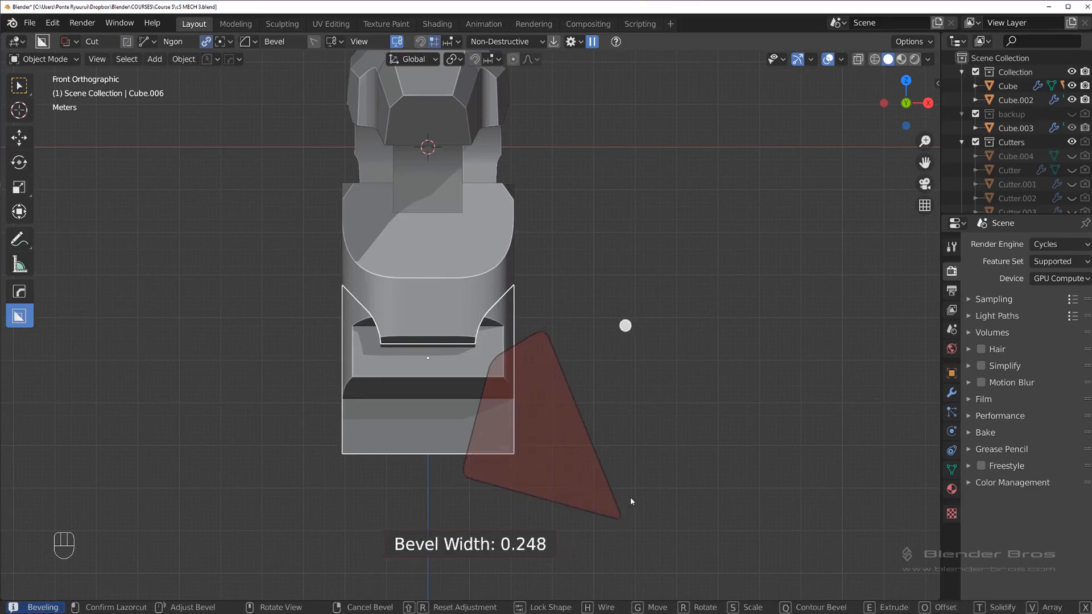
key(Tab)
click(630, 501)
Mirror the lower piece across its local X axis with the HOps Mirror Gizmo.
key(alt+x)
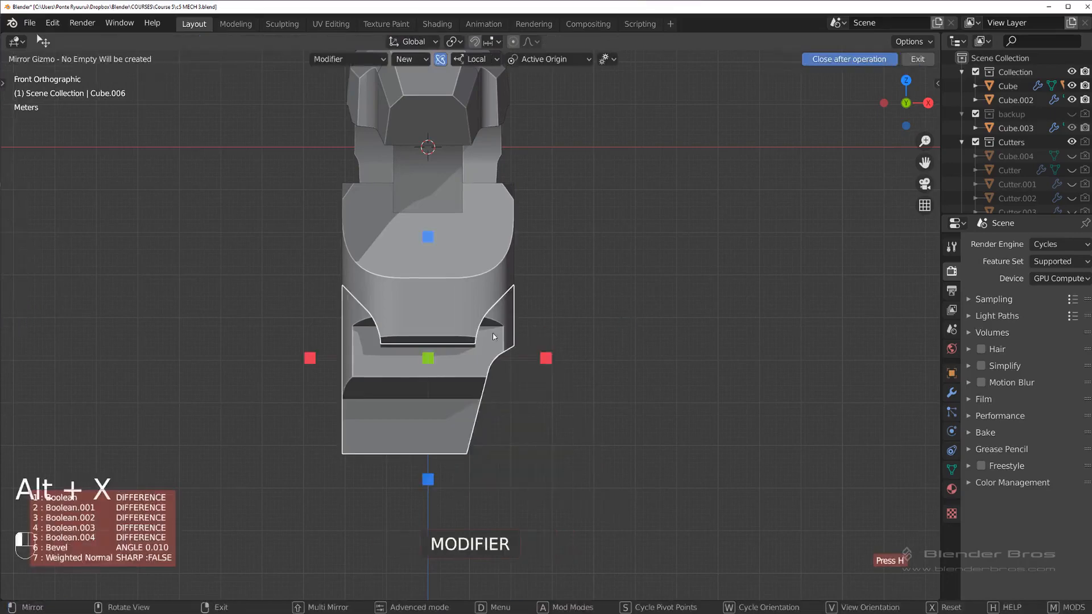
click(546, 358)
key(grave)
click(654, 319)
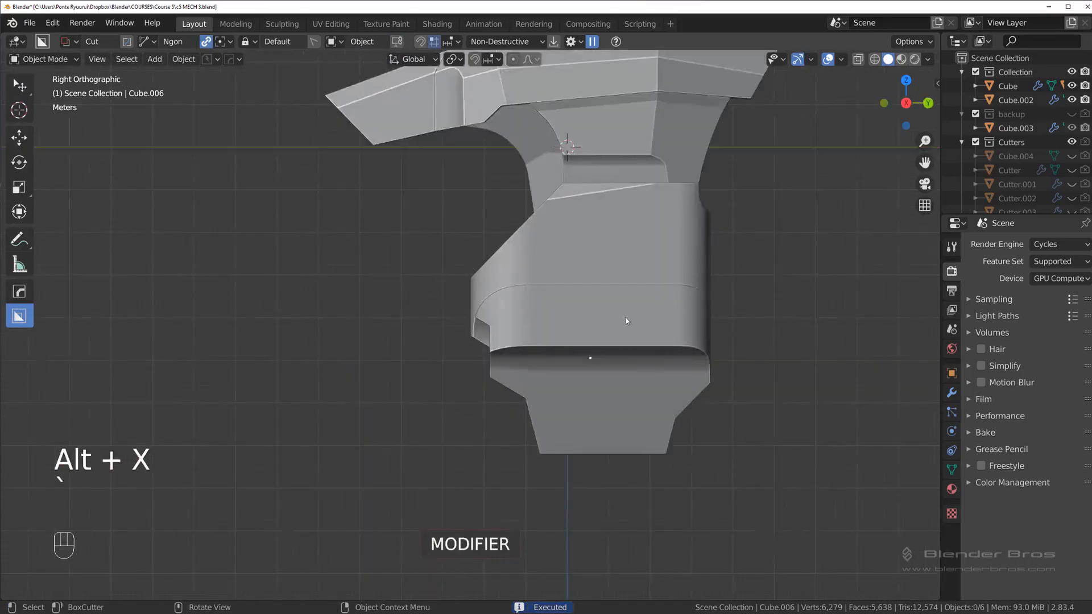
scroll(550, 287, down, 4)
middle_drag(505, 337, 541, 337)
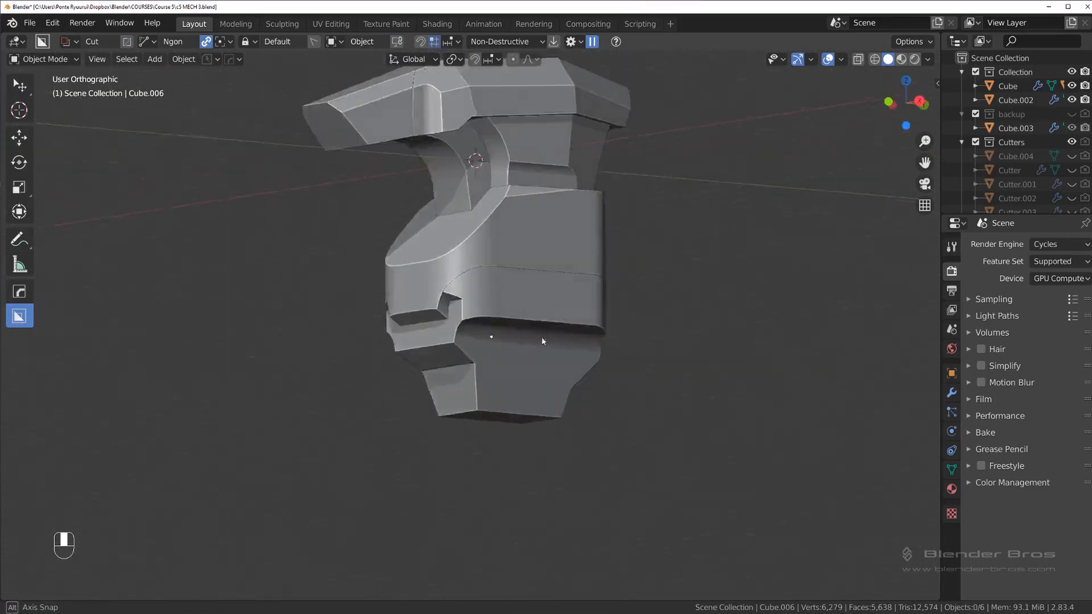
scroll(520, 299, up, 3)
scroll(520, 299, up, 2)
Cut a shallow notch with slanted ends into the lower piece's upper edge with an Ngon in the right view.
click(561, 270)
key(grave)
click(643, 322)
scroll(643, 321, down, 2)
shift+middle_drag(594, 284, 520, 335)
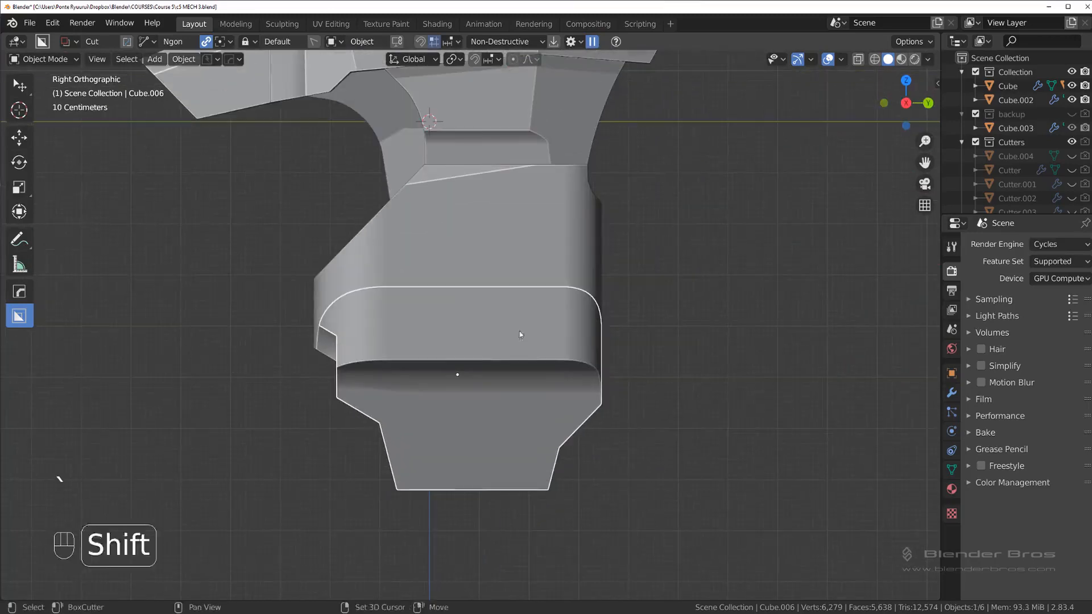
drag(383, 266, 414, 292)
click(514, 300)
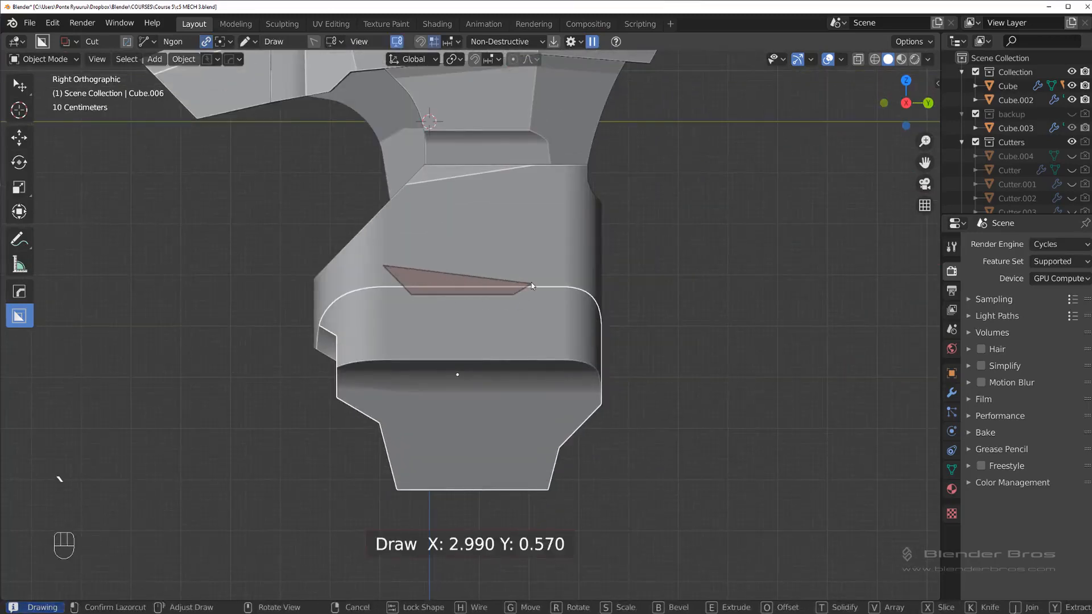
double_click(531, 283)
click(531, 282)
Examine the seam between the lower piece and the main block, trial-moving the lower piece and cancelling the move.
middle_drag(542, 340, 710, 331)
key(grave)
click(804, 288)
click(681, 295)
scroll(617, 303, up, 4)
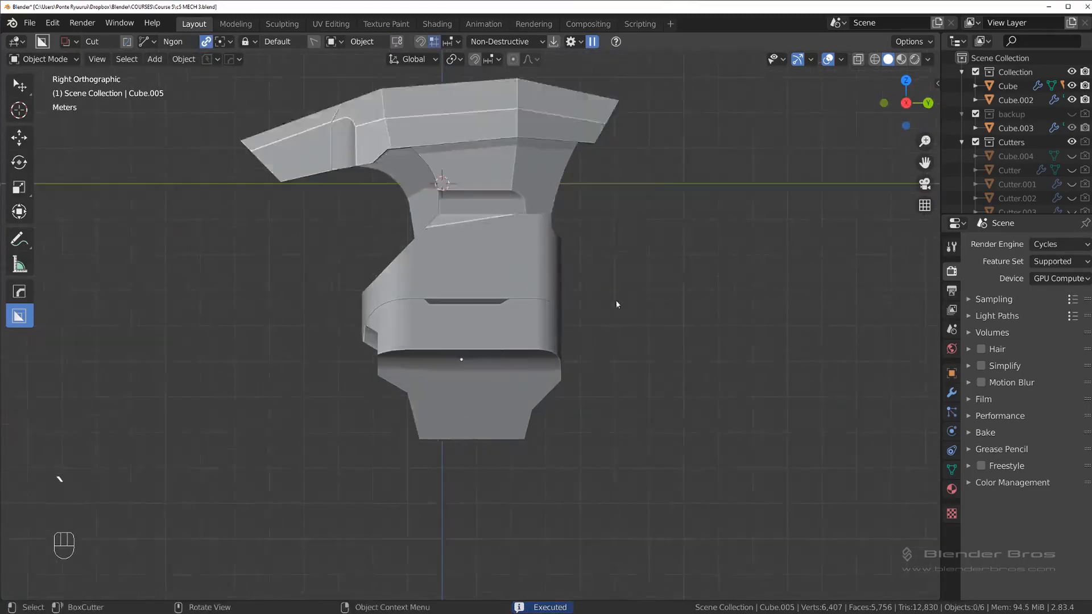
middle_drag(593, 302, 444, 280)
click(646, 374)
scroll(644, 373, up, 2)
shift+middle_drag(495, 336, 287, 301)
scroll(290, 301, up, 1)
key(g)
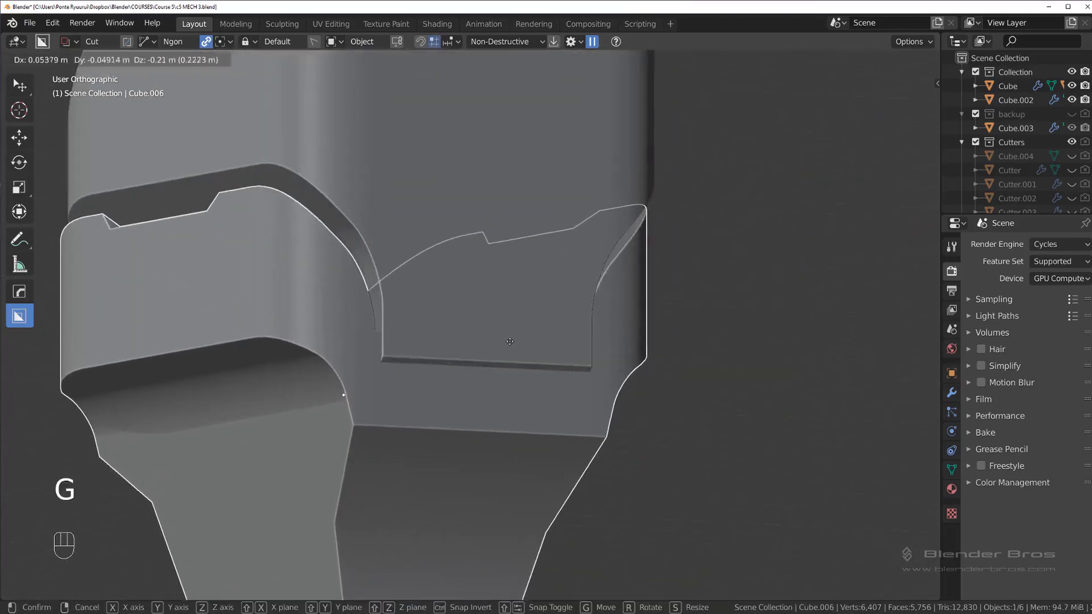
right_click(520, 338)
Isolate the main block and the lower piece in turn to examine their overlapping faces, returning to the right view.
click(509, 403)
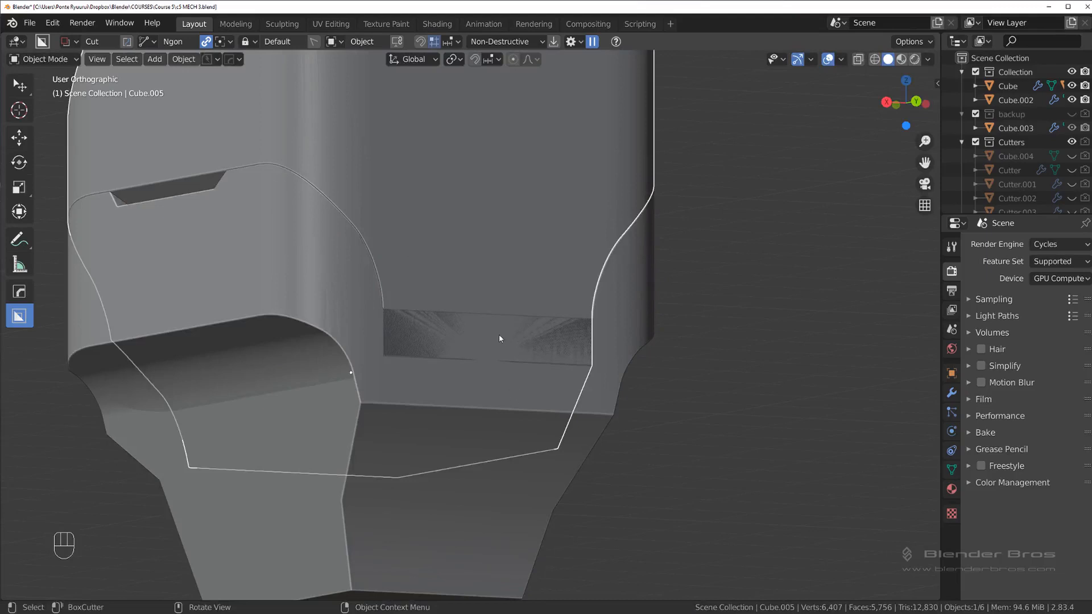
key(slash)
key(slash)
click(479, 382)
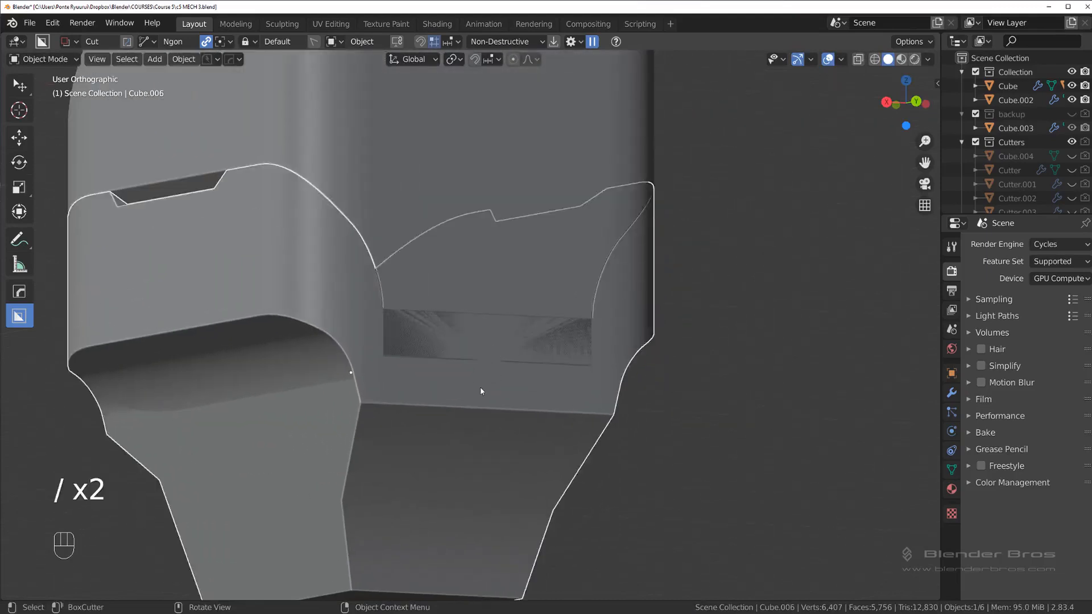
key(slash)
middle_drag(483, 386, 529, 349)
key(slash)
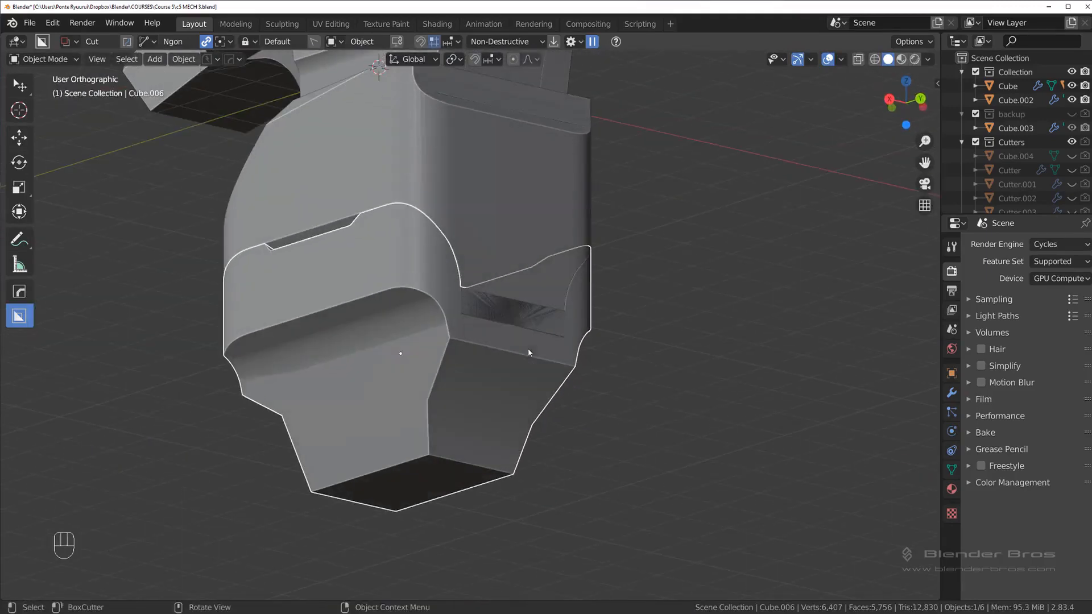
key(KP_3)
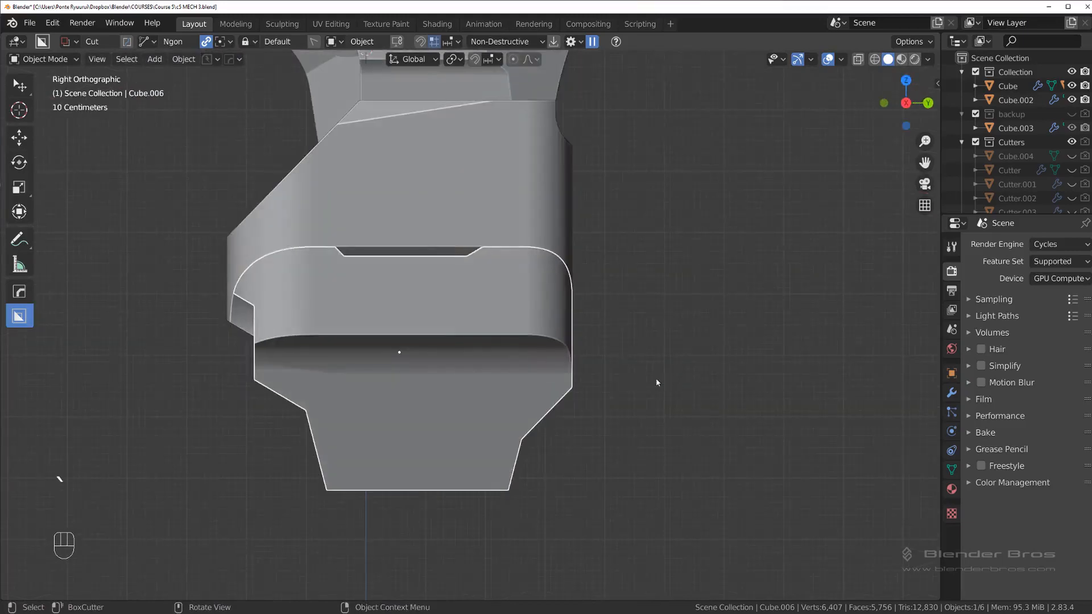
Trim a narrow vertical strip off the lower piece's rear side with an Ngon cut in the right view.
drag(604, 258, 569, 287)
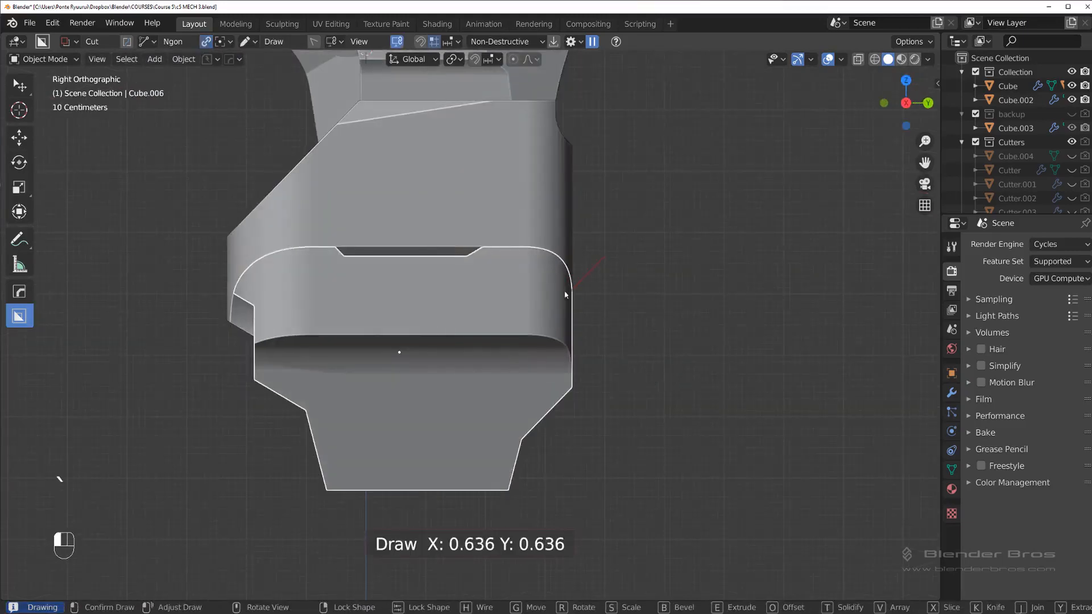
key(Escape)
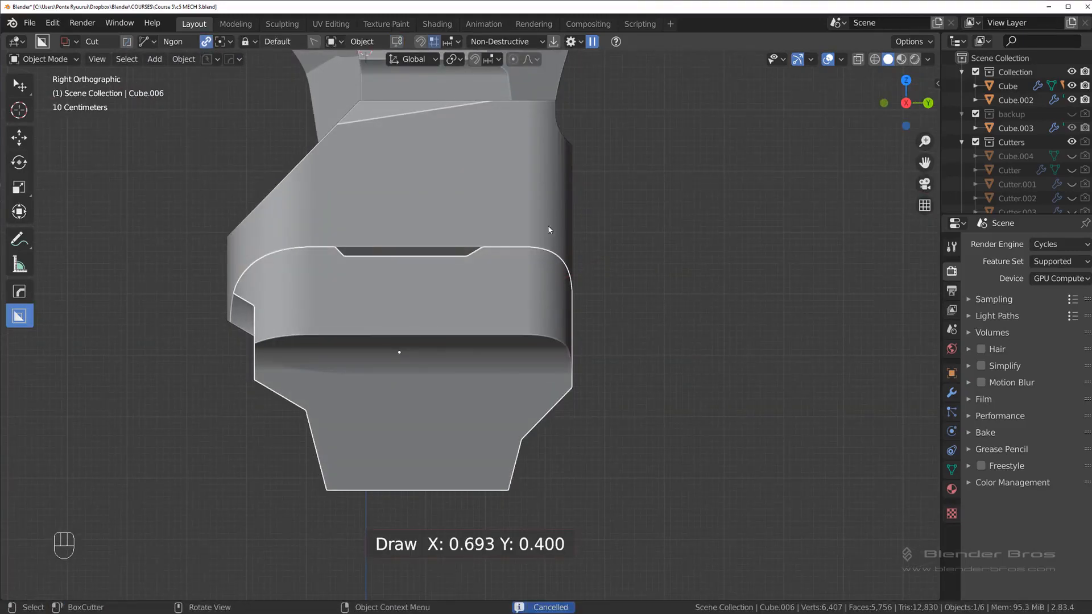
drag(559, 214, 566, 308)
drag(567, 421, 567, 422)
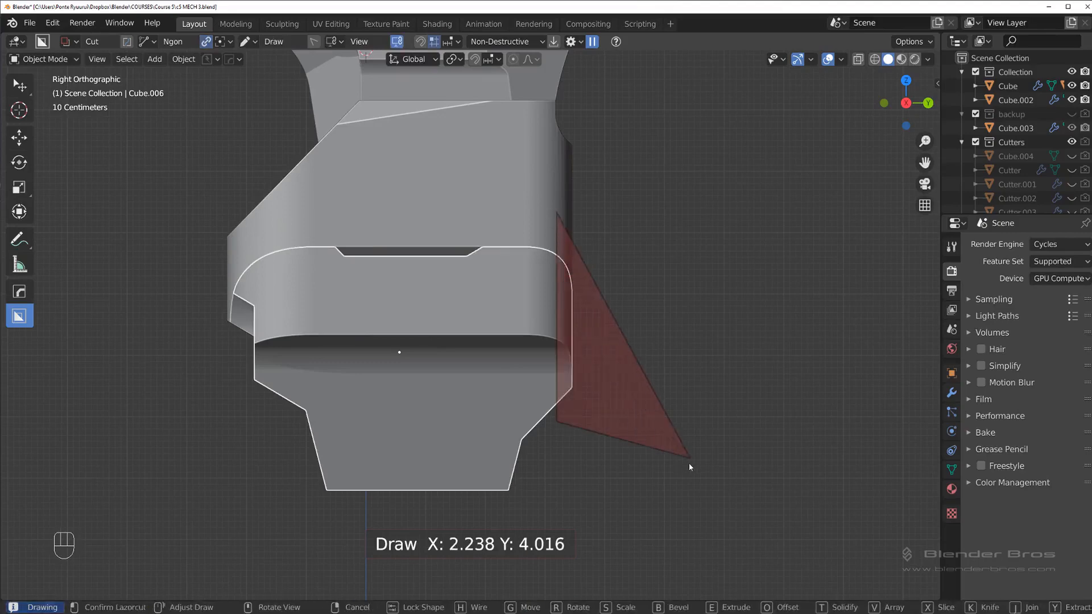
key(space)
middle_drag(687, 462, 593, 398)
click(623, 385)
middle_drag(563, 357, 741, 369)
Save the file as c5 MECH 4 with PowerSave.
key(grave)
scroll(685, 285, down, 2)
shift+middle_drag(702, 309, 573, 364)
scroll(585, 346, down, 2)
shift+middle_drag(597, 329, 598, 380)
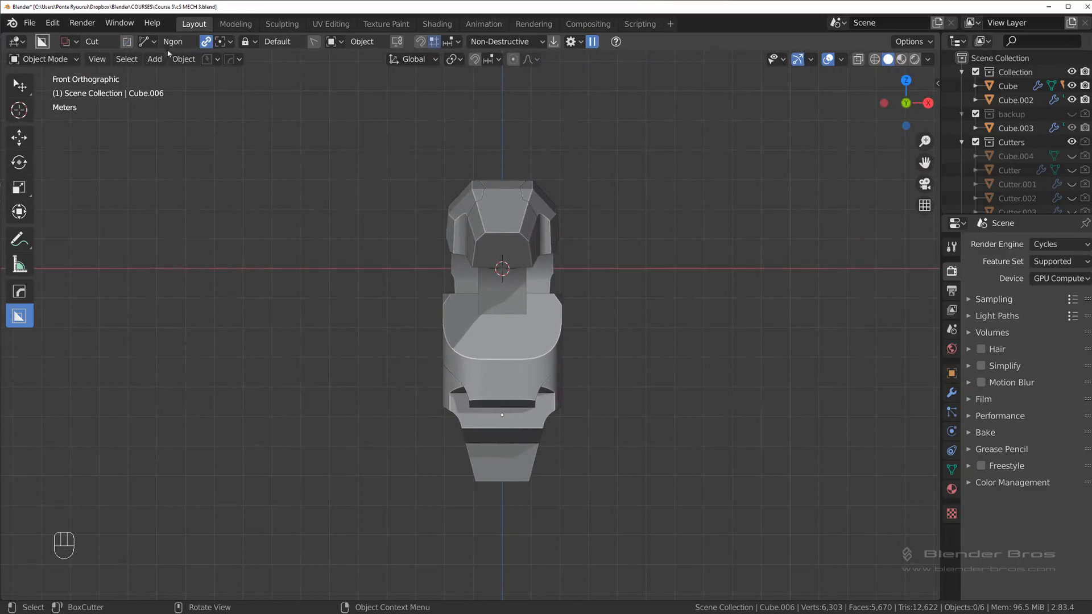
click(217, 60)
click(209, 110)
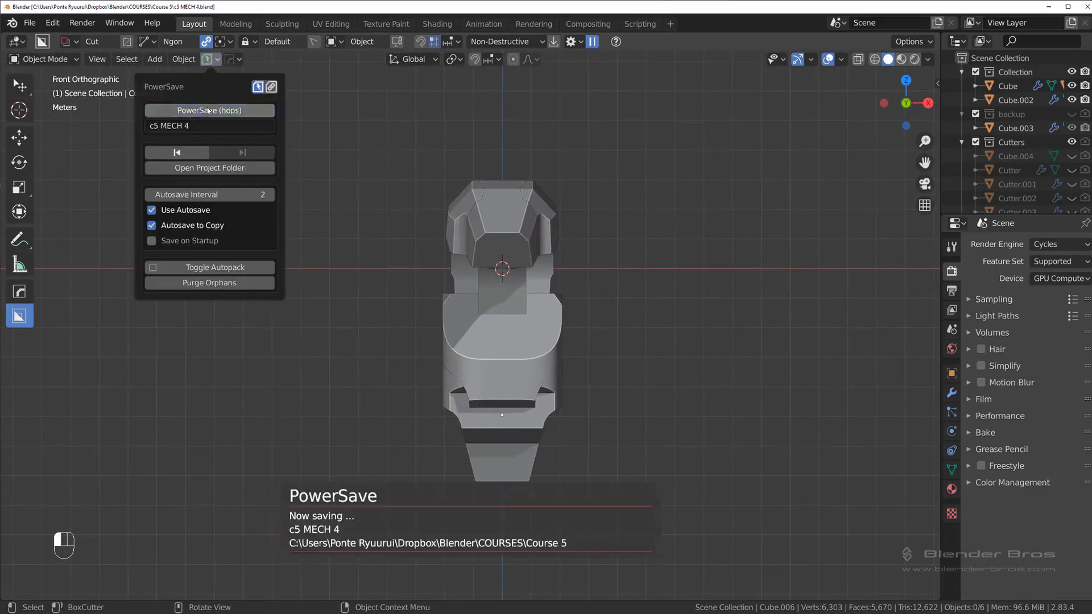
Examine the mech's overall silhouette from the right side and around its front and back.
key(KP_3)
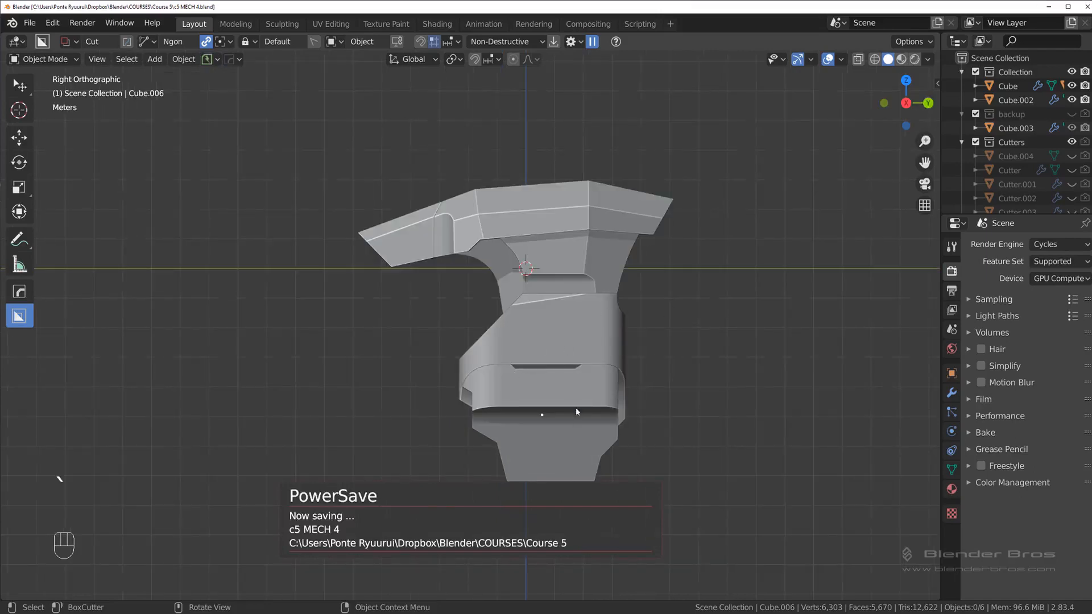
scroll(557, 390, up, 2)
shift+middle_drag(534, 341, 492, 344)
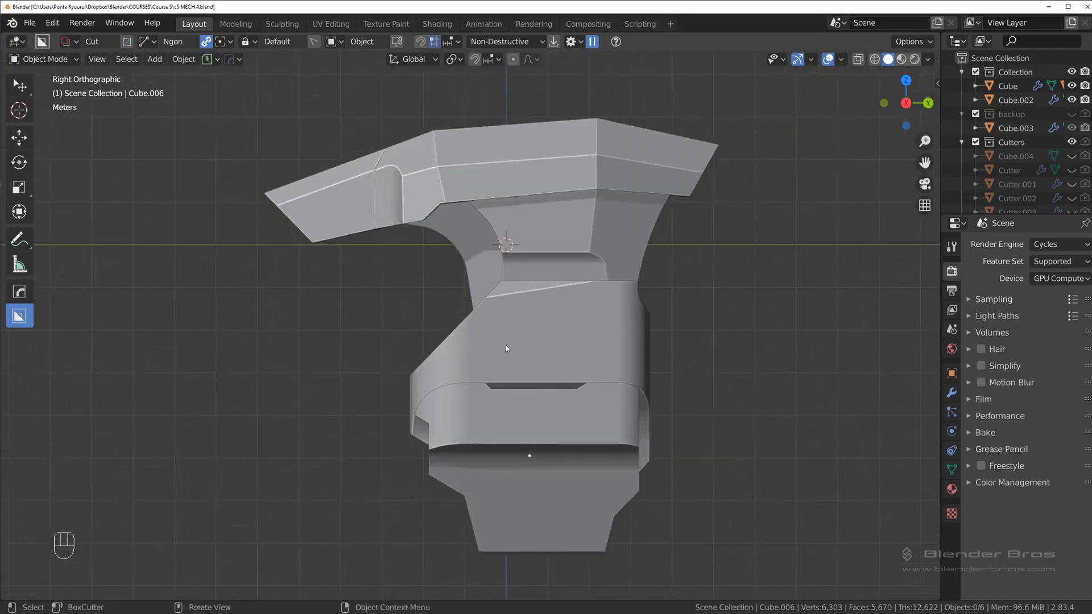
scroll(507, 346, down, 1)
middle_drag(446, 269, 599, 290)
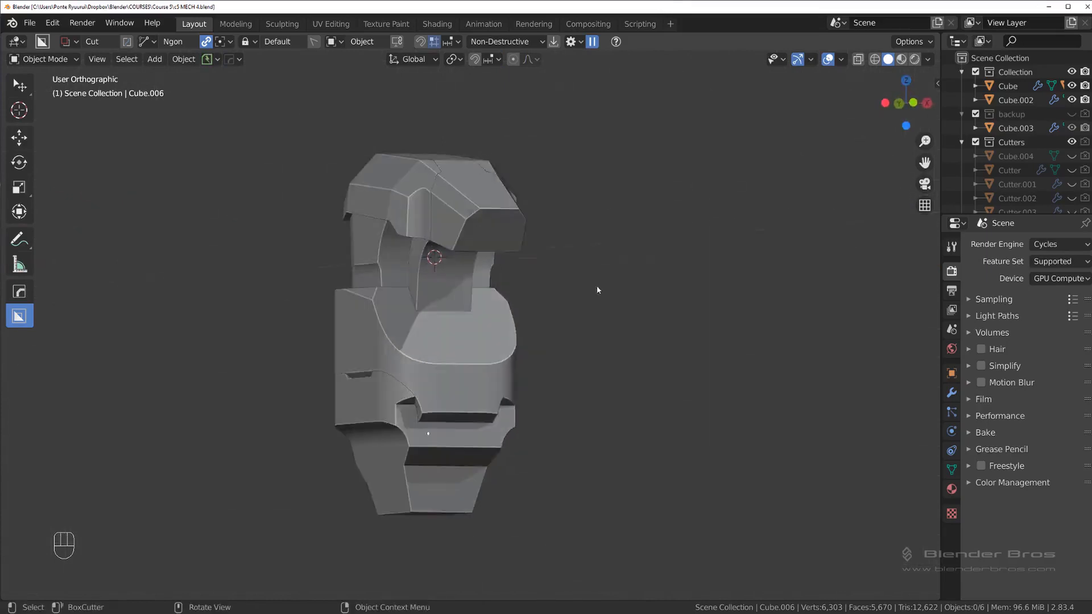
key(grave)
middle_drag(546, 324, 344, 373)
Check the main block's HOps bevel settings against the shading lines on its curved rear cut.
scroll(344, 374, up, 5)
click(477, 359)
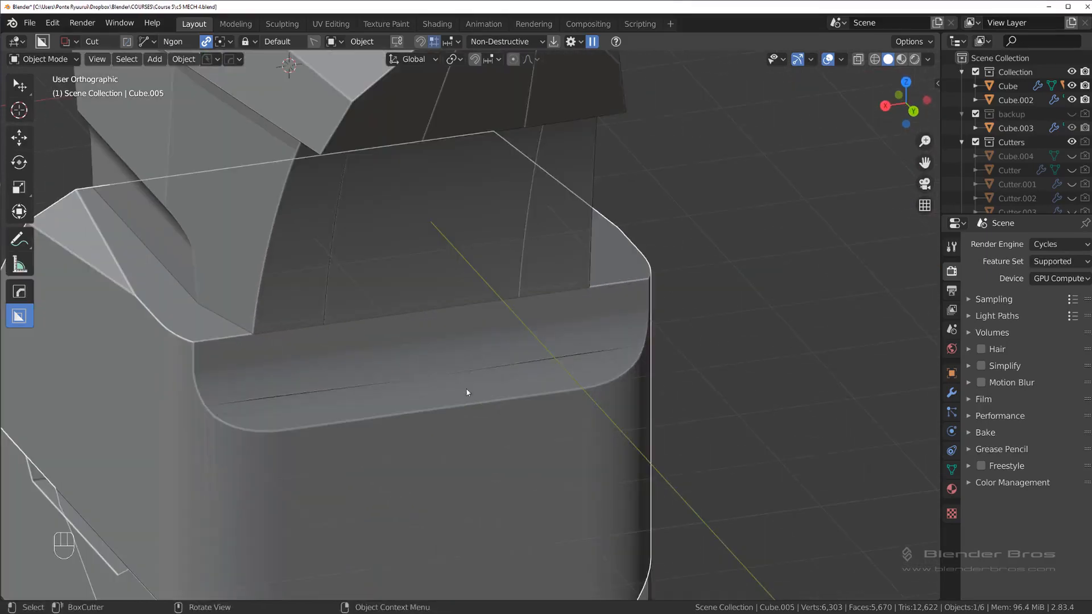
key(q)
click(455, 404)
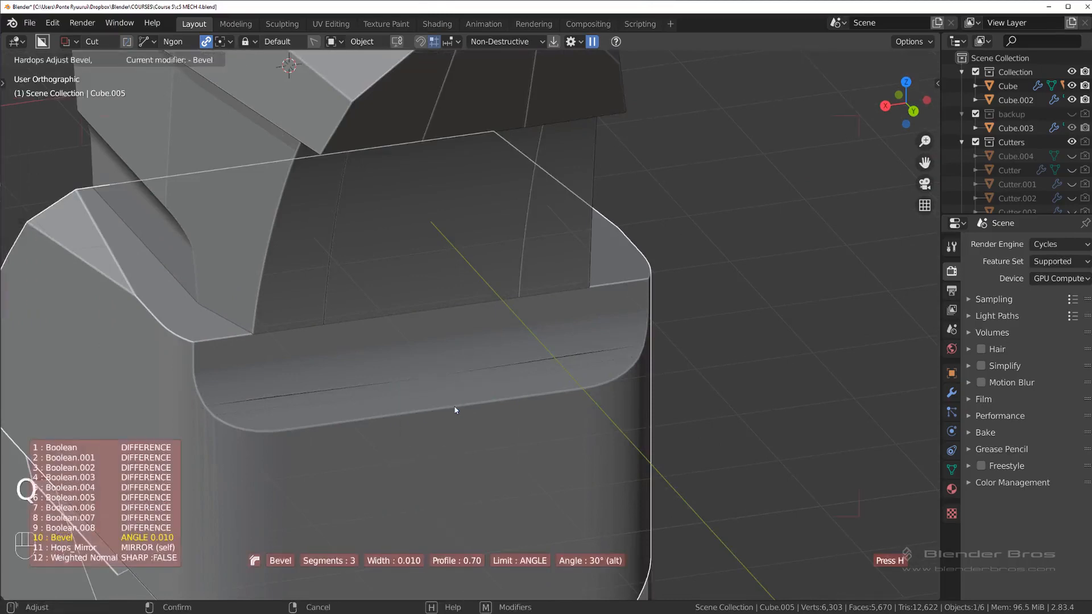
click(458, 392)
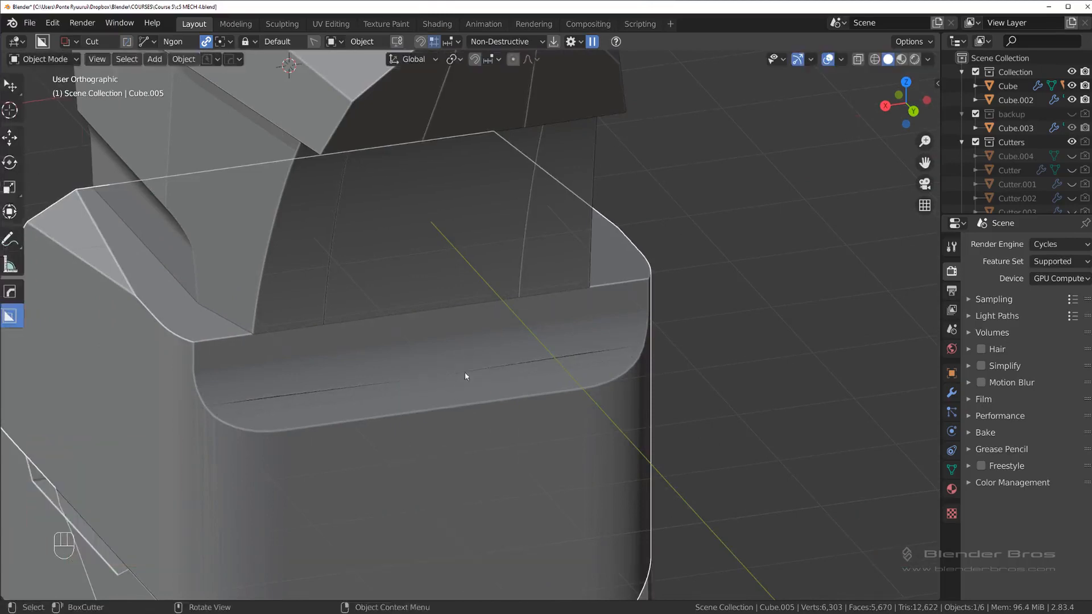
click(466, 372)
key(slash)
key(slash)
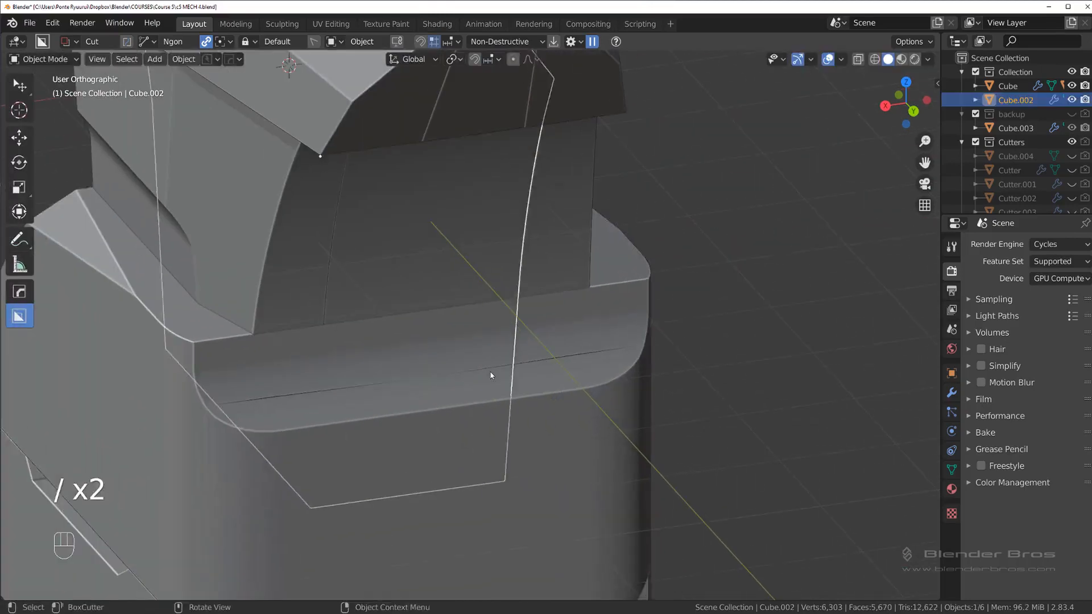
Isolate the main block and reveal the cutter of its curved rear cut (Boolean.007) with HOps Mod Scroll.
click(490, 371)
key(slash)
key(Tab)
key(Tab)
key(q)
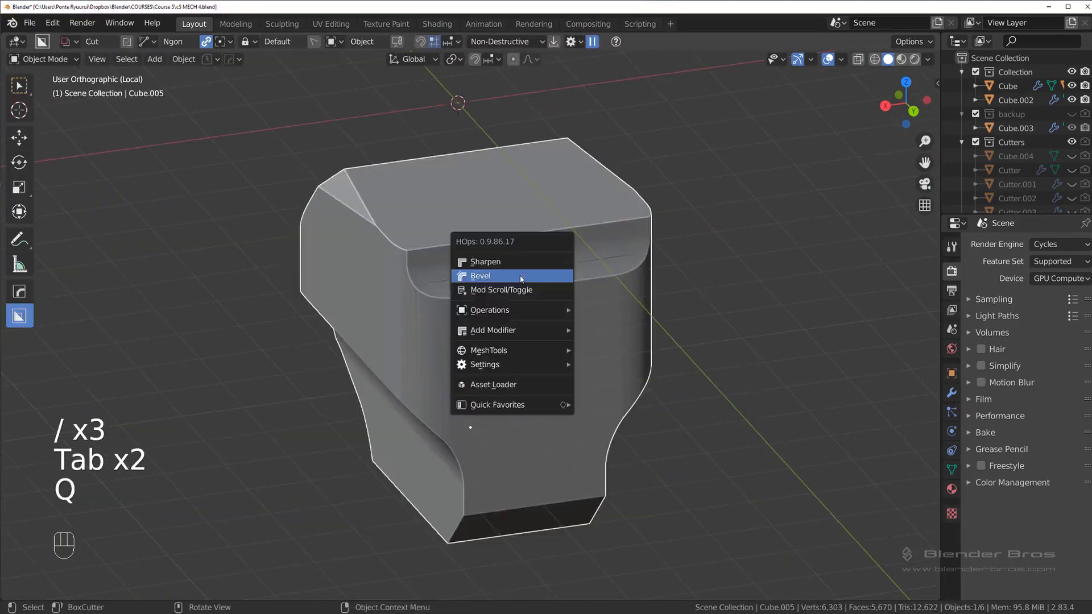
click(531, 296)
scroll(530, 295, up, 1)
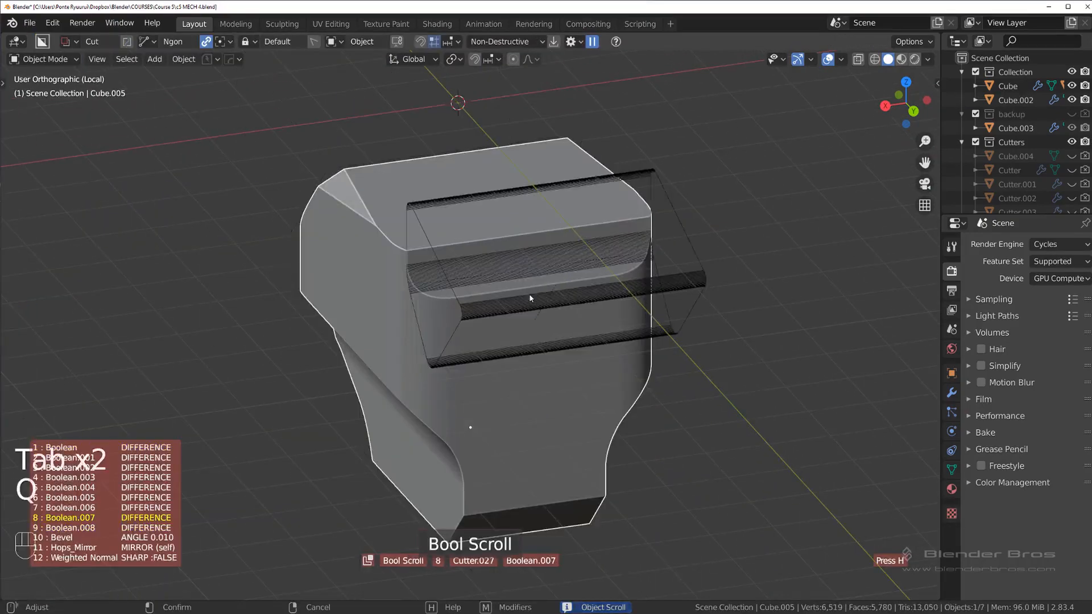
click(529, 295)
Adjust the rear cutter's bevel to 18 segments with a width of 0.341.
scroll(518, 297, up, 4)
middle_drag(512, 296, 561, 260)
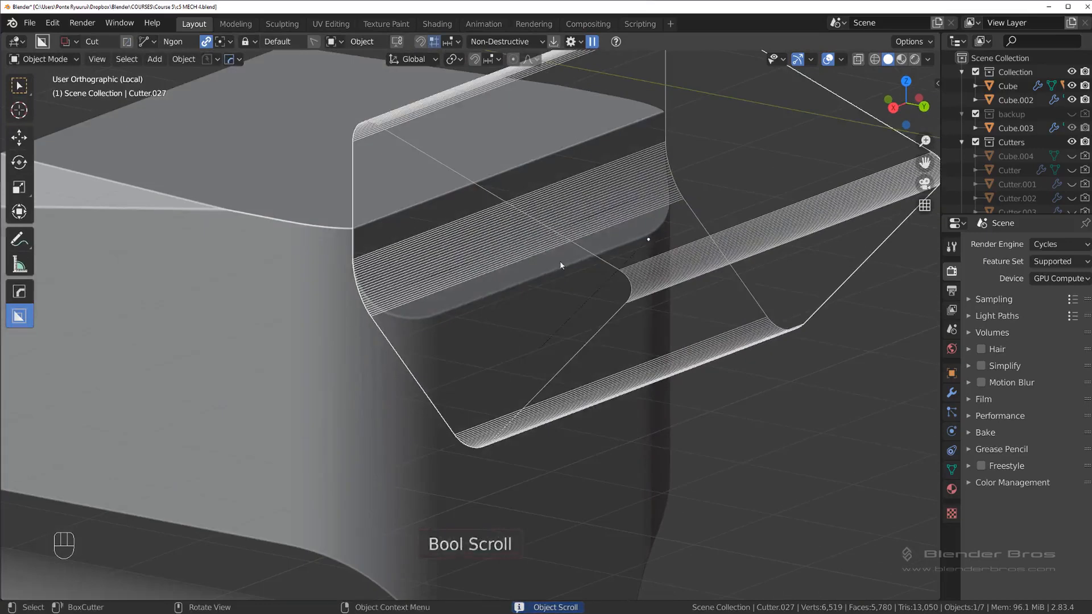
key(q)
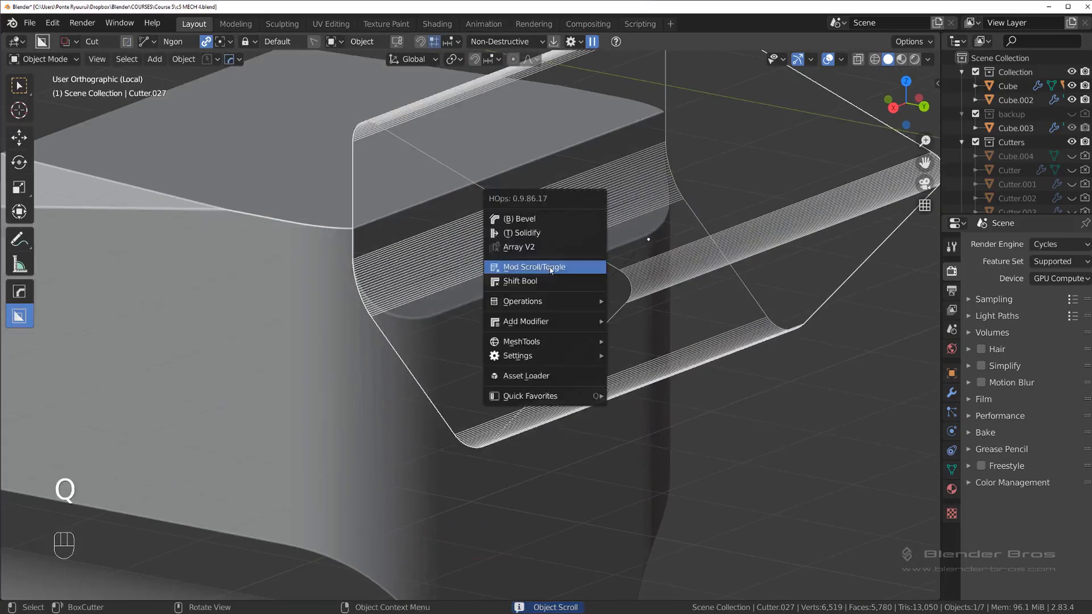
click(532, 219)
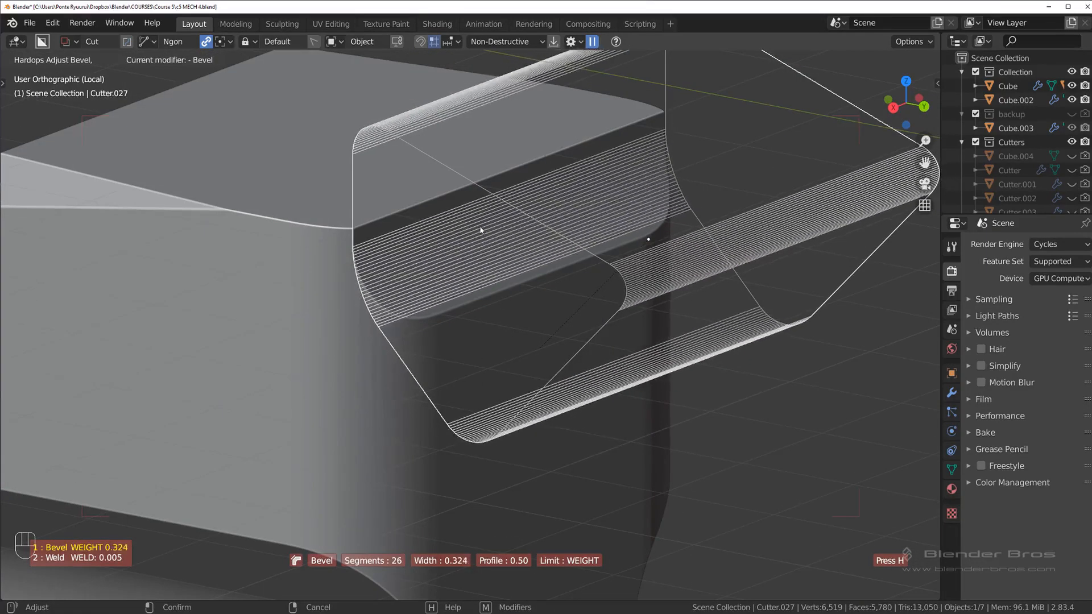
scroll(474, 230, down, 5)
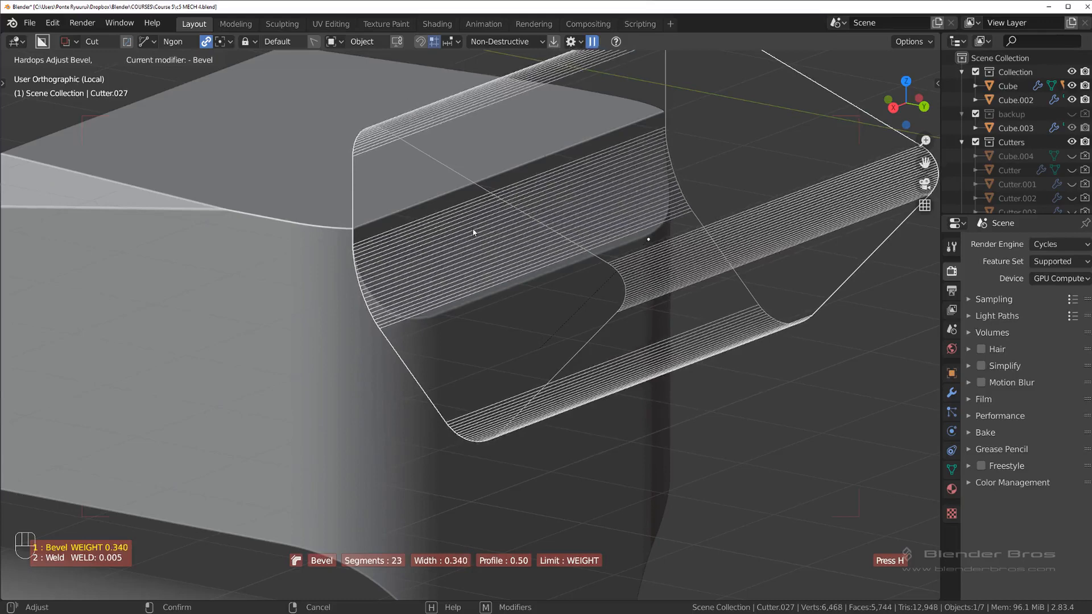
scroll(473, 231, down, 3)
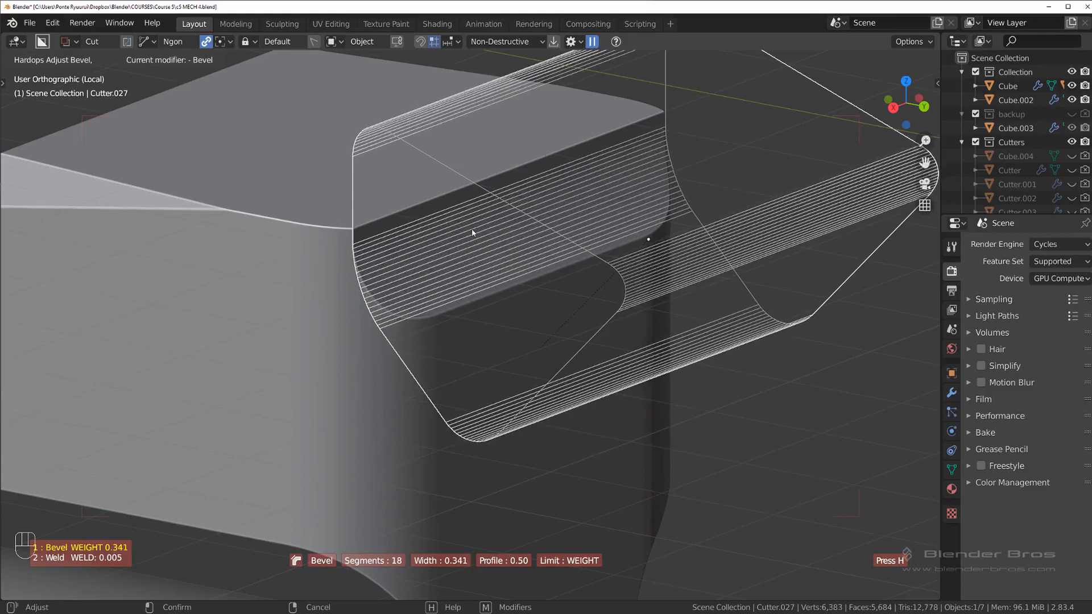
click(473, 231)
Hide the Cutters collection and show the backup collection, ending the isolated view.
key(Tab)
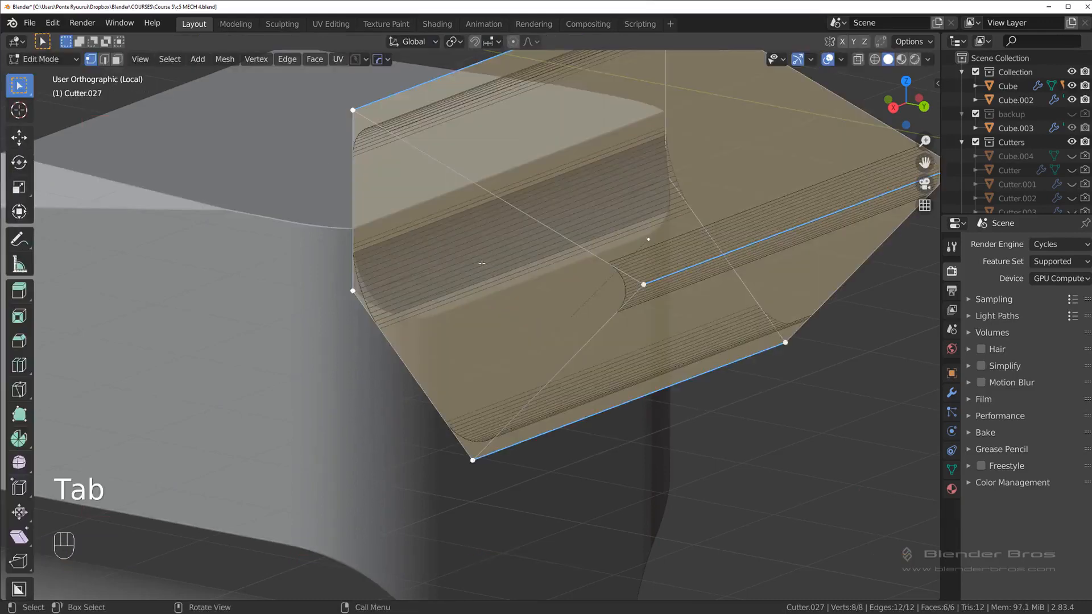
key(Tab)
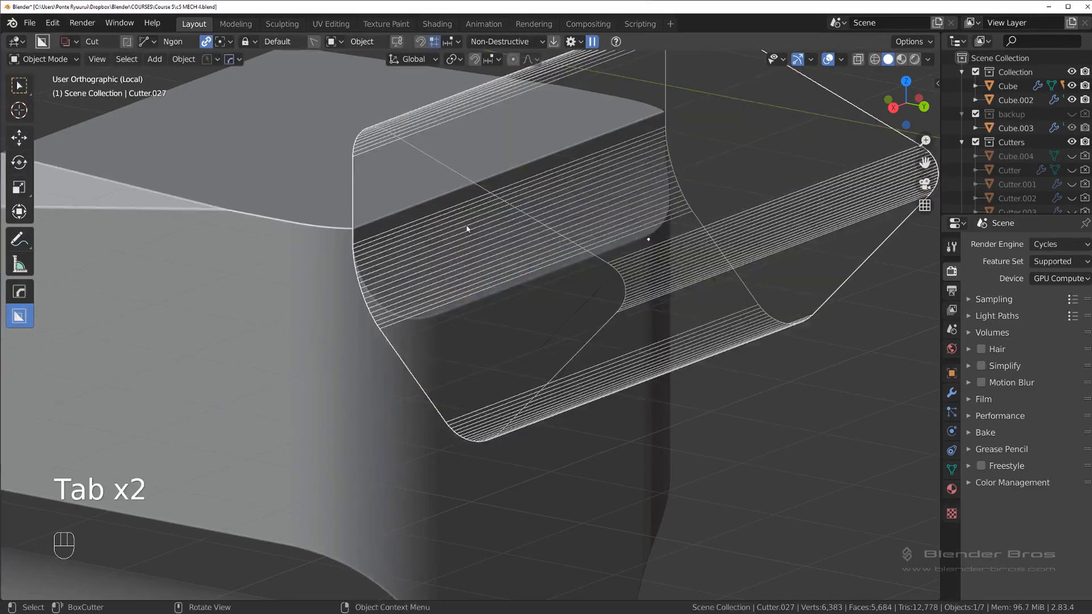
key(shift+3)
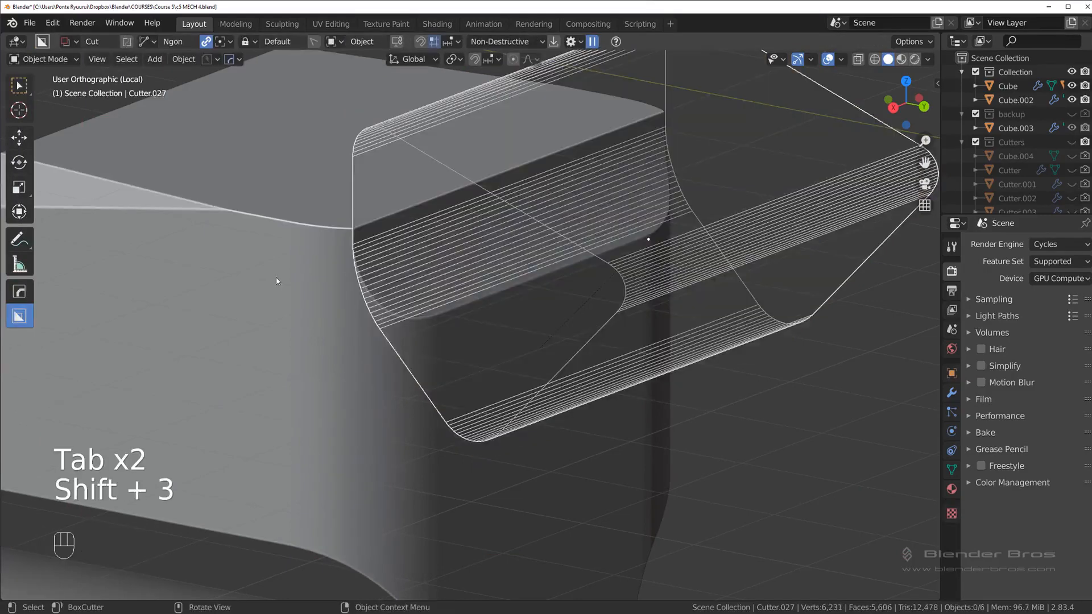
key(shift+3)
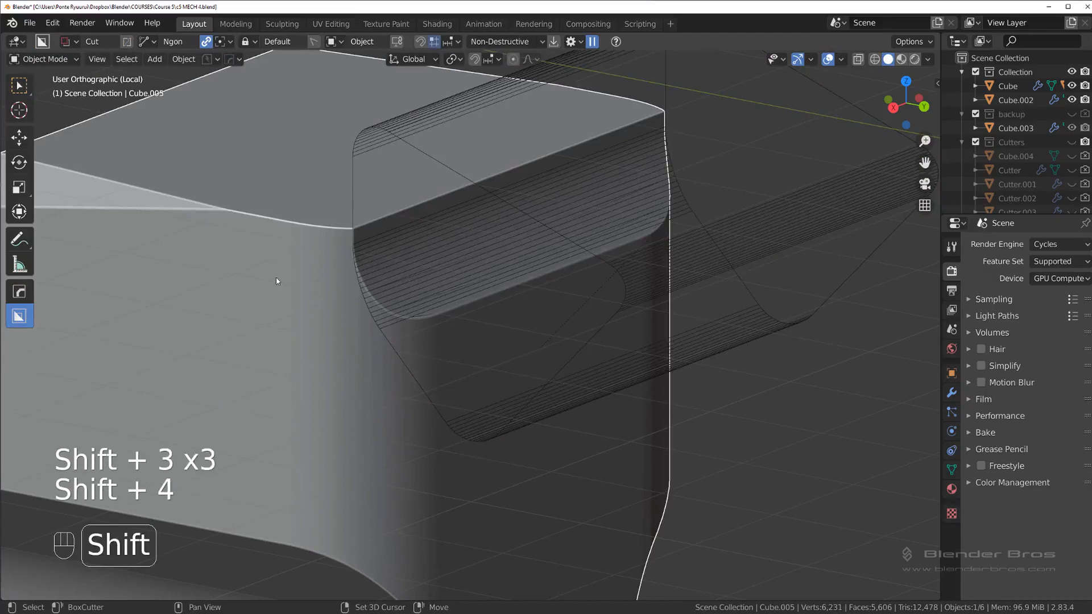
key(shift+3)
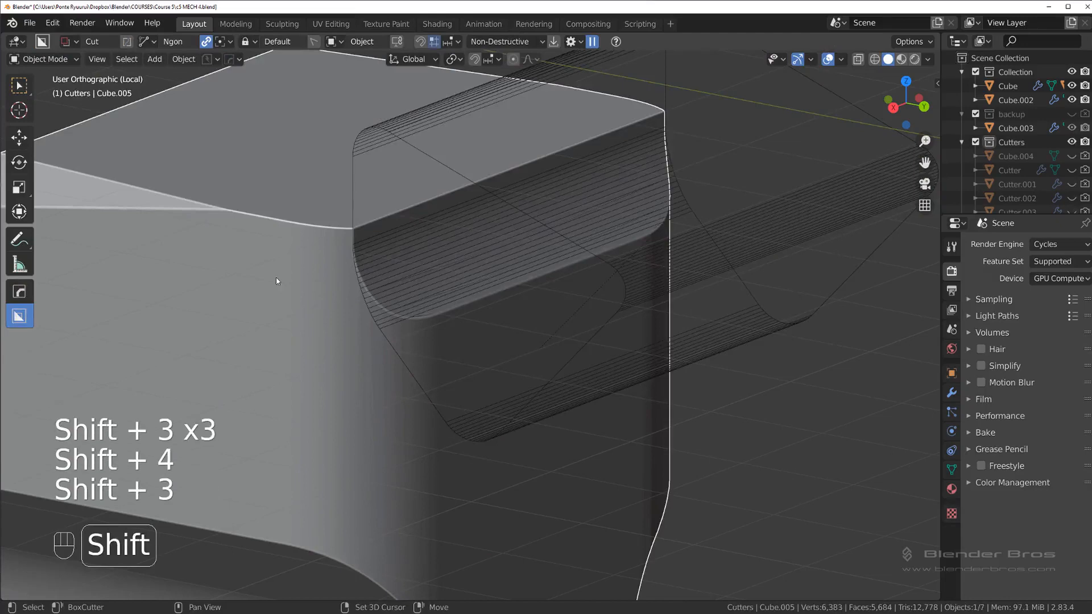
click(443, 265)
key(shift+2)
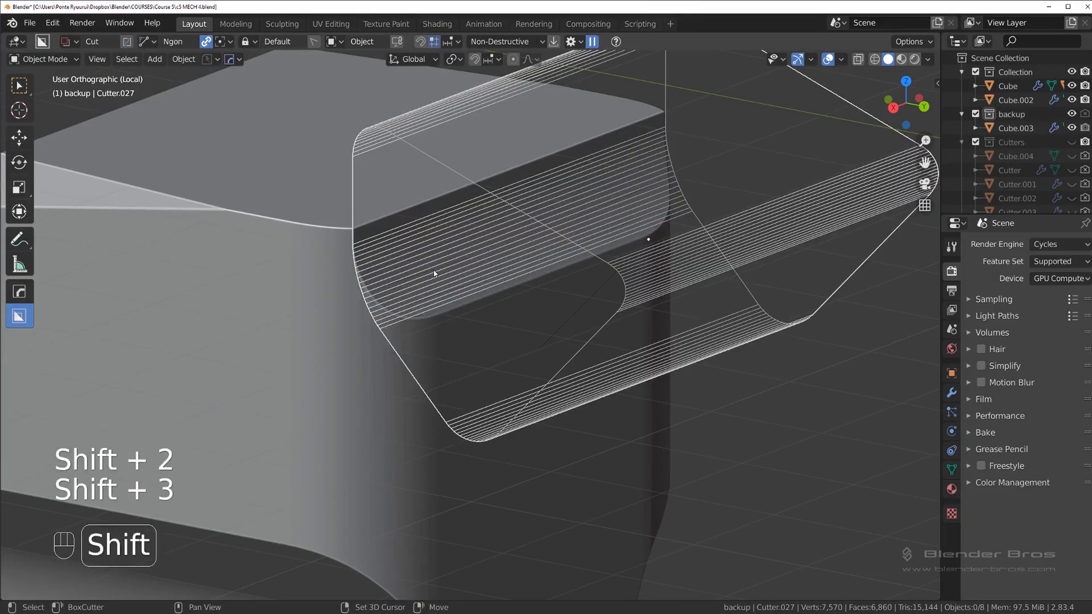
key(h)
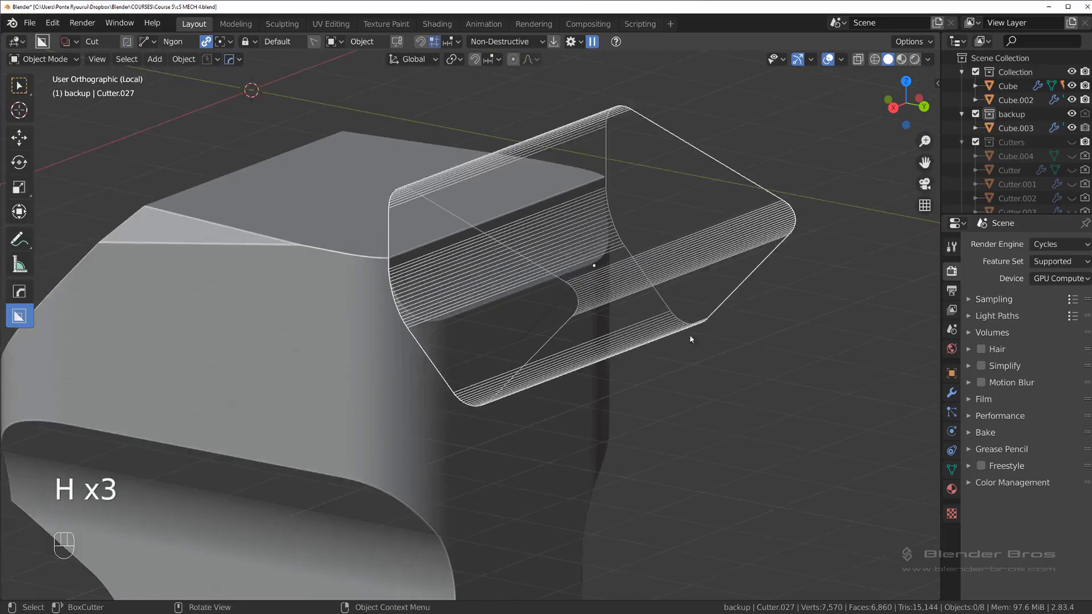
key(slash)
Examine the shading lines on the main block's curved rear cut and the base mesh beneath it.
scroll(484, 397, up, 7)
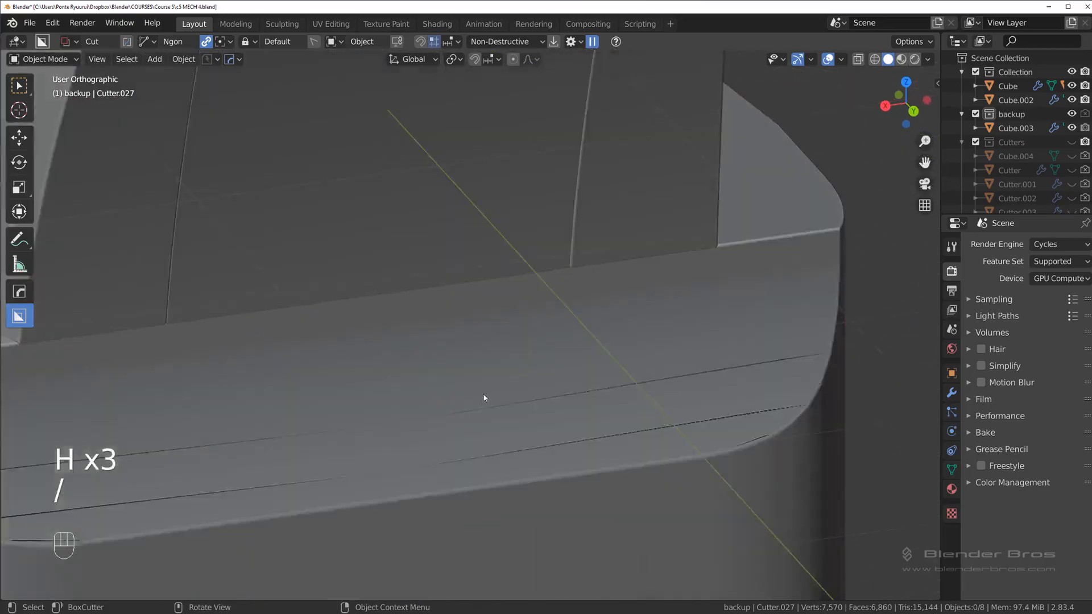
shift+middle_drag(367, 435, 455, 383)
middle_drag(387, 411, 391, 426)
click(333, 429)
key(Tab)
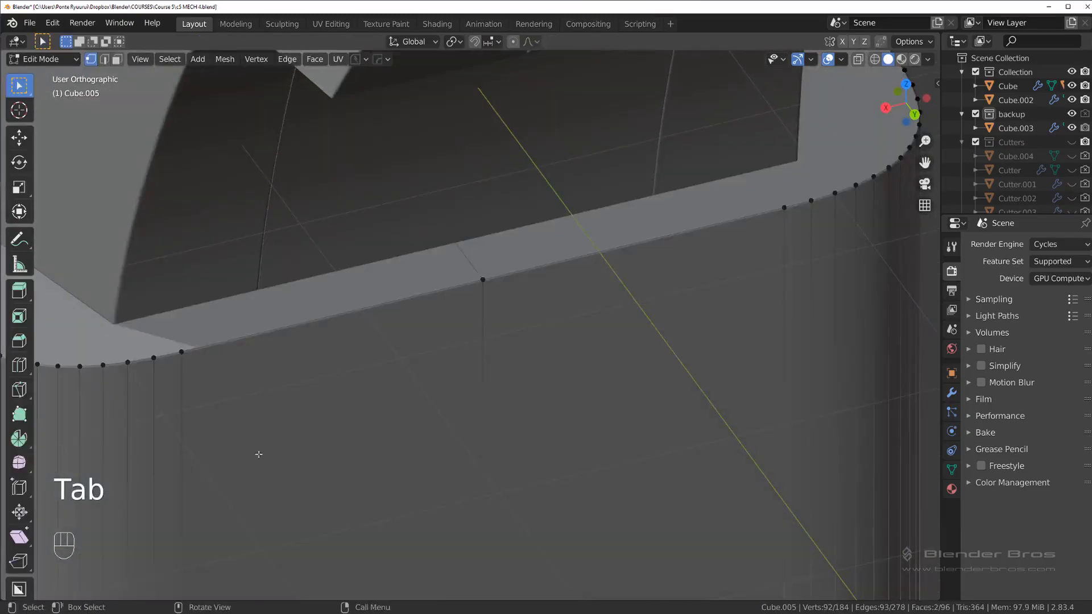
middle_drag(256, 454, 439, 397)
key(Tab)
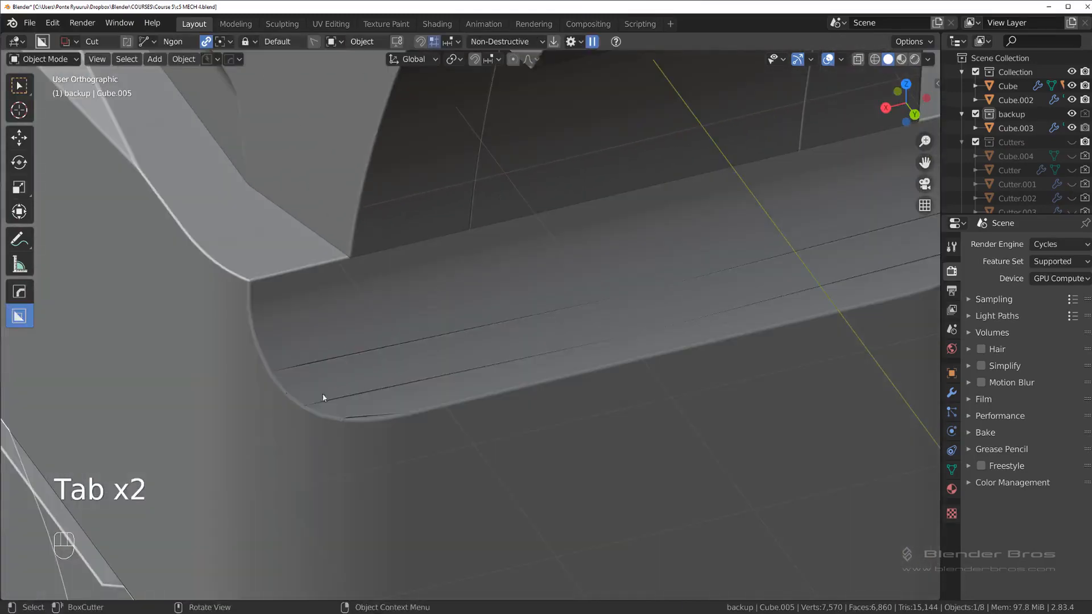
middle_drag(323, 398, 329, 367)
scroll(430, 258, down, 3)
Add a dense stack of evenly spaced horizontal loop cuts around the main block's mesh.
click(454, 248)
key(Tab)
scroll(467, 308, down, 1)
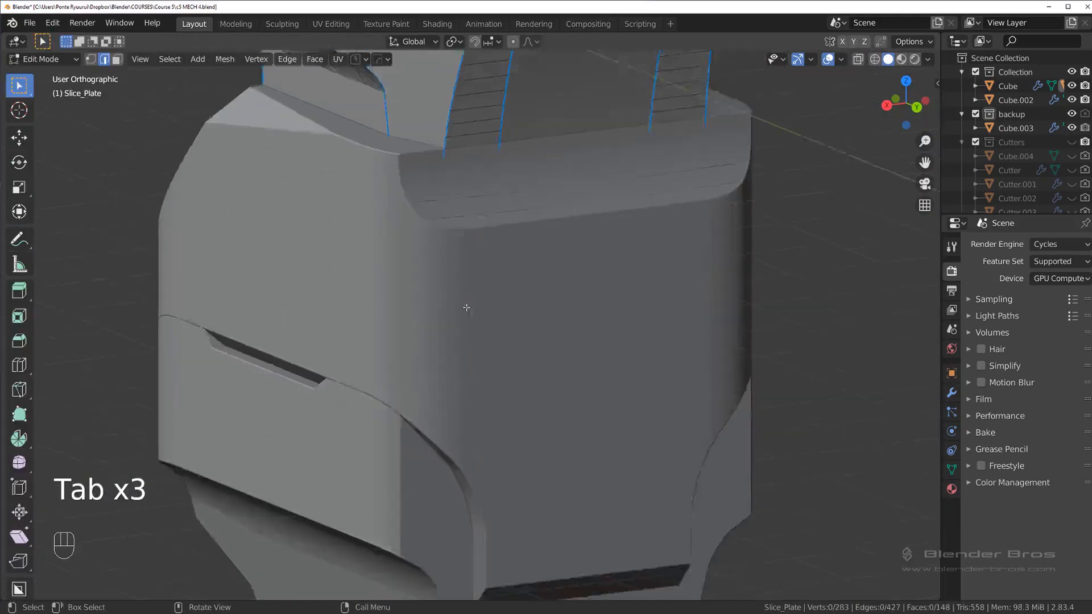
scroll(466, 308, down, 2)
key(Tab)
click(475, 253)
key(Tab)
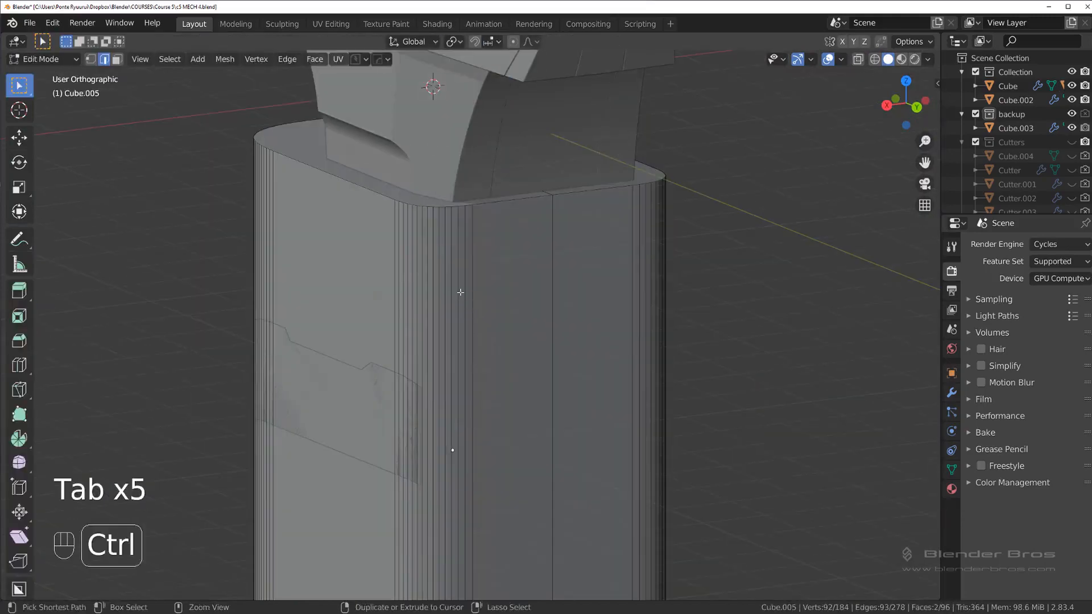
key(ctrl+r)
scroll(452, 398, up, 16)
click(428, 252)
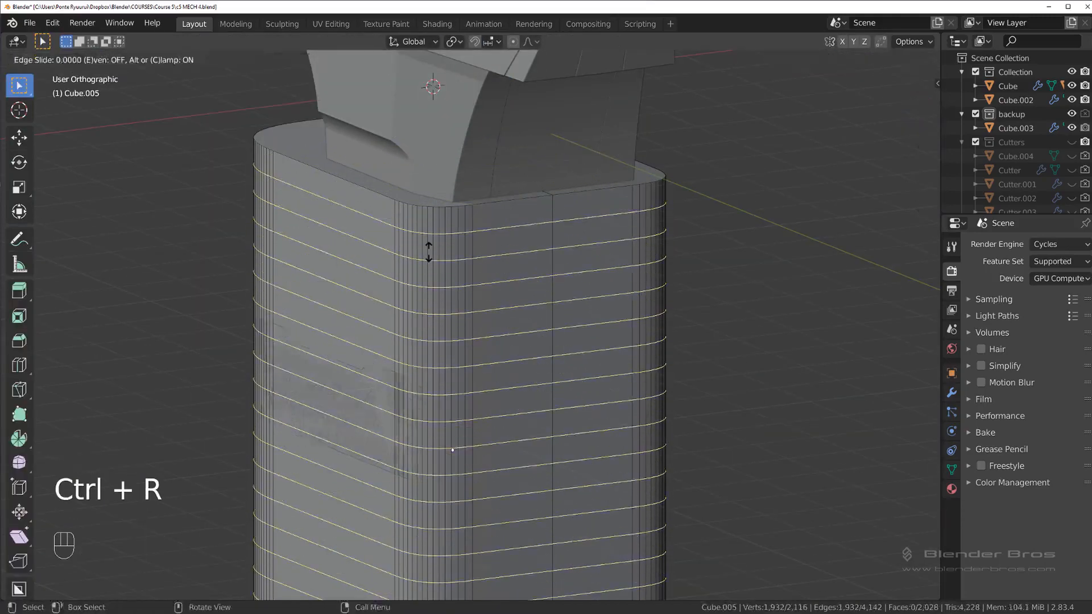
right_click(428, 252)
key(Tab)
Try adding evenly spaced horizontal loop cuts to the lower piece's side, undo them, and return to Object Mode in front view.
scroll(440, 239, down, 2)
scroll(483, 278, up, 6)
middle_drag(452, 265, 278, 237)
scroll(268, 390, down, 4)
middle_drag(282, 378, 407, 336)
click(419, 392)
middle_drag(419, 392, 442, 345)
key(Tab)
key(ctrl+r)
scroll(432, 356, up, 10)
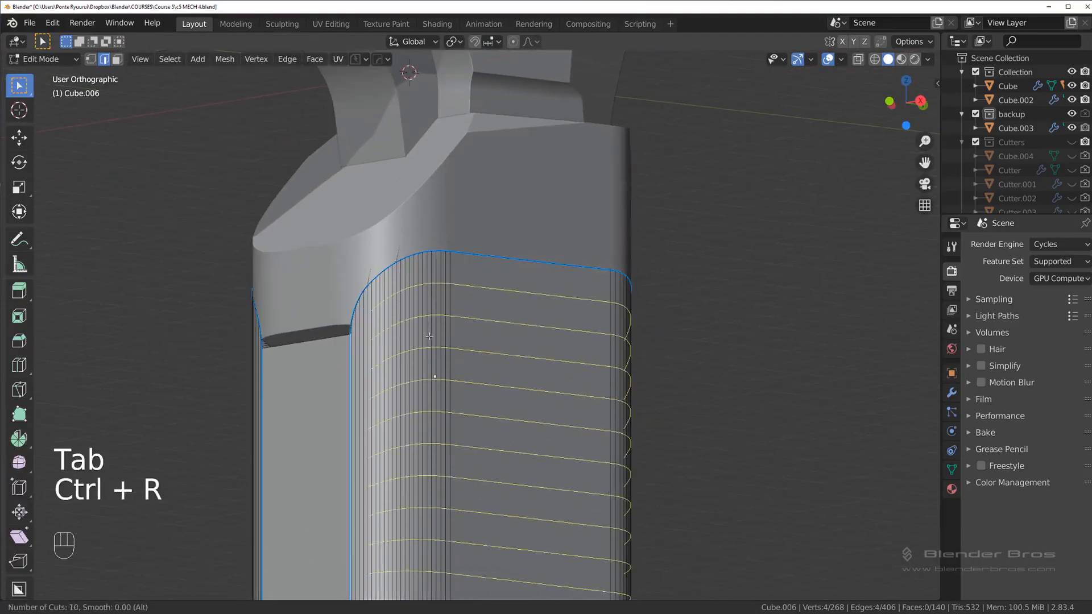
click(435, 356)
right_click(436, 356)
middle_drag(436, 355, 481, 357)
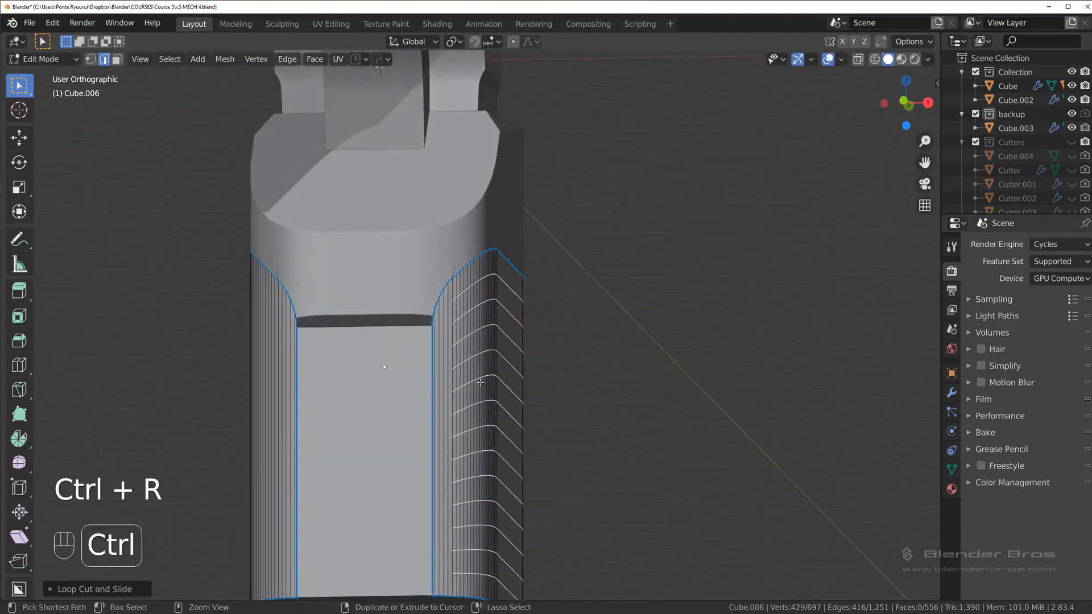
key(ctrl+z)
scroll(477, 358, down, 3)
key(grave)
key(Tab)
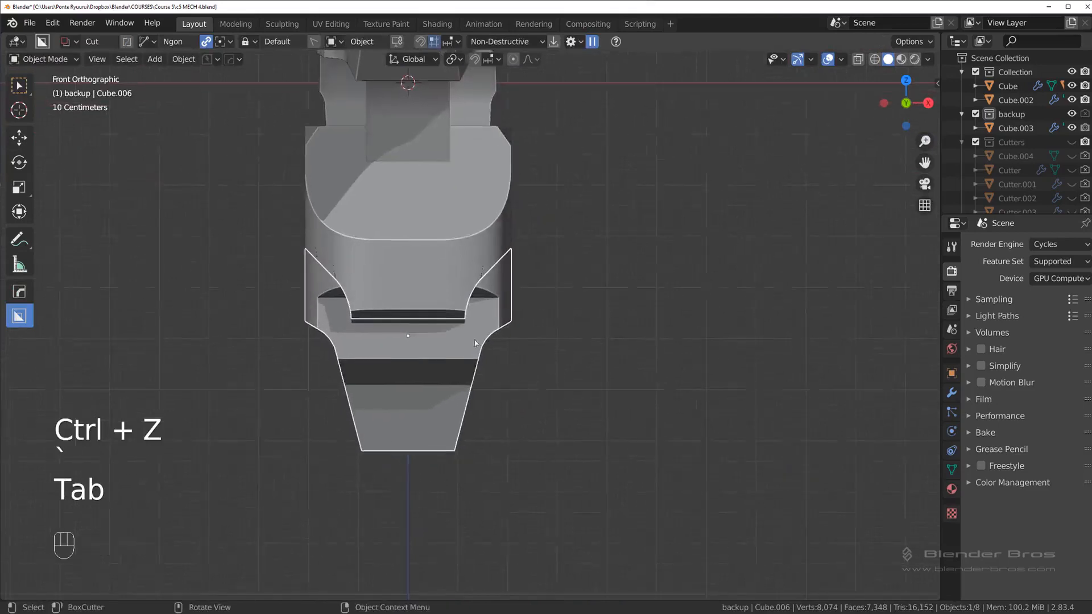
Isolate the lower piece and dice its mesh along the Z axis only, with a count of 16, using the Knife Project method.
key(Tab)
key(slash)
key(Tab)
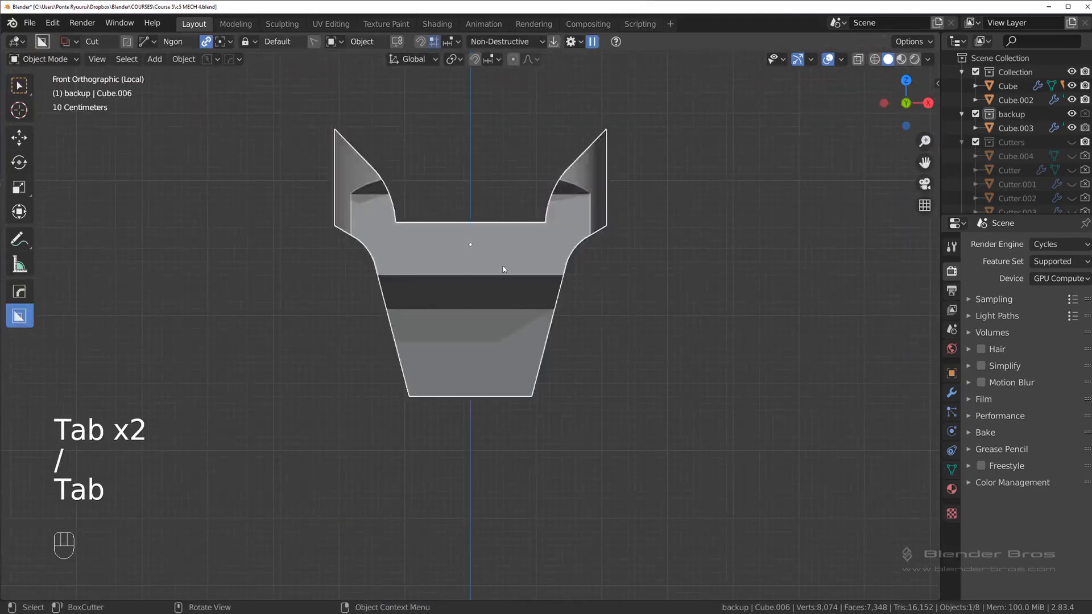
scroll(494, 309, up, 2)
scroll(489, 327, down, 2)
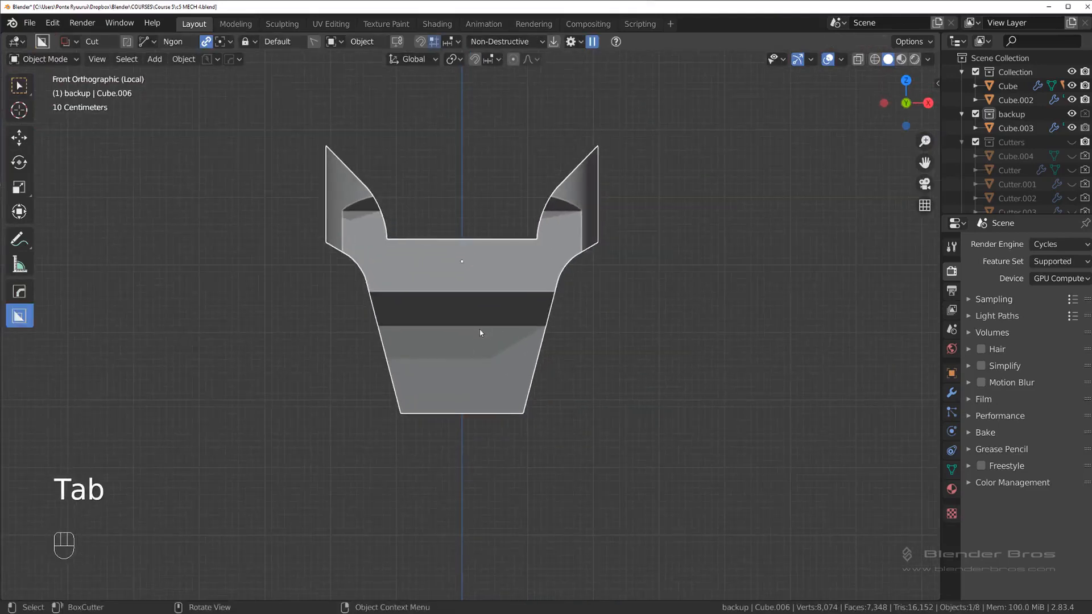
key(q)
mouse_move(476, 384)
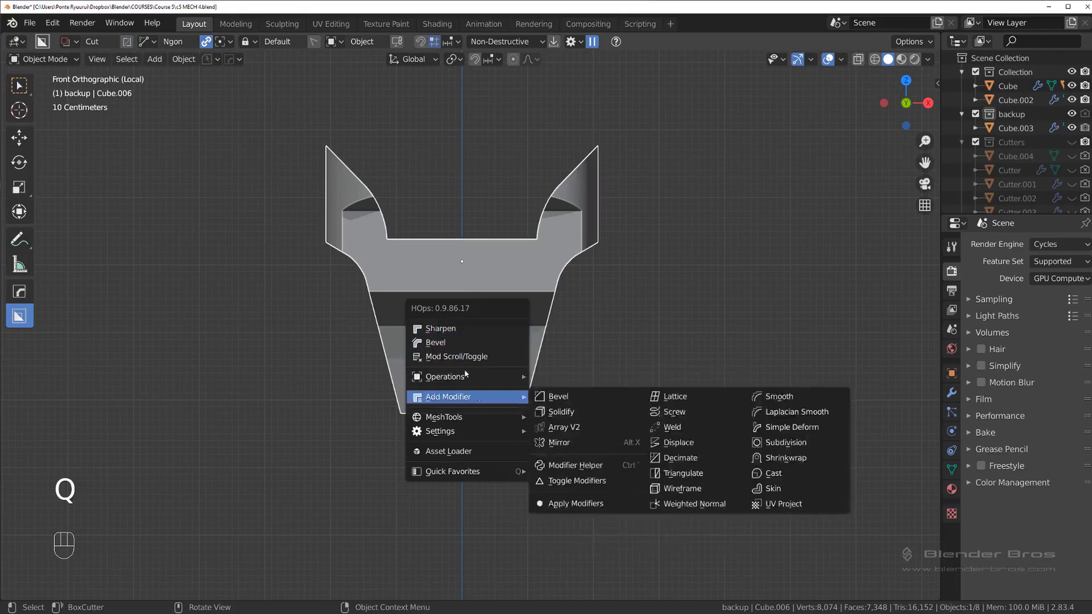
mouse_move(462, 418)
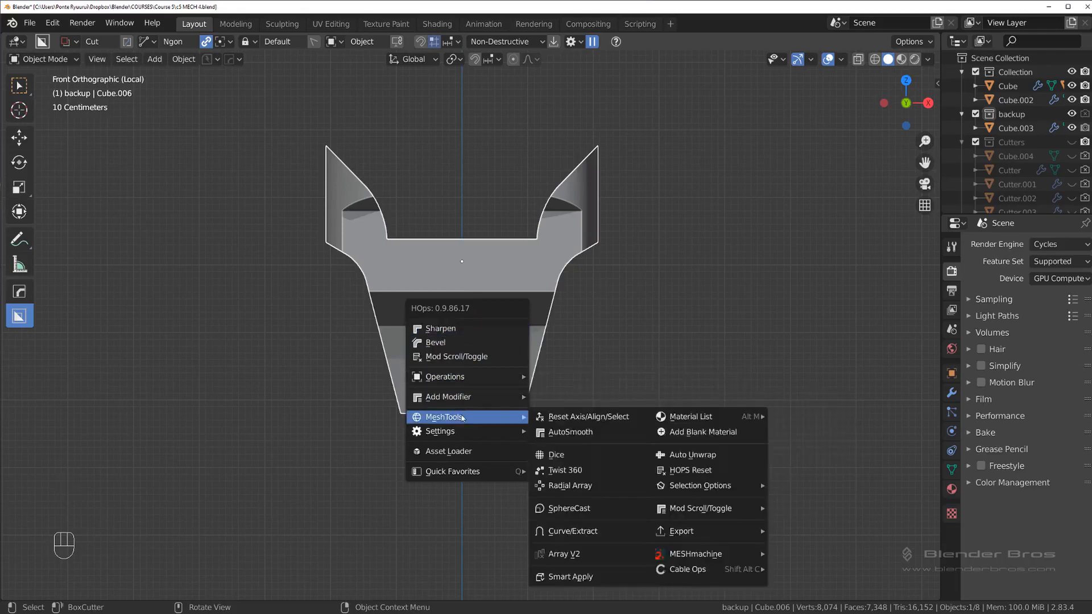
click(539, 455)
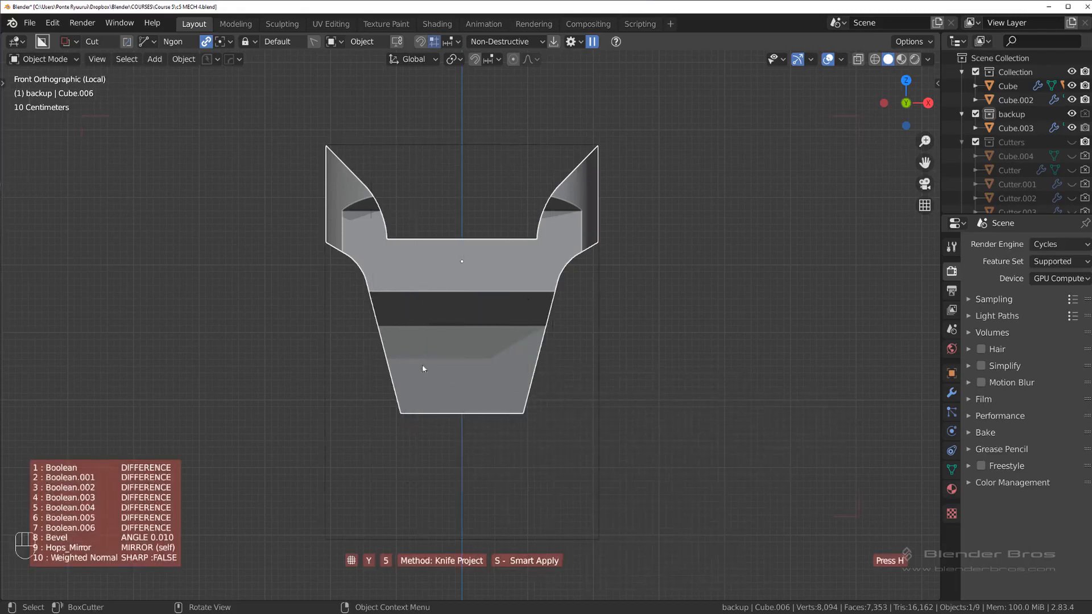
key(x)
scroll(234, 356, up, 11)
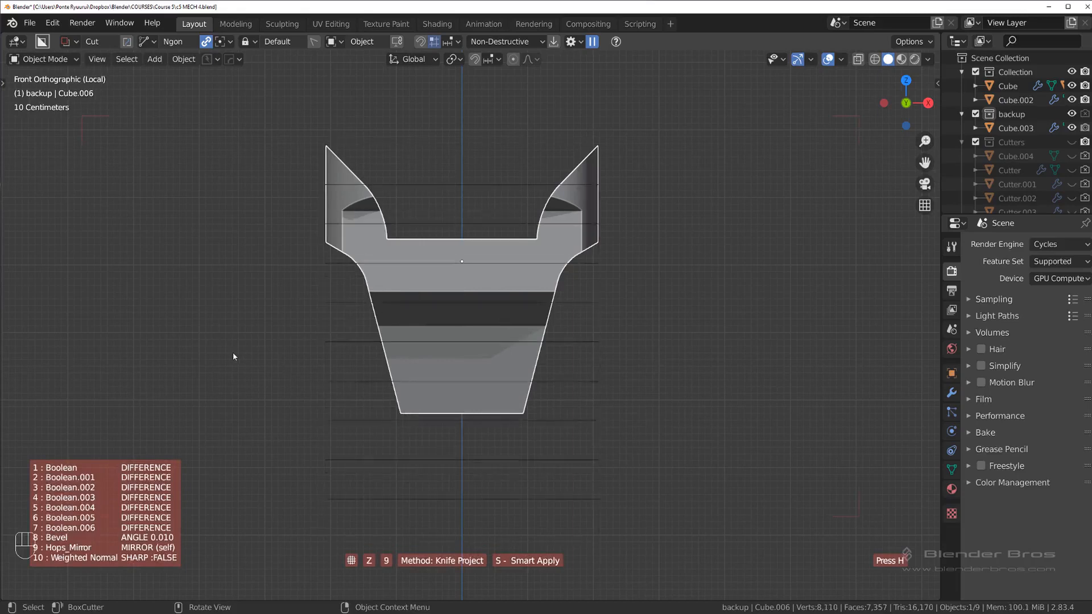
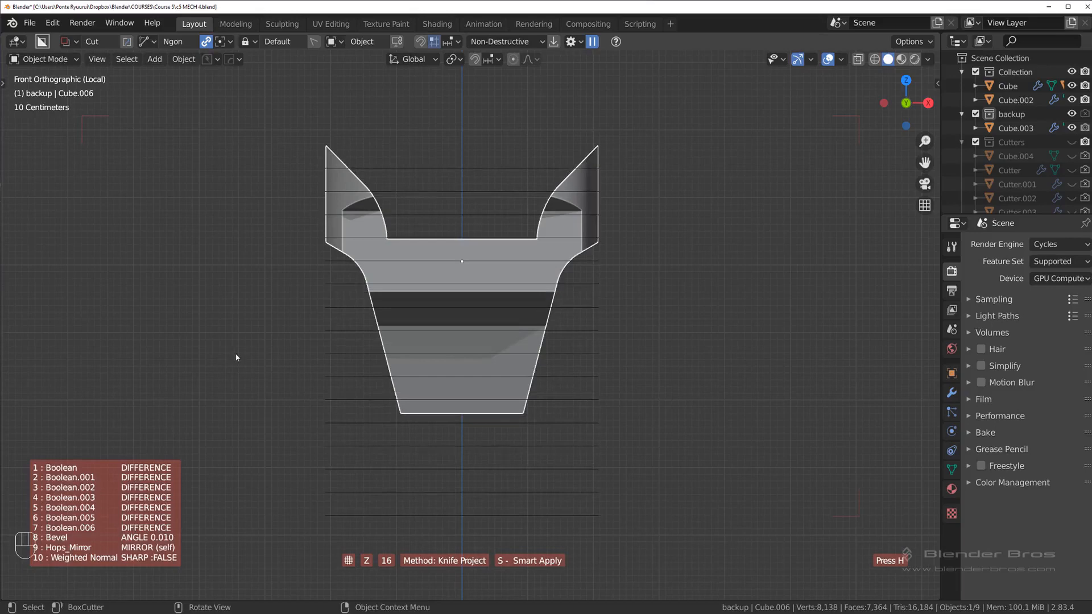
Examine the diced mesh around the lower piece's curved upper cut and the shading on its surfaces.
key(Tab)
middle_drag(364, 352, 524, 271)
scroll(500, 387, up, 6)
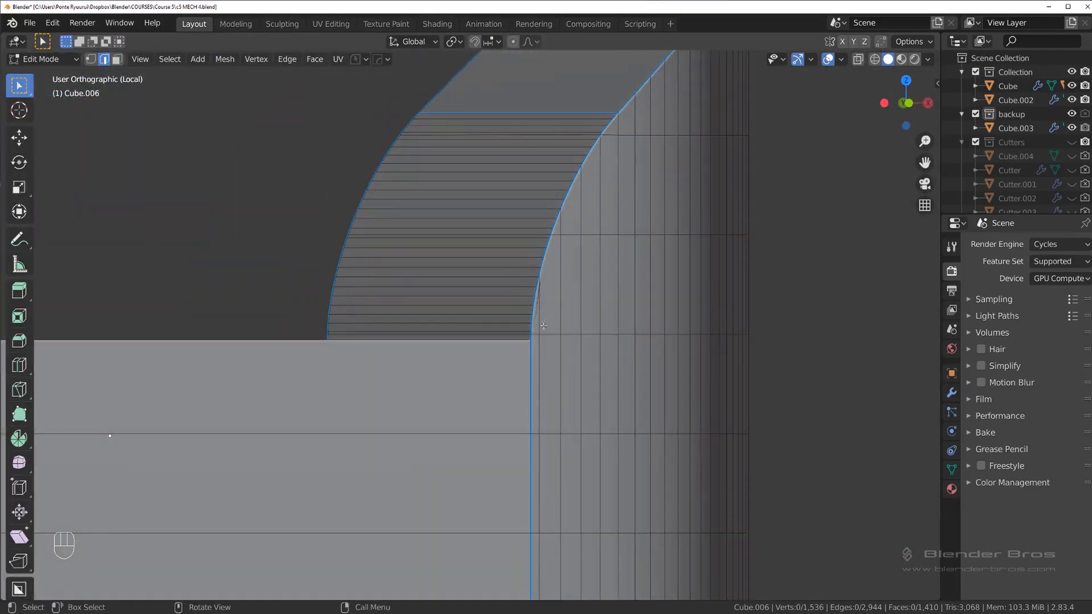
scroll(543, 326, up, 3)
scroll(592, 340, down, 4)
middle_drag(594, 339, 578, 340)
key(Tab)
scroll(512, 302, down, 5)
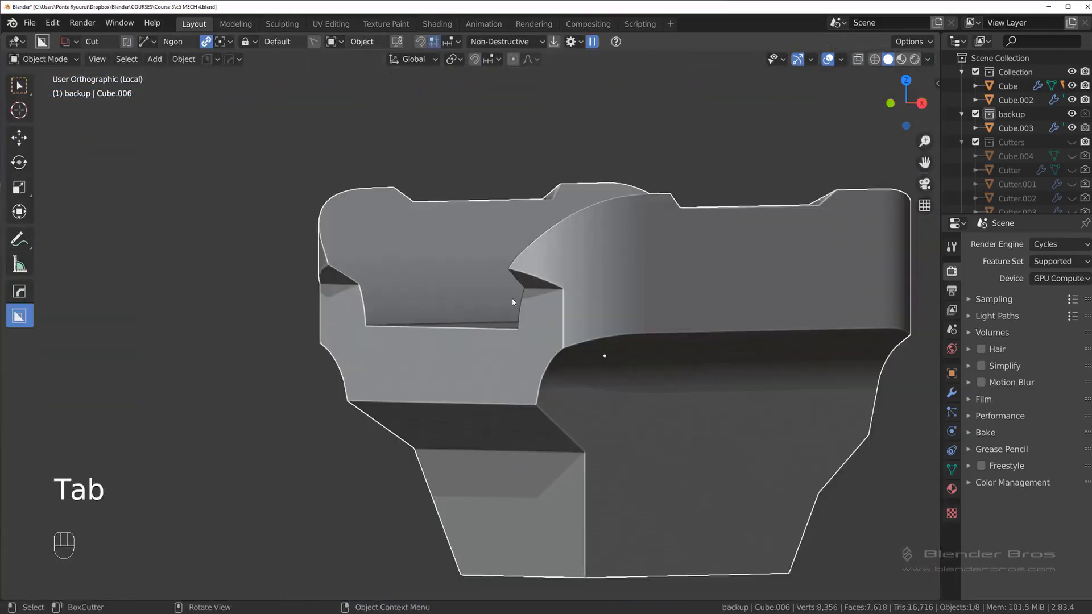
End the isolated view and inspect the main block's looped base mesh and side shading.
key(slash)
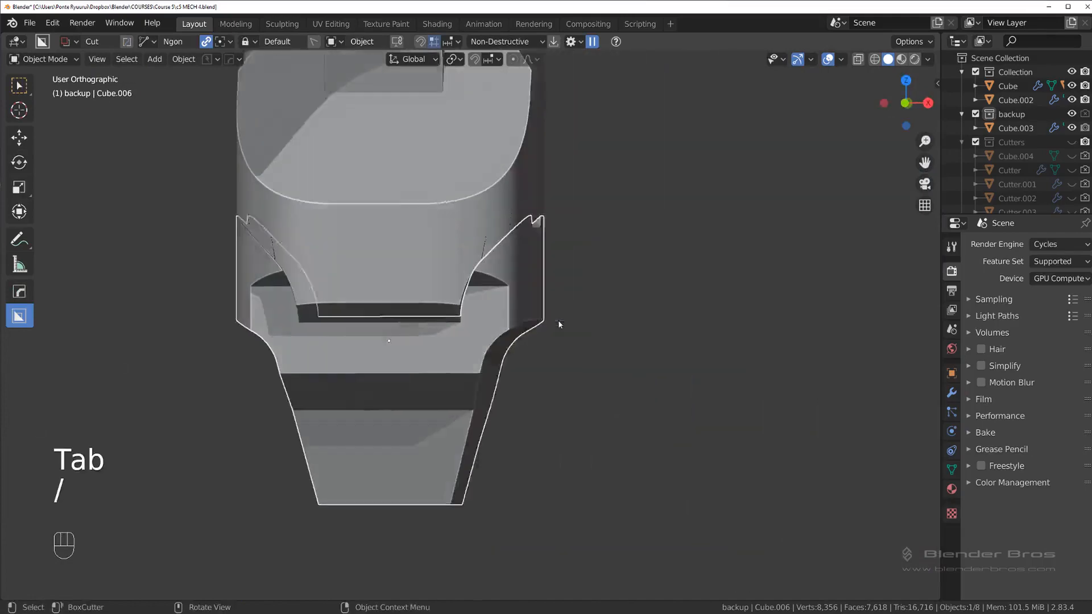
shift+click(487, 321)
key(slash)
key(Tab)
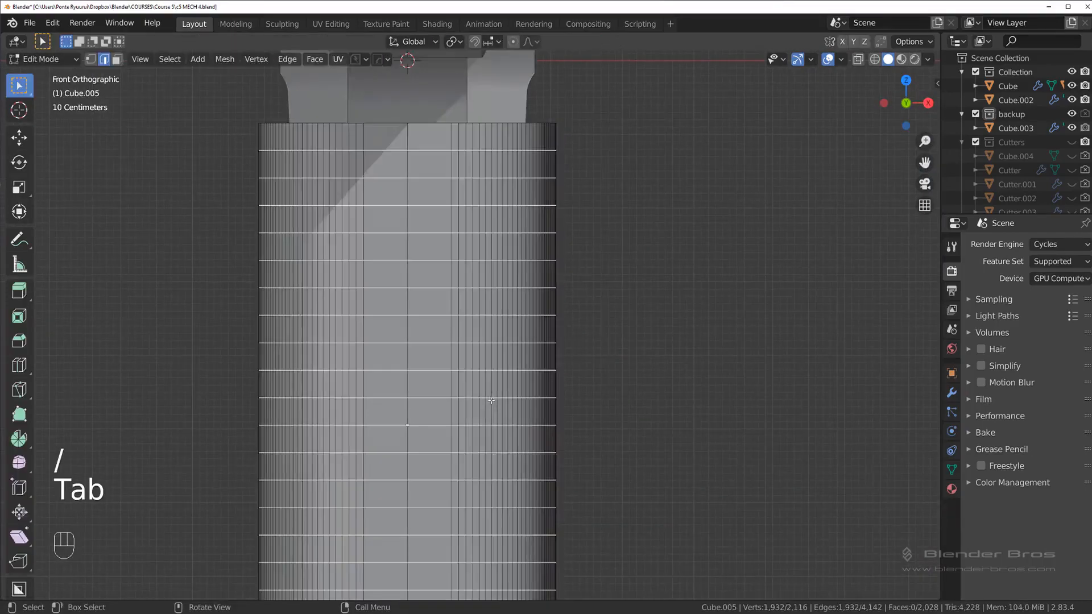
key(Tab)
key(grave)
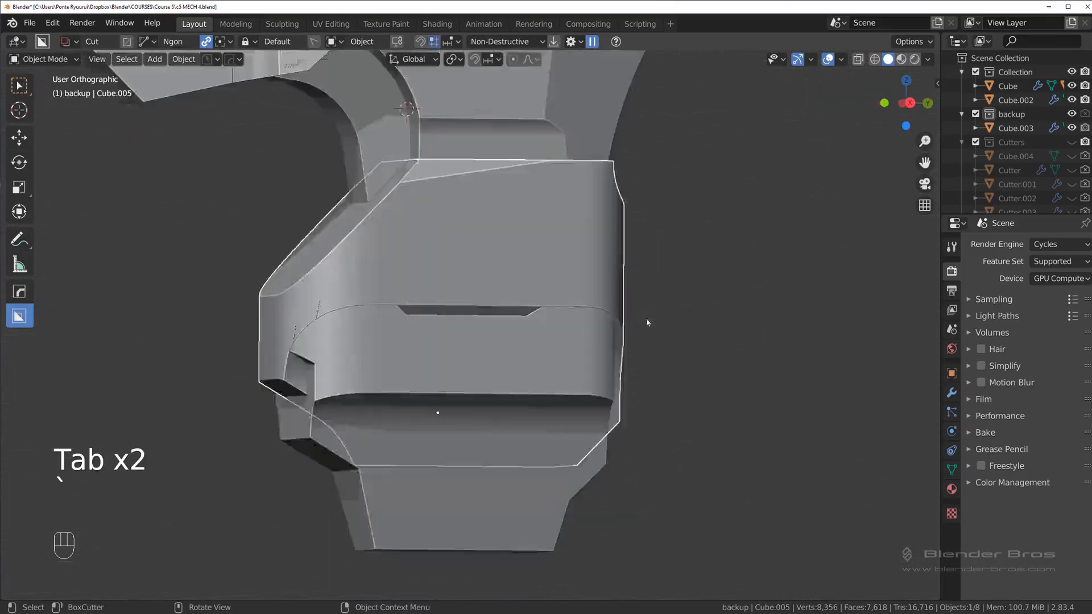
key(Tab)
key(Tab)
Clear the selection and hide the backup collection.
click(635, 271)
scroll(580, 279, down, 2)
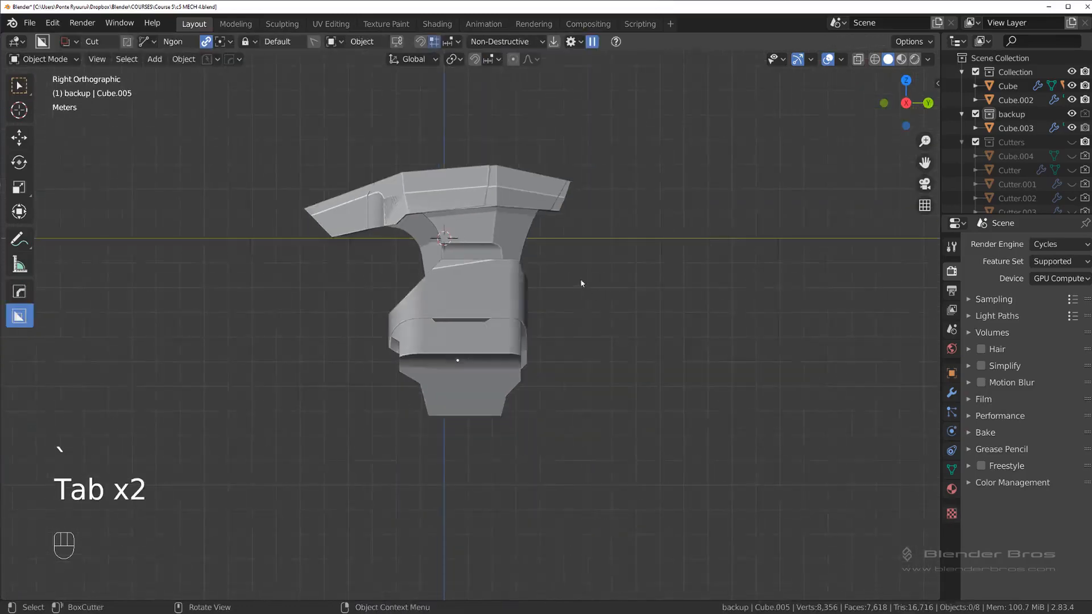
scroll(609, 289, up, 3)
middle_drag(580, 280, 637, 346)
middle_drag(540, 319, 586, 350)
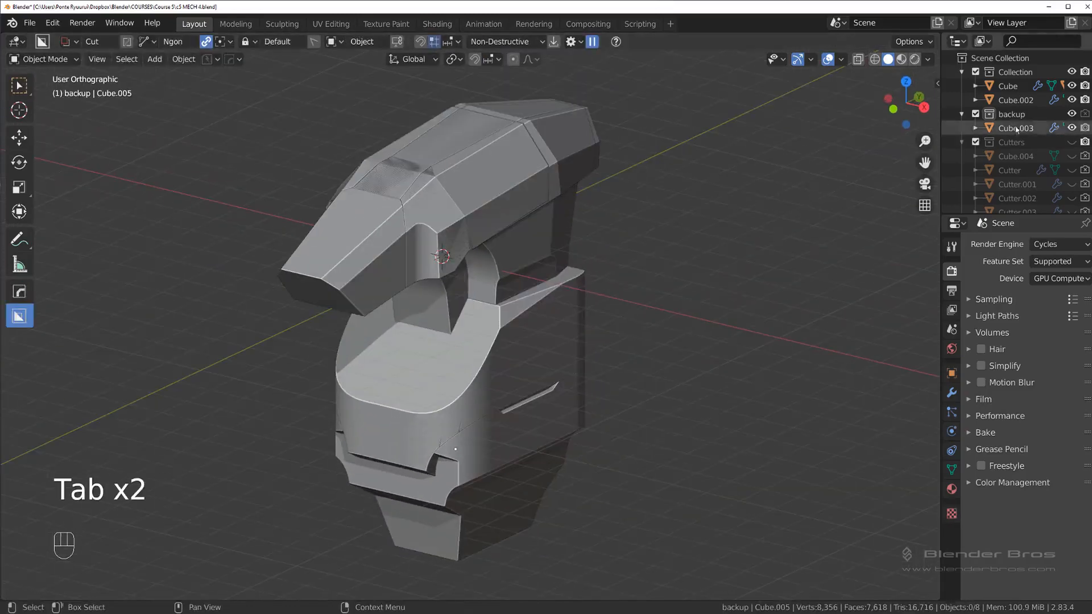
click(1071, 114)
Review the proportions of the head, neck and body blockout from the side, front and an angled view.
middle_drag(566, 278, 419, 343)
scroll(419, 343, up, 5)
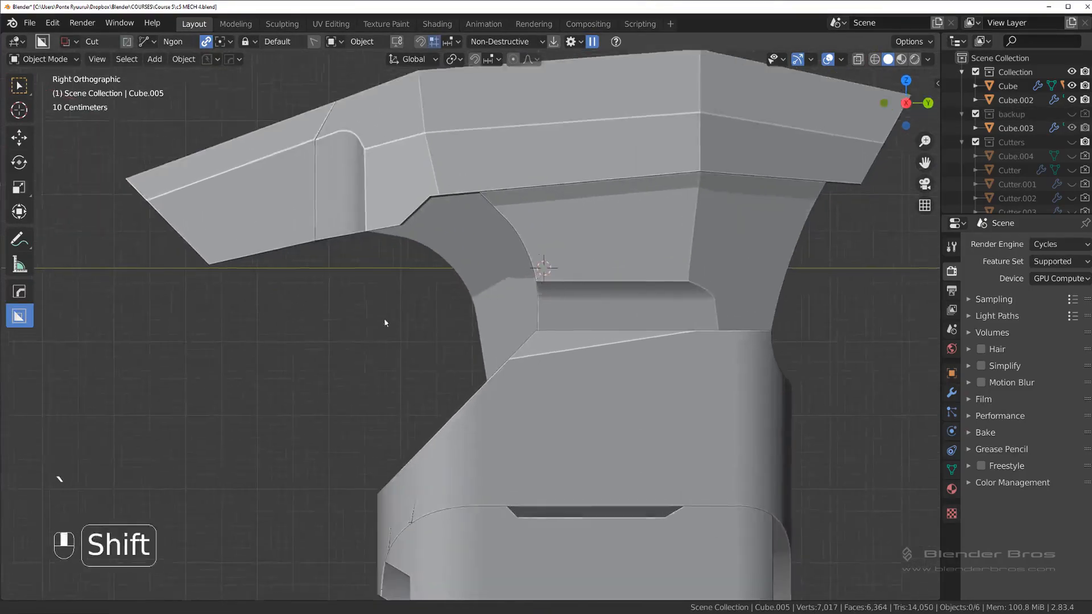
click(375, 274)
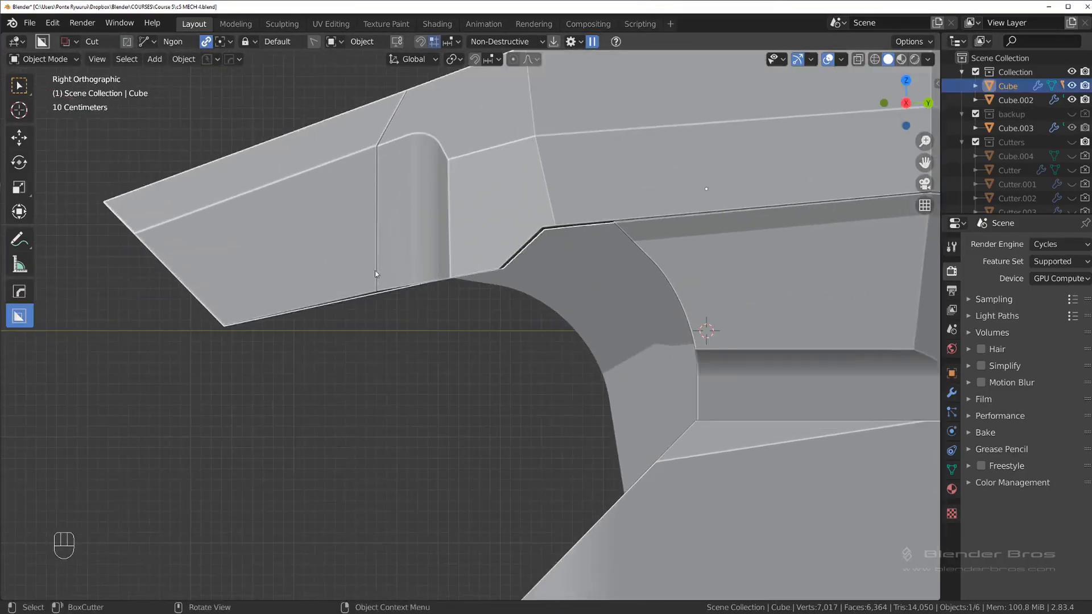
scroll(421, 323, down, 6)
shift+middle_drag(497, 365, 424, 300)
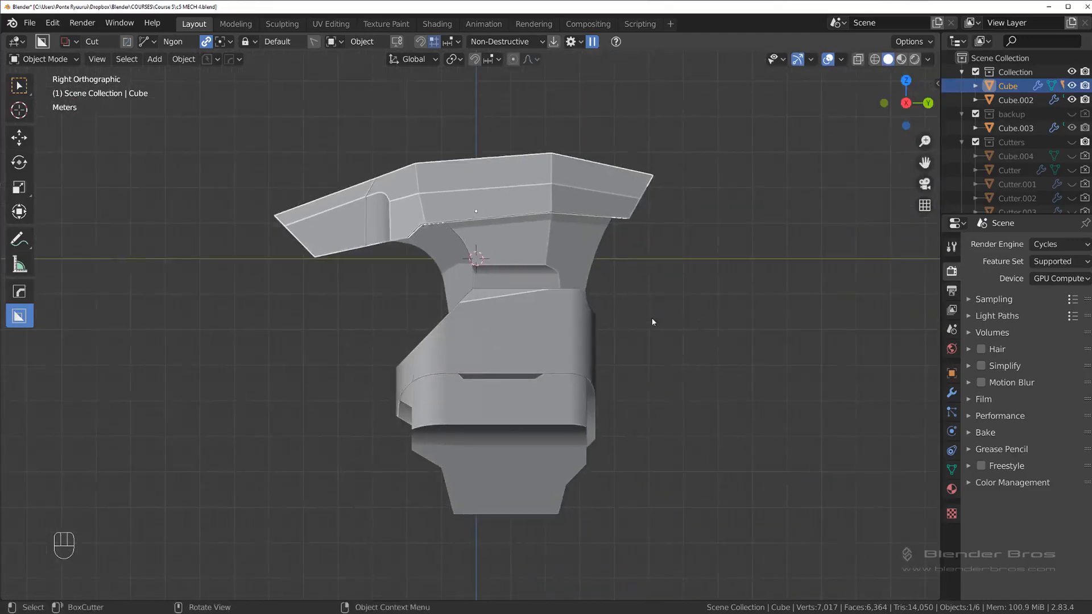
click(652, 320)
scroll(575, 331, down, 3)
key(KP_1)
scroll(529, 310, up, 2)
shift+middle_drag(527, 312, 544, 316)
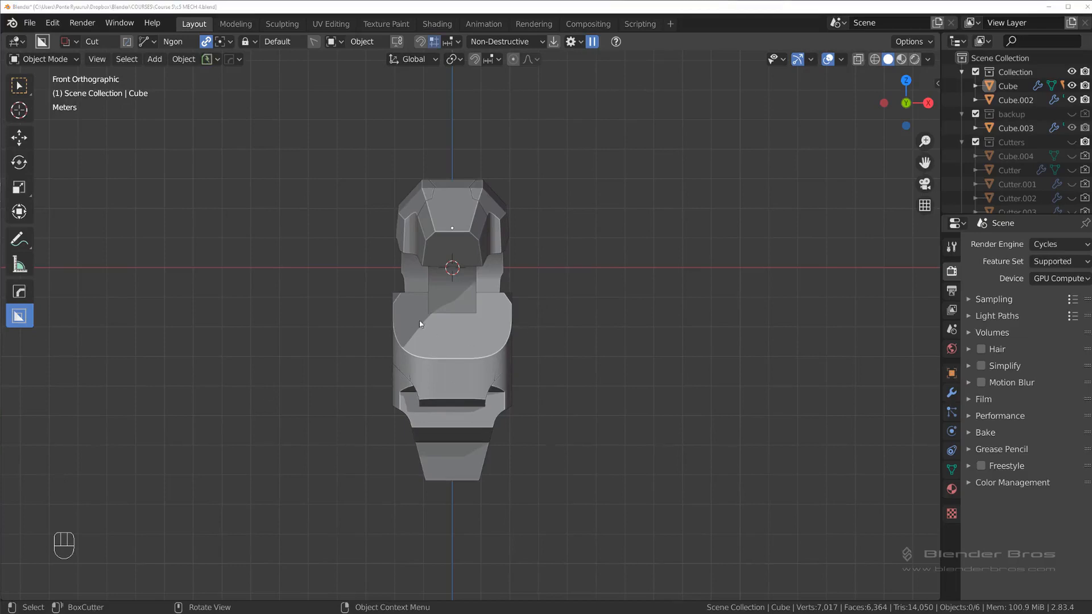
middle_drag(462, 324, 452, 340)
scroll(453, 340, up, 3)
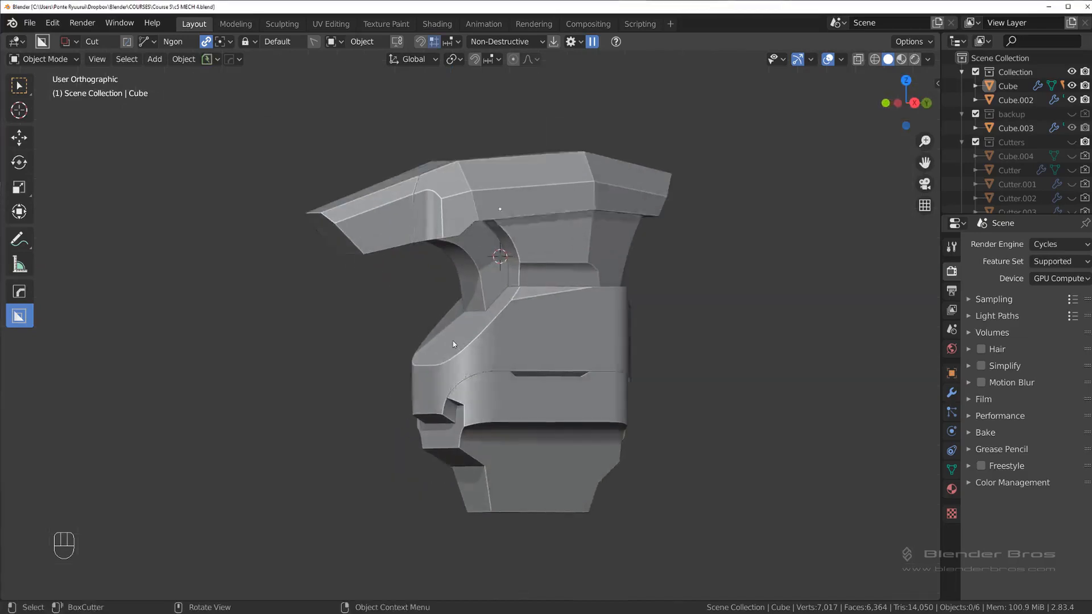
Reveal and select the boolean cutter that forms the main block's front slope using HOps Bool Scroll.
click(479, 318)
key(q)
click(533, 274)
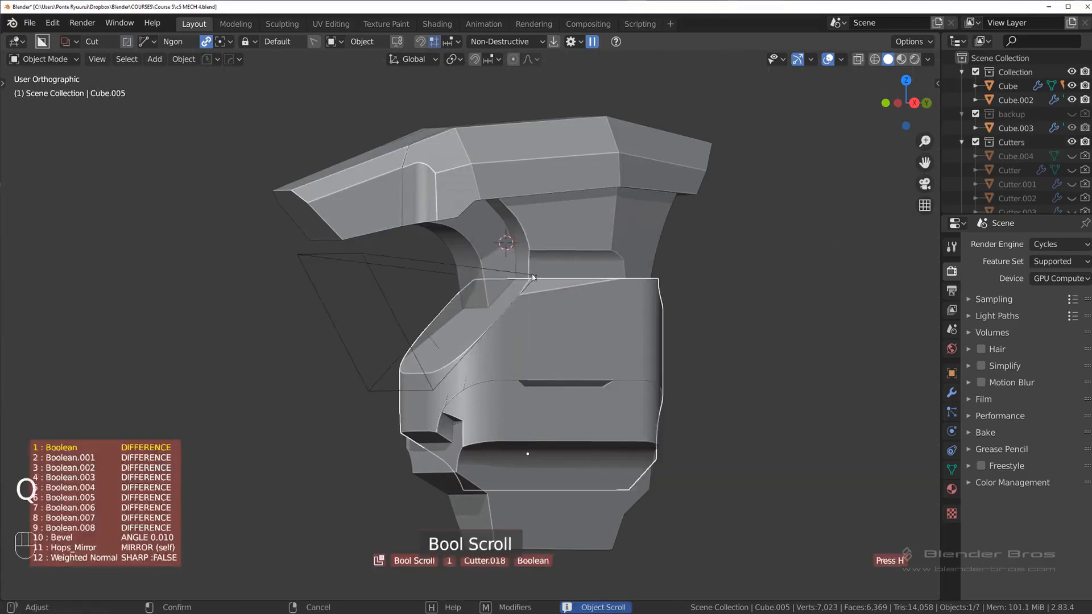
click(533, 277)
In side view, rotate the cutter for a shallower front slope, move it about 0.1 m back and 0.4 m up, and hide it.
key(grave)
key(r)
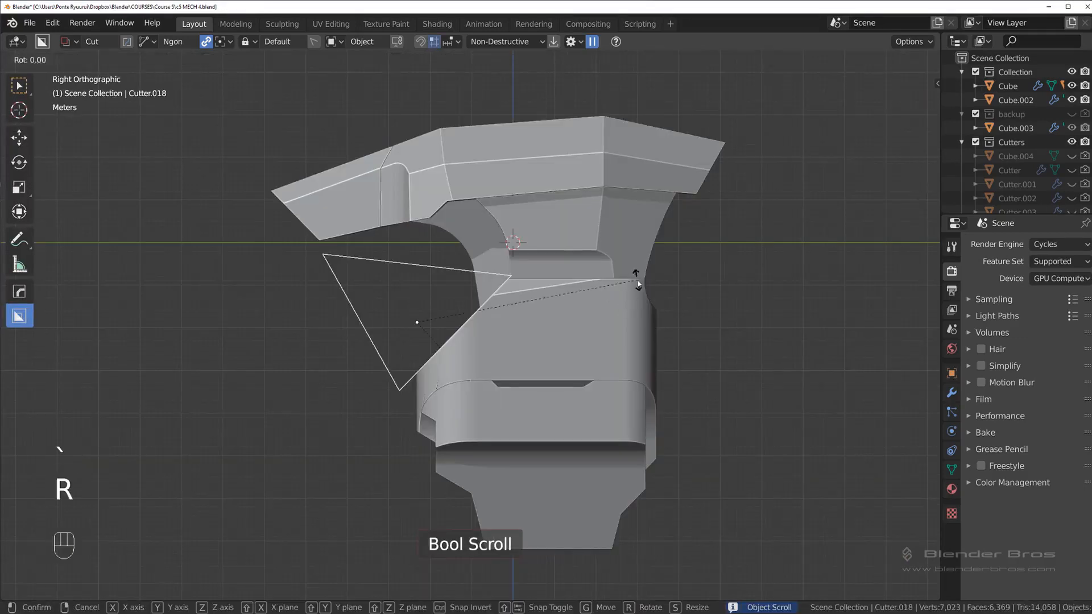
click(647, 308)
key(g)
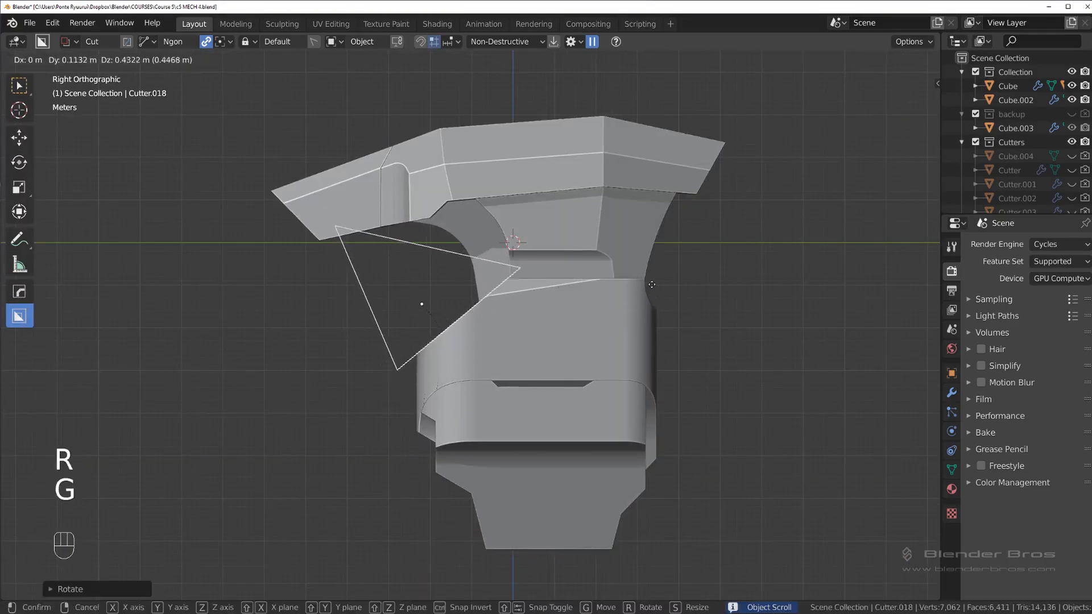
click(570, 334)
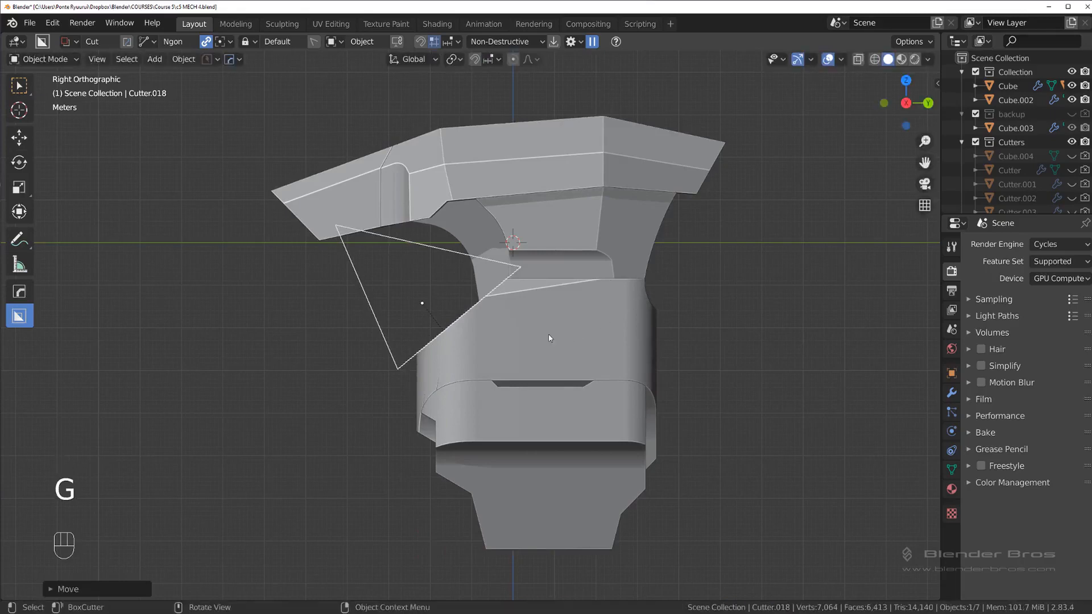
key(shift+3)
key(grave)
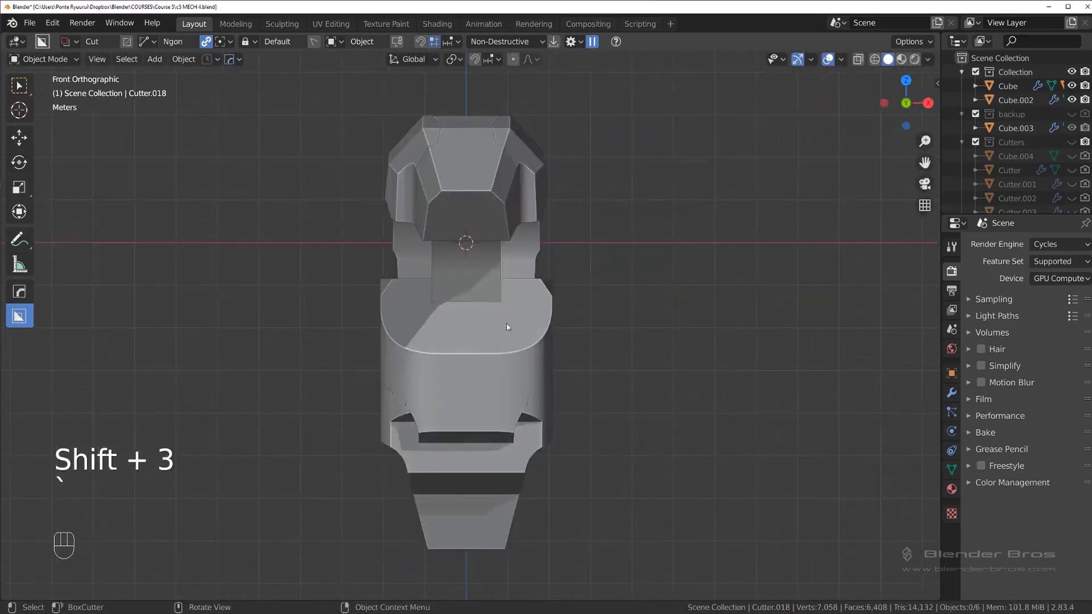
scroll(530, 350, up, 2)
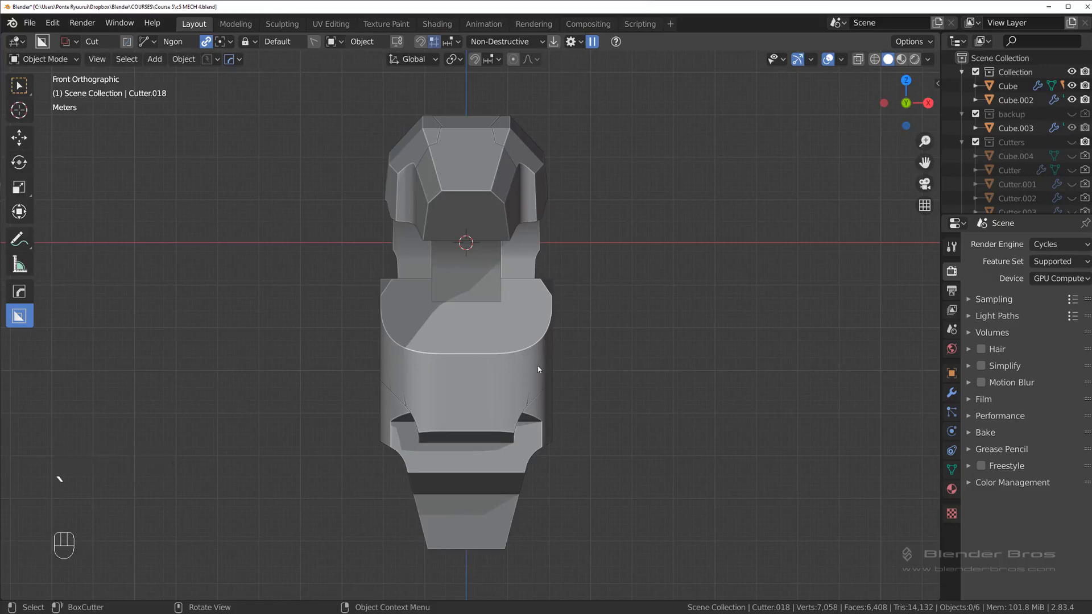
middle_drag(513, 350, 472, 347)
key(grave)
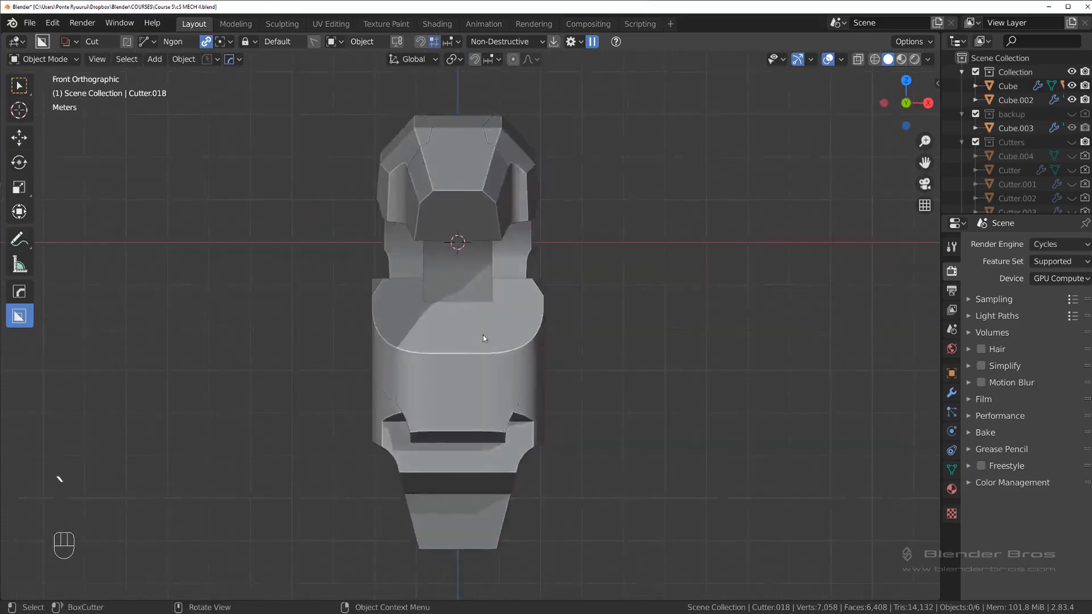
scroll(483, 336, down, 2)
key(shift+a)
mouse_move(569, 318)
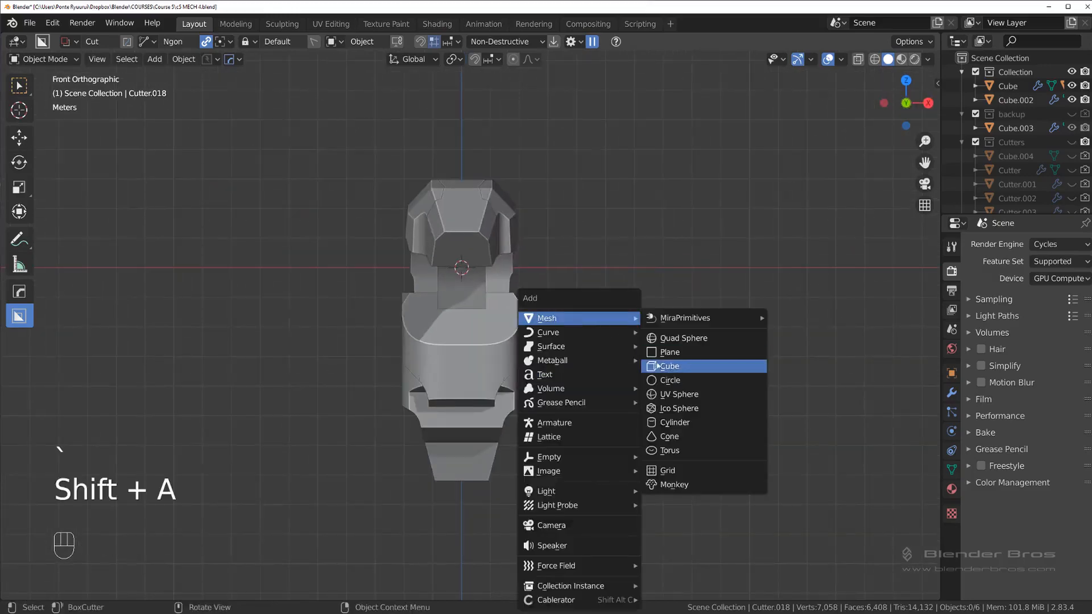
click(686, 421)
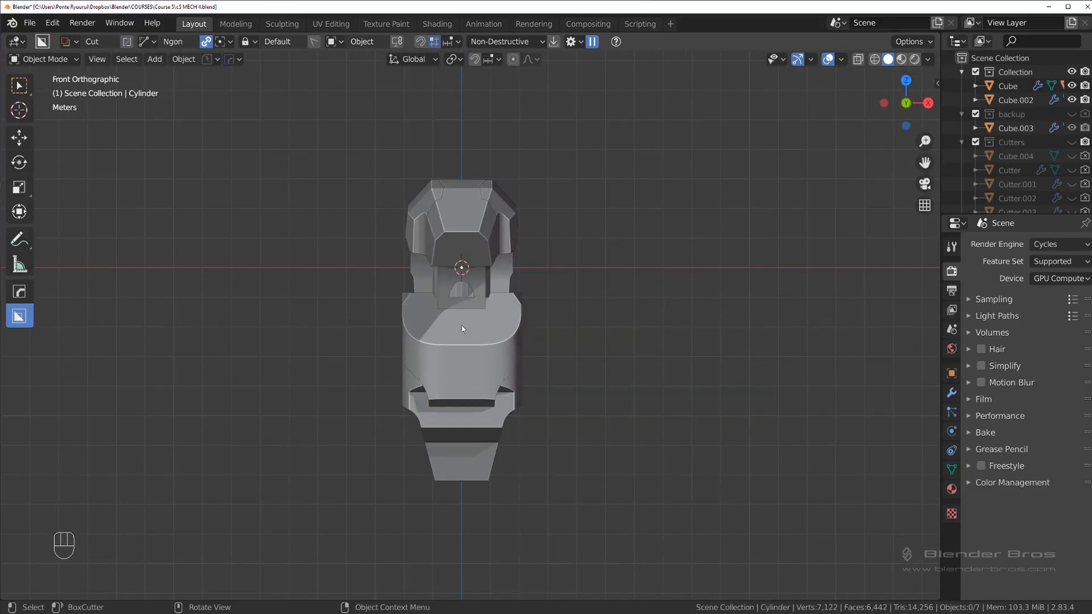
key(x)
click(393, 385)
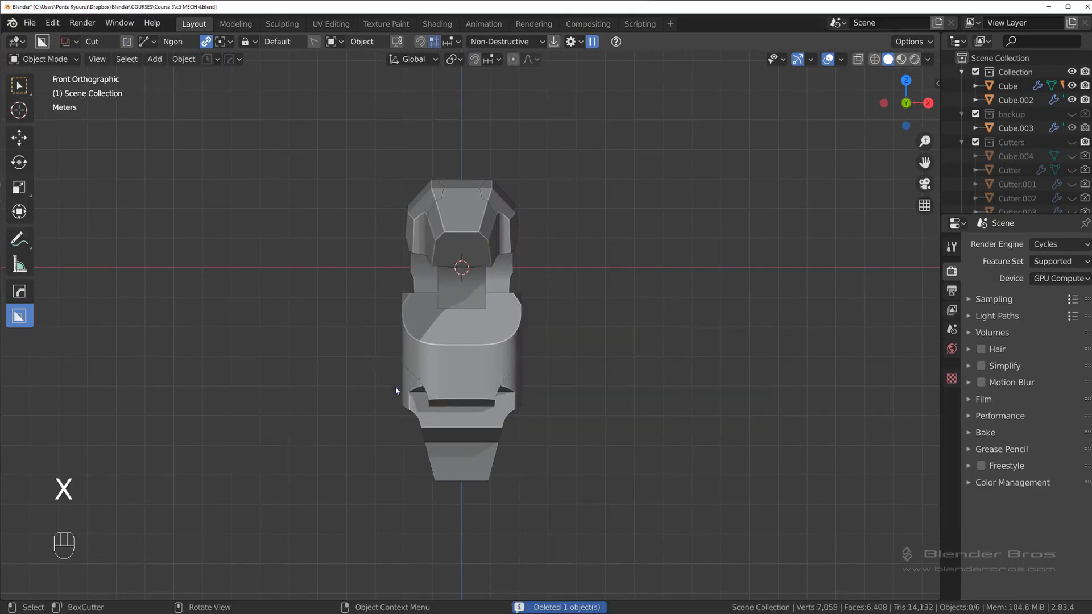
Add a cylinder mesh at the 3D cursor with 100 vertices, 1 m radius and 2 m depth.
key(shift+a)
mouse_move(397, 390)
mouse_move(392, 318)
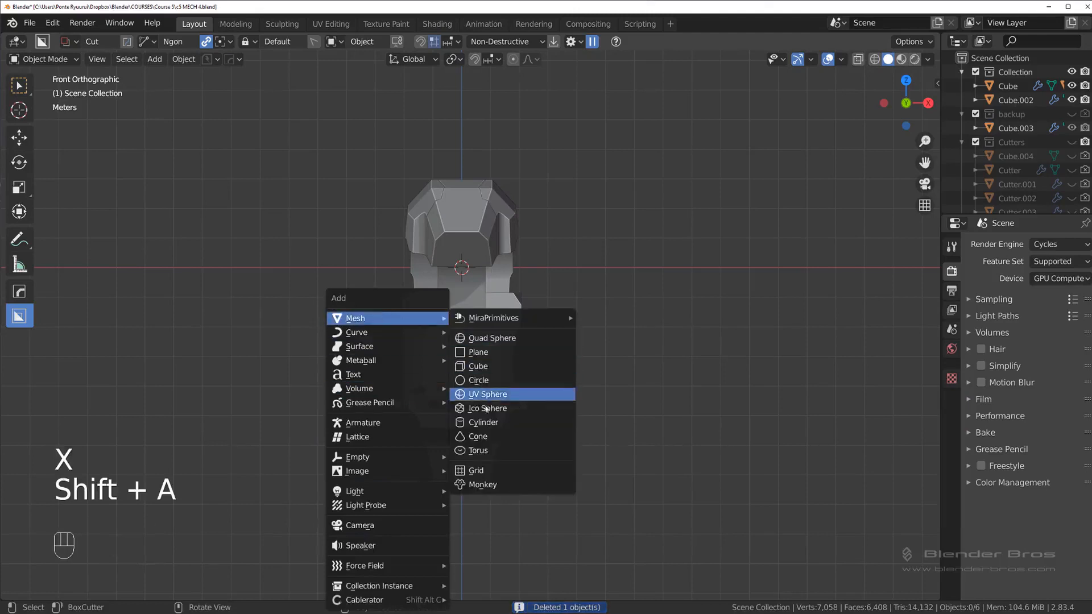
click(492, 422)
click(111, 588)
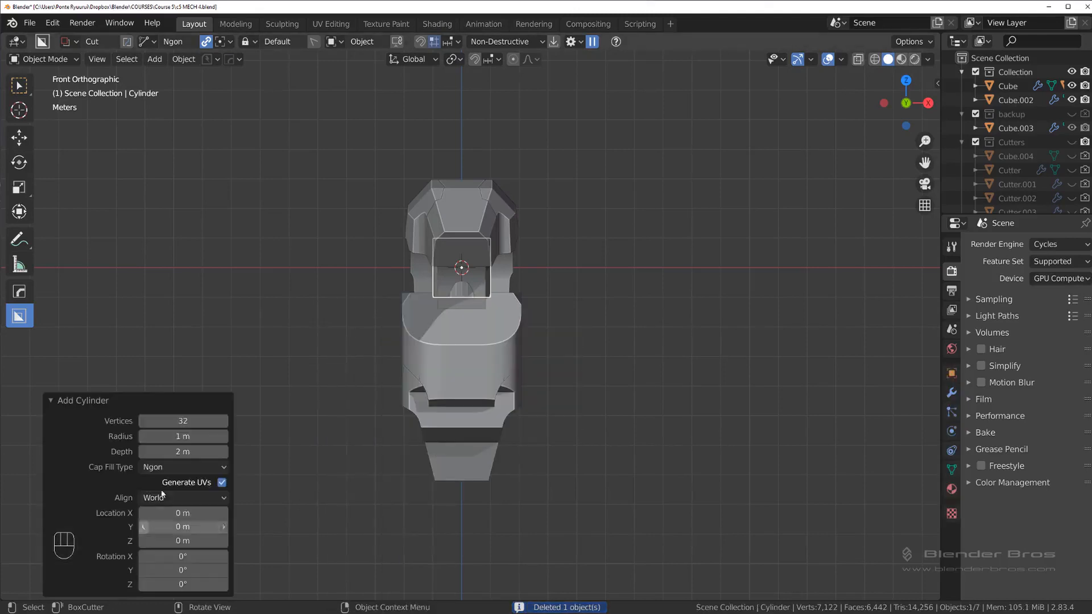
click(183, 421)
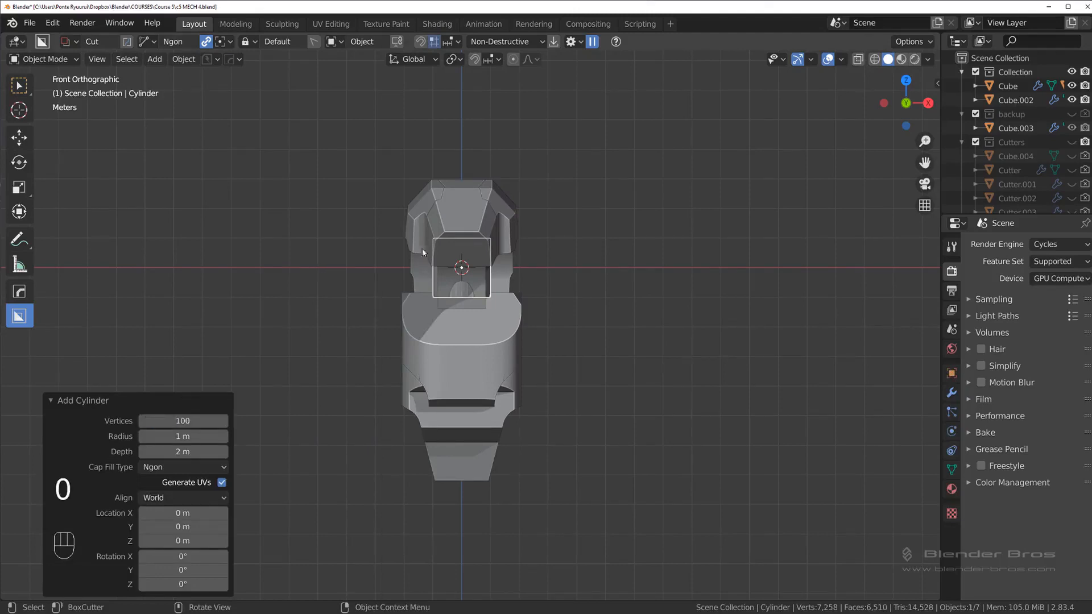
click(474, 286)
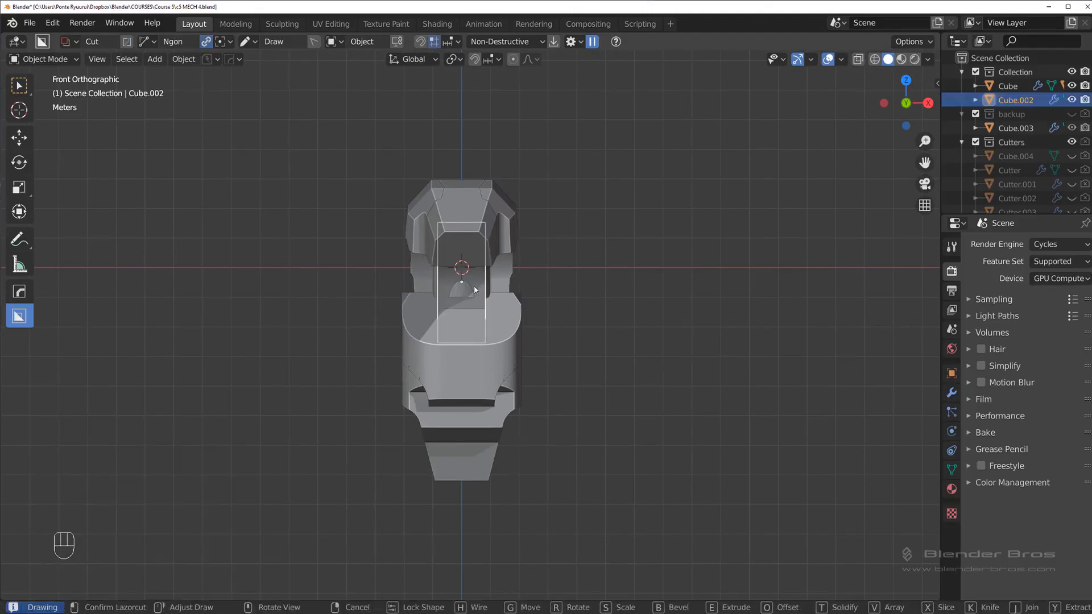
click(473, 286)
key(g)
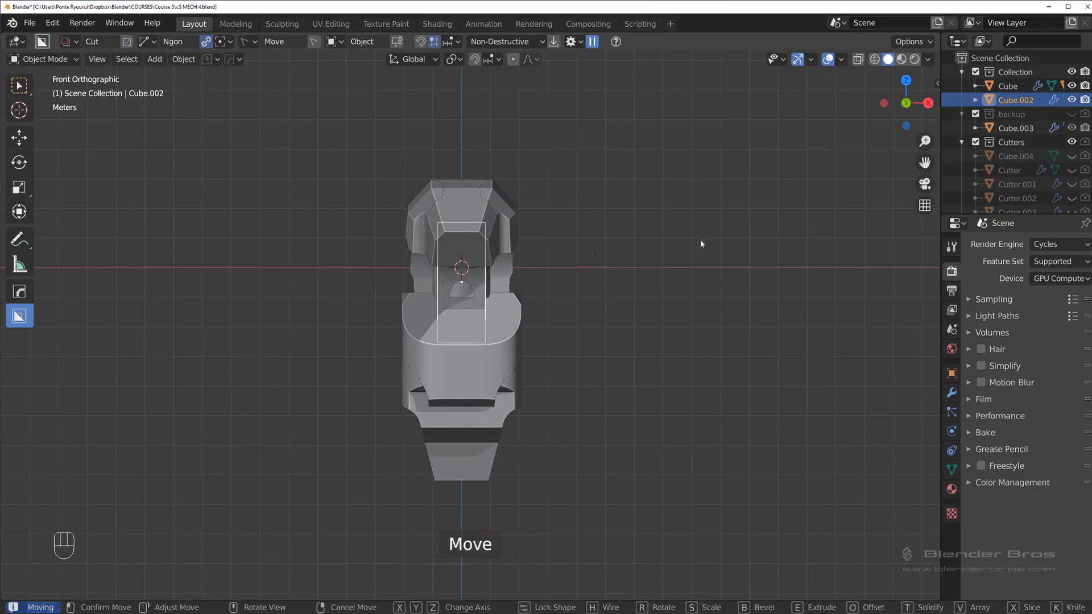
click(474, 296)
key(g)
right_click(574, 293)
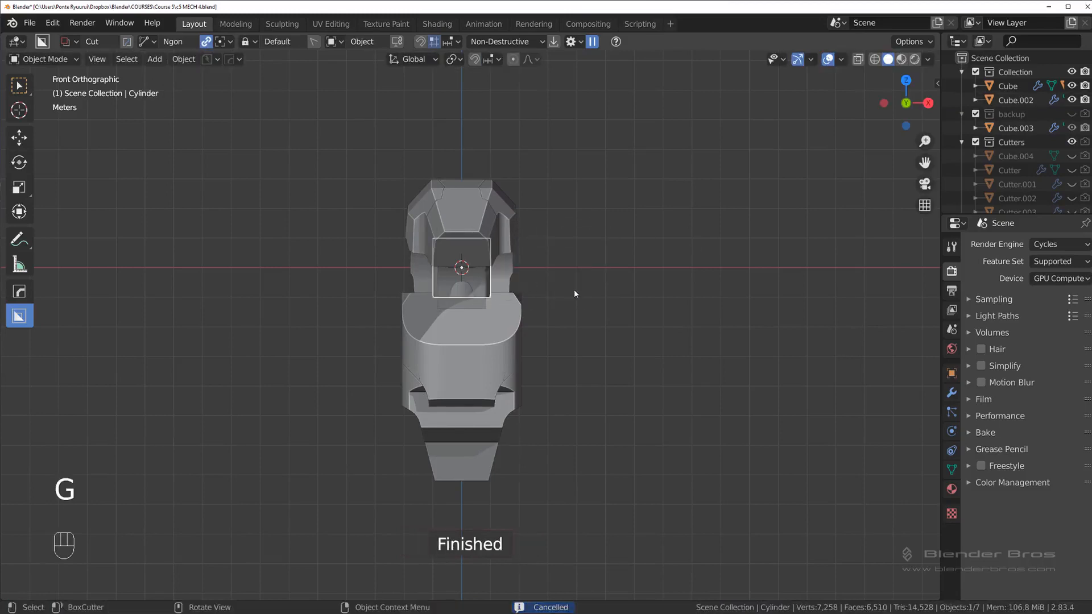
Rotate the new cylinder 90° about the Y axis and scale it uniformly by about 2.35.
key(r)
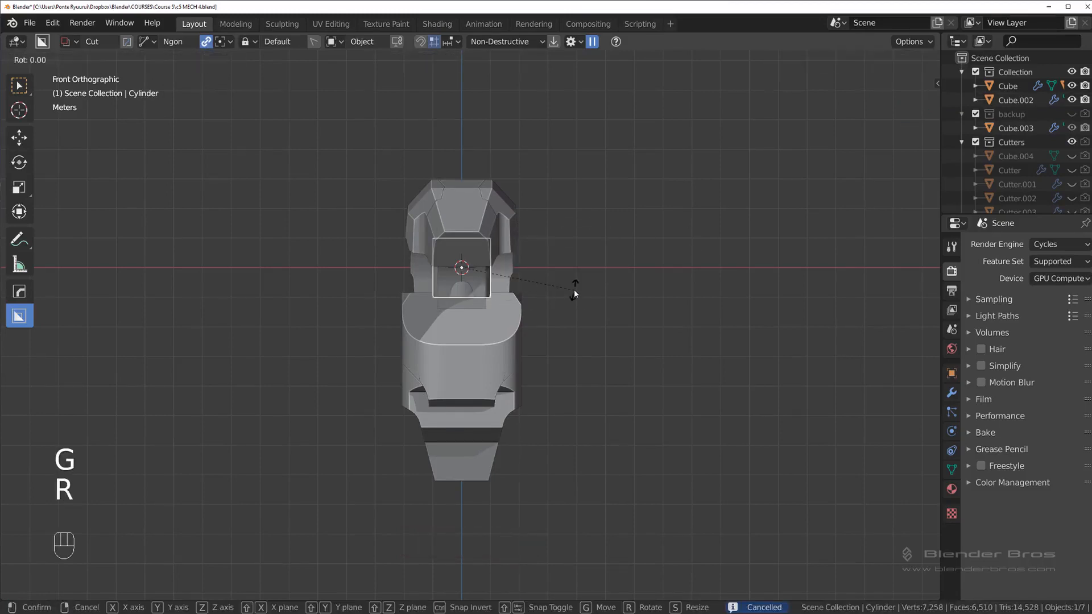
text(y90)
key(Return)
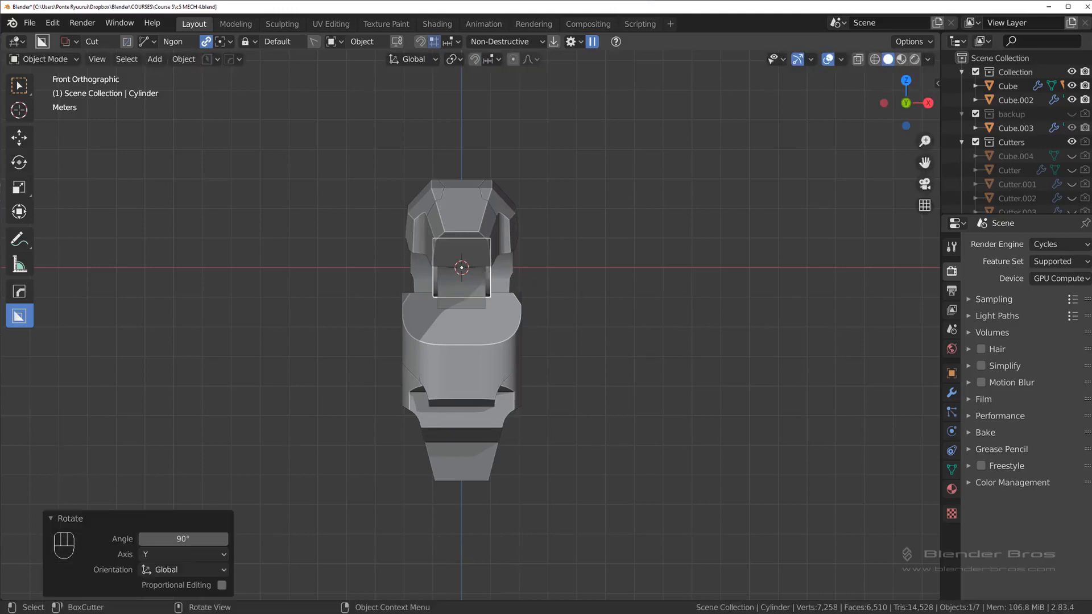
key(s)
click(797, 322)
Add an HOps bevel to the cylinder with 3 segments, a 30° angle limit and a width of 0.002.
key(q)
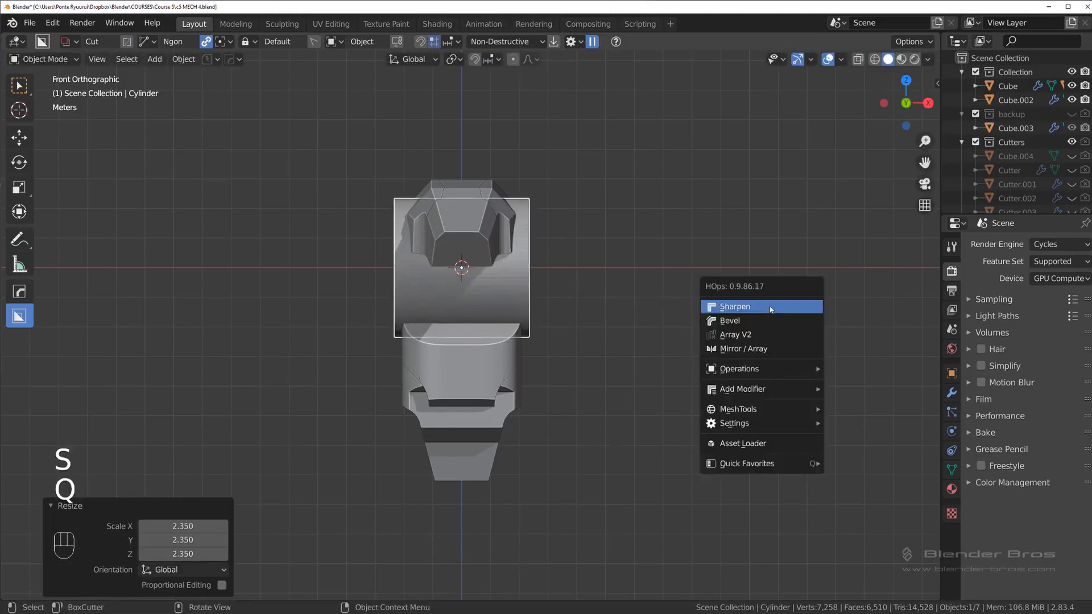
click(773, 322)
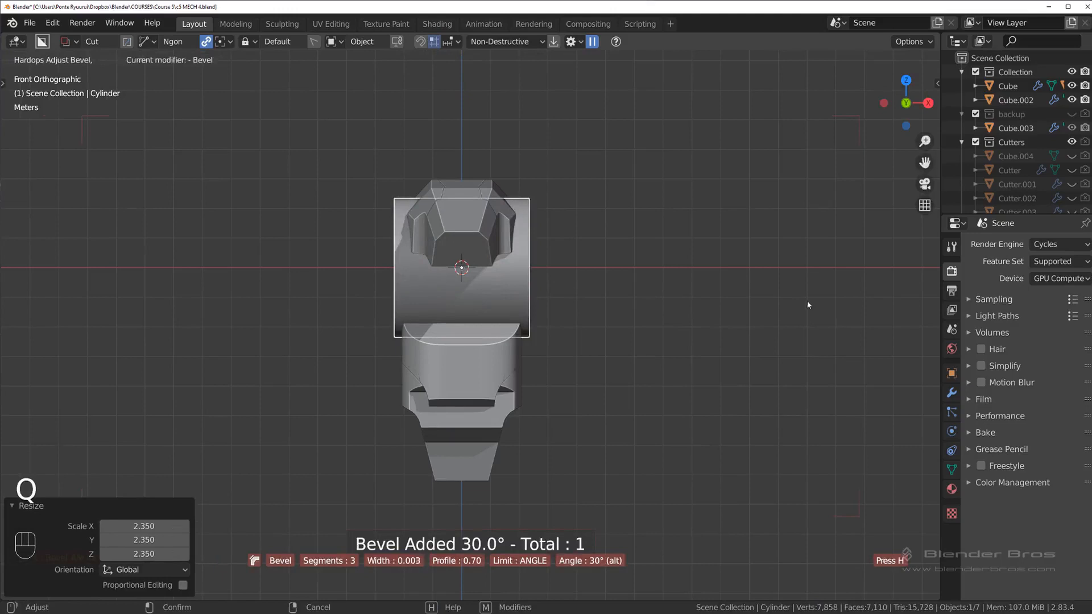
click(908, 310)
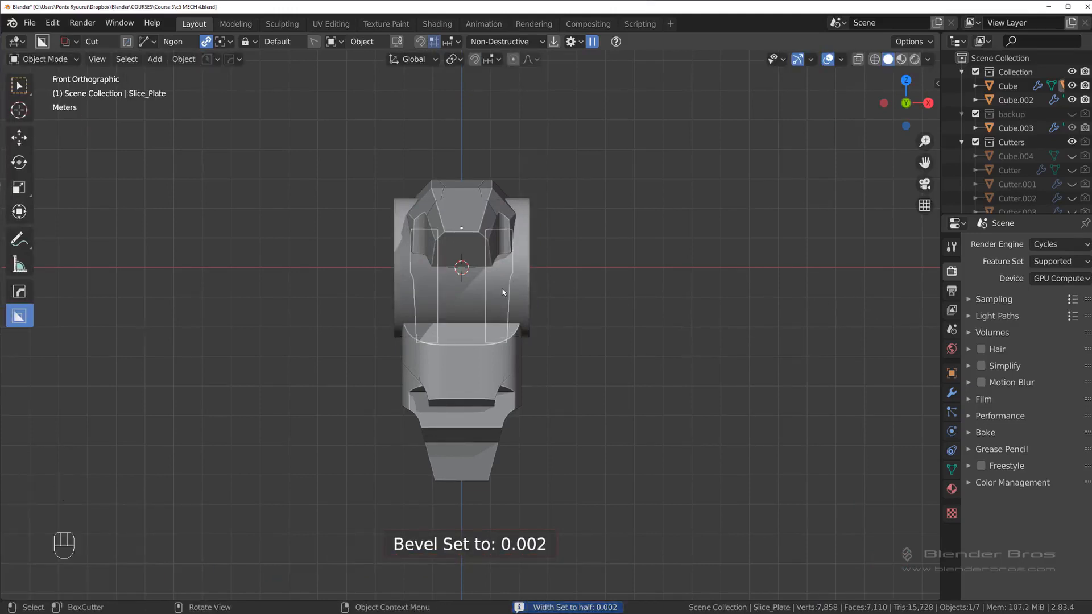
Widen the cylinder along X by about 1.59 and move it about 2.64 m down onto the main block.
key(s)
key(x)
click(691, 296)
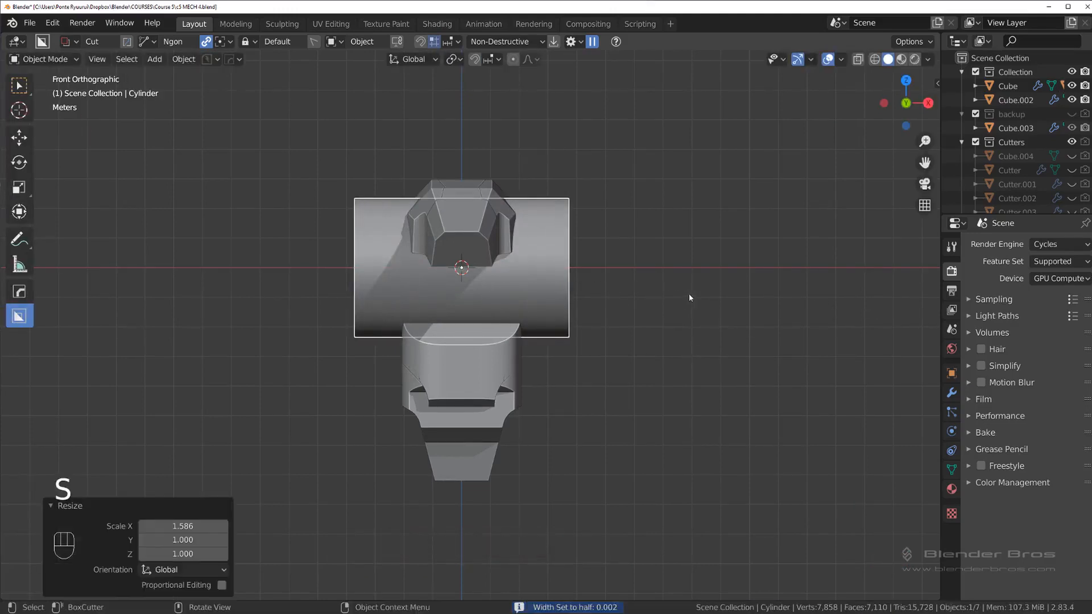
key(g)
key(z)
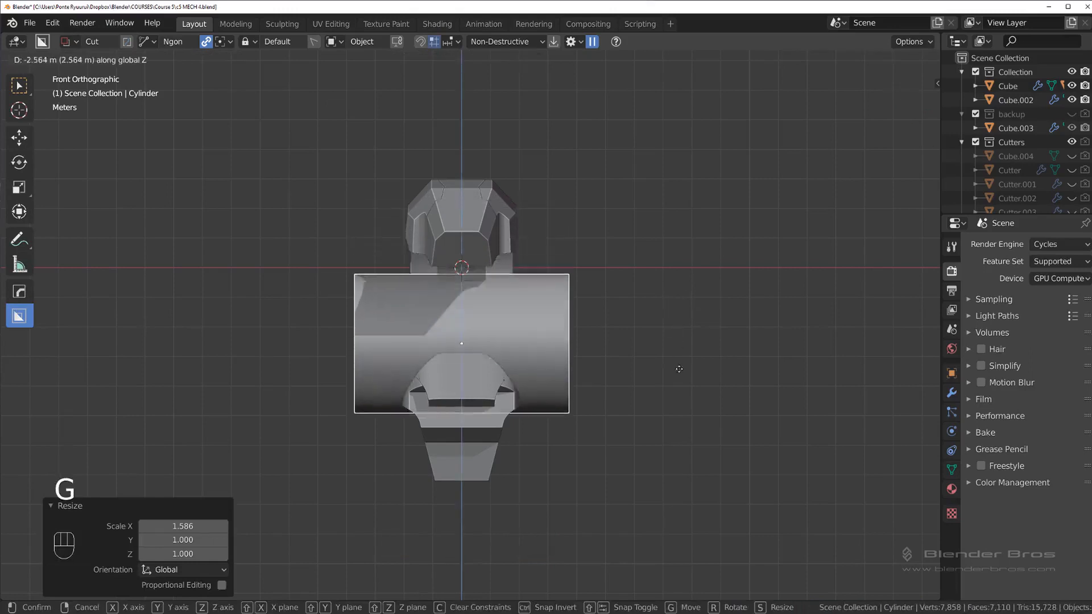
click(678, 369)
In right view, move the cylinder about 0.88 m back along Y and 1 m down to sit over the main block.
key(grave)
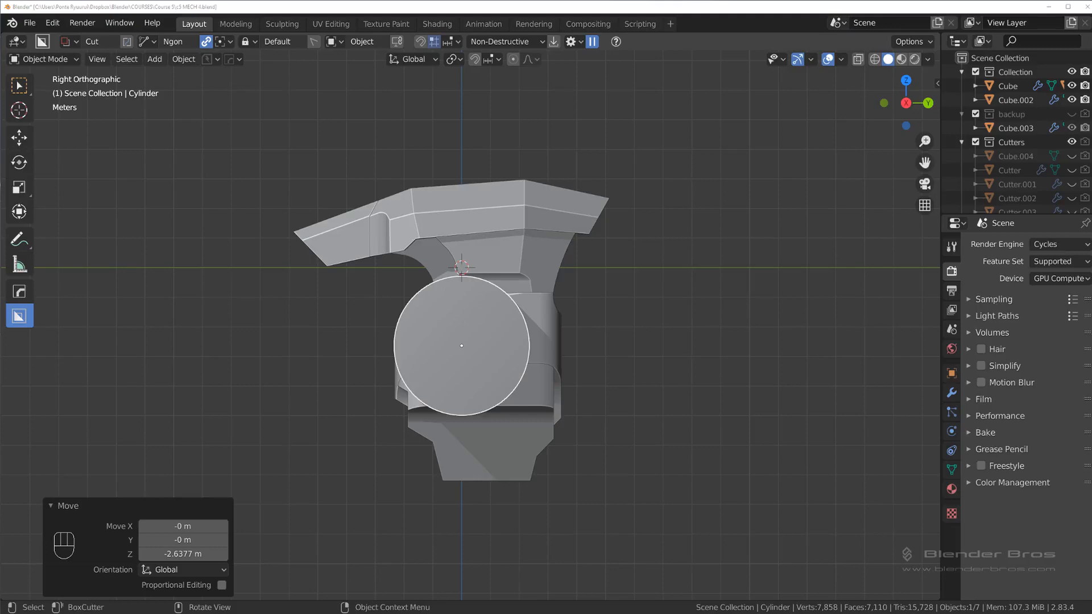
click(532, 333)
scroll(546, 331, up, 1)
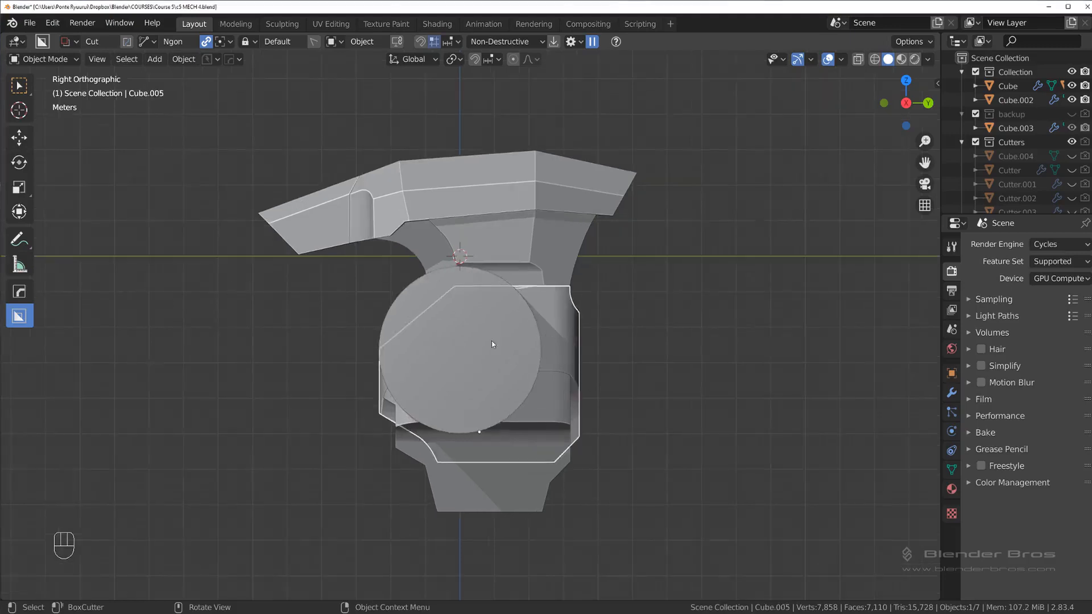
click(491, 340)
shift+middle_drag(512, 323, 462, 288)
key(g)
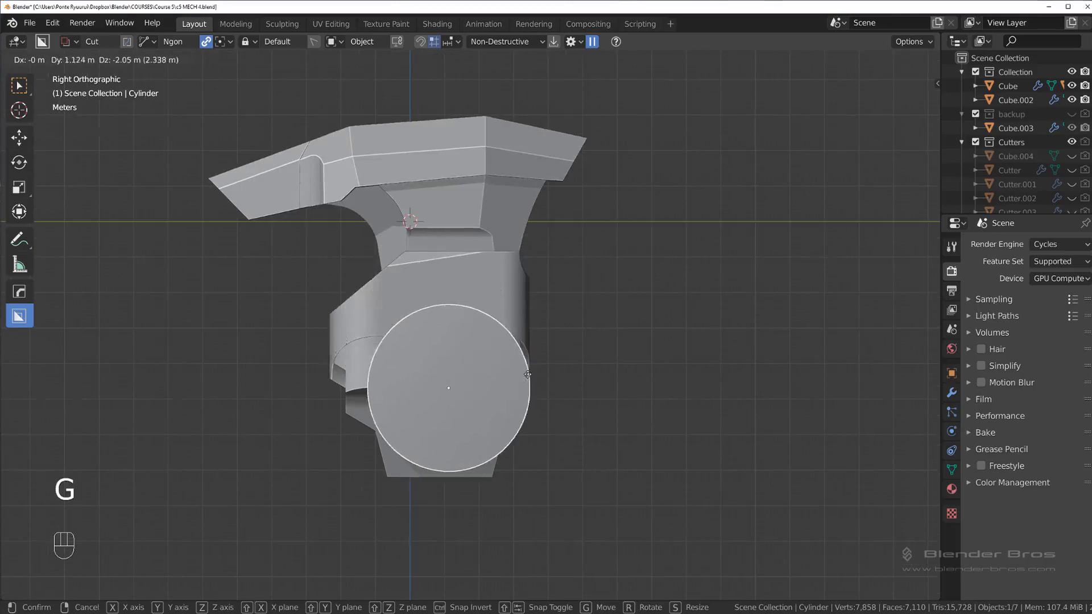
click(519, 337)
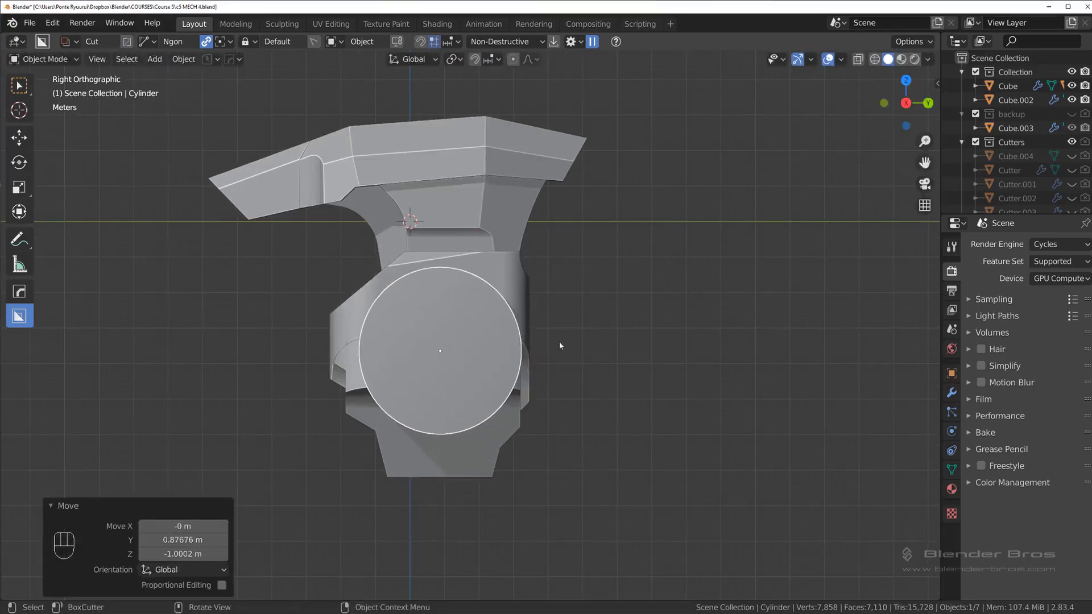
Scale the cylinder down to about 0.81 and raise it about 0.22 m.
key(s)
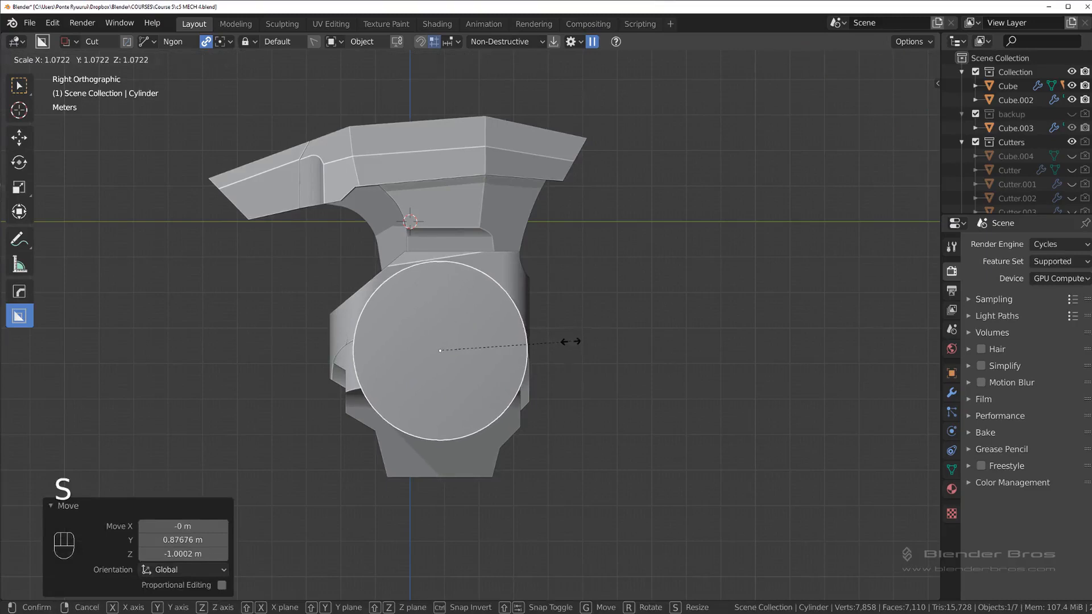
click(538, 337)
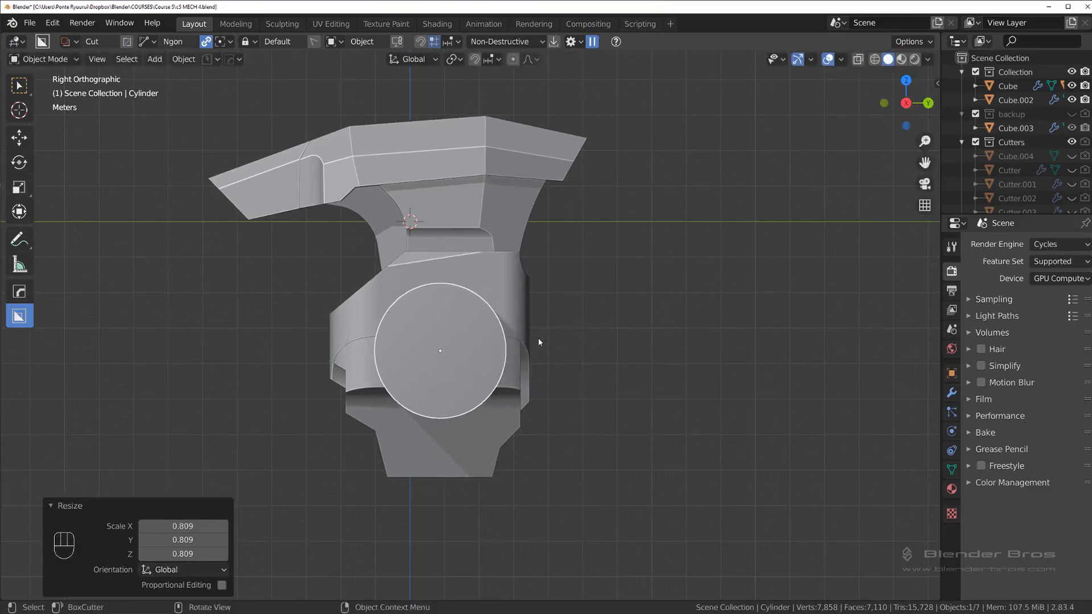
key(g)
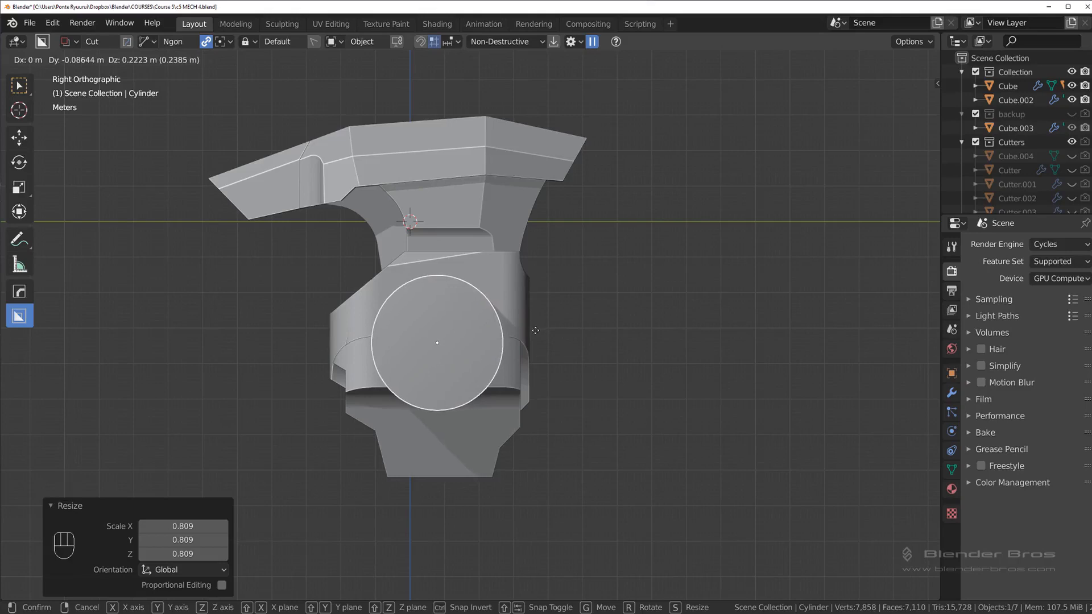
click(536, 331)
Enlarge the cylinder by about 1.1 and shift it about 0.04 m towards the front of the main block.
key(s)
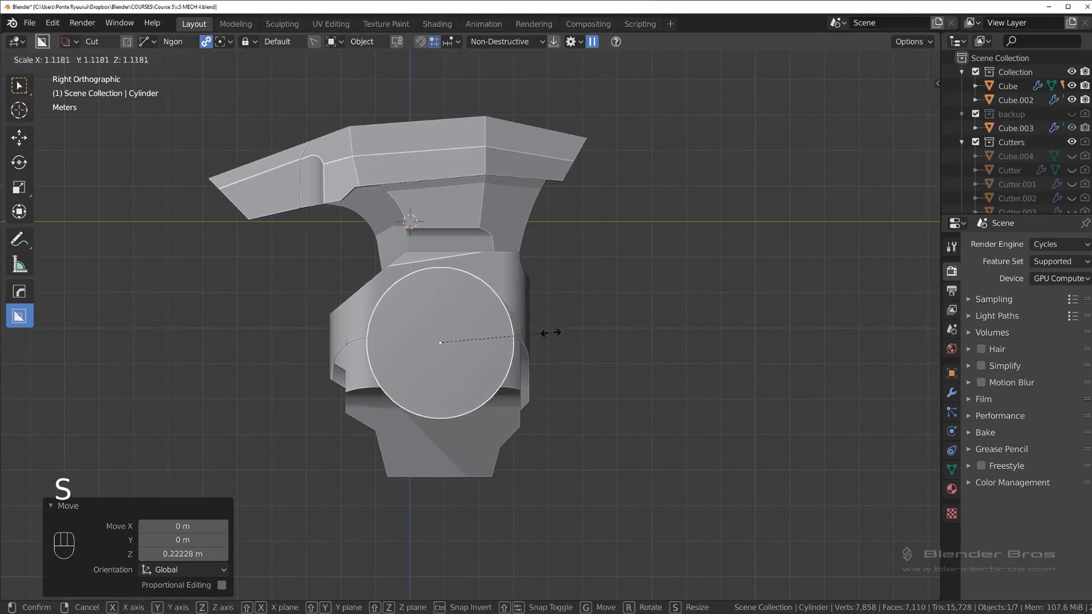
click(550, 336)
key(g)
click(550, 333)
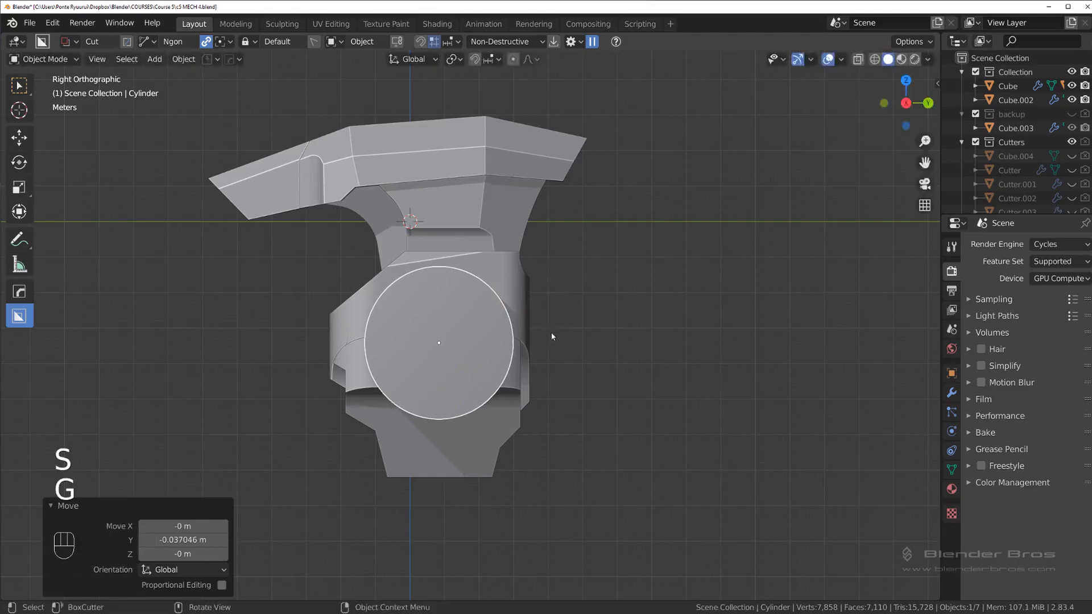
Scale the cylinder by about 0.95 and lower it about 0.22 m on the main block.
key(s)
click(543, 335)
key(g)
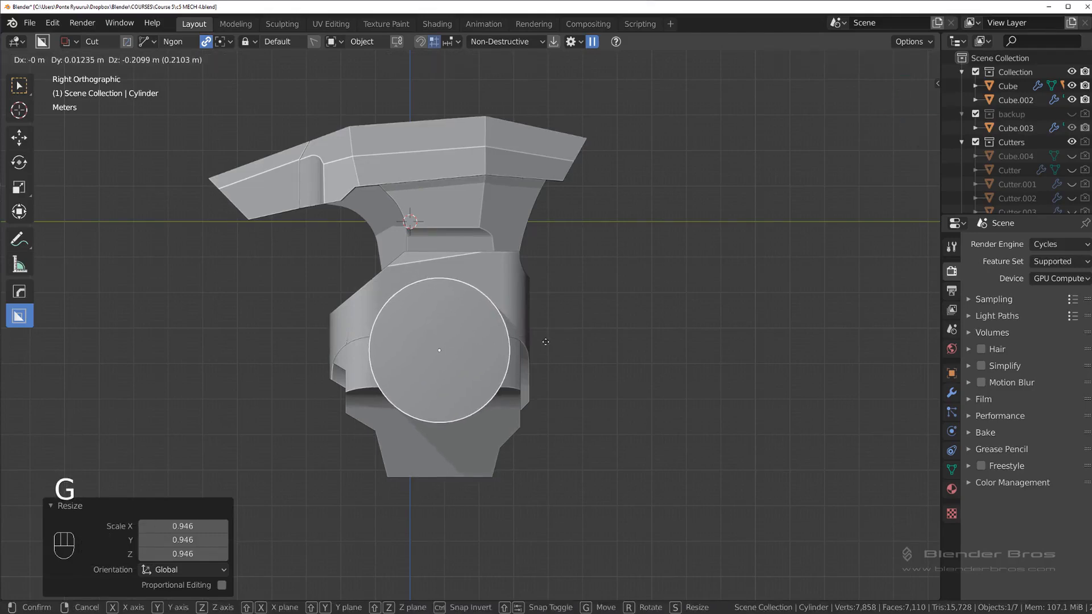
click(546, 342)
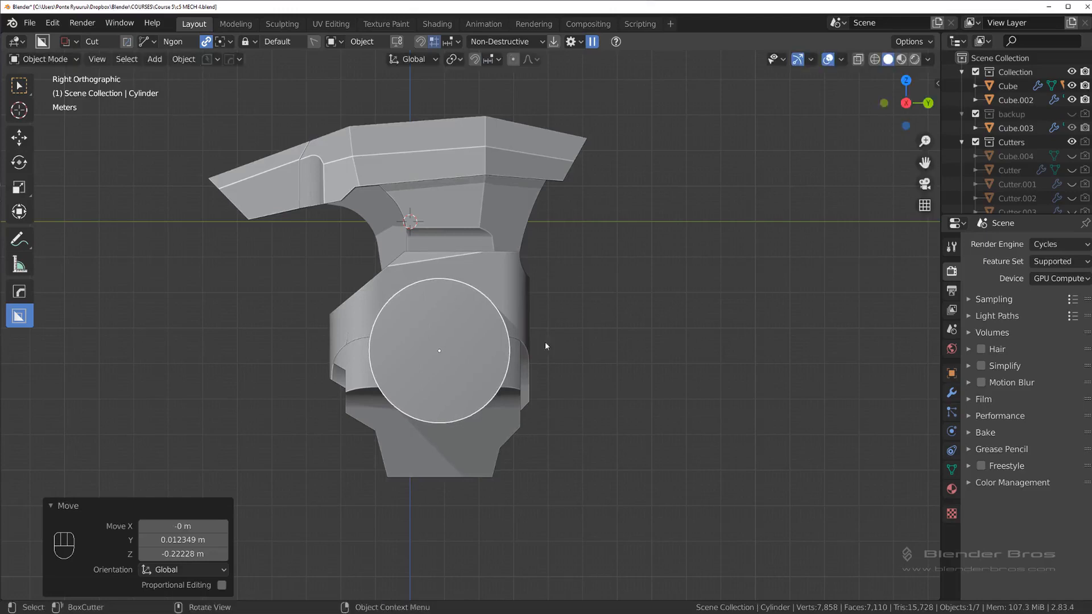
Check the cylinder from an angled view and apply its scale.
scroll(544, 342, down, 2)
middle_drag(523, 343, 539, 377)
scroll(581, 333, up, 3)
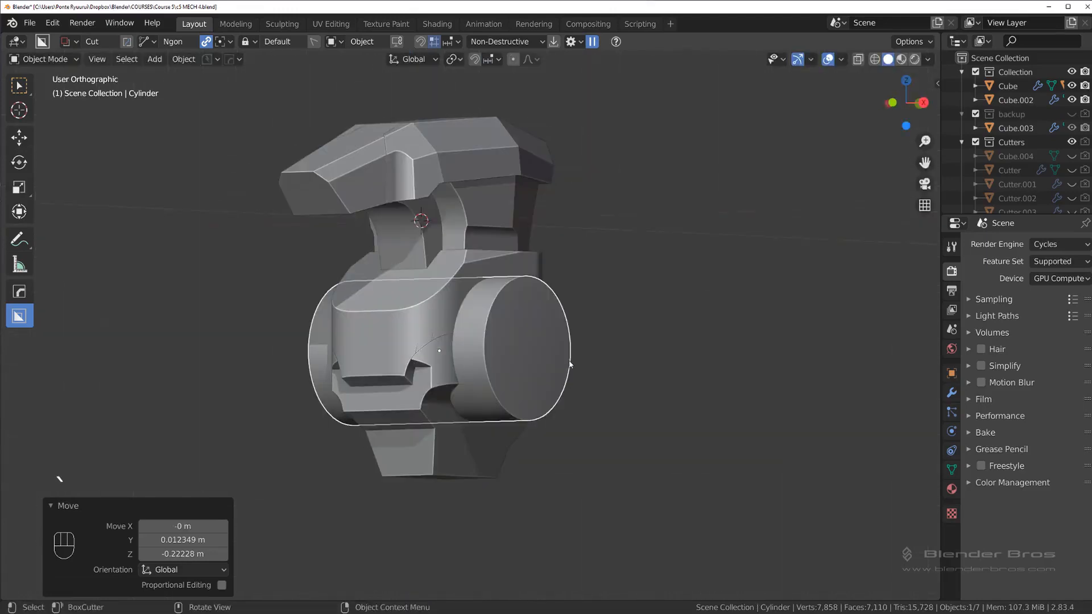
key(ctrl+a)
click(466, 354)
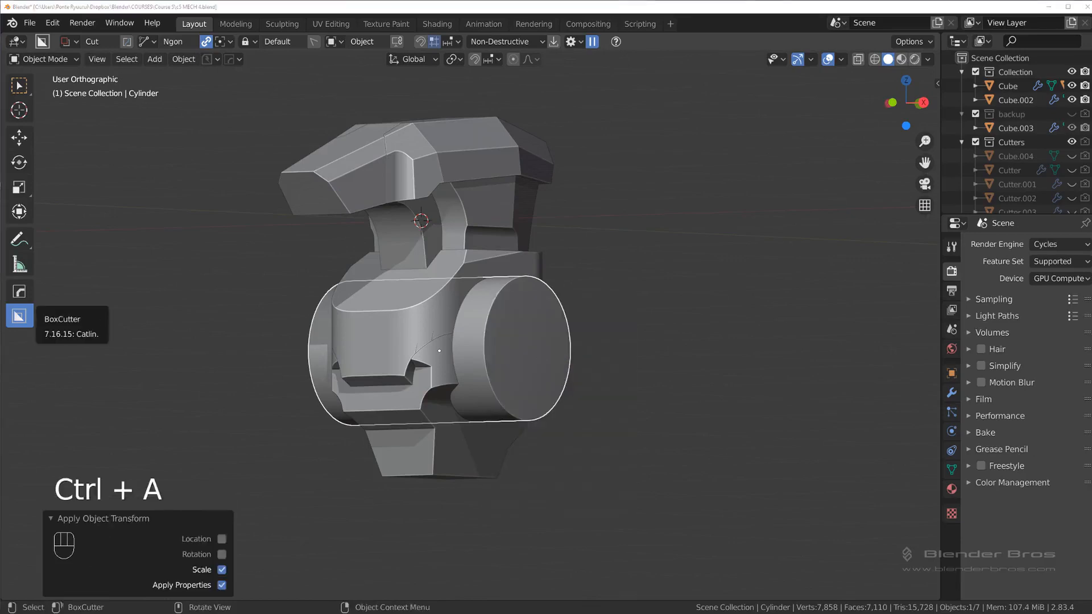
In front view, widen the cylinder along X by about 1.09 and apply its scale.
middle_drag(586, 332, 590, 333)
key(grave)
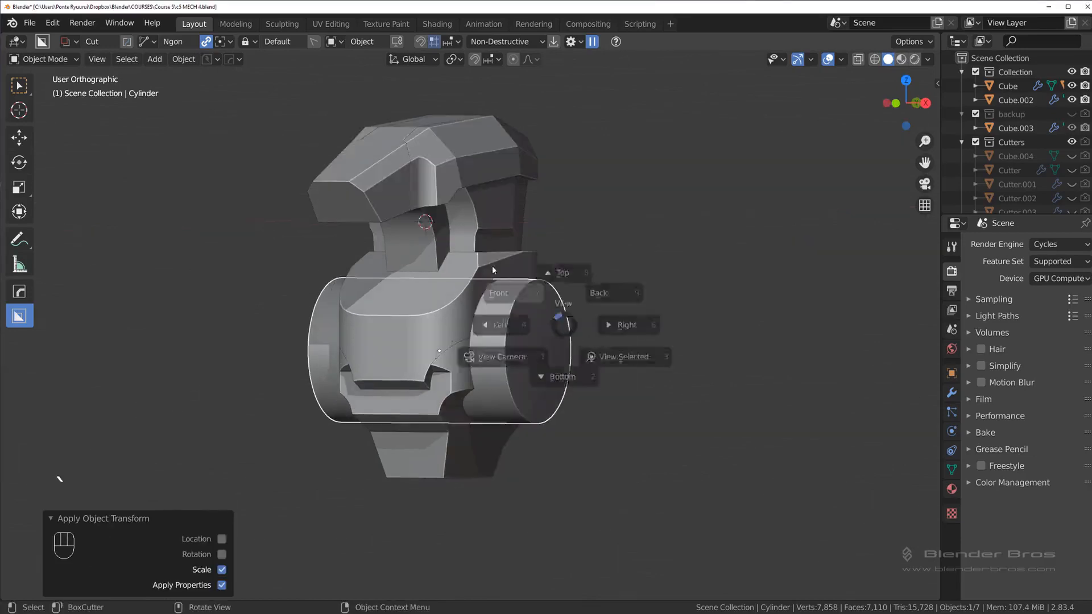
click(493, 269)
key(s)
key(x)
click(620, 334)
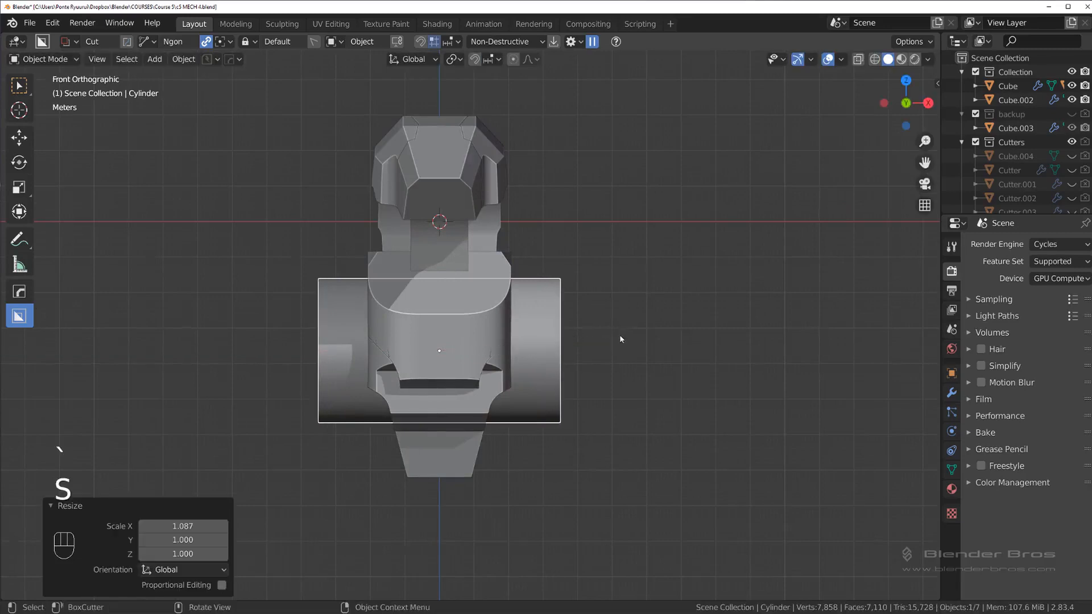
key(ctrl+a)
click(638, 343)
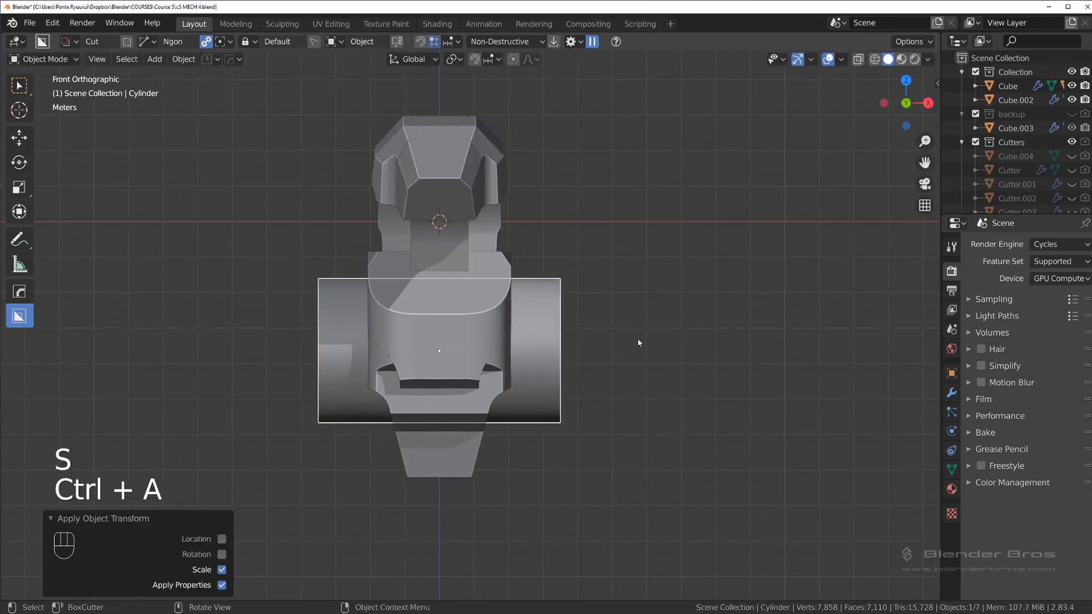
Using a BoxCutter box around one protruding end of the cylinder, make an inset cut with a thickness of about -0.25.
key(d)
click(530, 346)
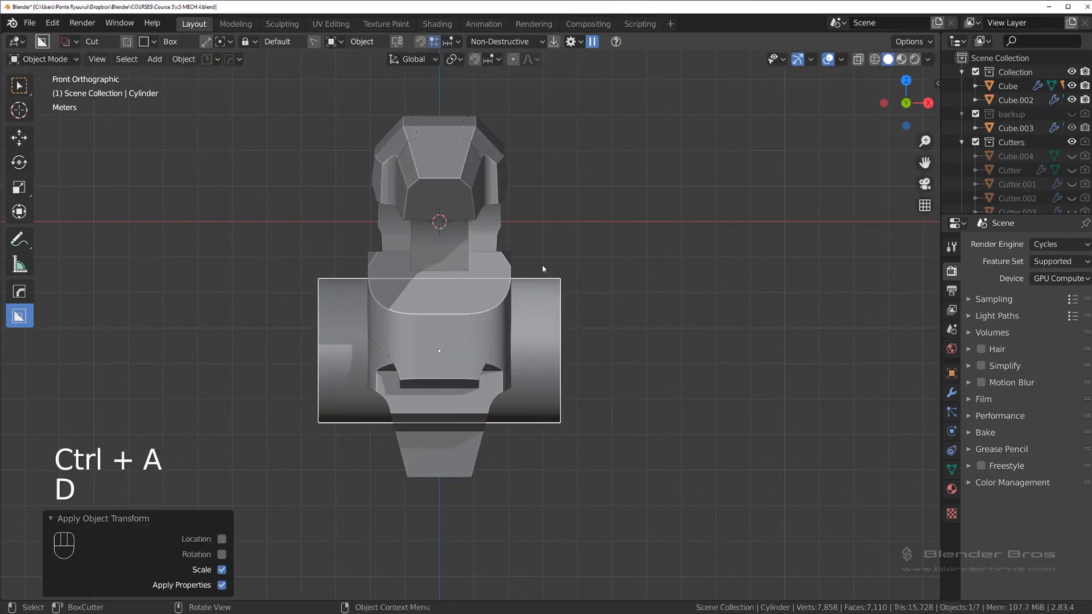
mouse_move(517, 238)
mouse_down()
mouse_move(663, 506)
mouse_move(656, 500)
mouse_up()
key(i)
middle_drag(656, 500, 625, 500)
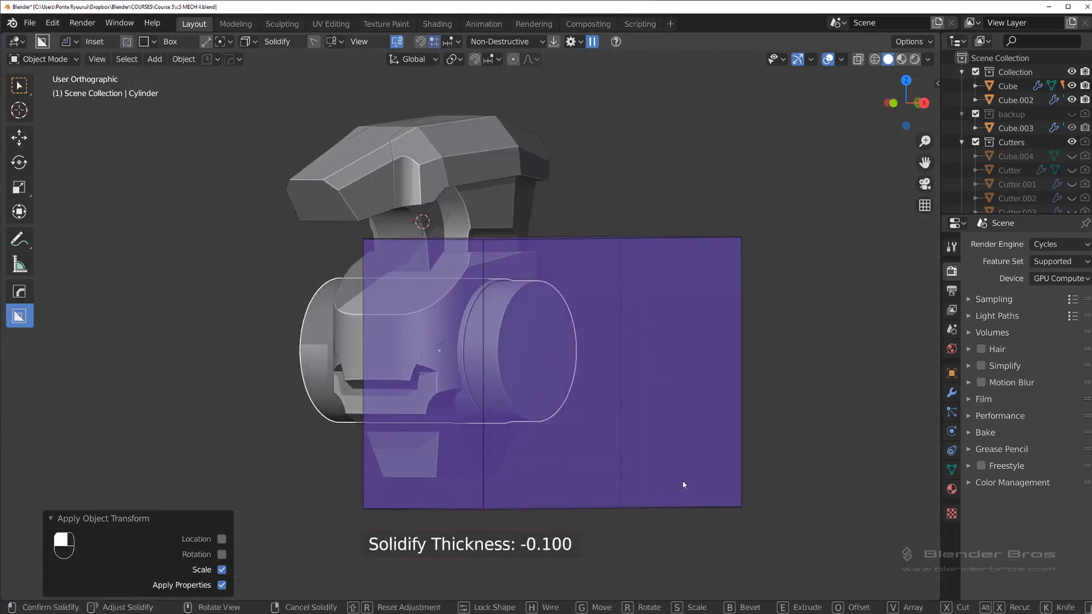
key(t)
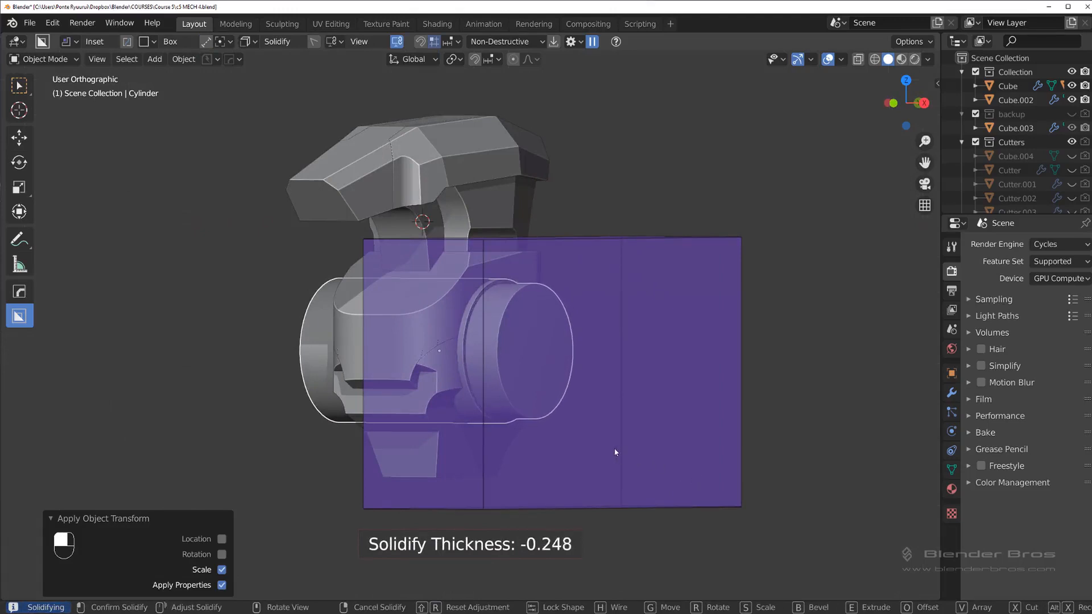
click(609, 447)
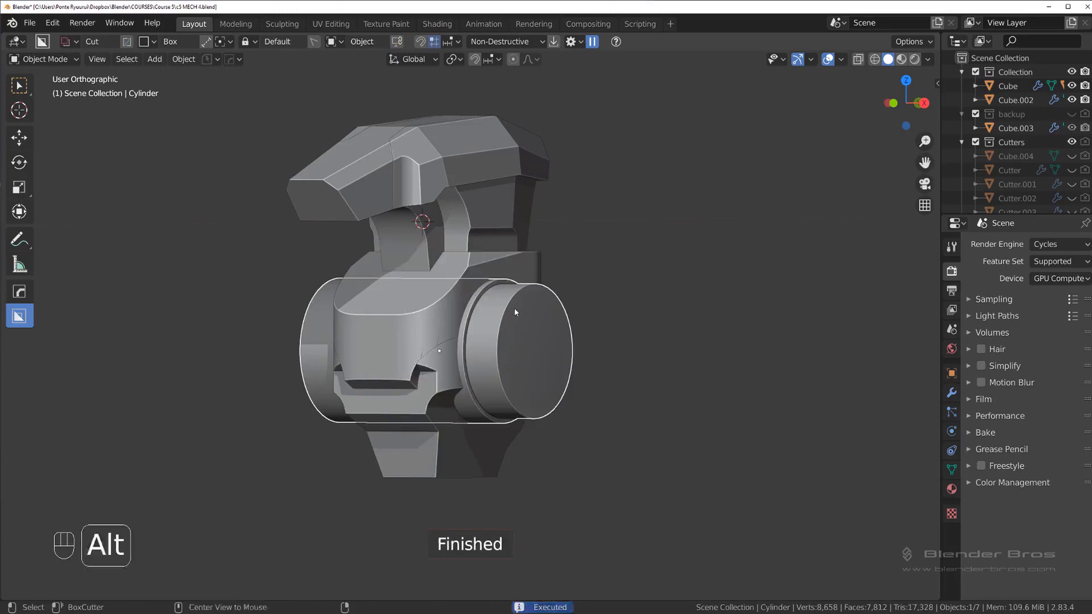
Mirror the cylinder's inset end across the X axis with HOps.
key(alt+x)
mouse_move(530, 348)
middle_down()
mouse_move(555, 369)
mouse_move(623, 332)
mouse_move(543, 332)
middle_up()
scroll(543, 332, up, 3)
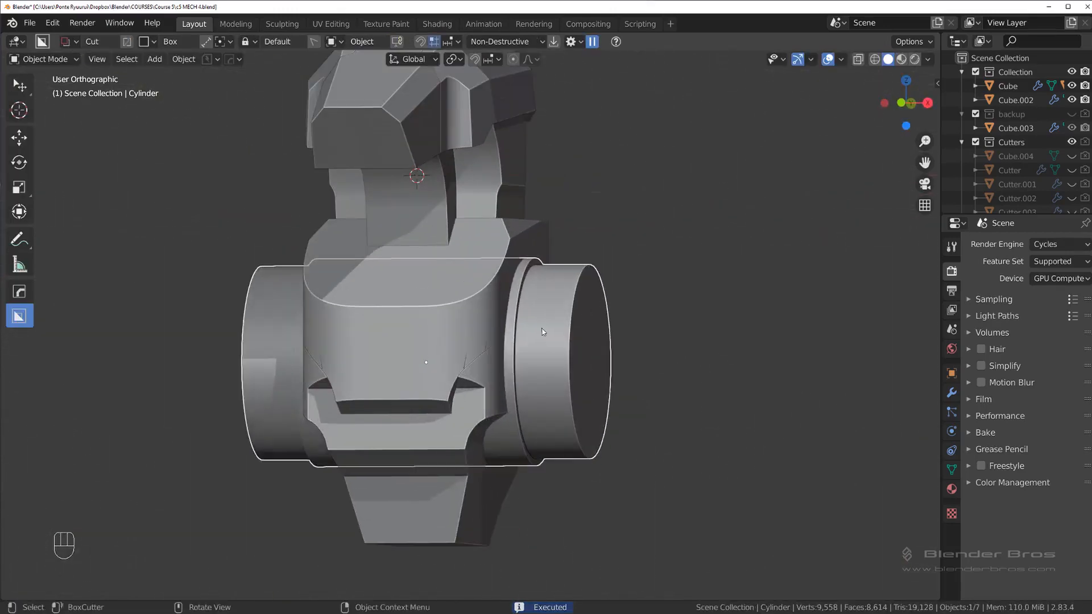
Reveal and select the boolean cutter of the cylinder's inset using HOps Bool Scroll.
key(q)
click(565, 344)
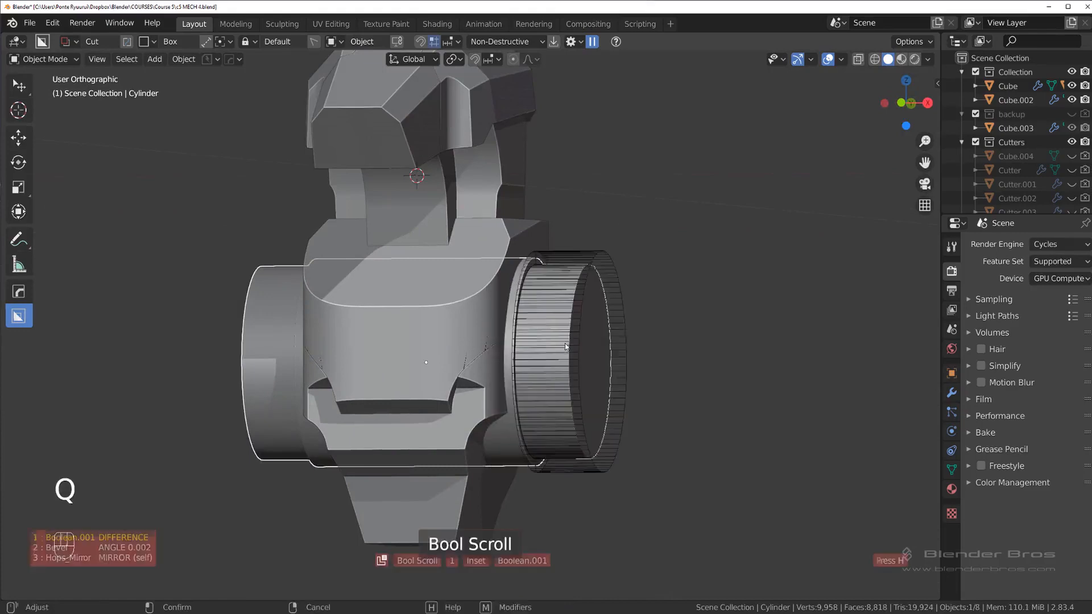
click(565, 347)
Try to move the inset cutter along X, checking its geometry in Edit Mode between attempts.
key(g)
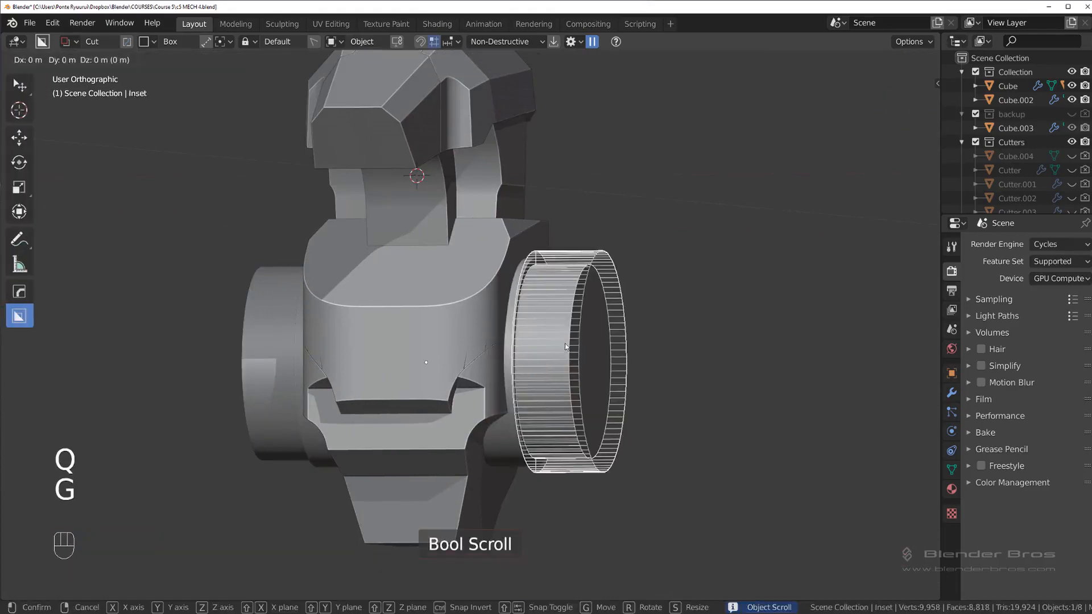
key(x)
key(shift)
click(606, 350)
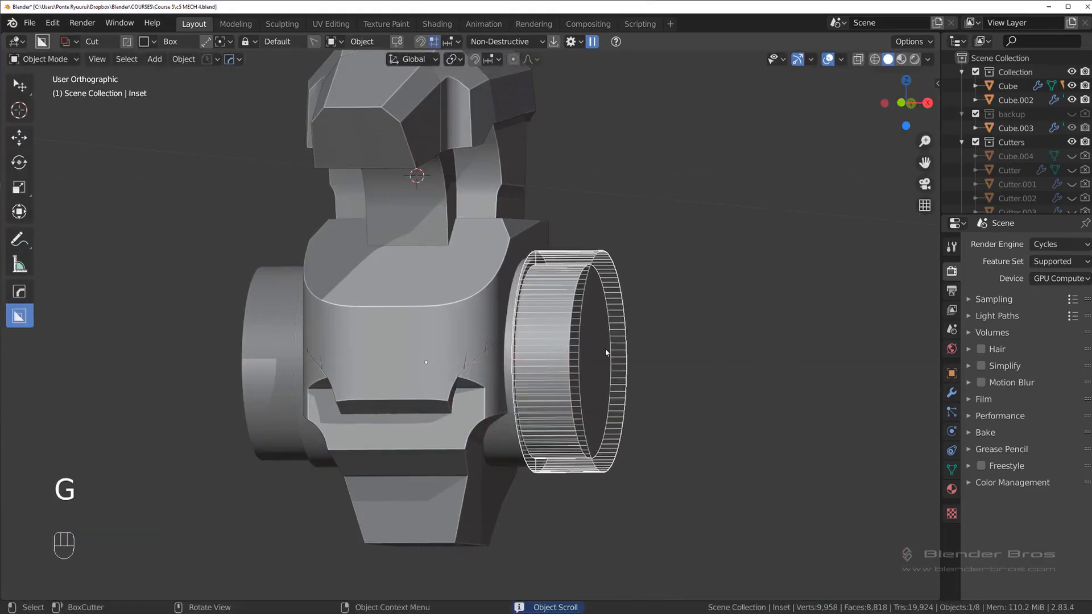
key(Tab)
key(Tab)
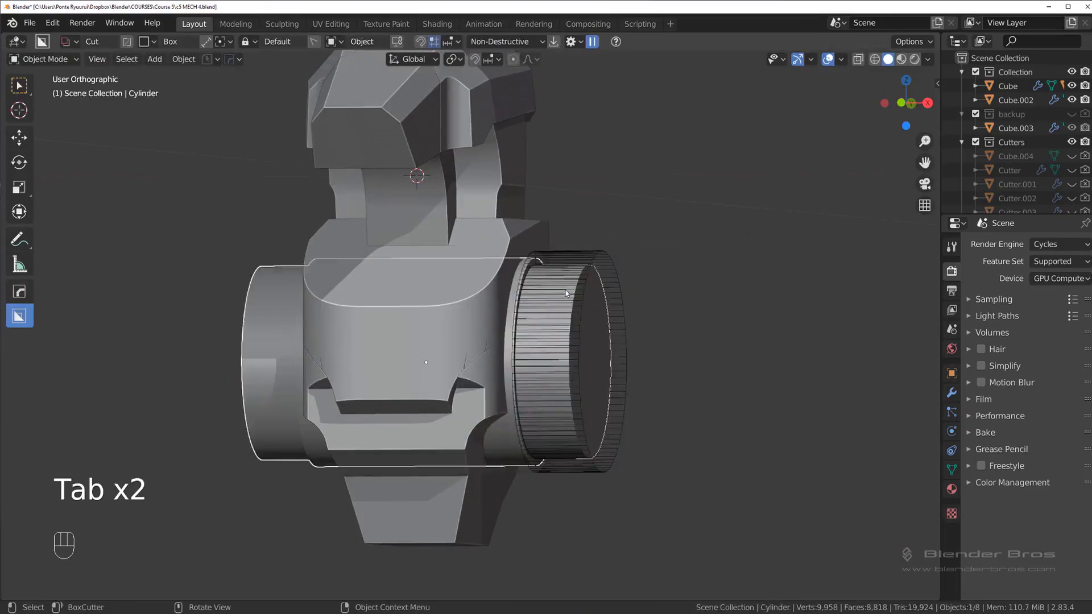
key(g)
key(x)
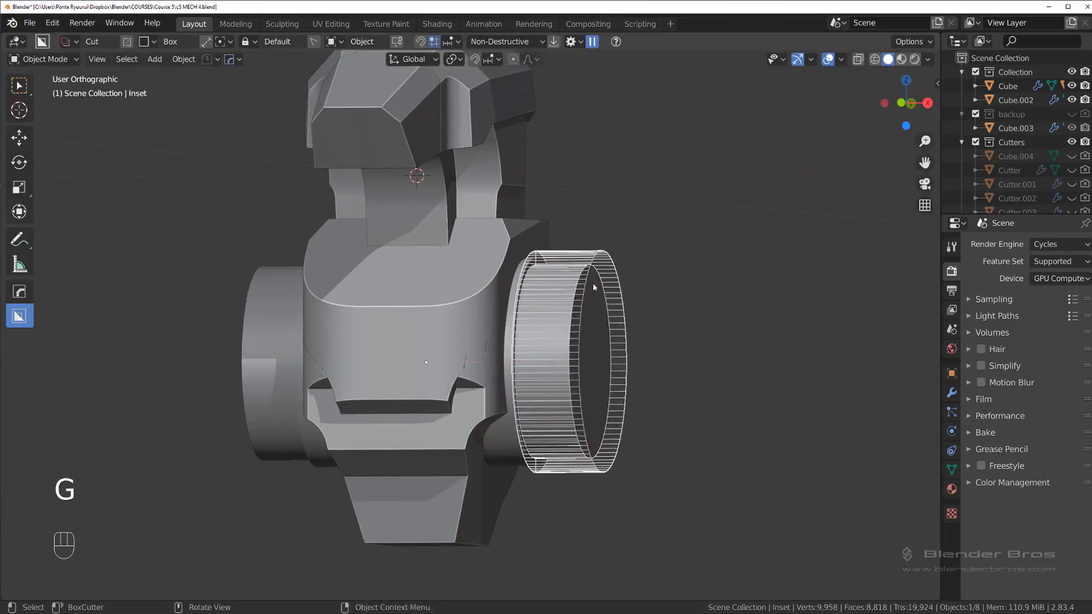
click(592, 282)
key(Tab)
key(Tab)
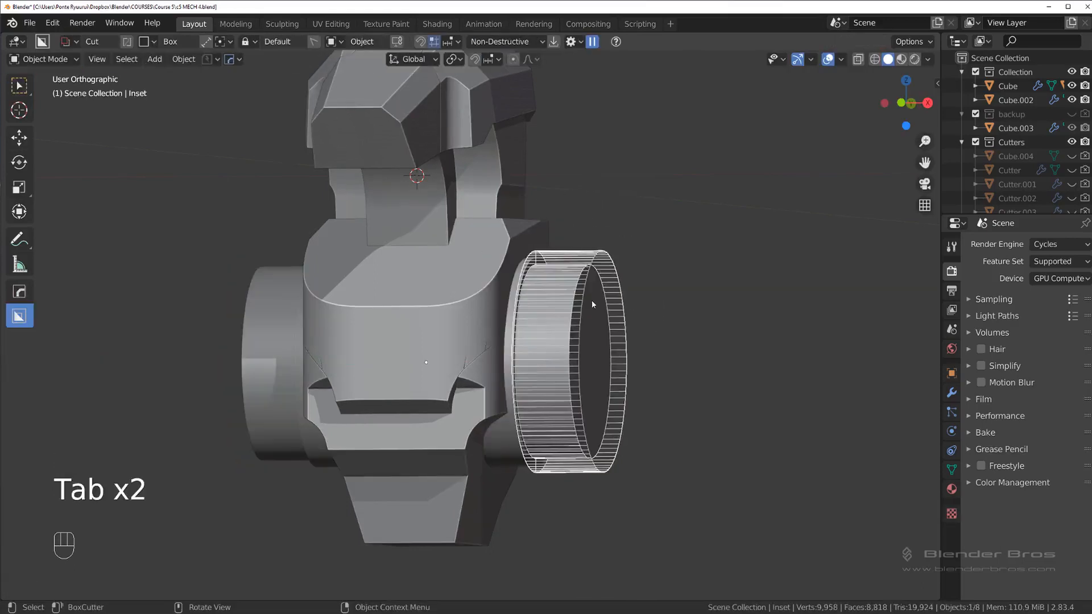
Apply the inset cutter's modifiers with HOps Smart Apply and move the cutter about 0.167 m along X.
key(q)
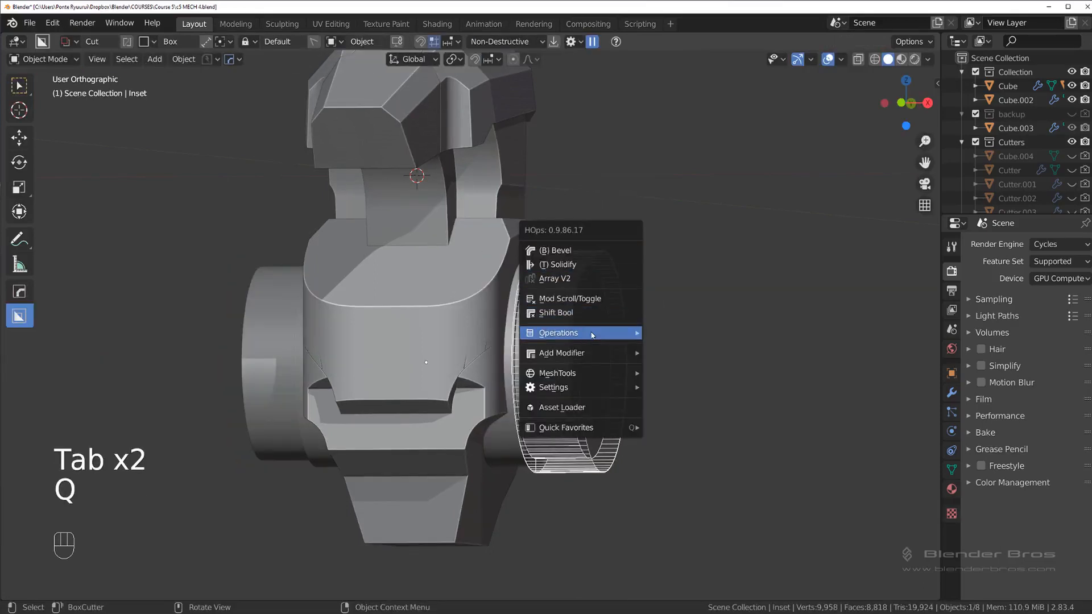
mouse_move(592, 335)
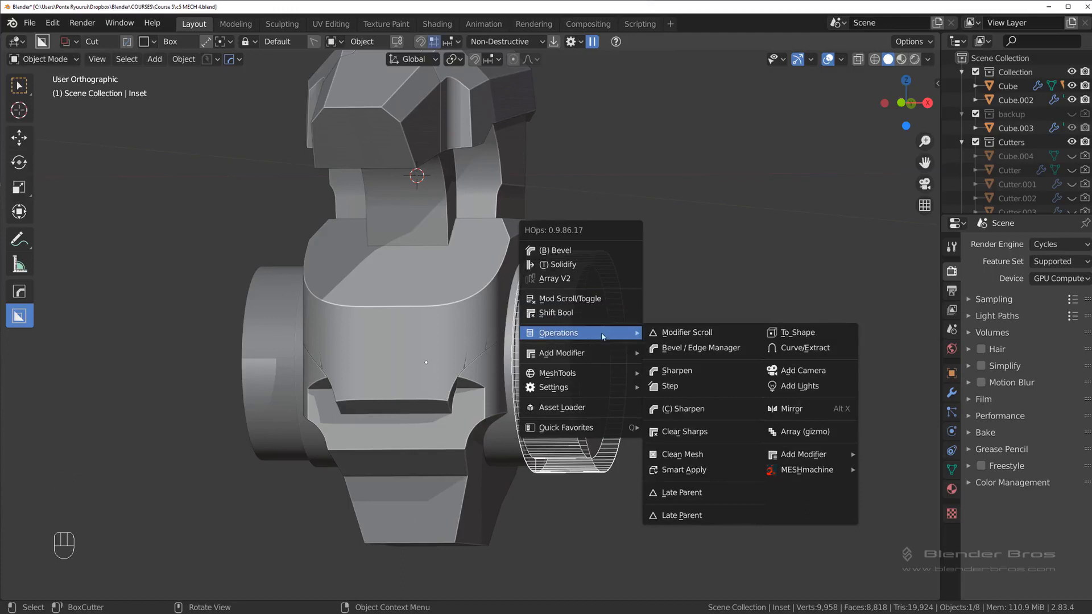
click(681, 470)
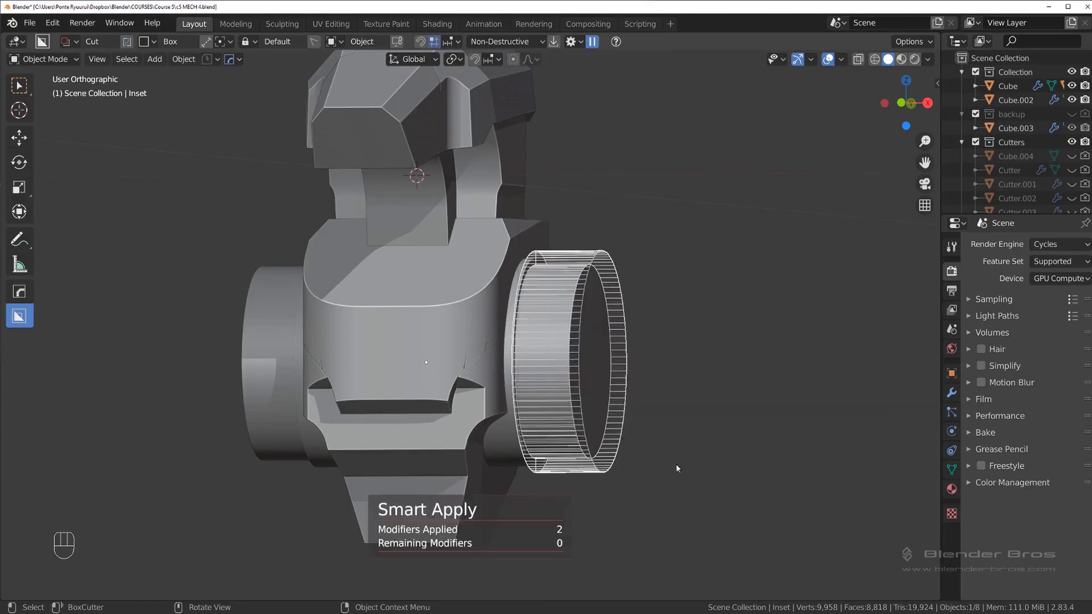
key(g)
key(x)
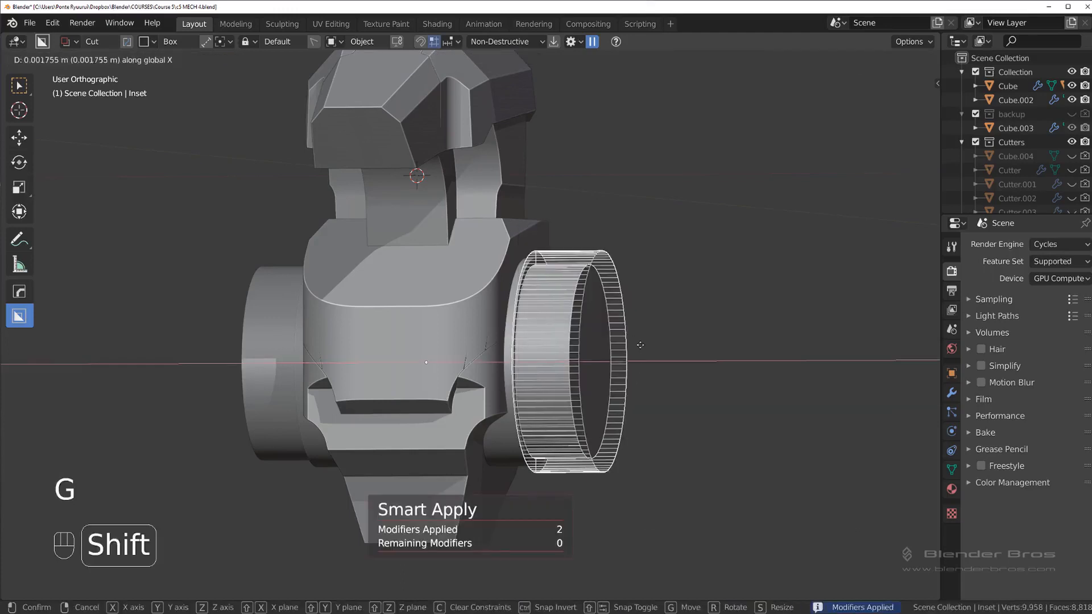
click(711, 380)
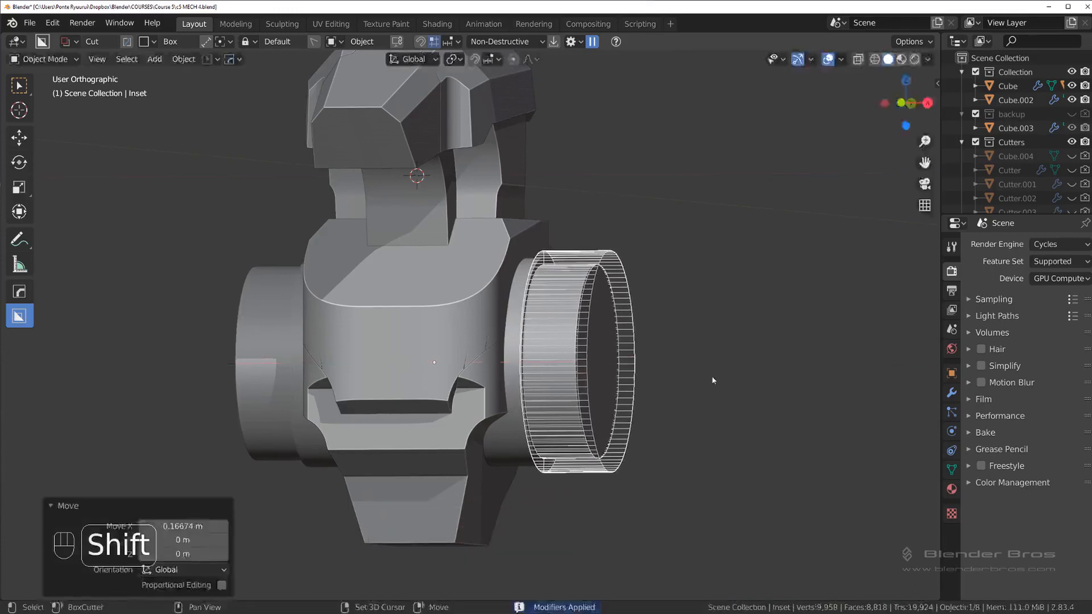
Select the side cylinder and add 16 evenly spaced loop cuts along its length in Edit Mode.
key(grave)
click(585, 285)
shift+middle_drag(608, 356, 612, 275)
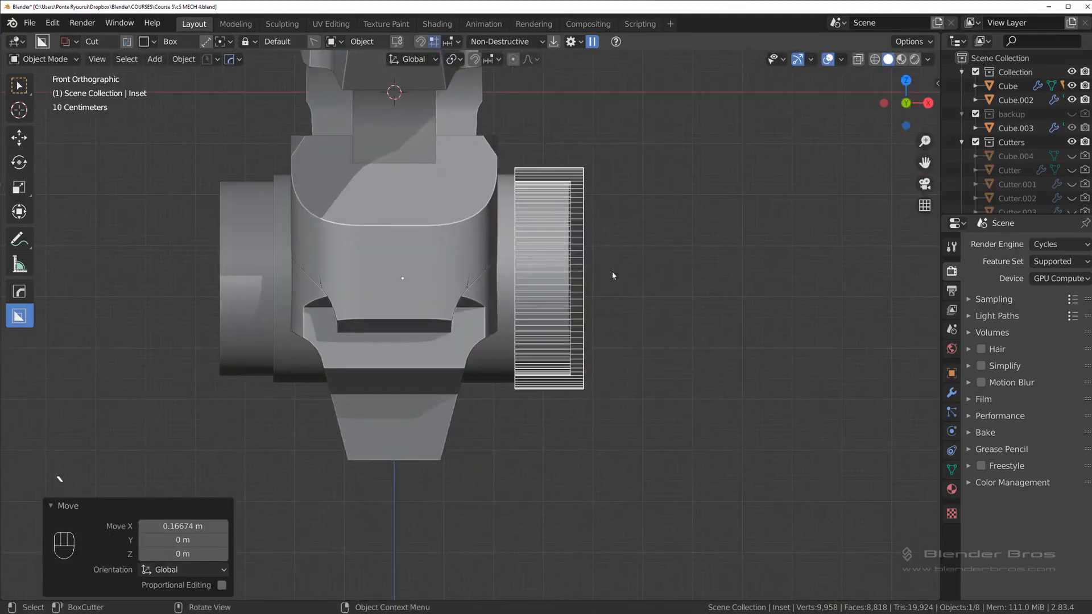
key(Tab)
key(Tab)
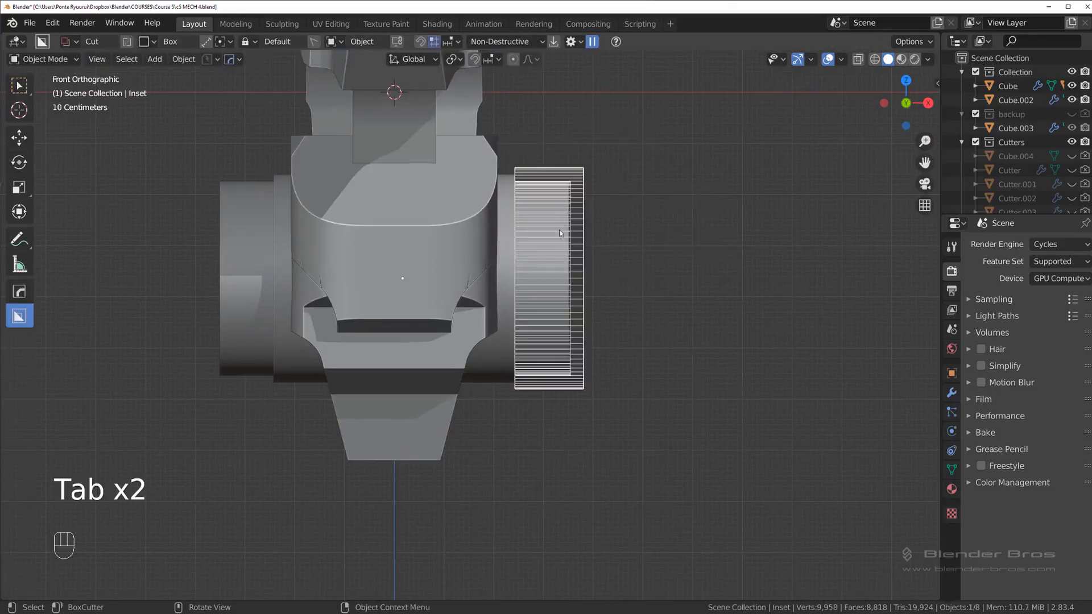
key(Tab)
key(Tab)
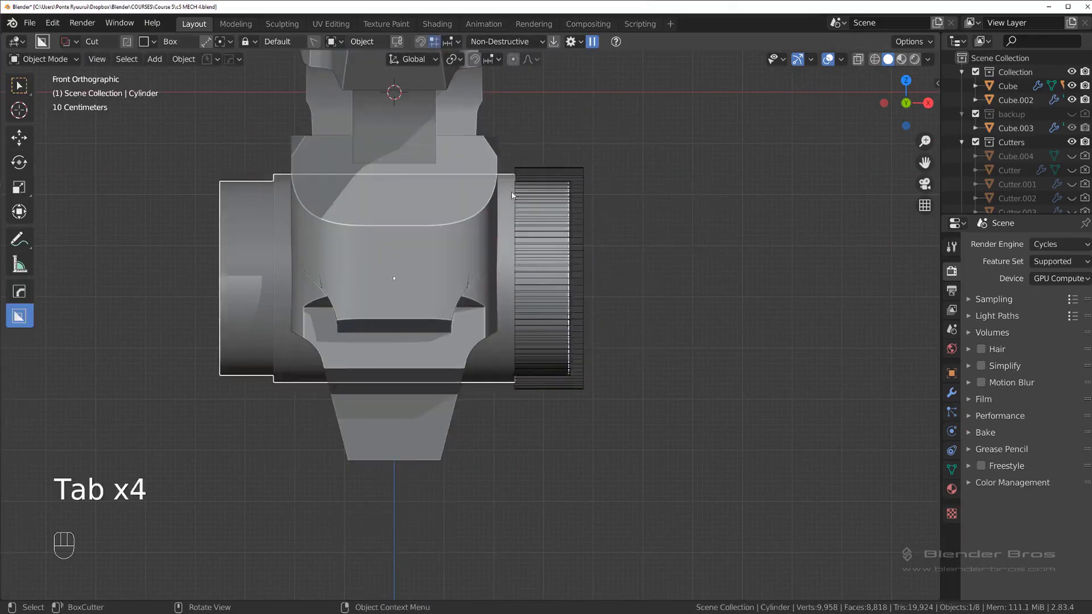
key(Tab)
key(ctrl+r)
scroll(479, 275, up, 15)
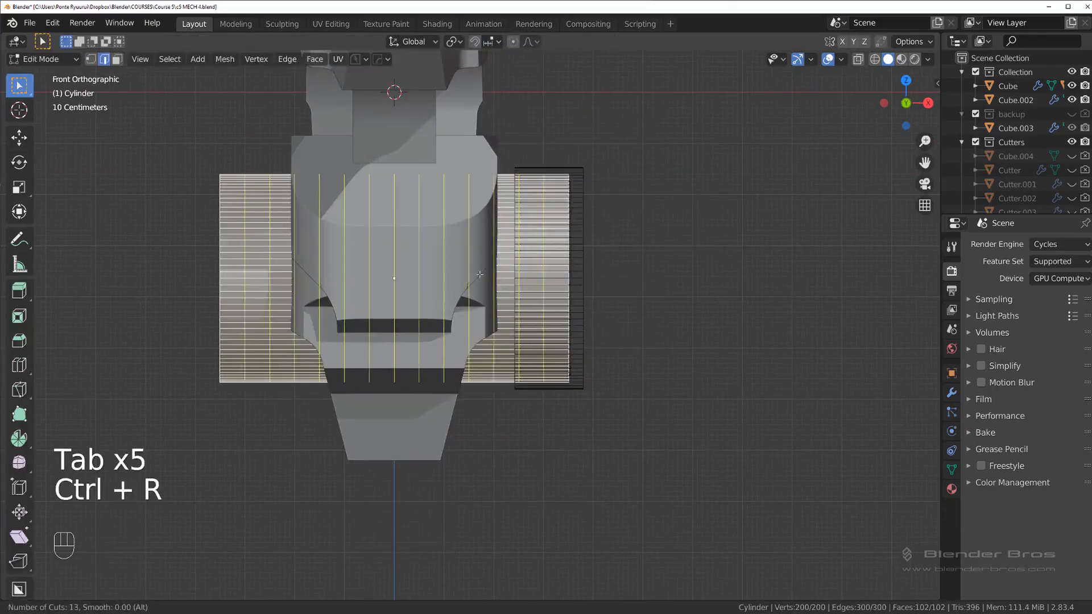
click(480, 276)
key(Tab)
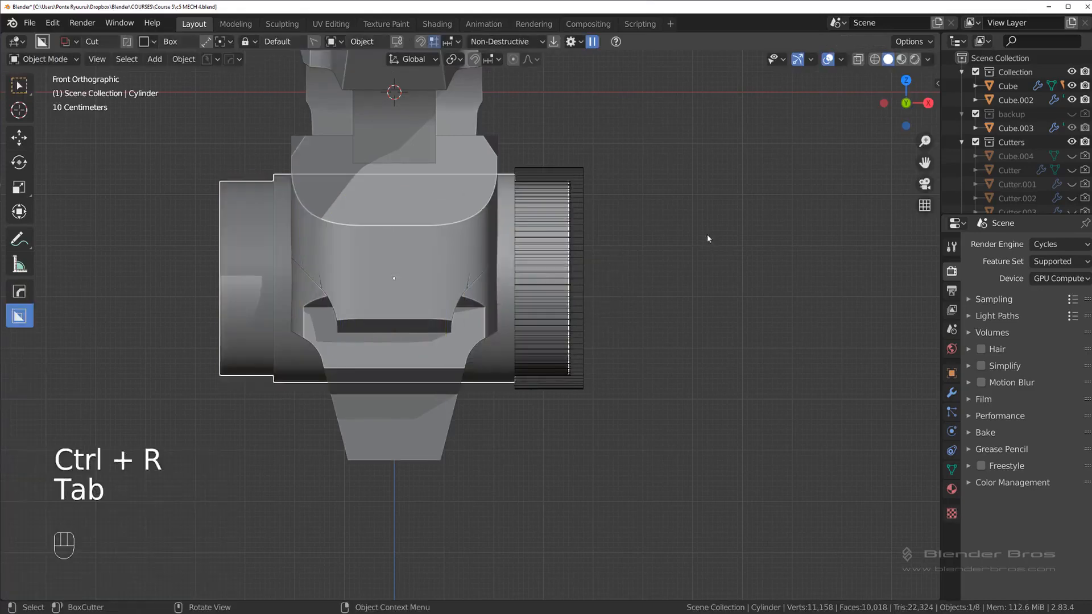
Isolate the cylinder and bevel the rim of its +X end face with a single segment.
middle_drag(666, 222, 408, 294)
key(Tab)
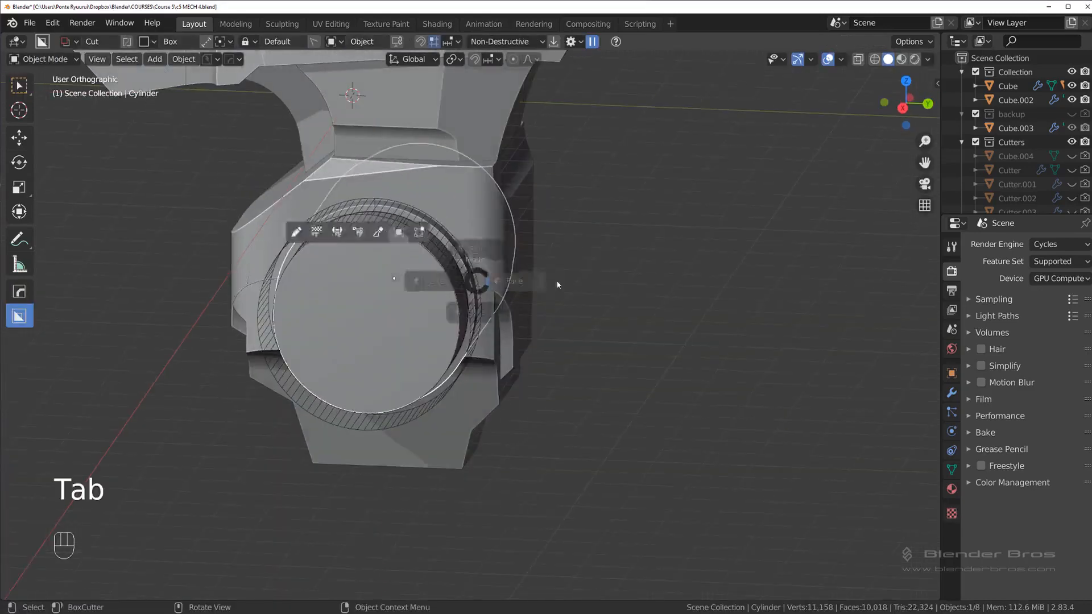
key(KP_Divide)
middle_drag(491, 287, 581, 301)
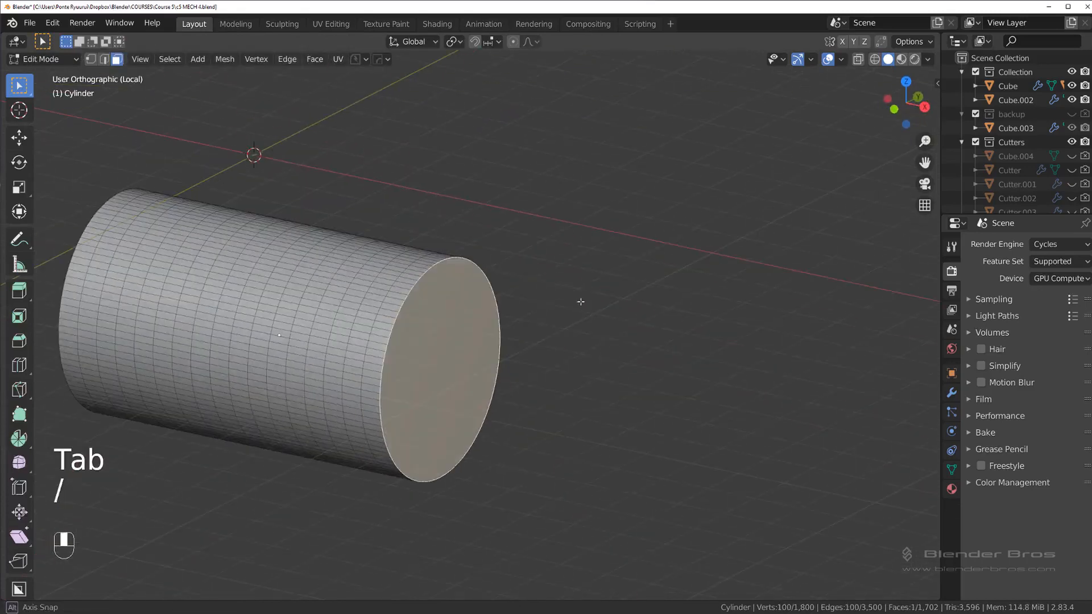
key(Tab)
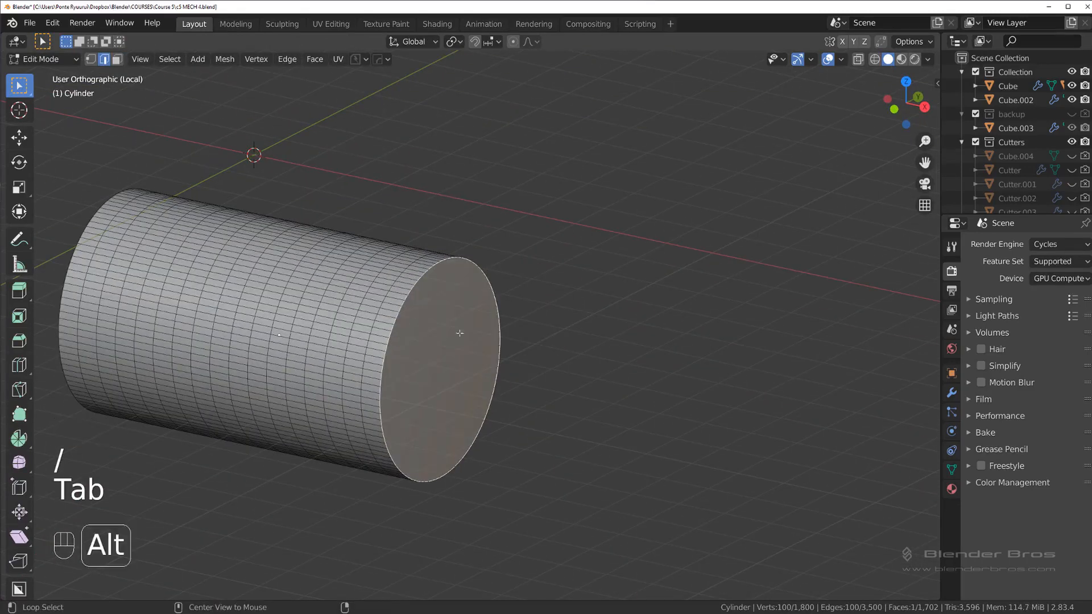
key(ctrl+Tab)
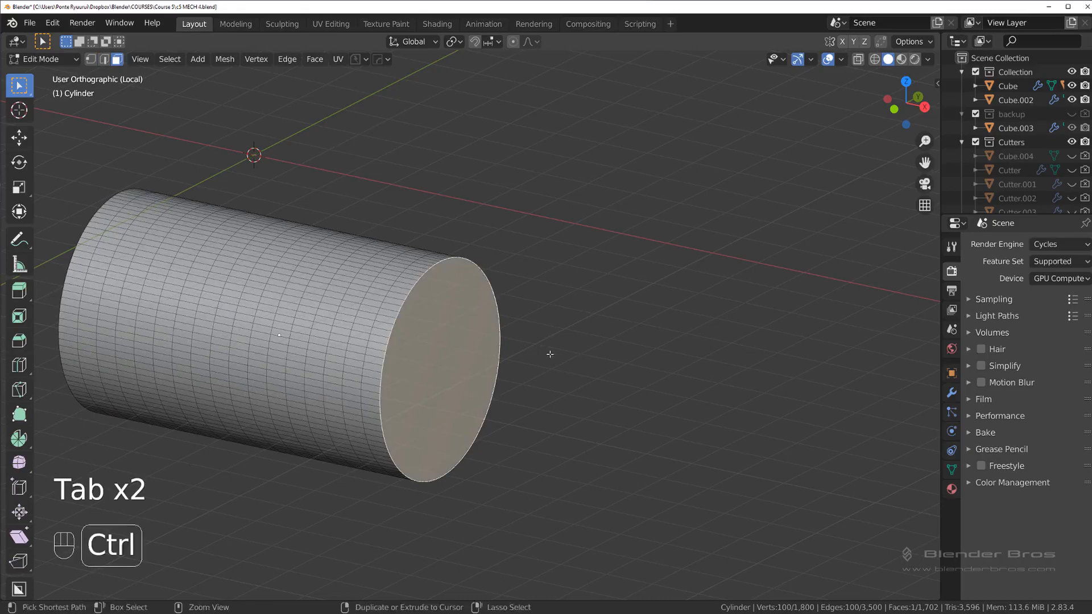
key(ctrl+b)
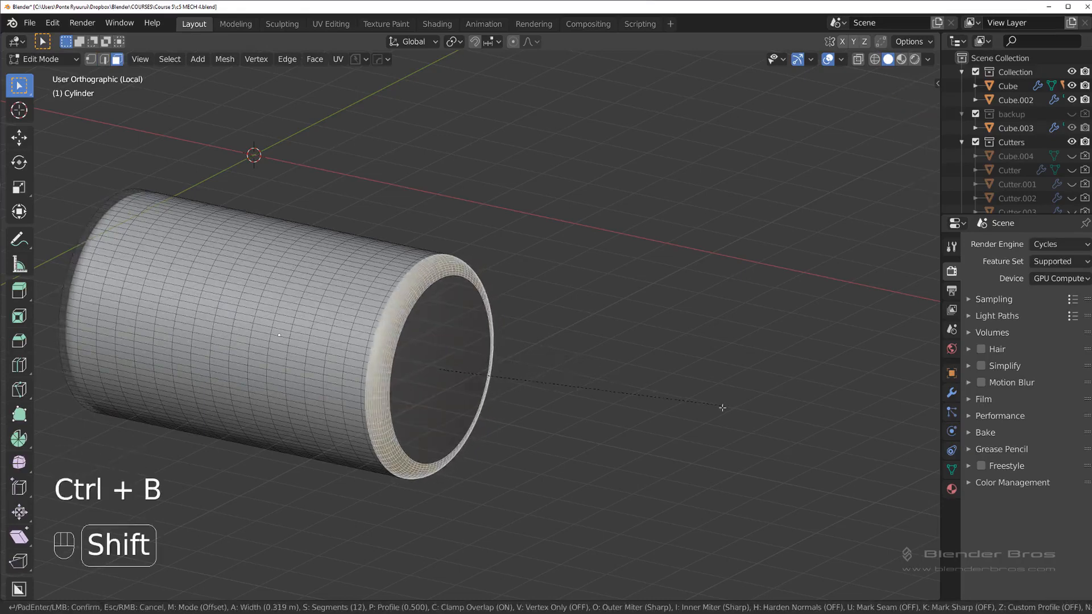
shift+scroll(722, 408, down, 11)
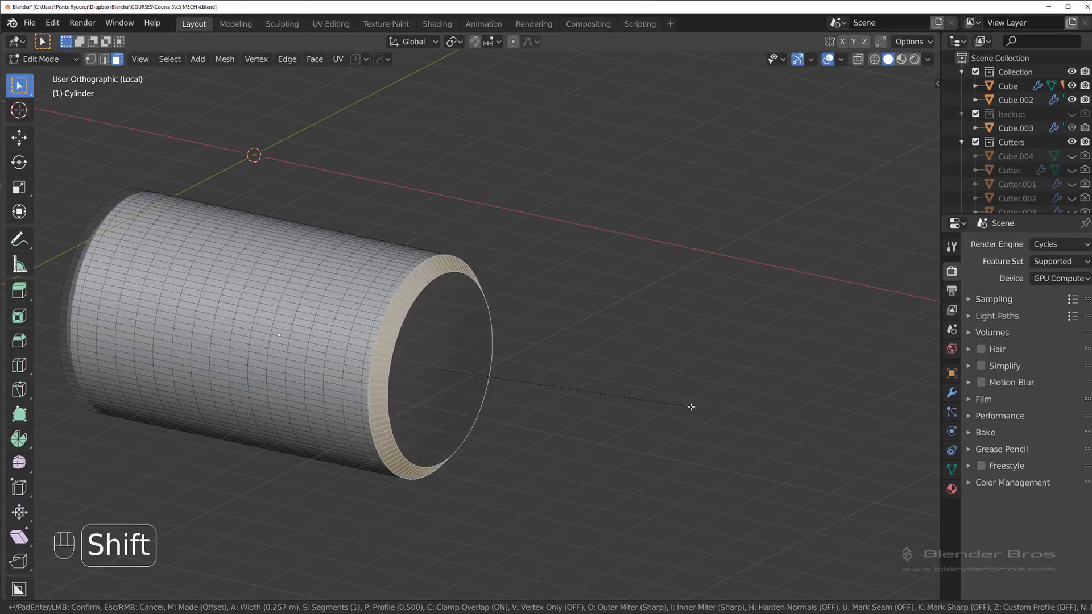
click(722, 407)
Return to the full mech in Object Mode and hide the Cutters collection.
key(slash)
key(Tab)
middle_drag(440, 230, 573, 285)
key(shift+3)
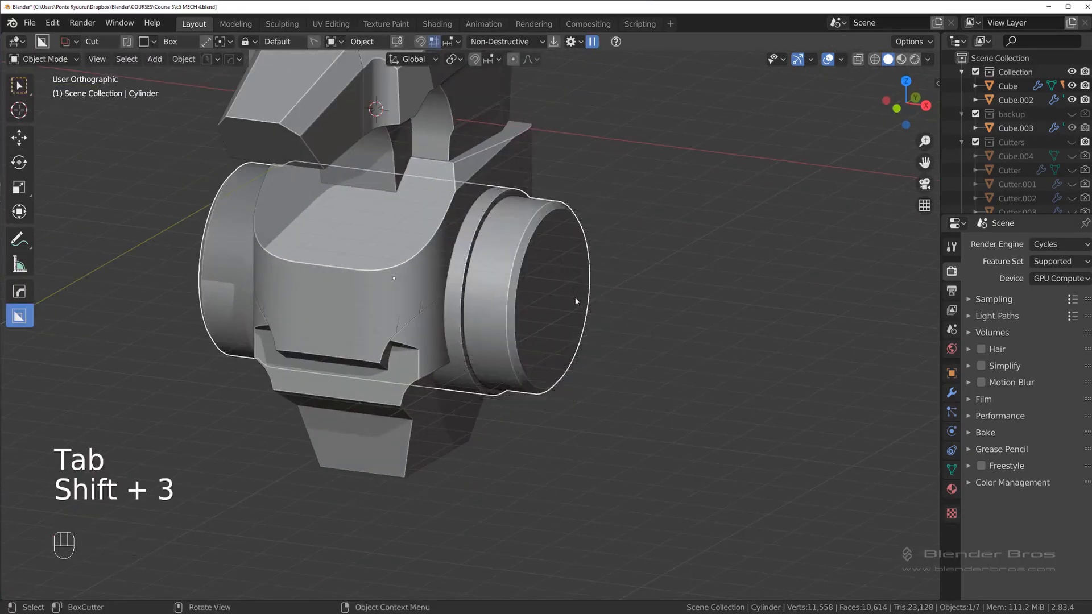
Inspect the bevelled cylinder in isolation, and check the whole mech's proportions from the front and the side.
key(grave)
key(slash)
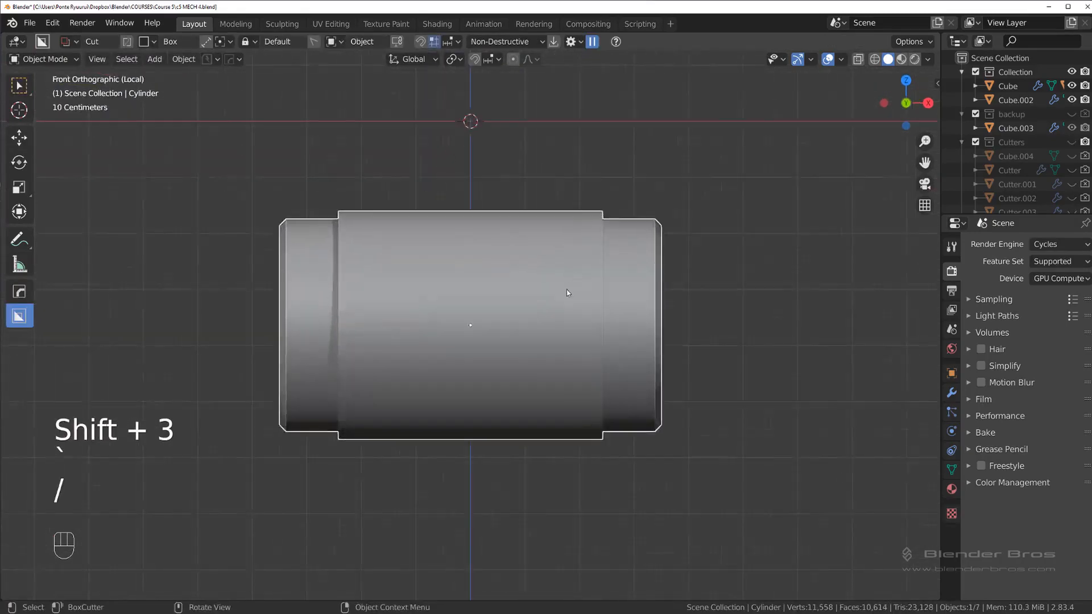
key(slash)
click(635, 278)
shift+middle_drag(616, 253, 629, 292)
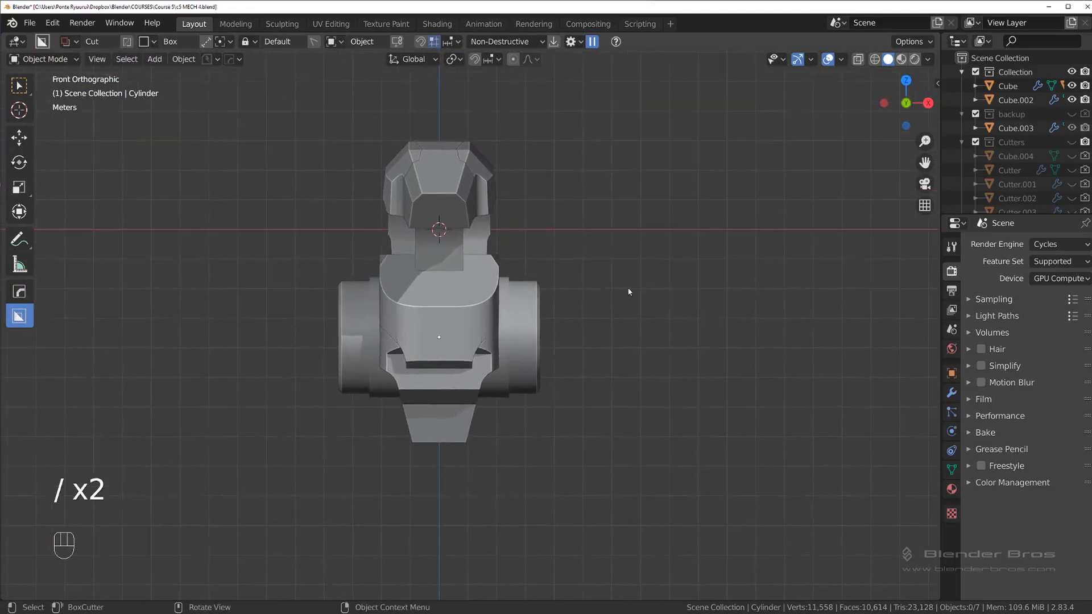
scroll(605, 278, up, 2)
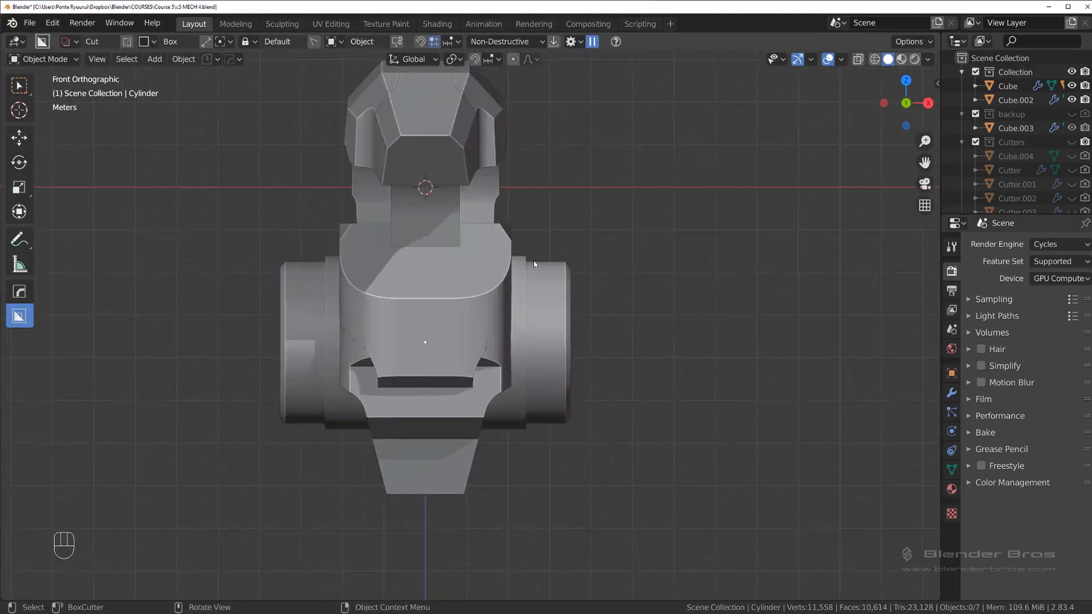
scroll(534, 261, down, 2)
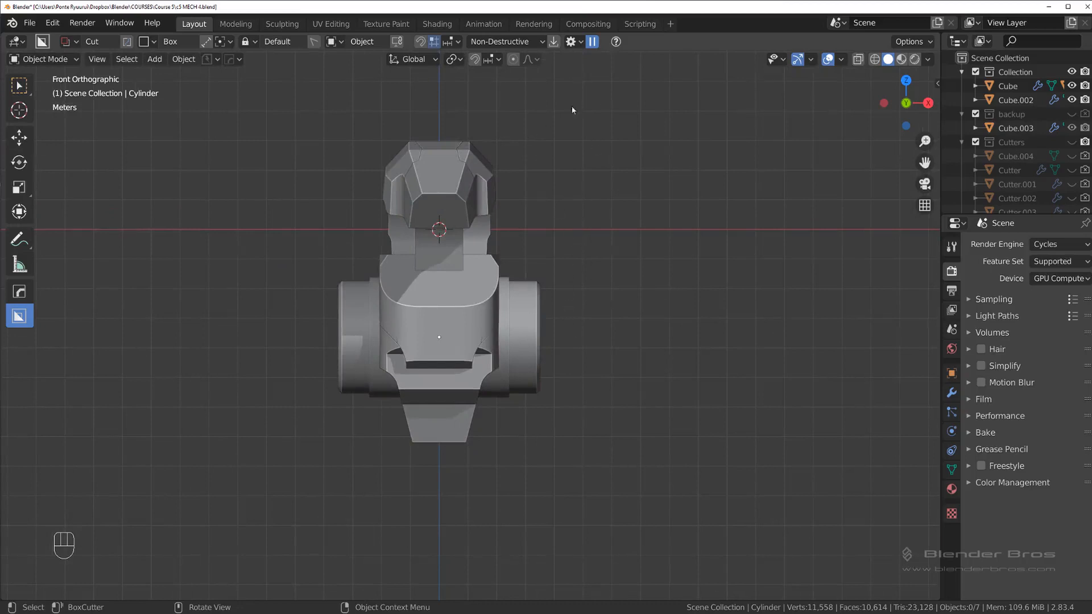
scroll(616, 329, down, 1)
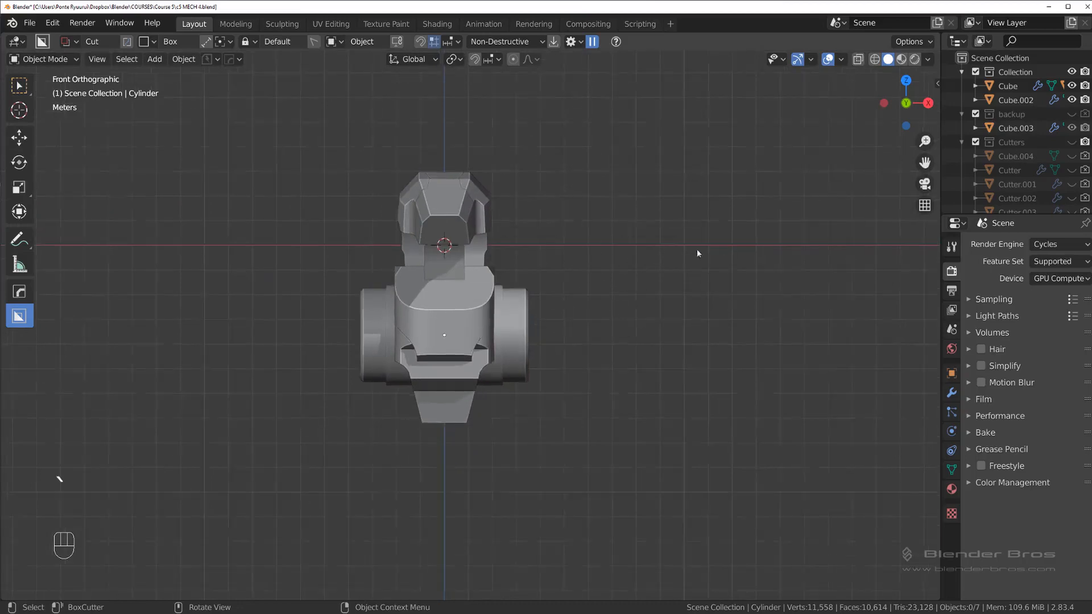
key(KP_3)
shift+middle_drag(554, 266, 526, 241)
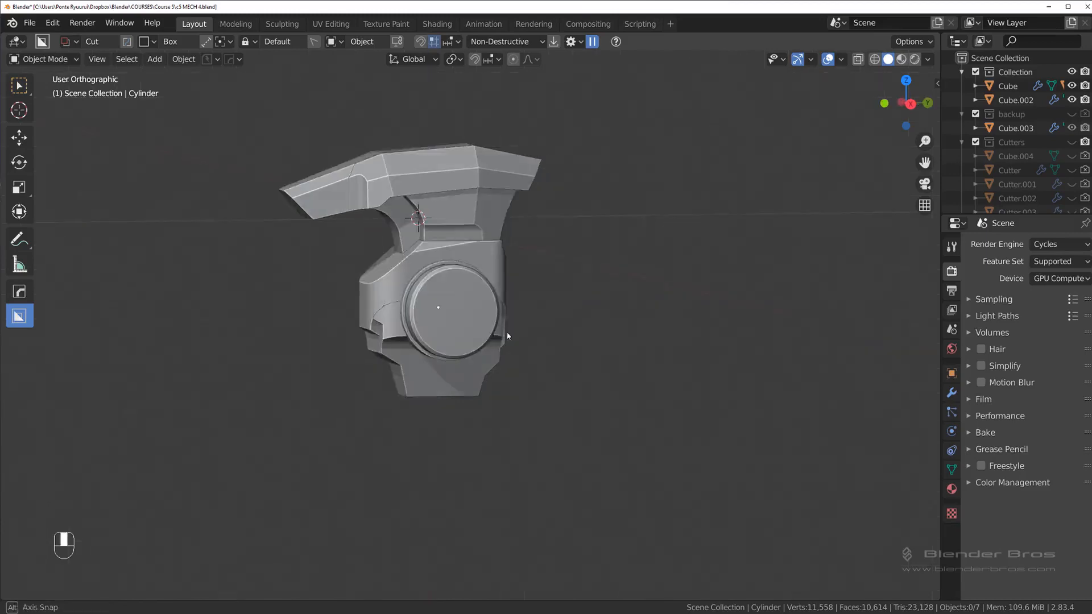
key(KP_1)
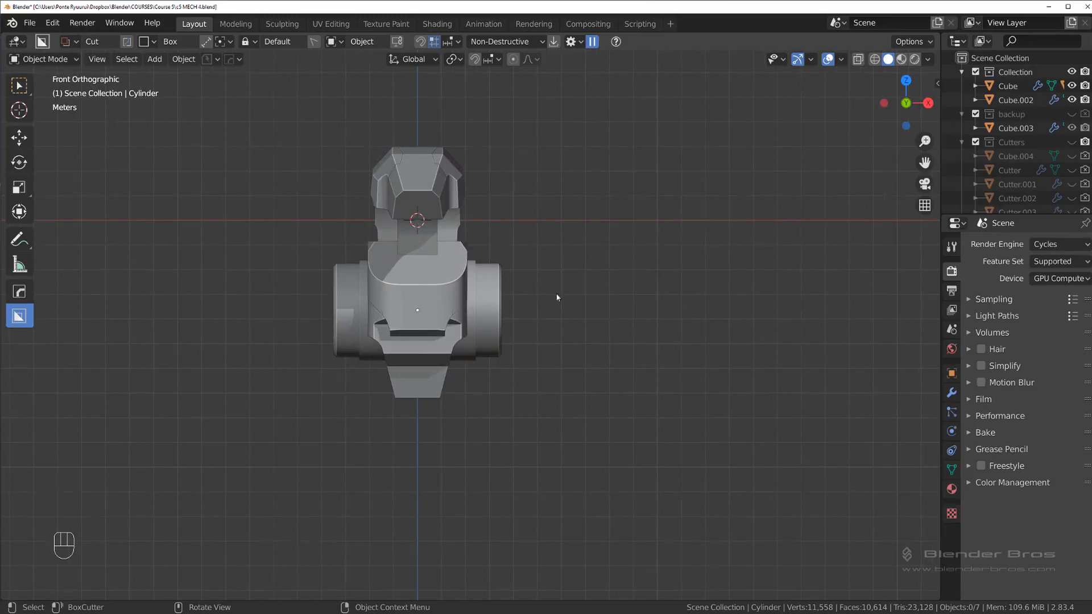
middle_drag(562, 298, 504, 301)
key(grave)
click(637, 297)
scroll(597, 291, up, 2)
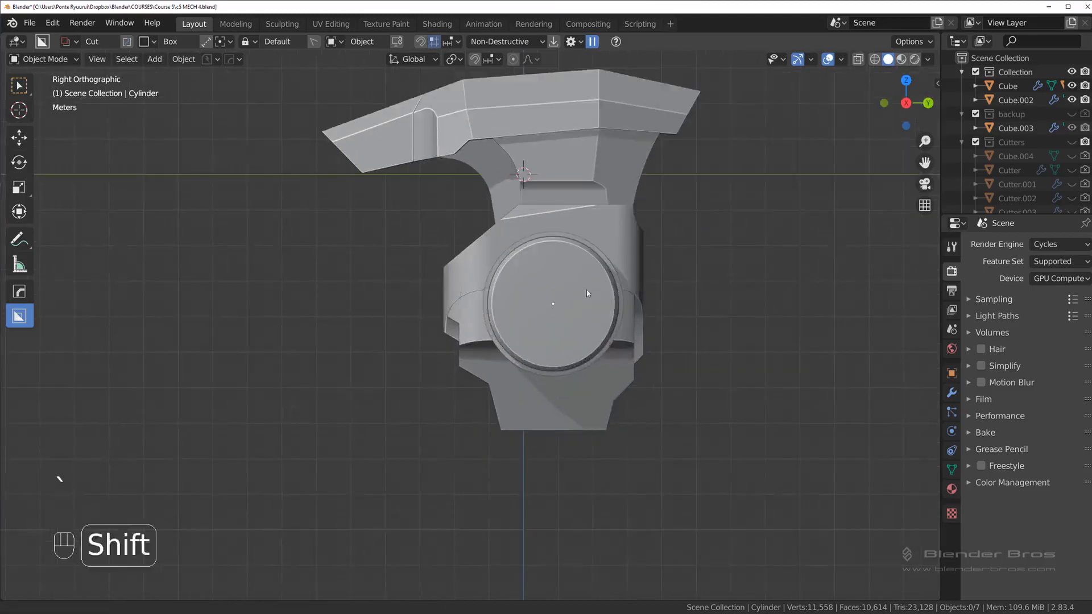
shift+middle_drag(587, 292, 525, 309)
key(grave)
key(grave)
scroll(398, 378, up, 2)
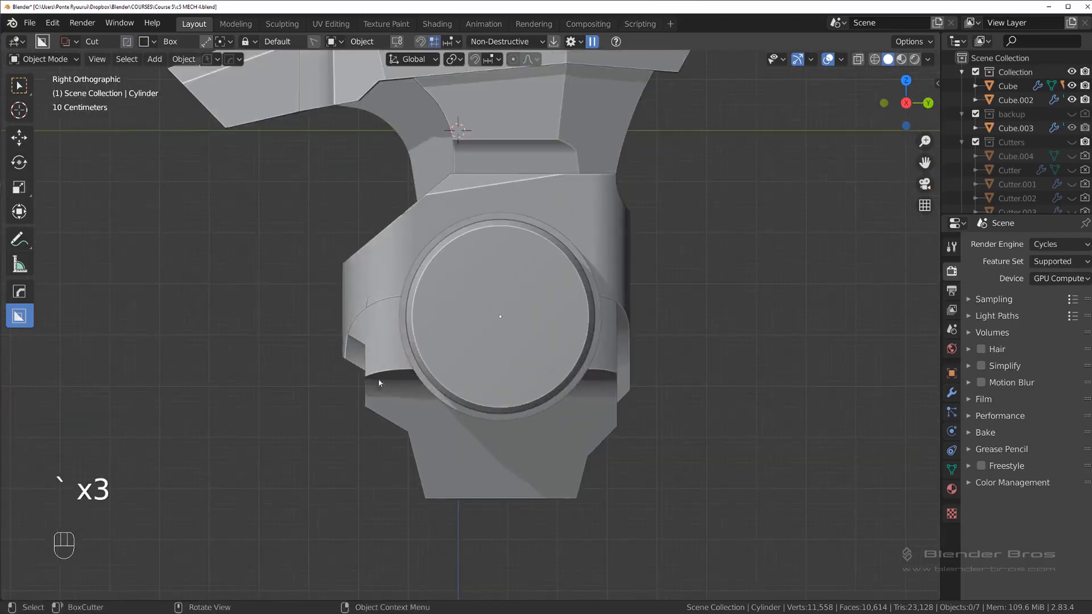
Select the lower body piece and examine its fit with the cylinder and the head from front, side and angled views.
click(374, 368)
middle_drag(375, 368, 442, 313)
key(grave)
scroll(443, 313, up, 2)
key(grave)
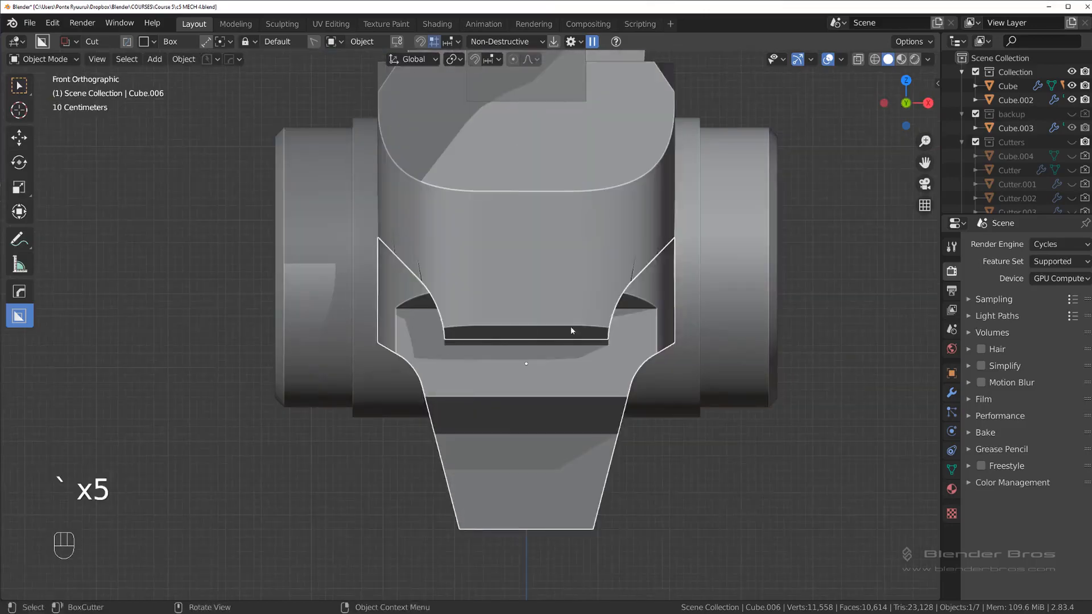
middle_drag(688, 324, 650, 329)
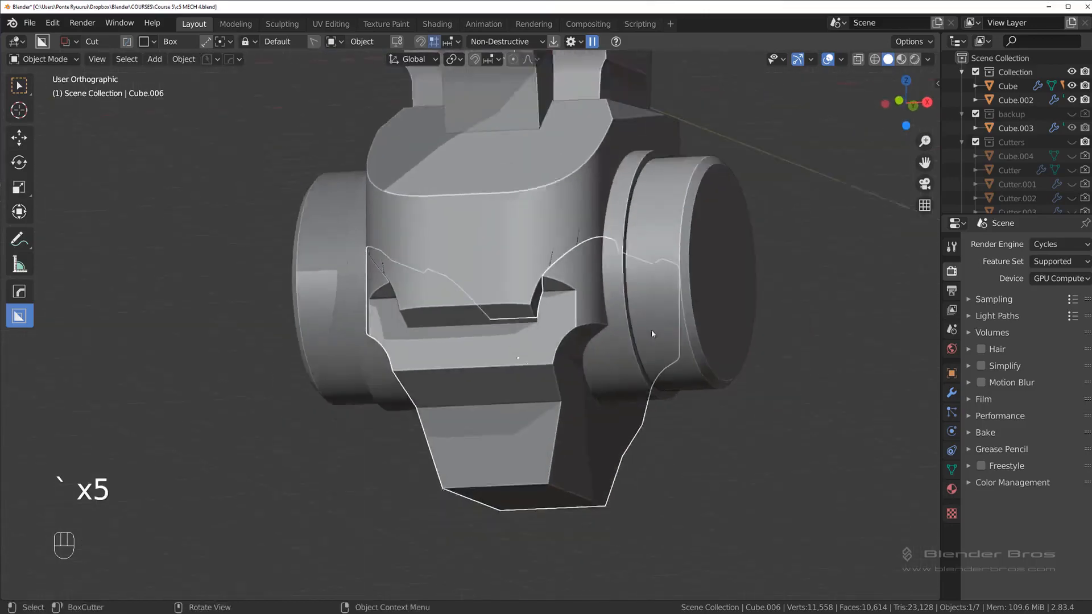
key(grave)
key(grave)
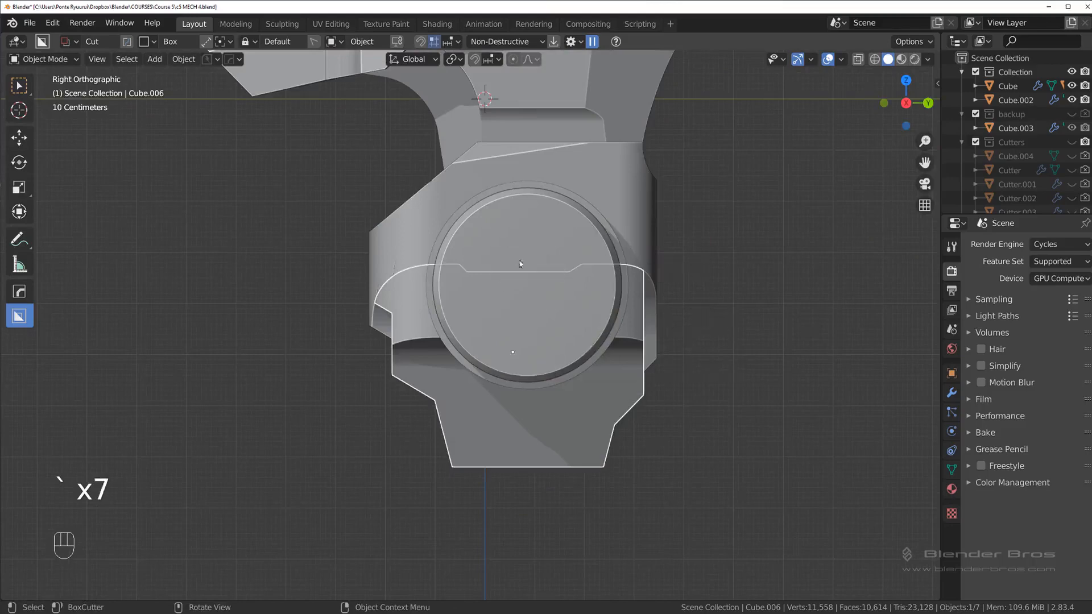
scroll(576, 316, down, 4)
key(grave)
scroll(620, 292, up, 3)
shift+middle_drag(593, 251, 628, 307)
scroll(623, 307, down, 1)
click(666, 314)
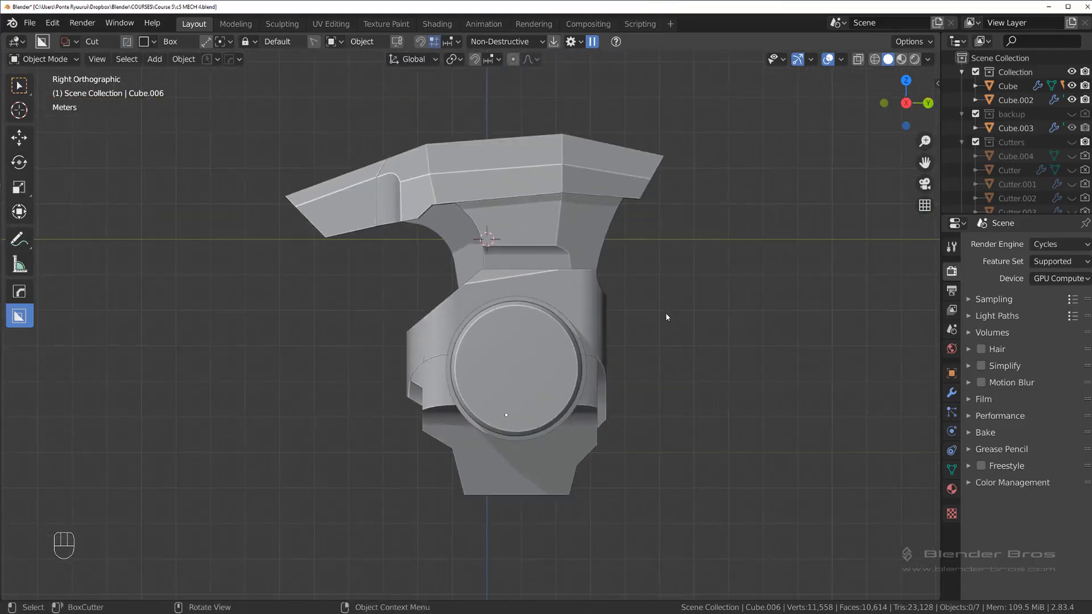
key(shift)
scroll(614, 312, down, 2)
middle_drag(611, 312, 647, 313)
key(grave)
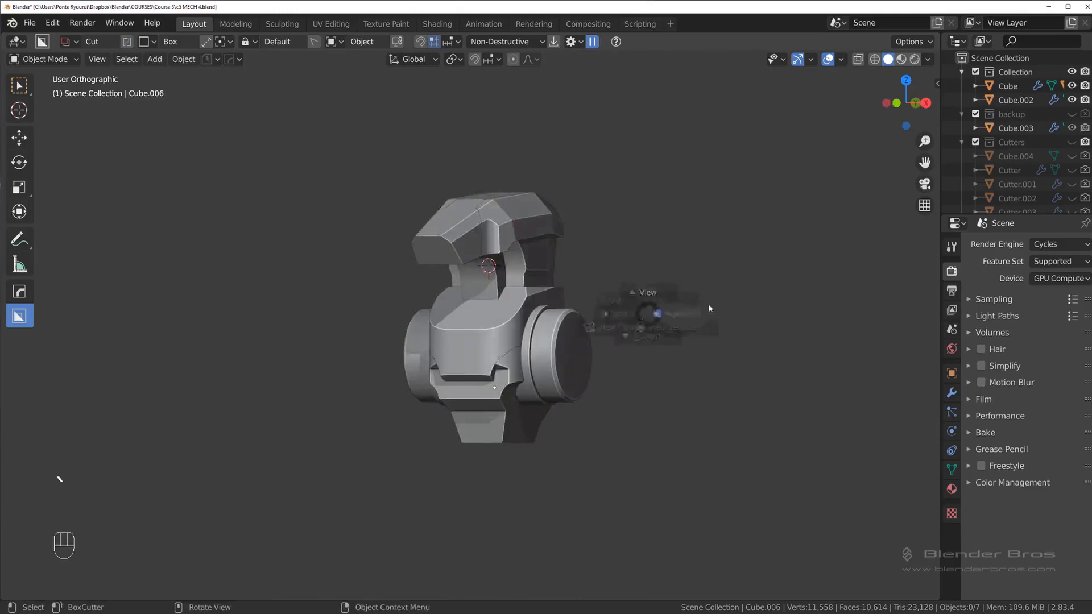